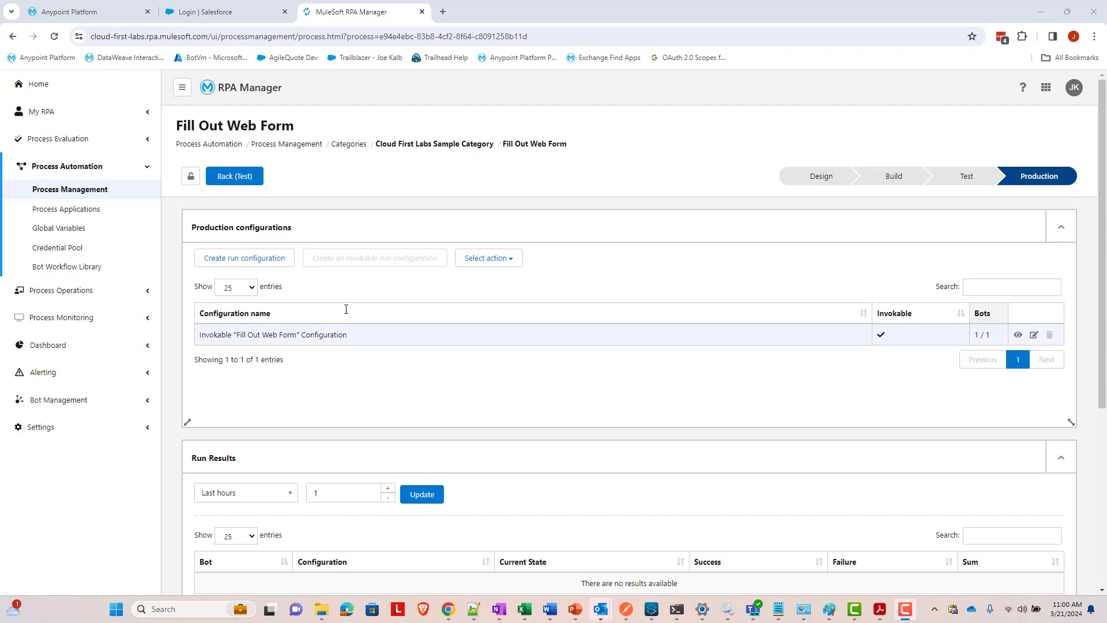
- Switch to the Salesforce login page, sign in, and open Setup in a new tab from the gear menu
left_click(240, 17)
left_click(319, 353)
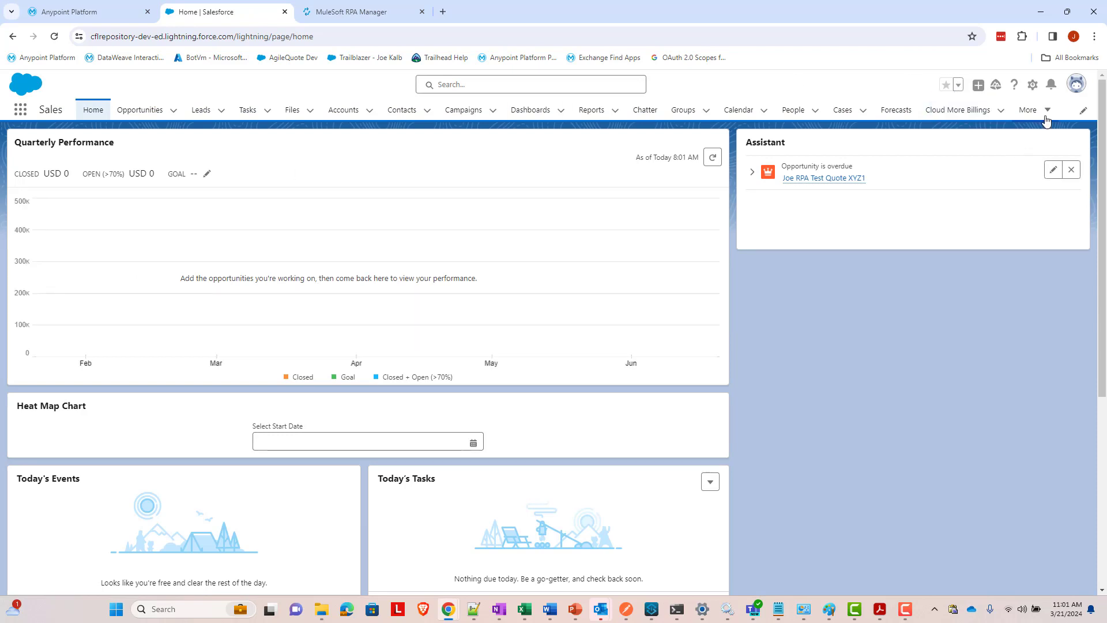
left_click(1032, 90)
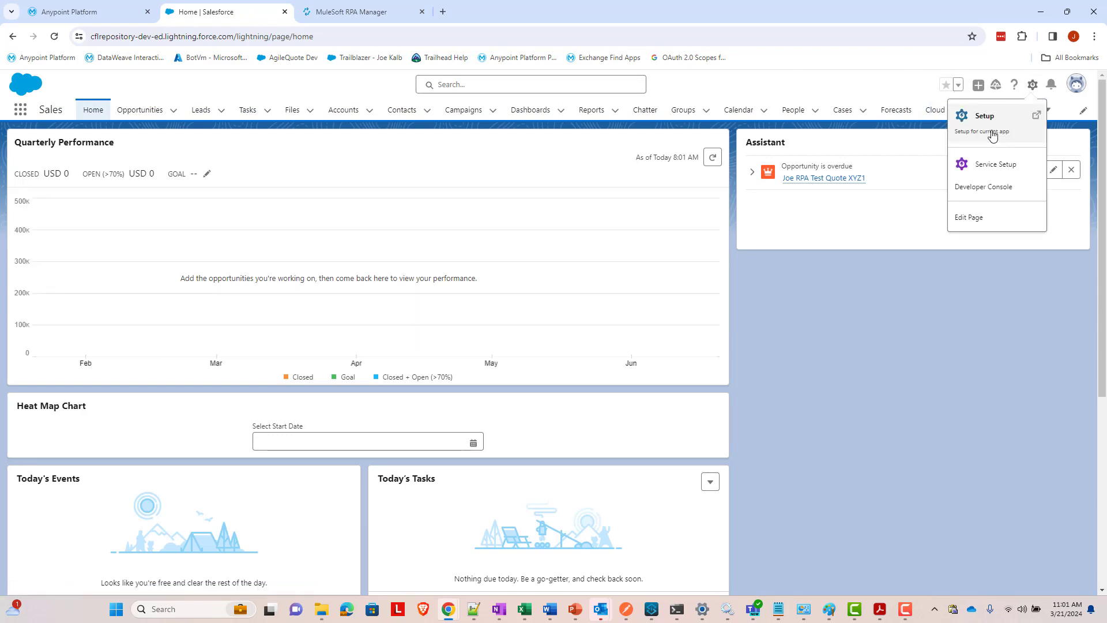
left_click(994, 130)
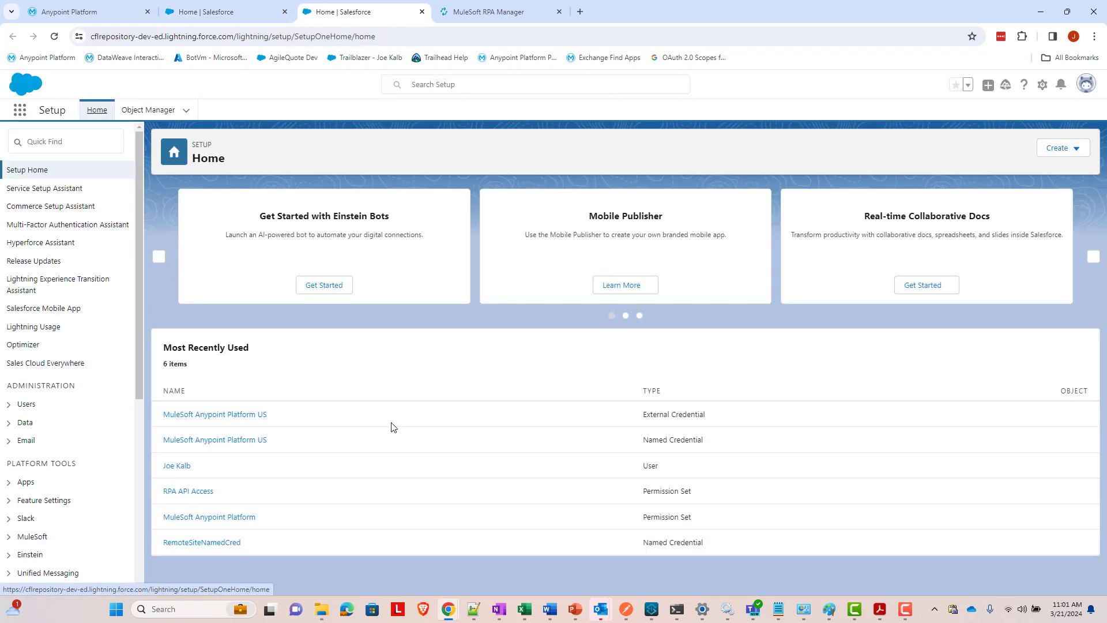
- Find MuleSoft Services via Quick Find 'mulesoft' and start the Anypoint Platform login
left_click(109, 145)
type("mulesoft")
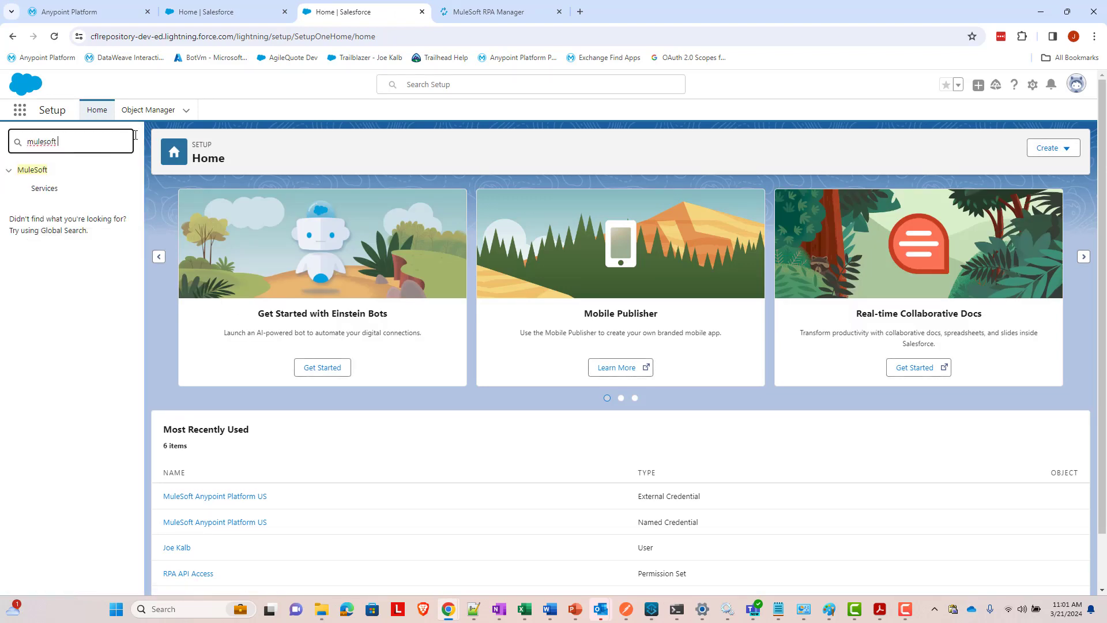
left_click(58, 188)
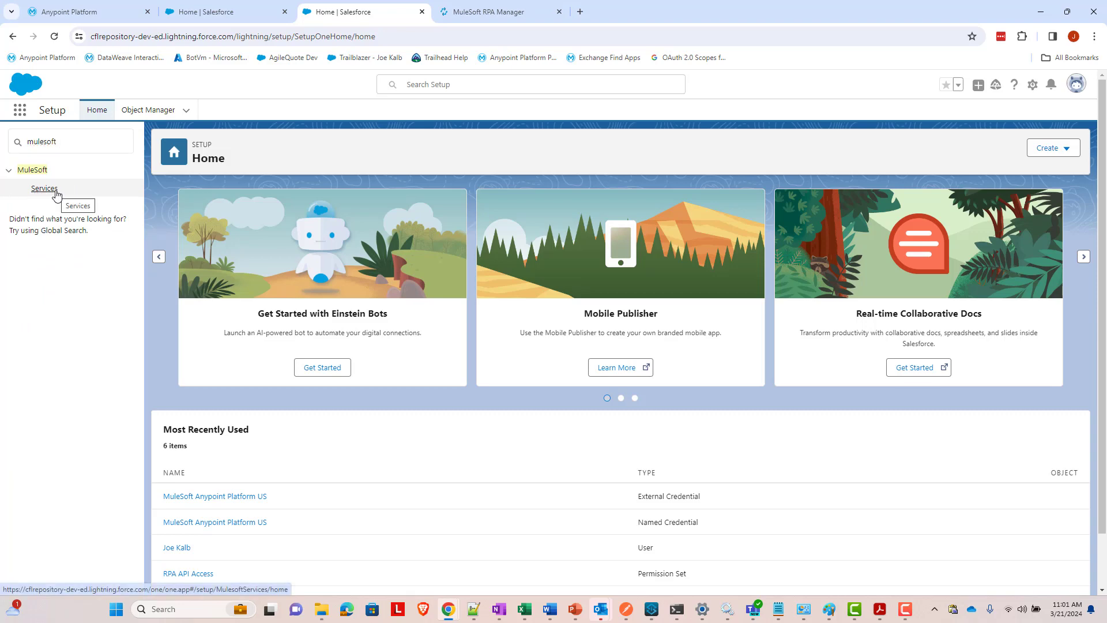
left_click(36, 189)
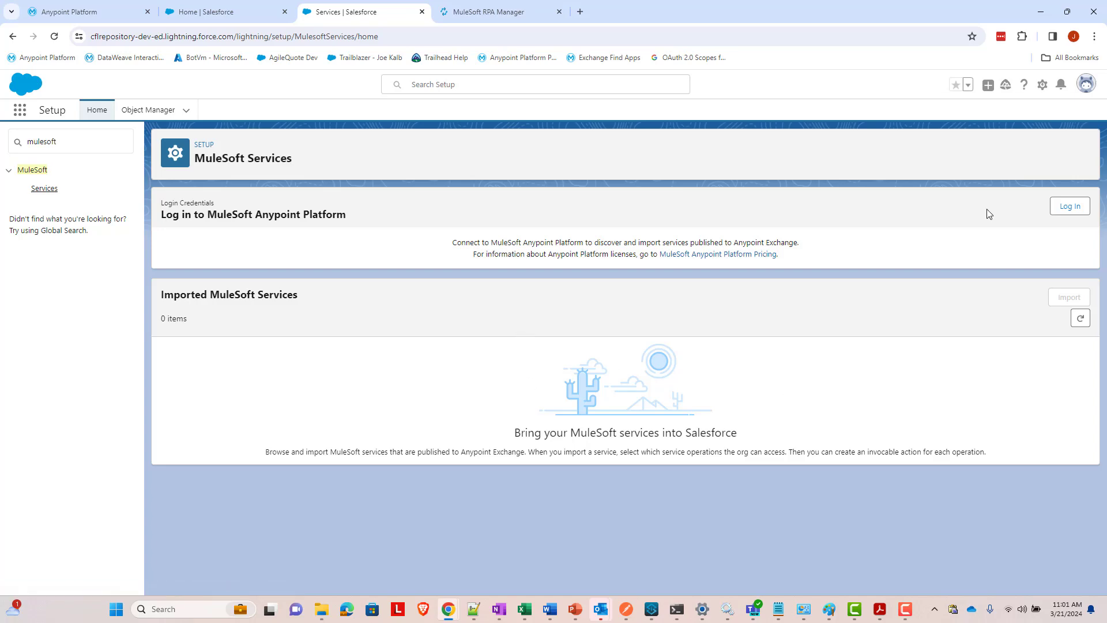
left_click(1070, 206)
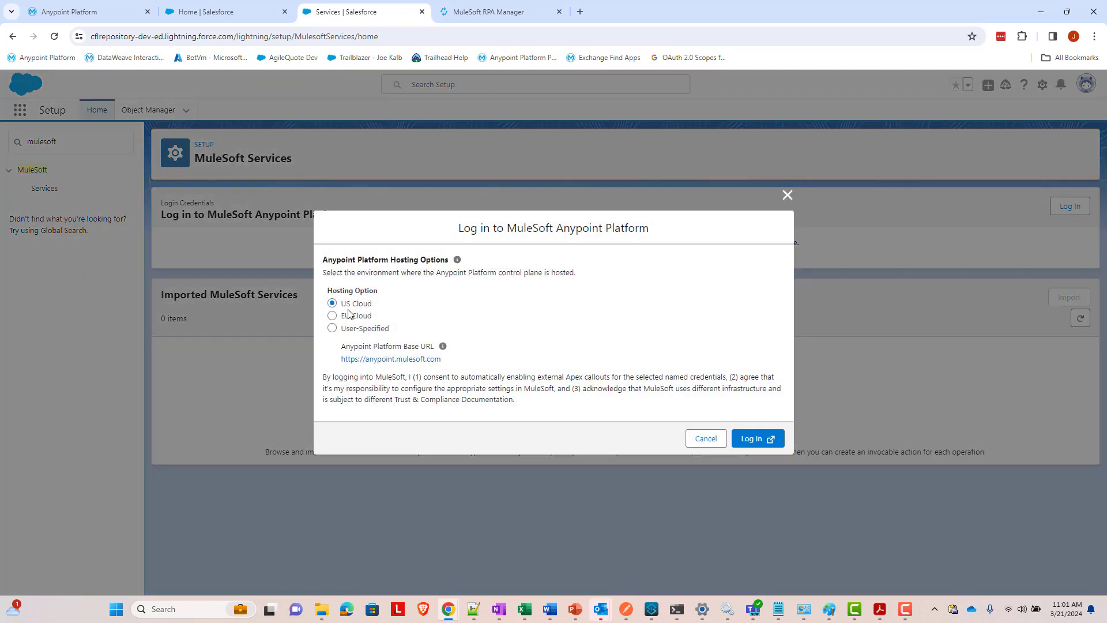
- Confirm the Anypoint login with US Cloud hosting and sign in with the saved credentials
left_click(750, 439)
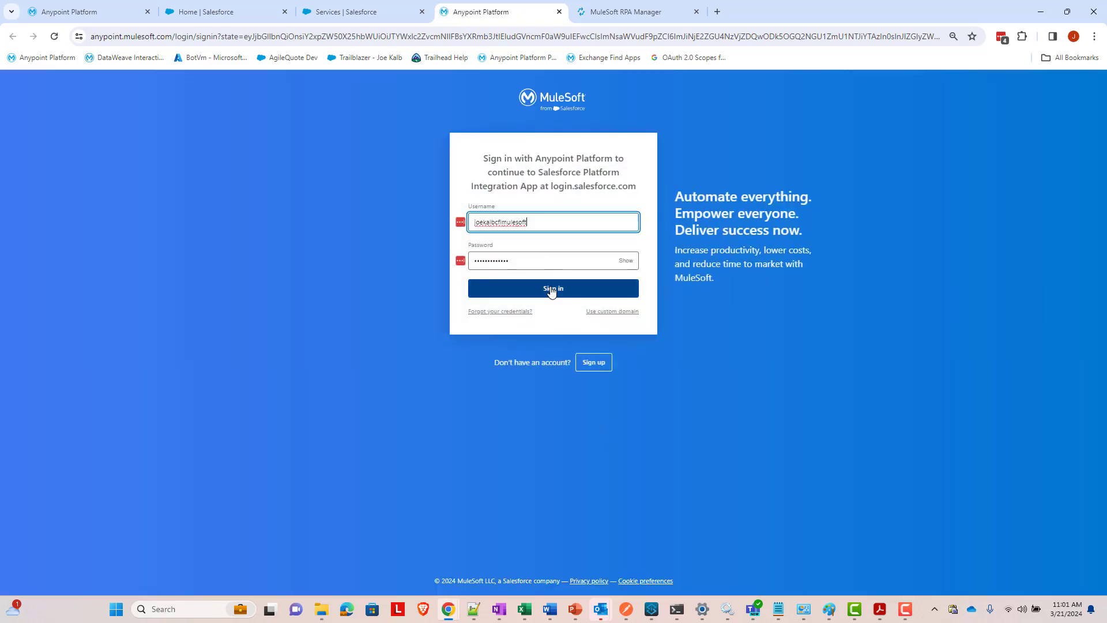
left_click(552, 291)
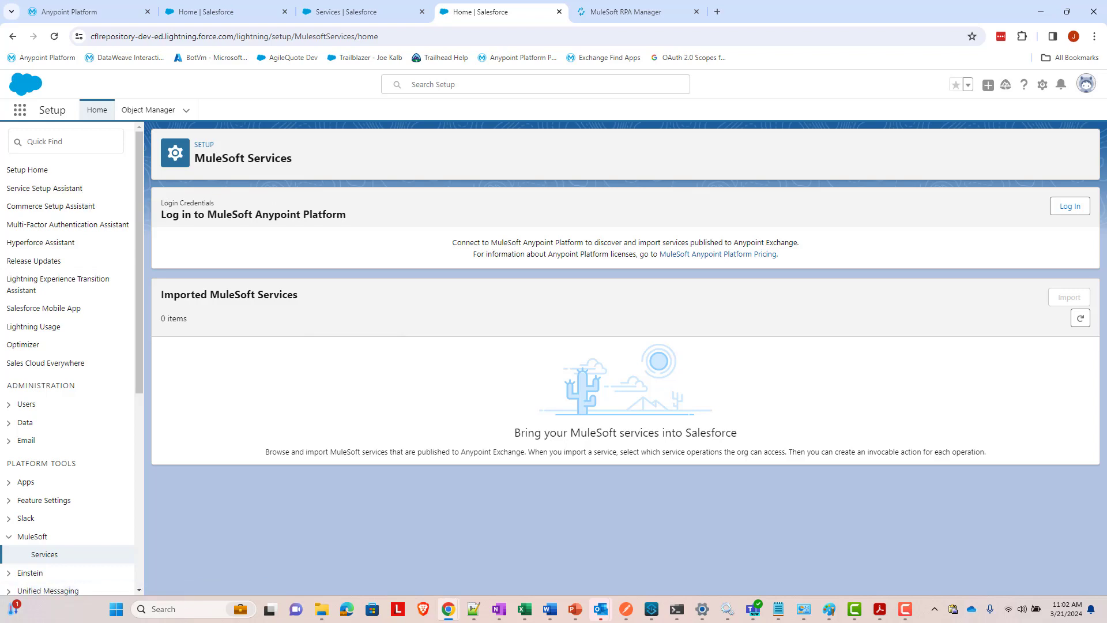
- Search Quick Find for 'Named' and start a new external credential from the External Credentials list
left_click(104, 152)
type("Named")
left_click(52, 188)
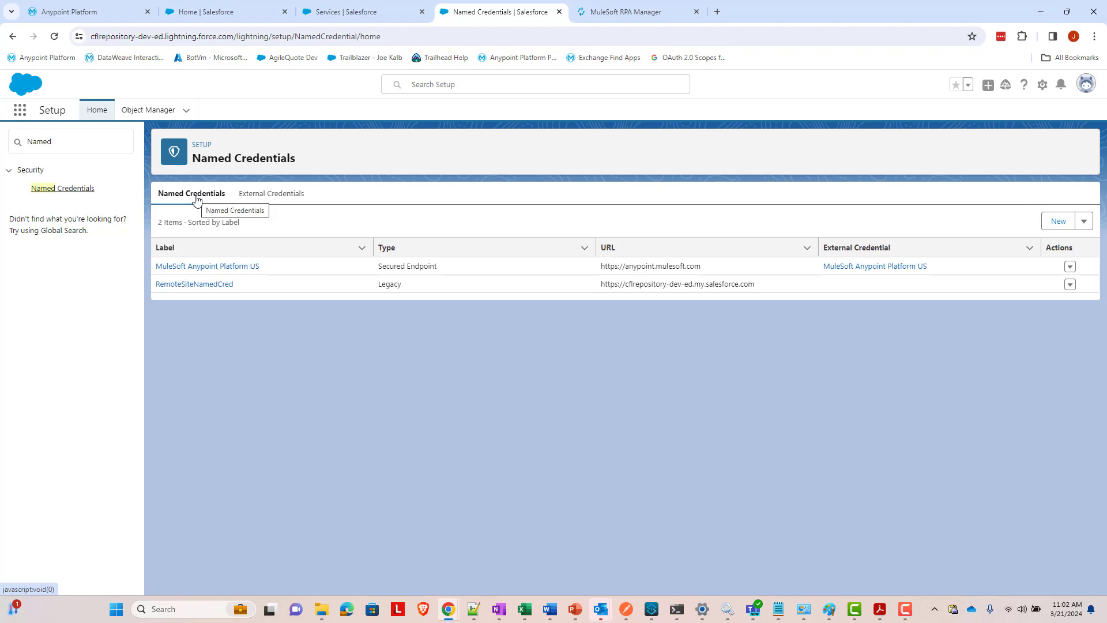
left_click(271, 197)
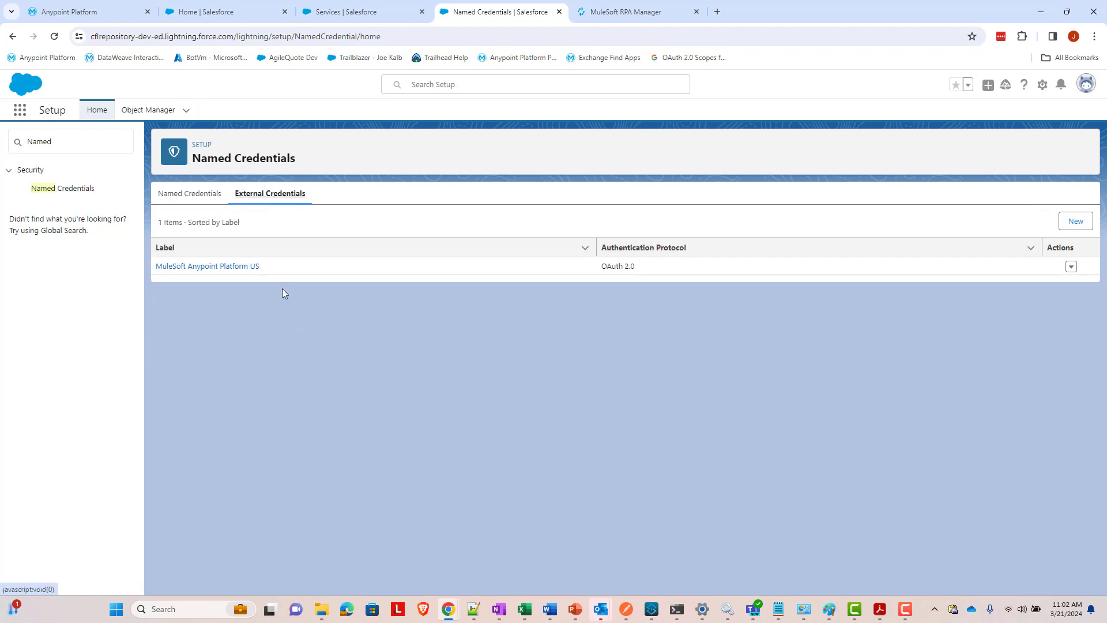
left_click(1072, 226)
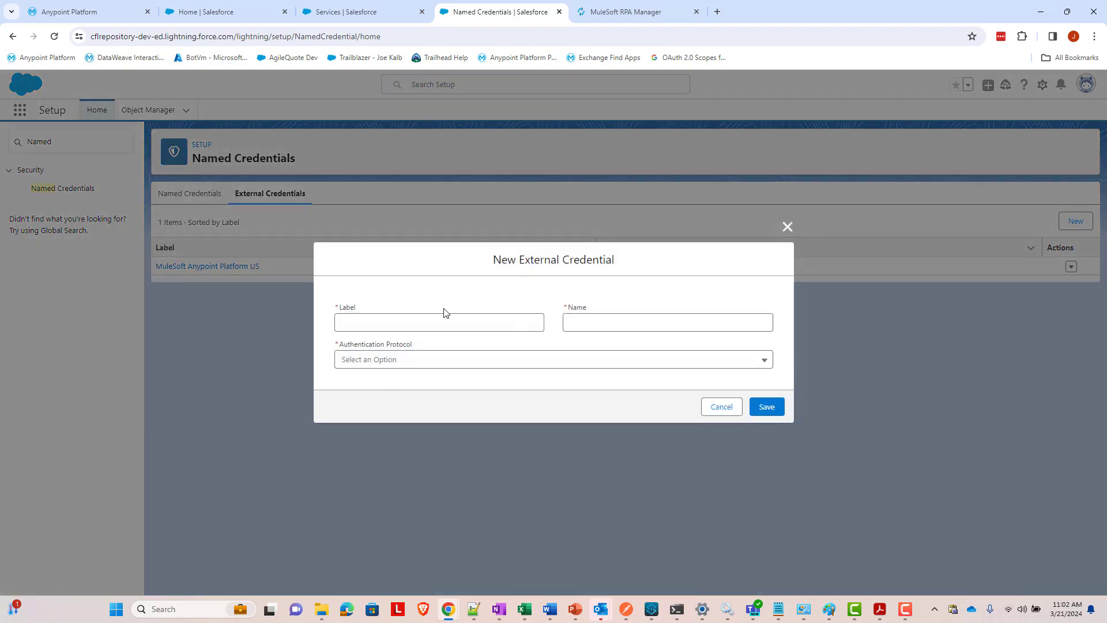
- Enter RPAWebFormExternalCredential as label and name and choose the OAuth 2.0 protocol
left_click(450, 324)
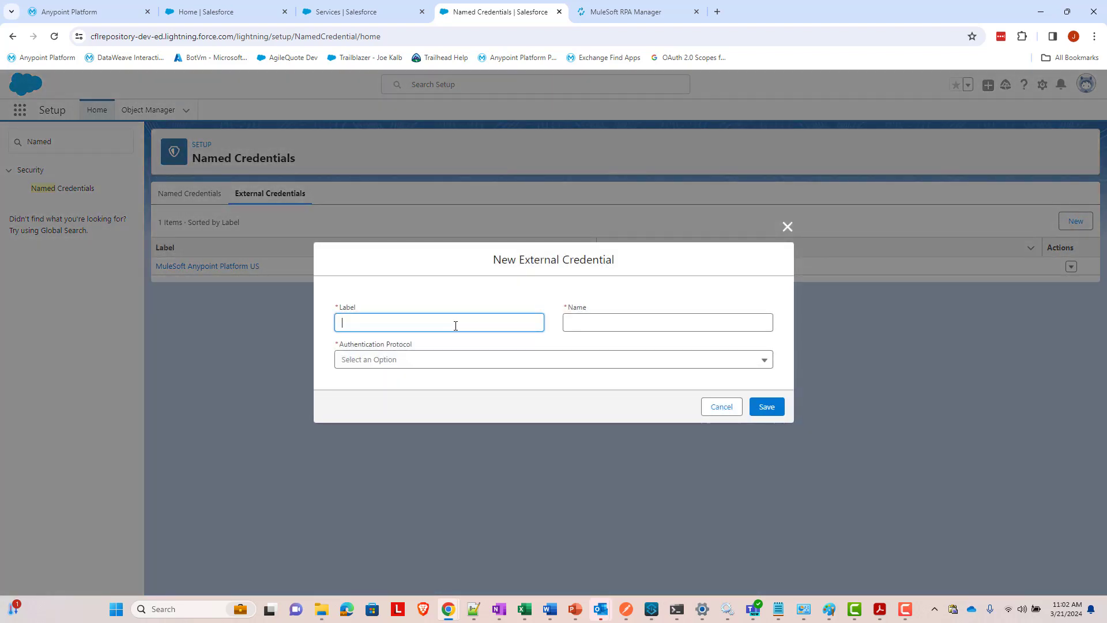
type("RPAWebForm")
type("Exer")
type("ernalCredential")
key("Tab")
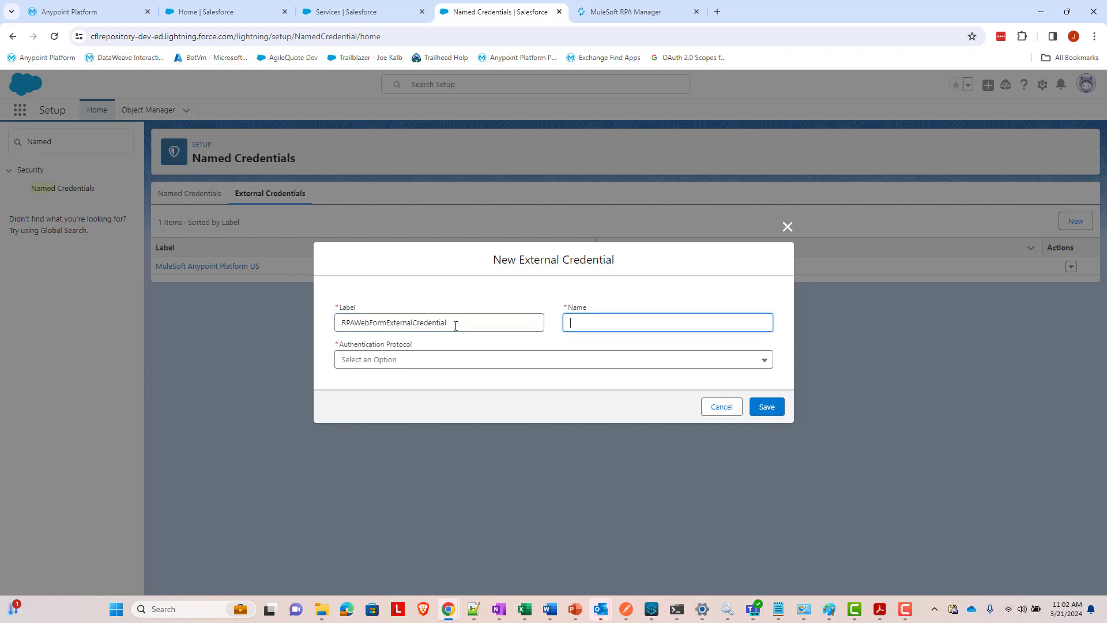
type("RPAWebFormExternalCredential")
left_click(485, 361)
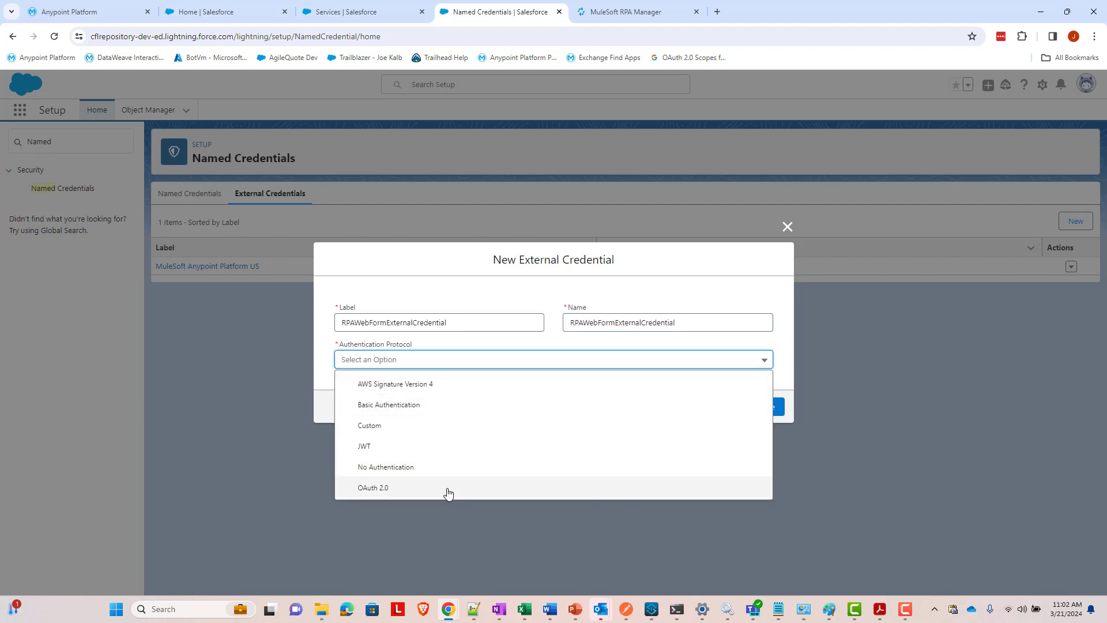
left_click(448, 489)
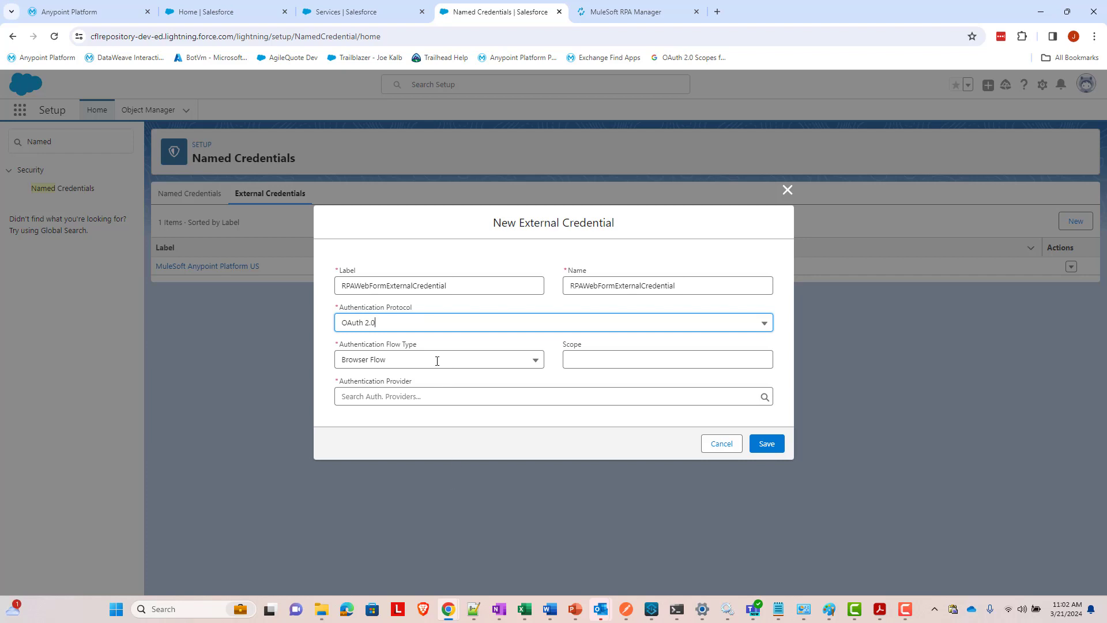
left_click(398, 360)
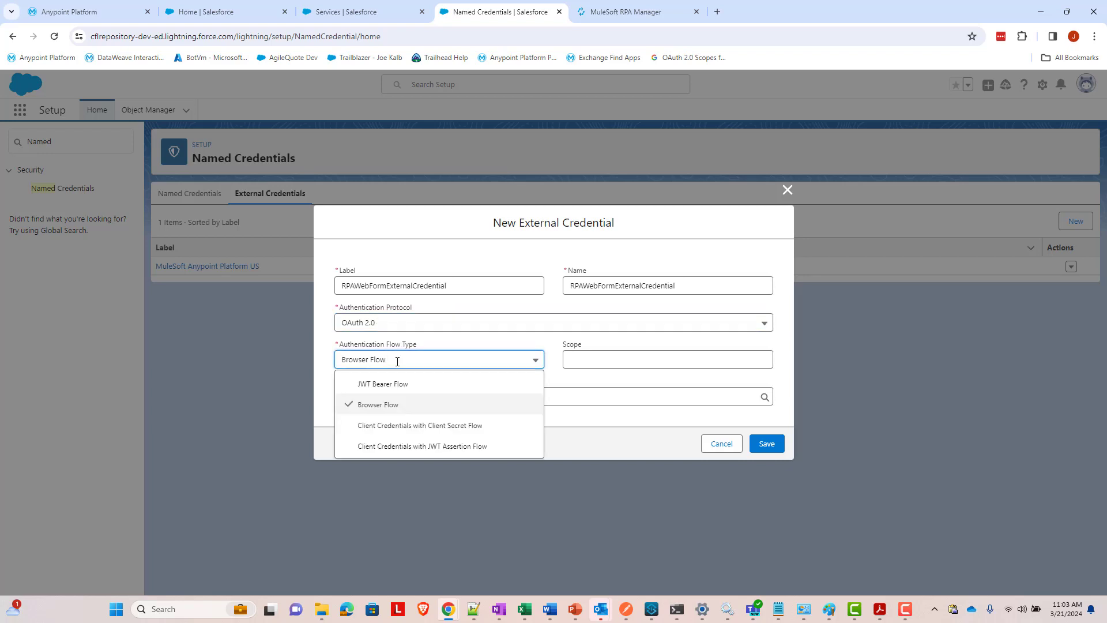
left_click(409, 427)
left_click(603, 347)
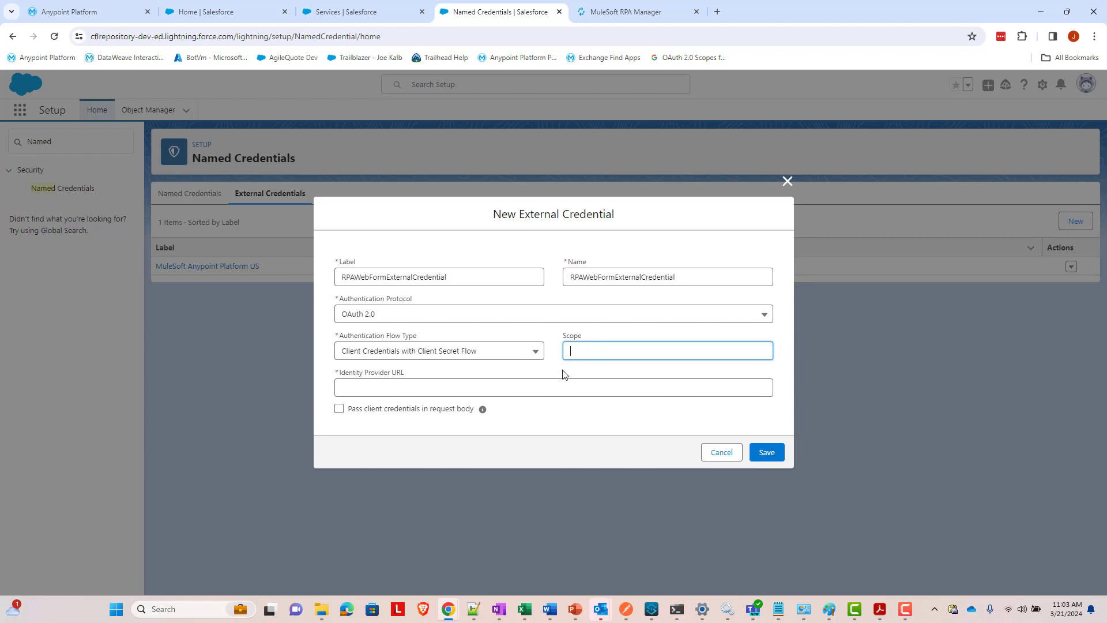
left_click(554, 383)
type("h")
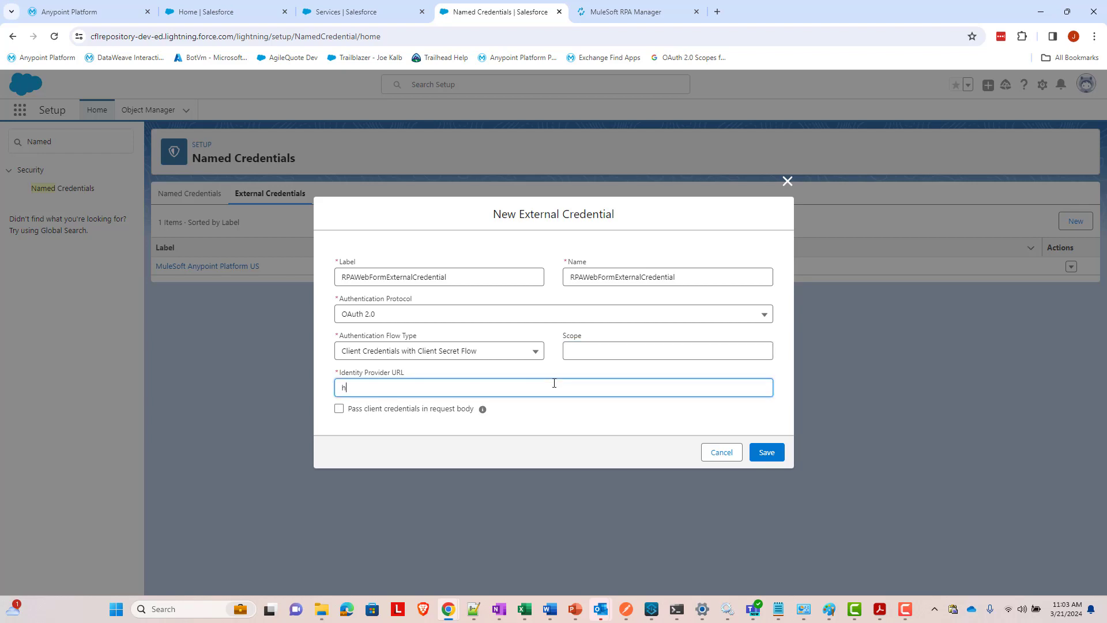
type("ttps://anypoint.mulesoft.com/accounts/")
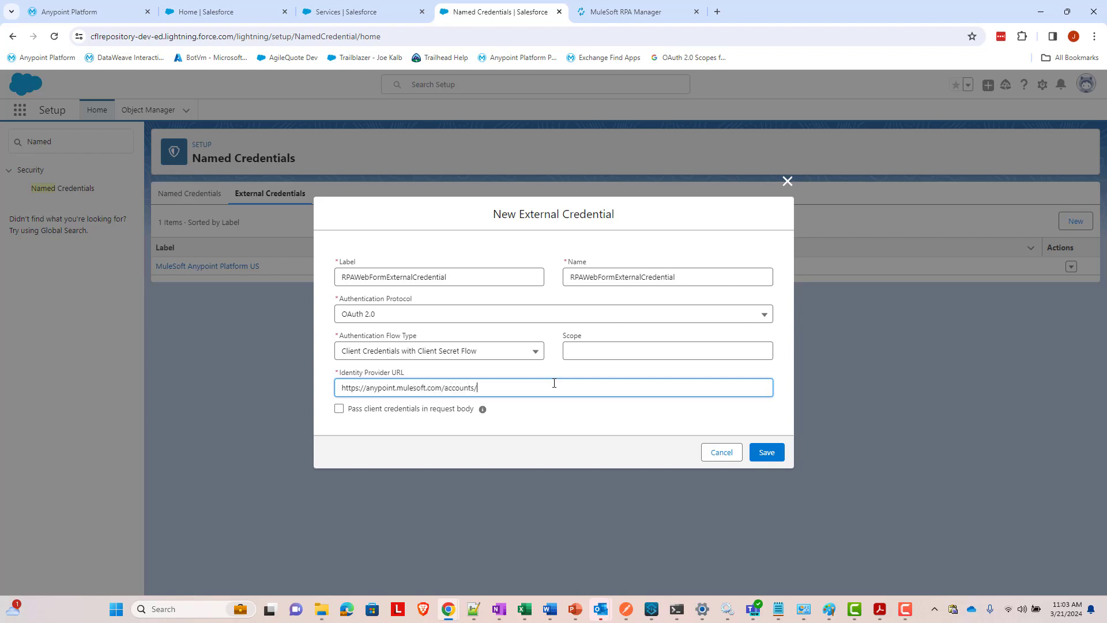
type("api/v2/oauth2/token")
left_click(407, 411)
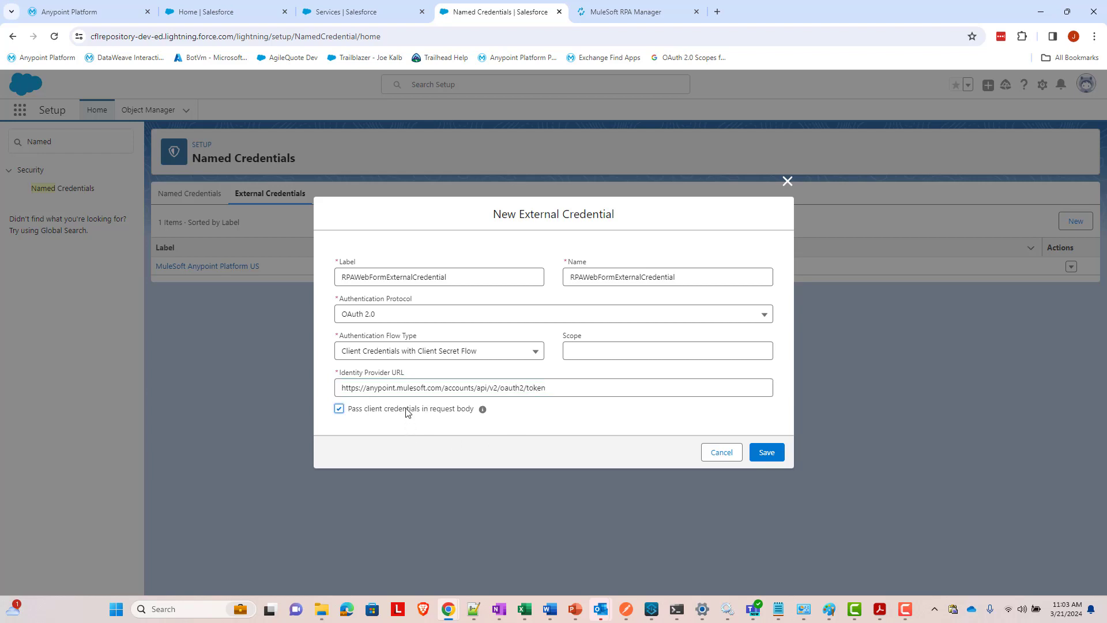
left_click(759, 460)
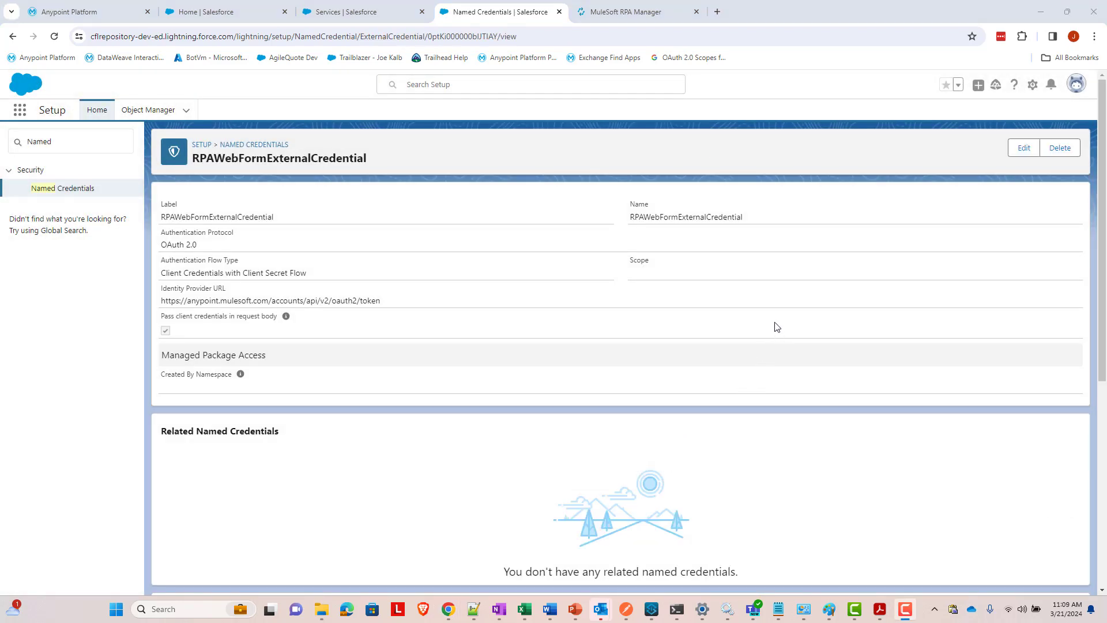
- Start a new principal named RPAWebFormPrincipal on the external credential
scroll(807, 268, "down", 1)
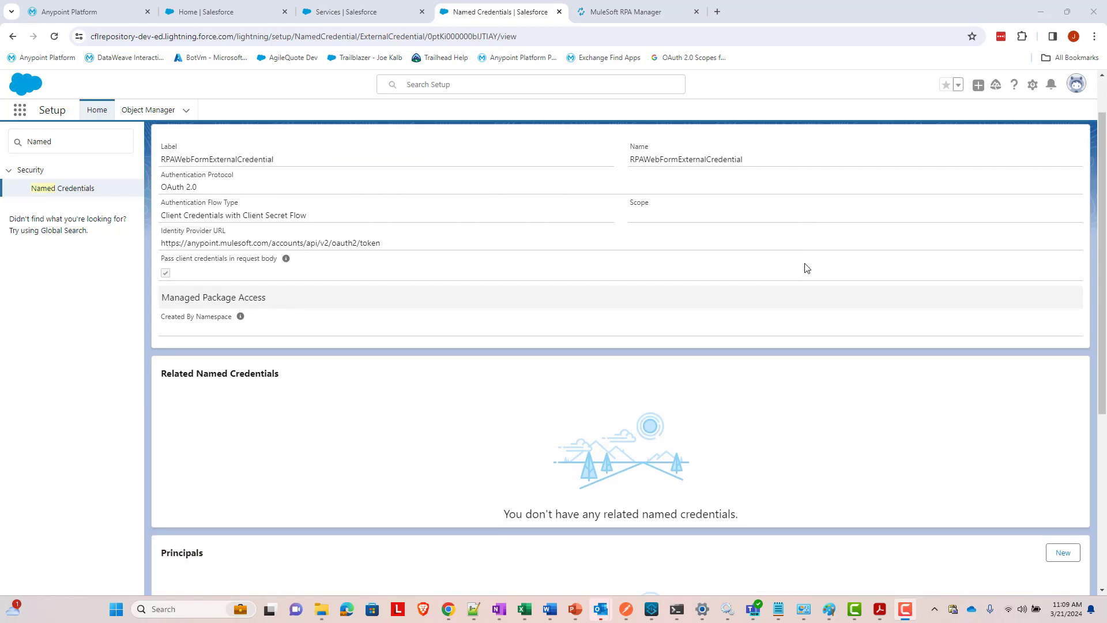
scroll(807, 269, "down", 1)
scroll(345, 165, "up", 1)
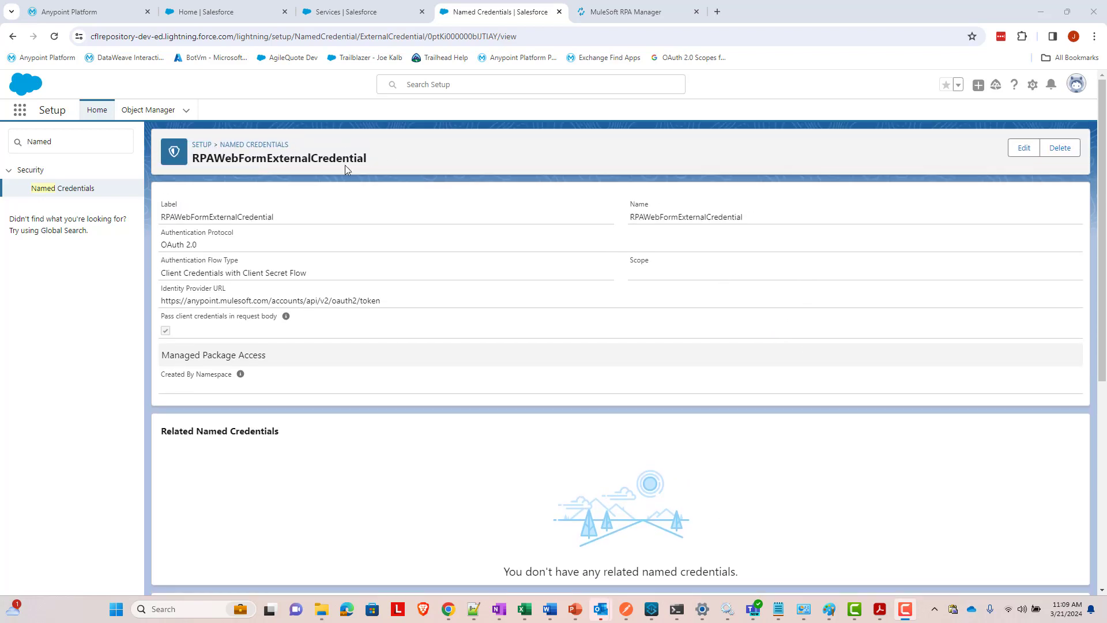
scroll(339, 172, "down", 3)
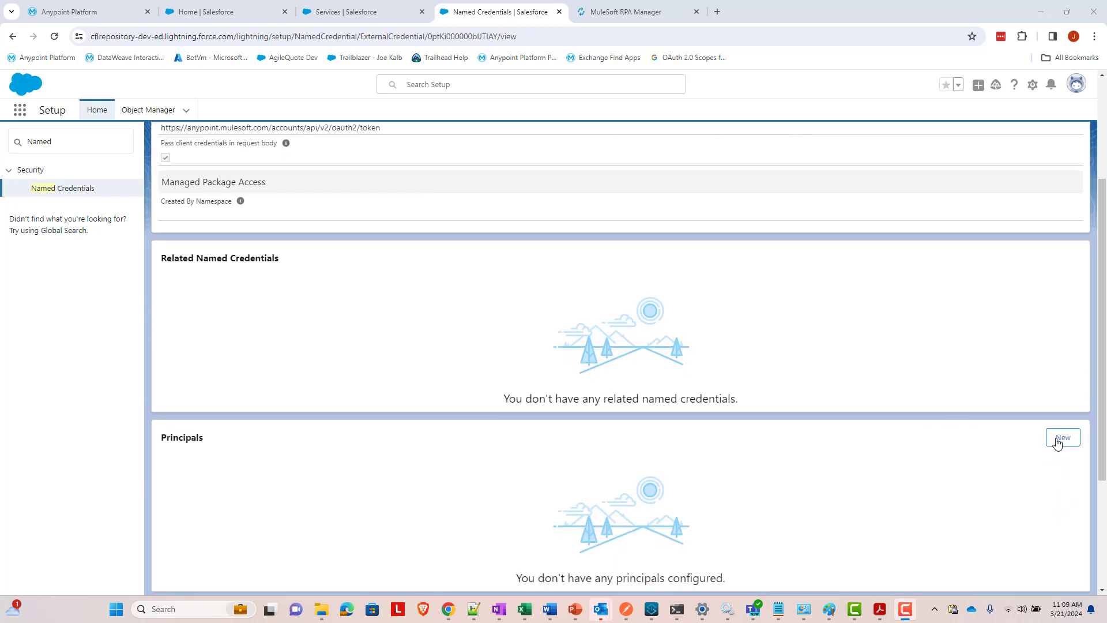
left_click(1063, 438)
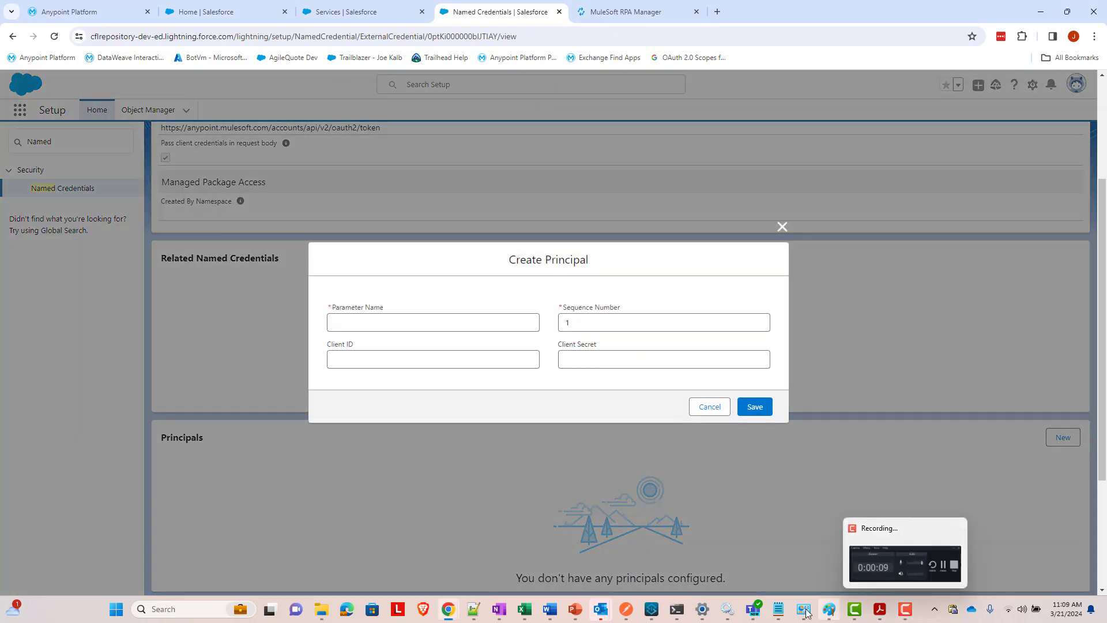
left_click(459, 327)
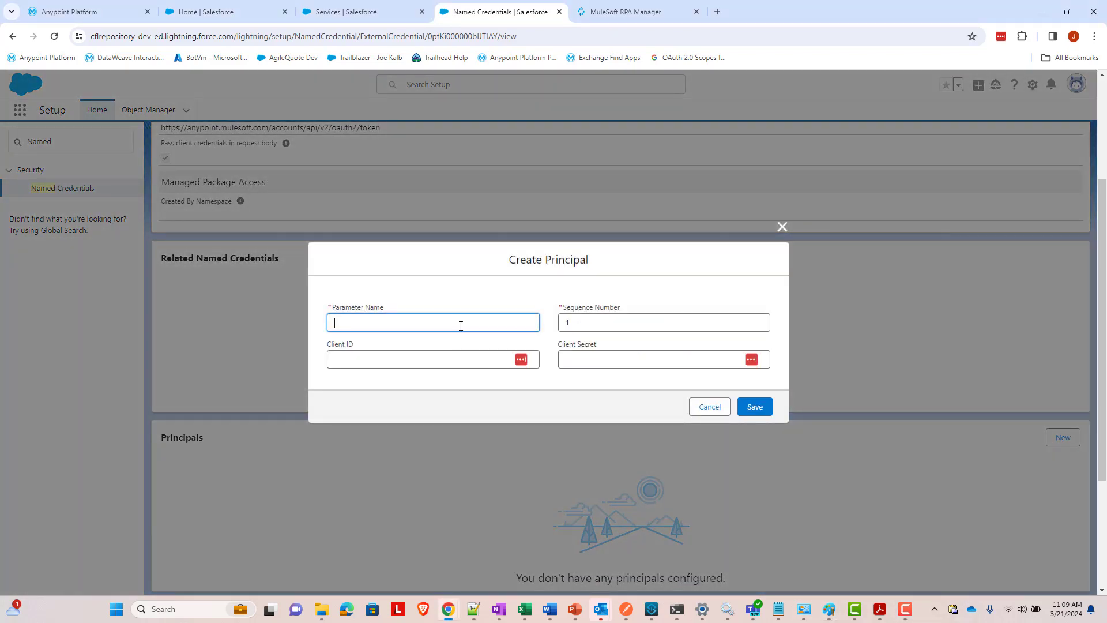
type("RPAWebFormPrincipal")
- Paste the client ID and client secret, save the principal, and dismiss the password prompt
key("Tab")
key("Tab")
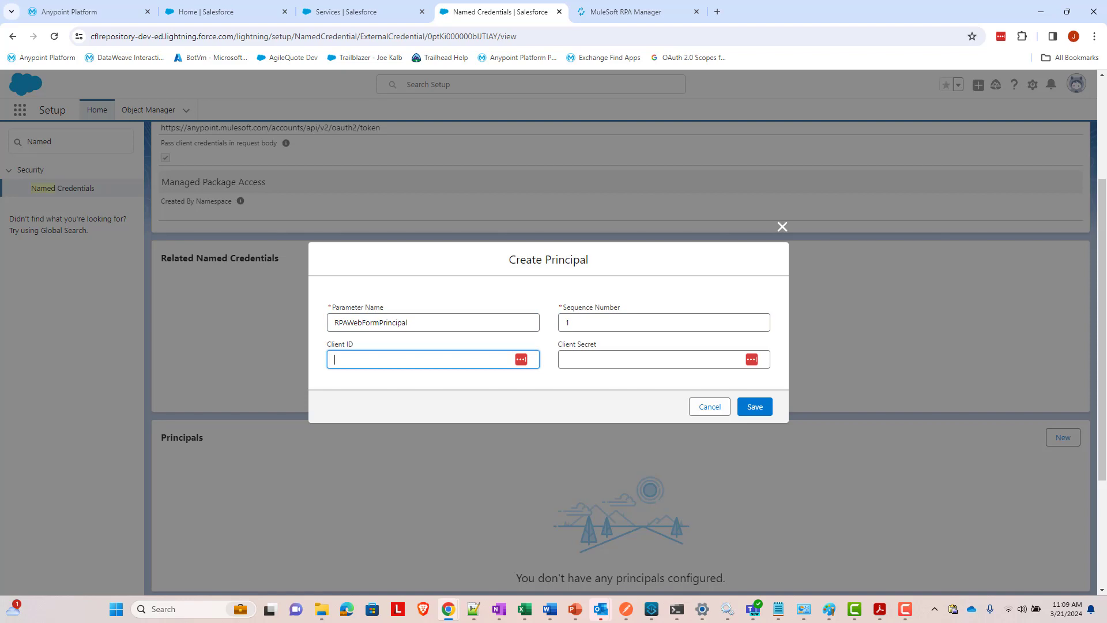
key("alt+Tab")
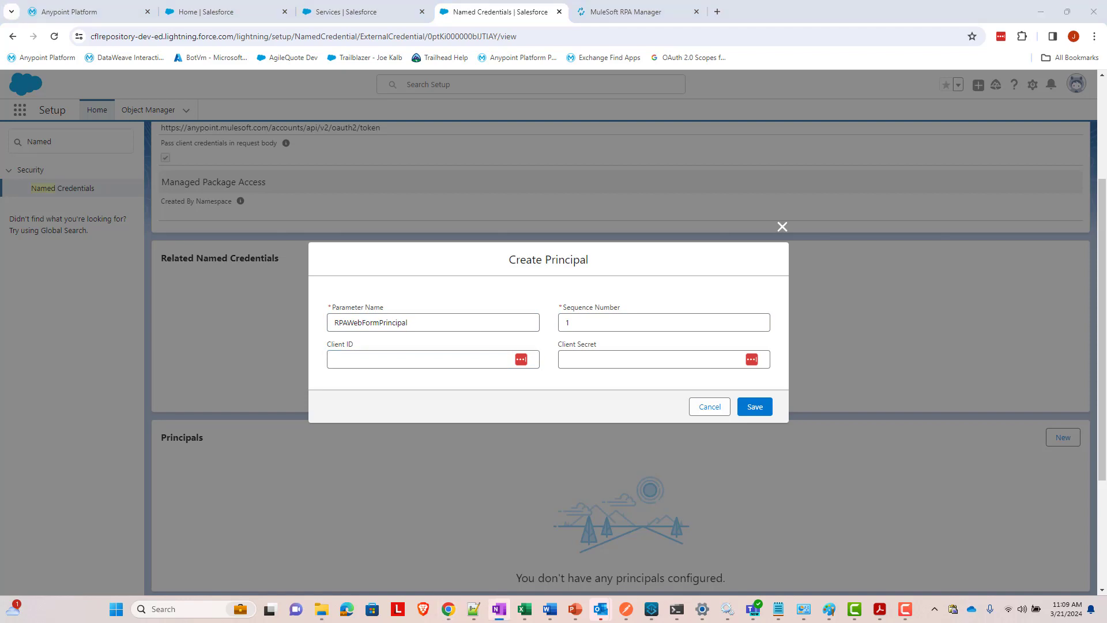
left_click(455, 360)
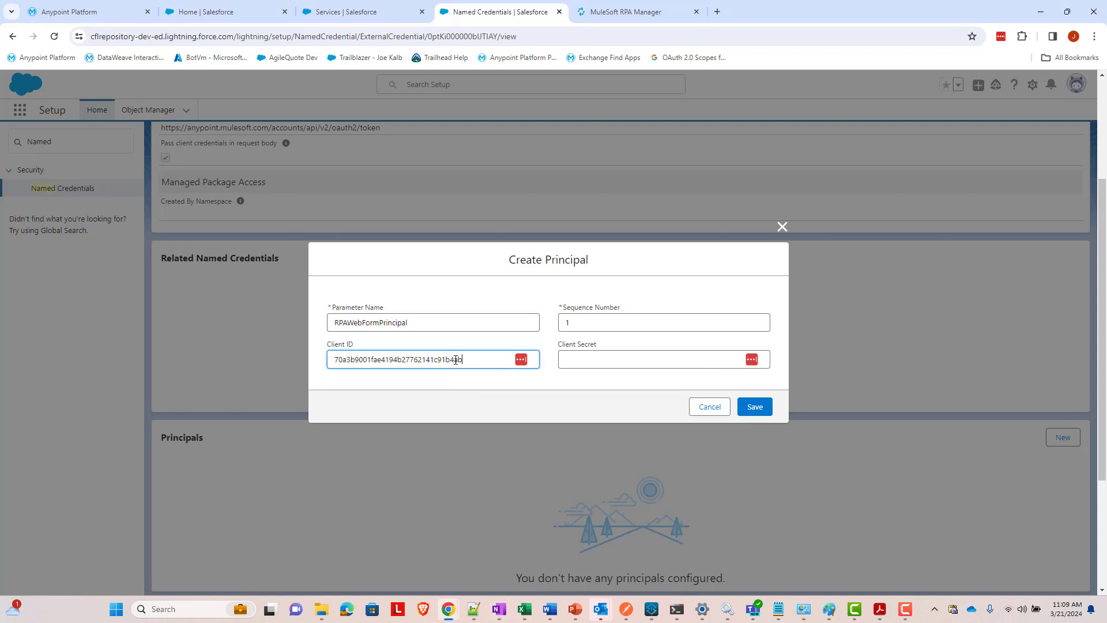
key("alt+Tab")
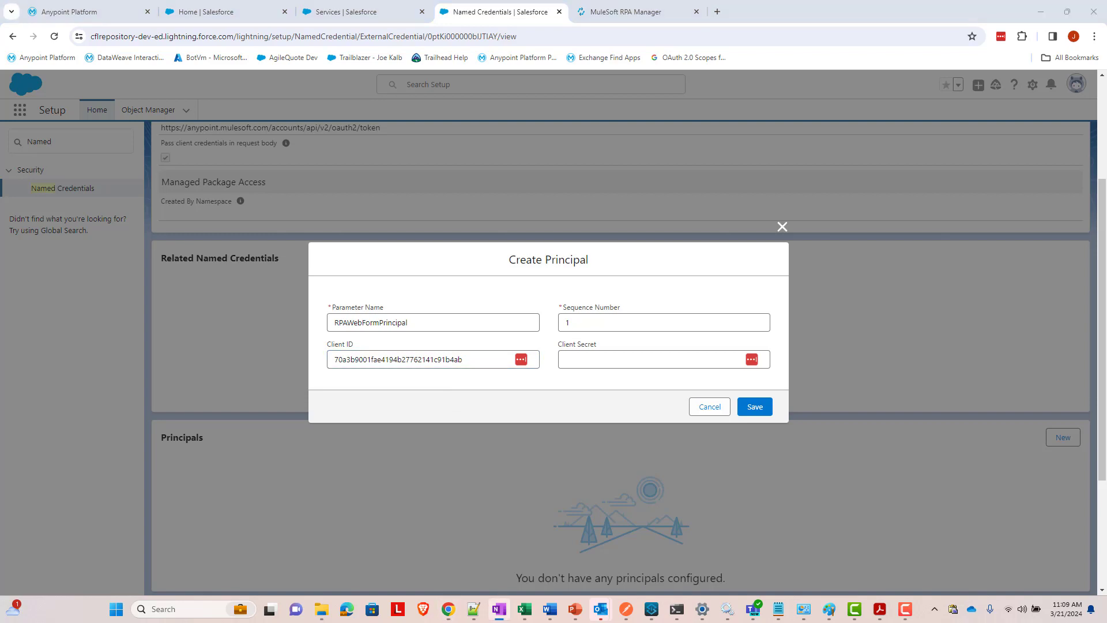
left_click(658, 360)
key("ctrl+v")
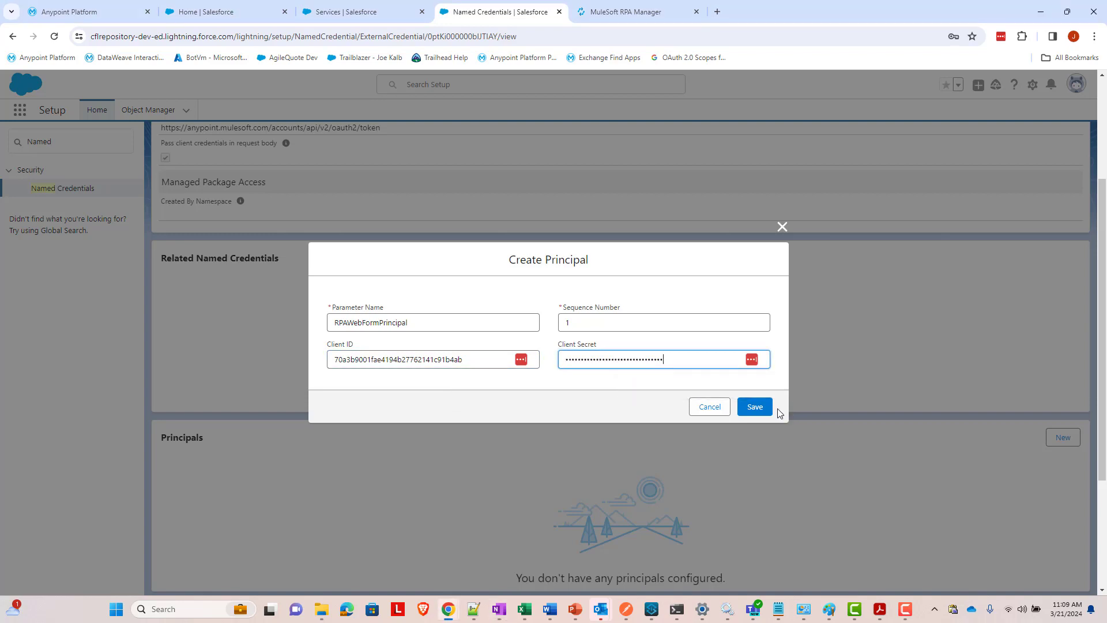
left_click(759, 410)
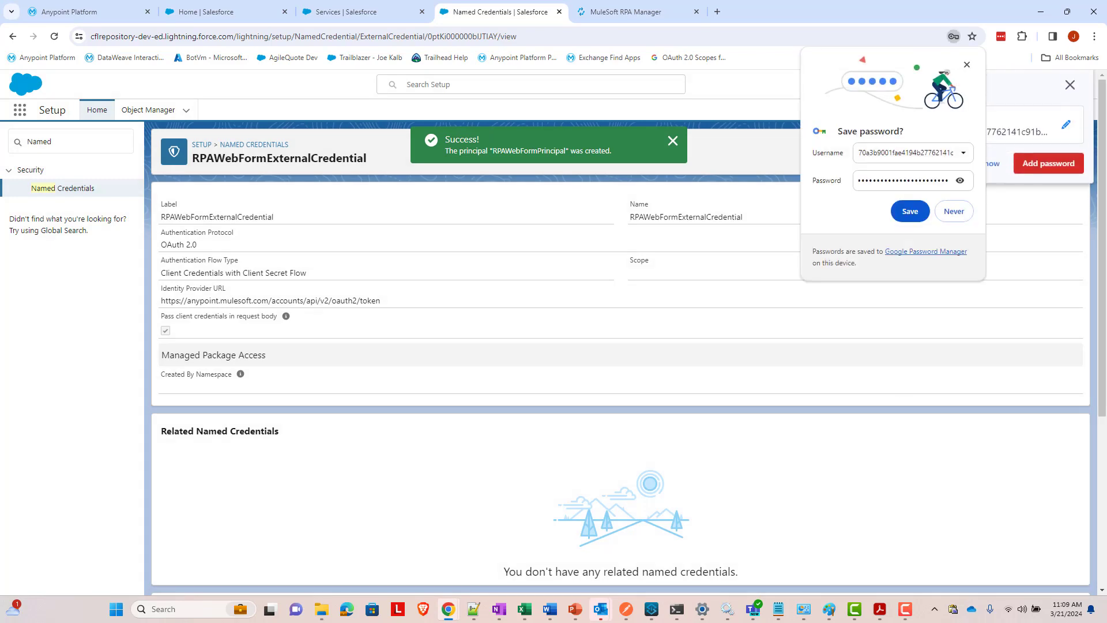
left_click(967, 65)
- Dismiss the password prompt and start a new credential from the Named Credentials list
left_click(1067, 98)
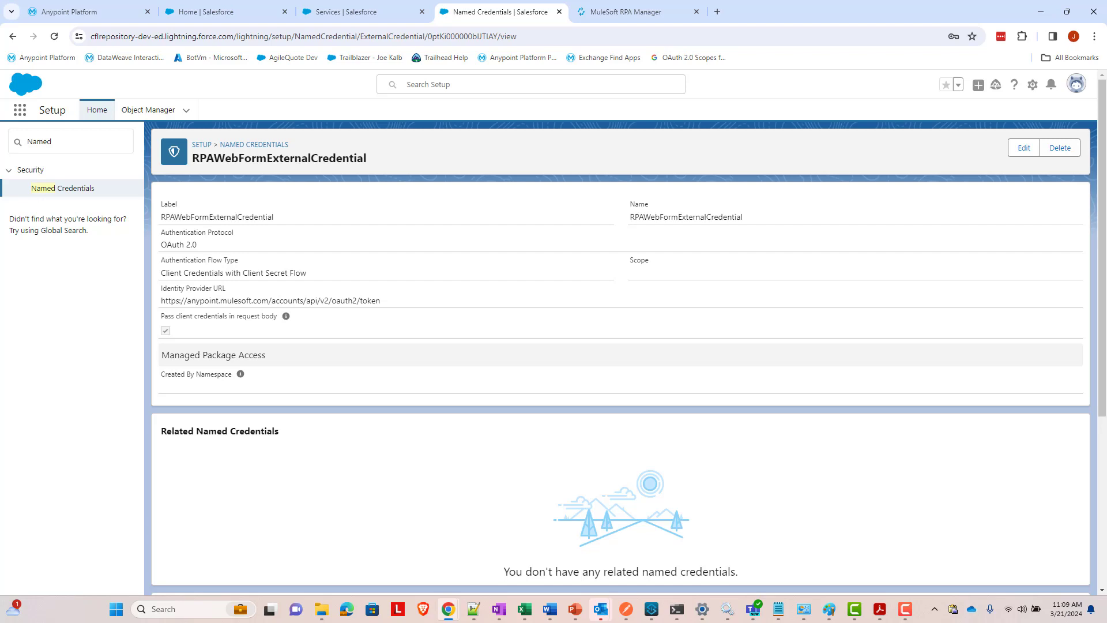
left_click(243, 145)
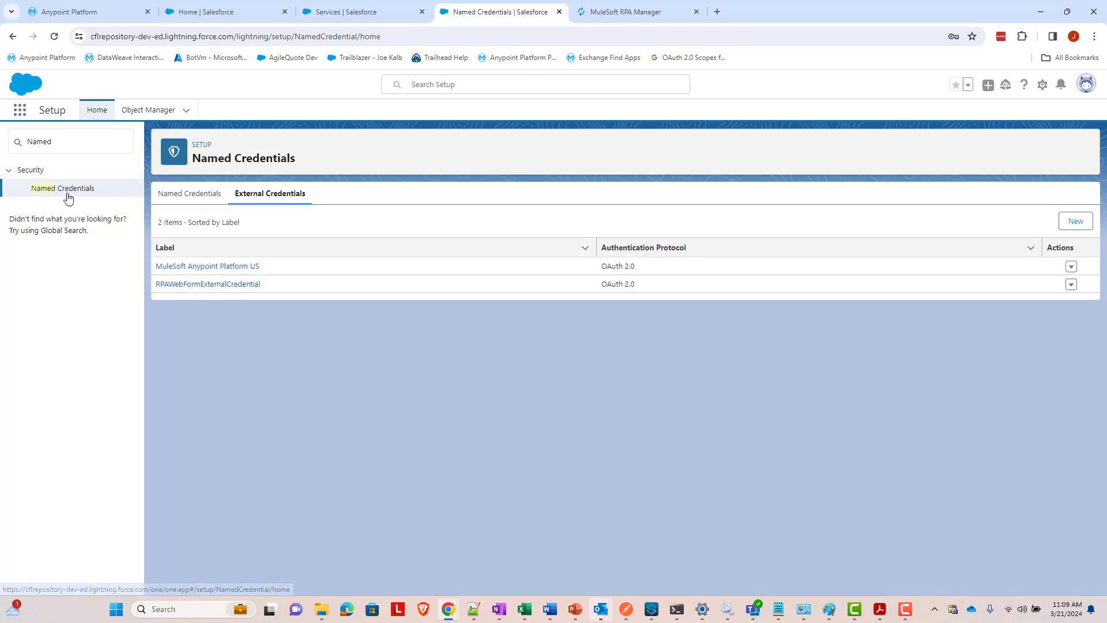
left_click(181, 199)
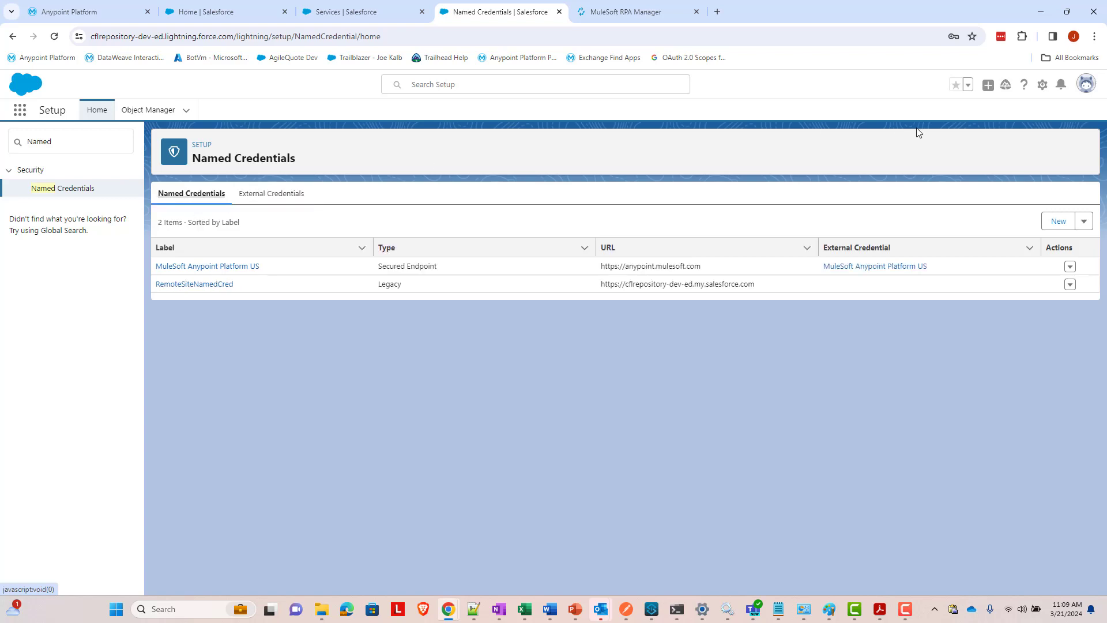
left_click(1059, 222)
left_click(445, 188)
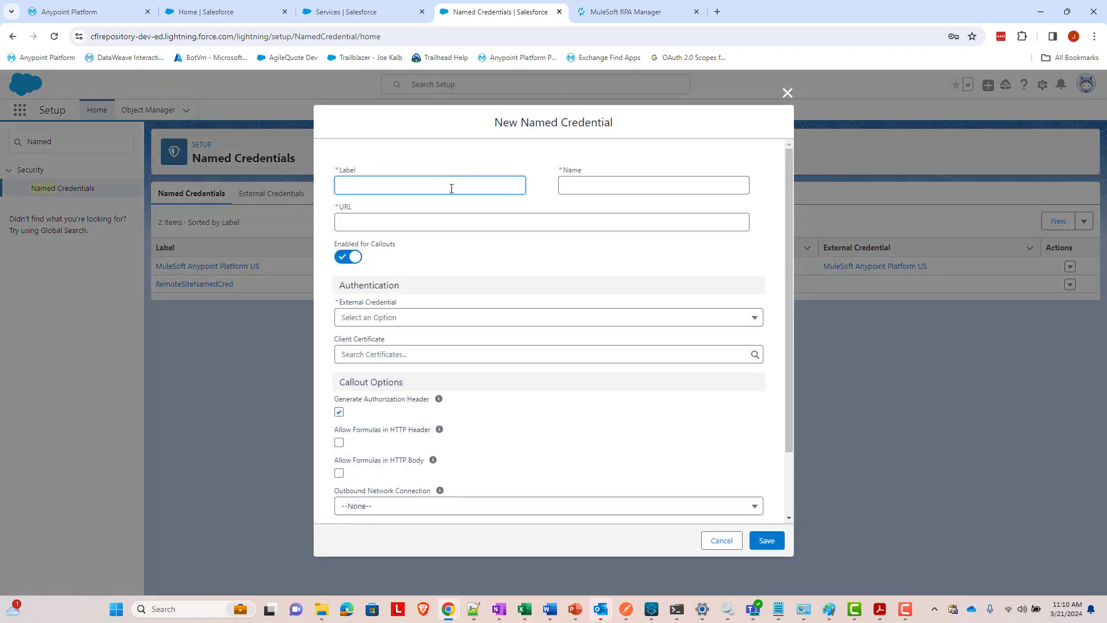
type("RPAWebFormNamedCredential")
key("ctrl+a")
key("ctrl+c")
left_click(692, 182)
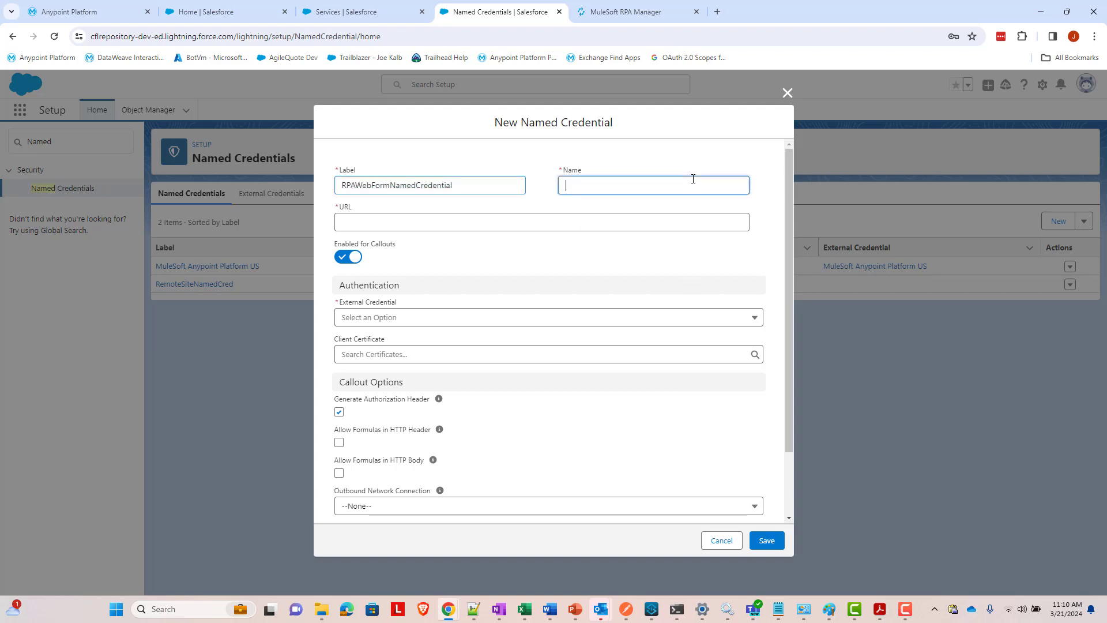
key("ctrl+v")
left_click(684, 223)
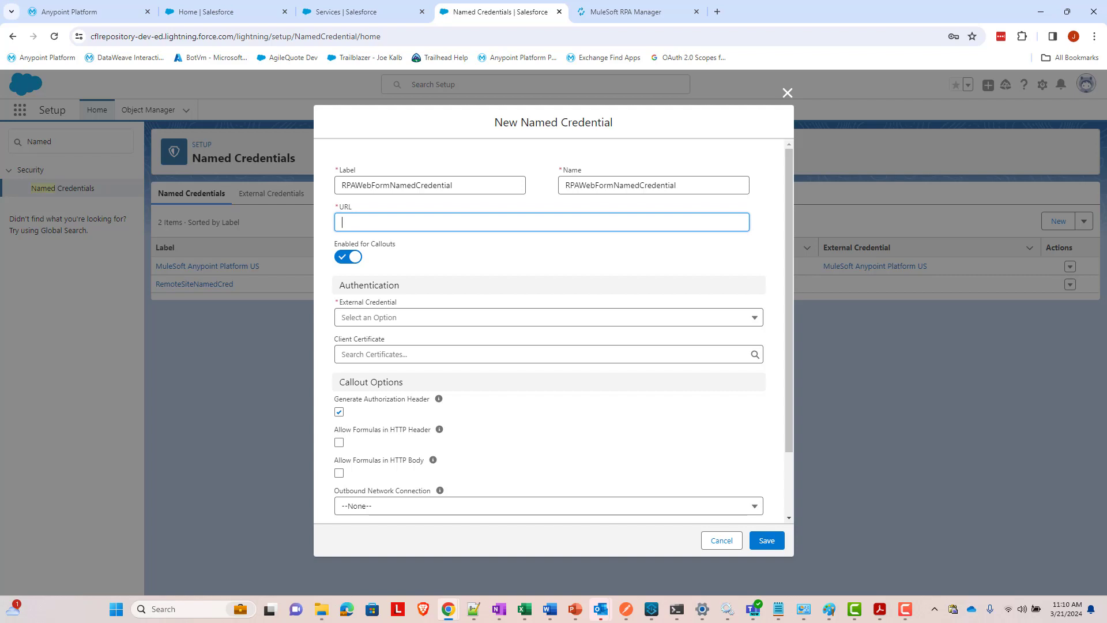
type("https://cloud-first-labs.rpa.mulesoft.com")
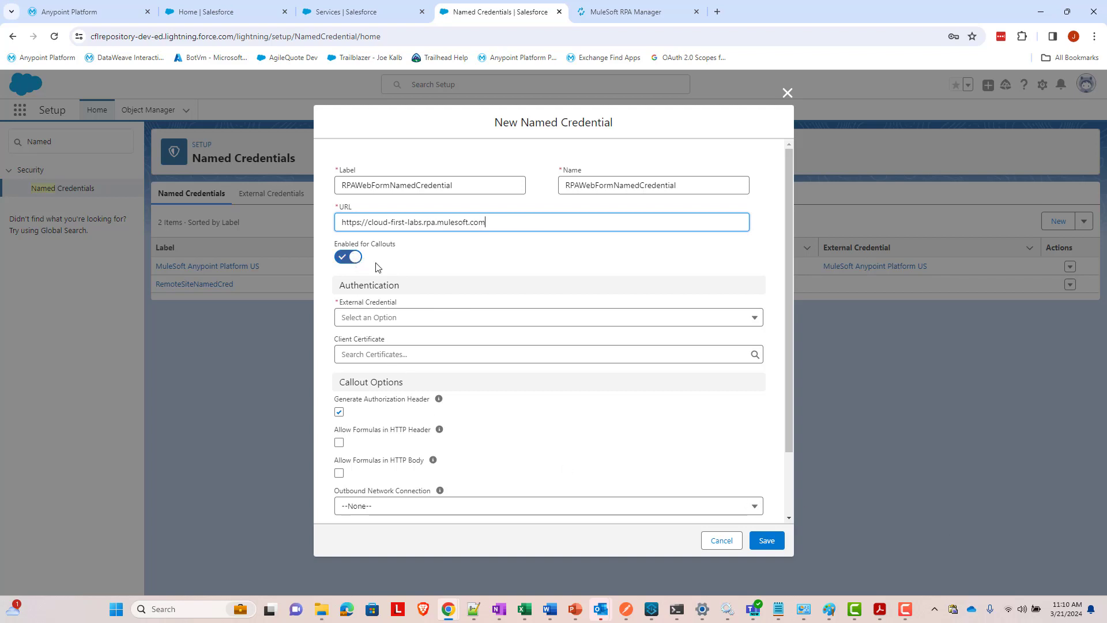
- Link RPAWebFormExternalCredential, allow formulas in the HTTP body, and save the named credential
left_click(462, 317)
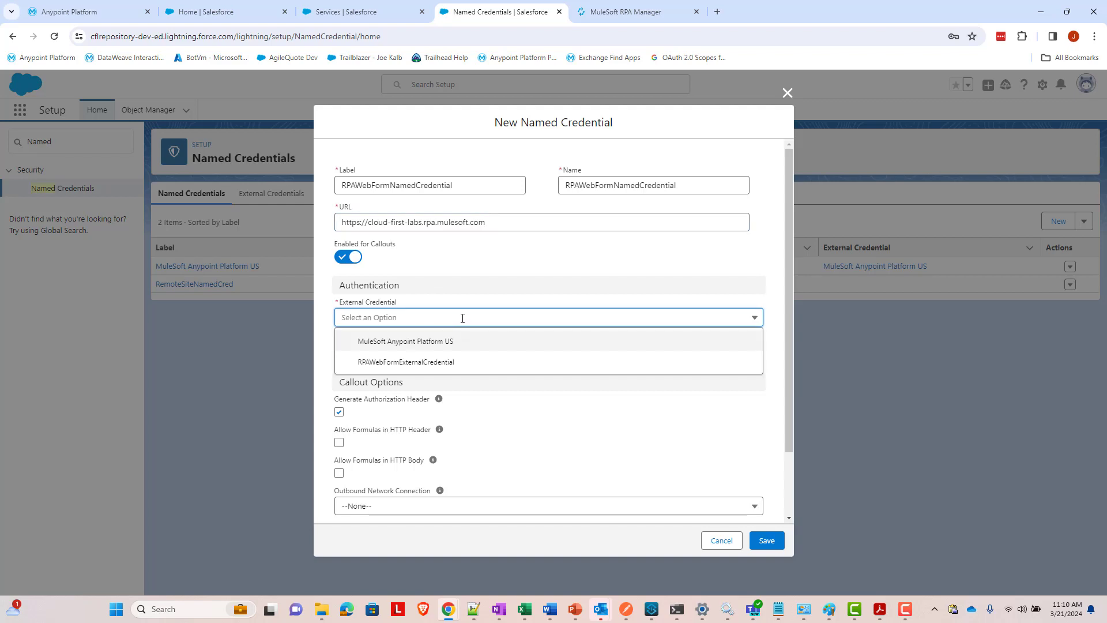
left_click(441, 365)
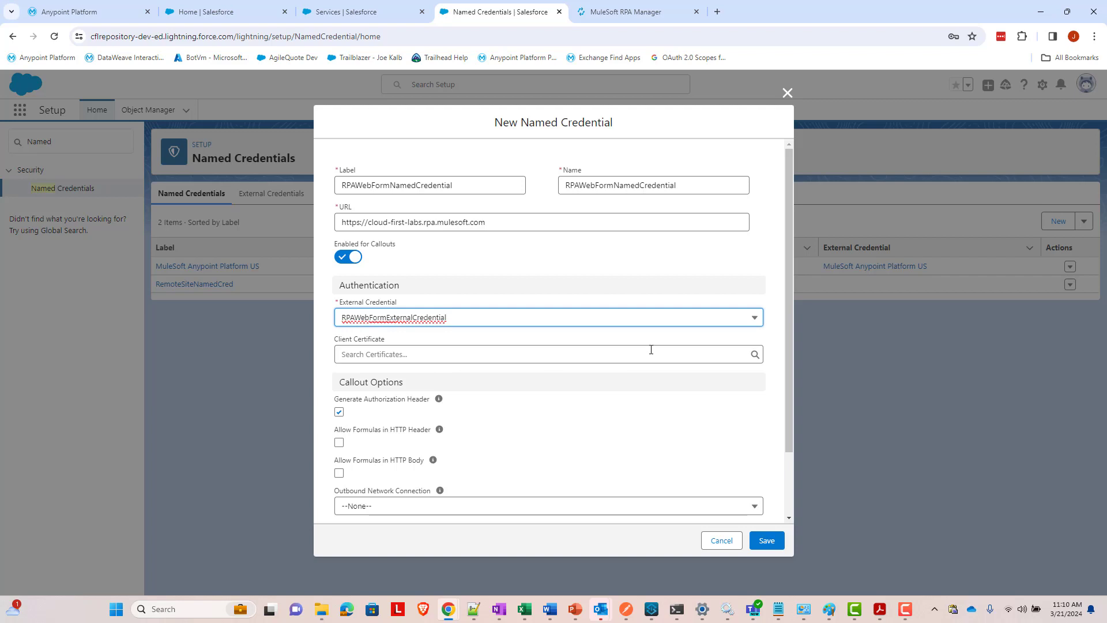
left_click(340, 473)
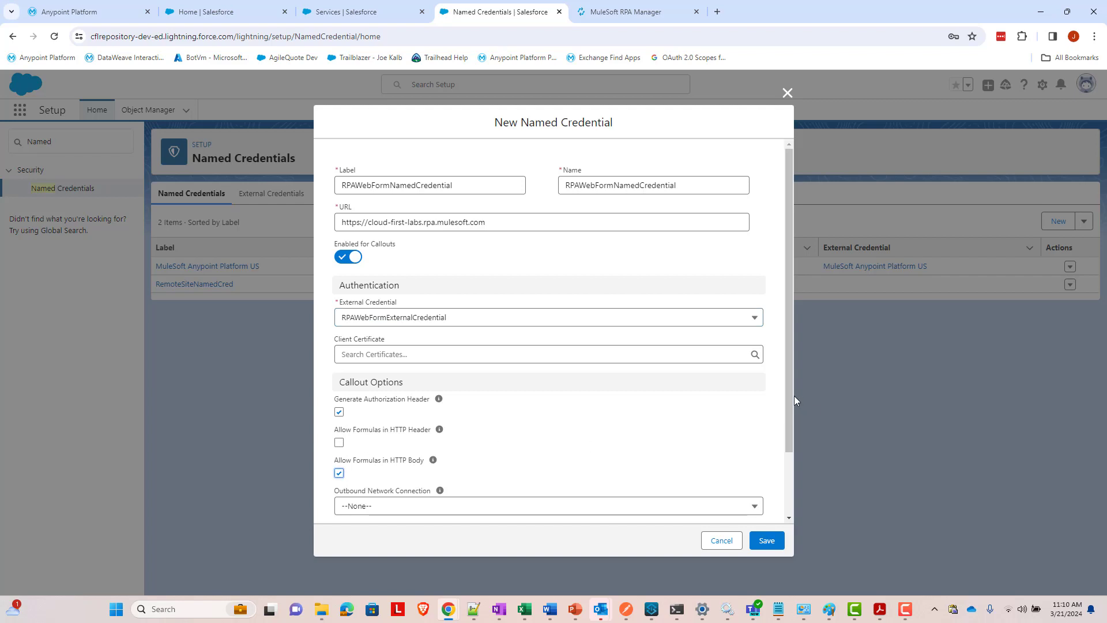
left_click_drag(791, 397, 788, 466)
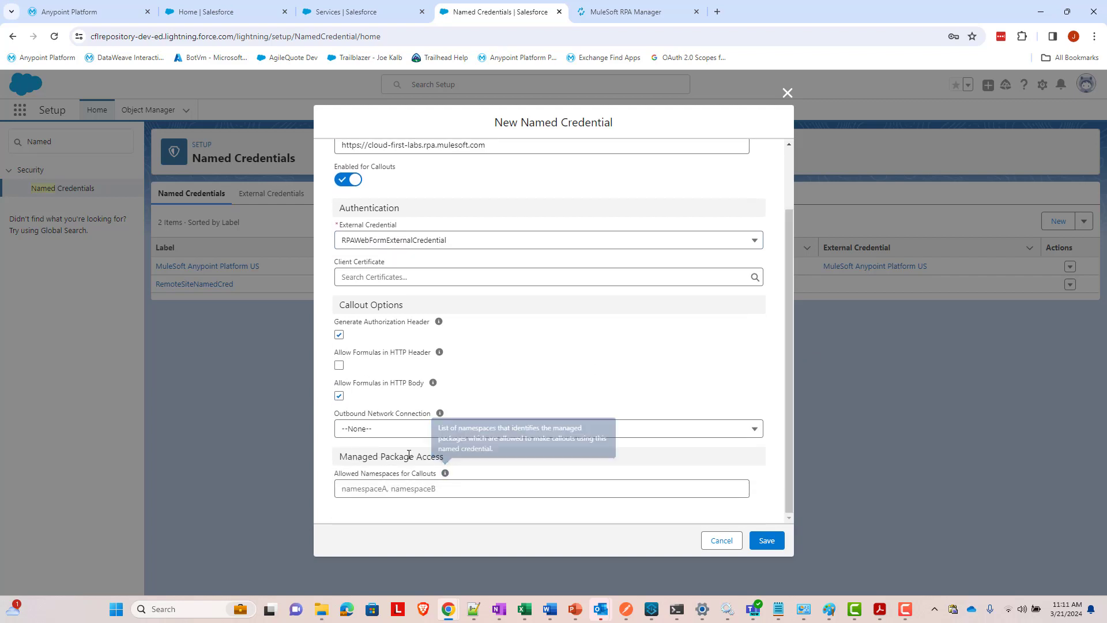
scroll(629, 397, "up", 3)
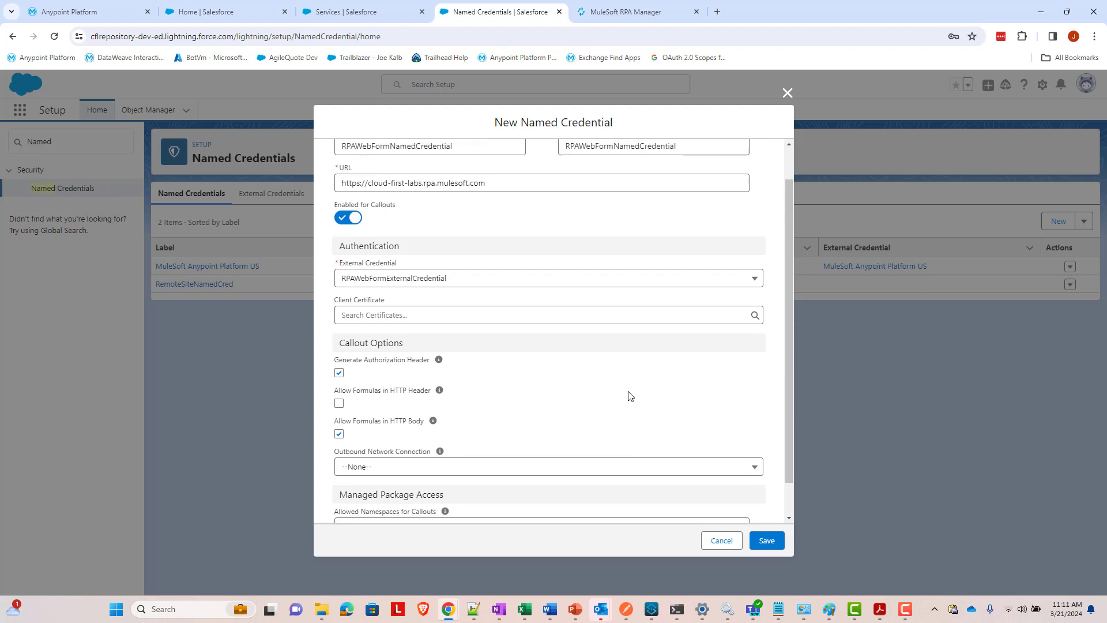
left_click(765, 542)
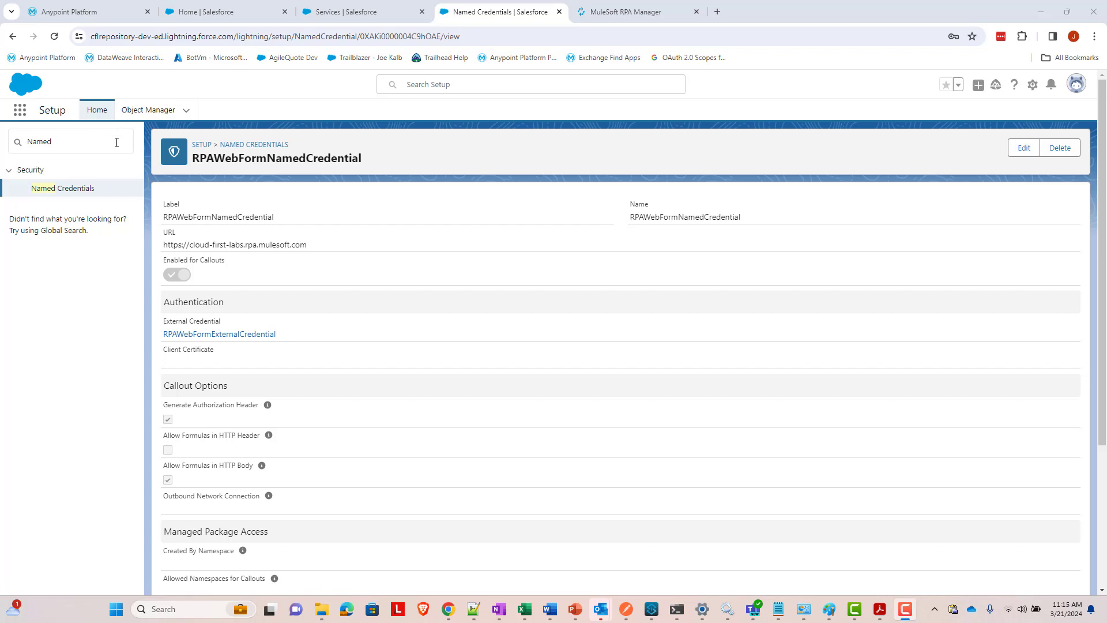
- Search Quick Find for 'Permission' and open the Permission Sets list
left_click(116, 142)
type("Permission")
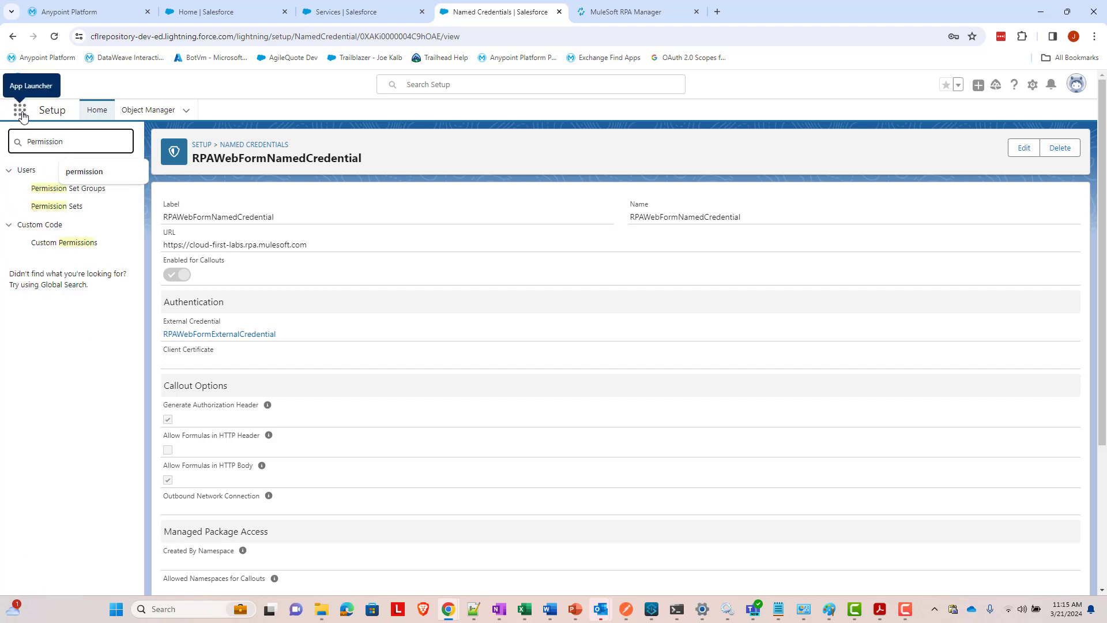
left_click(68, 206)
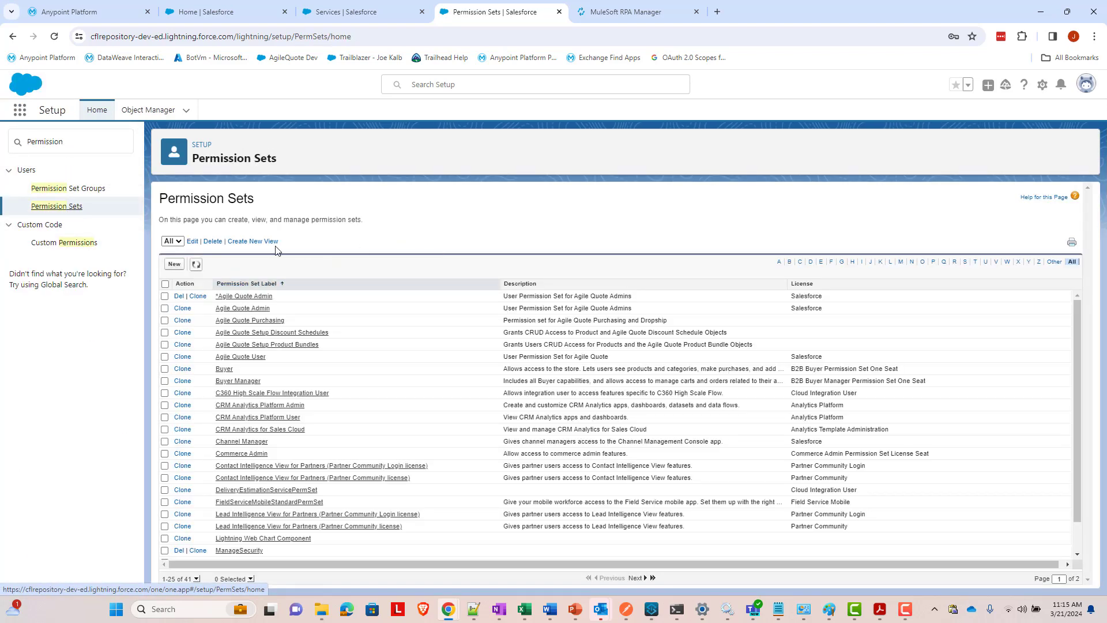
- Create and save a new permission set labelled 'RPA API Access'
left_click(175, 266)
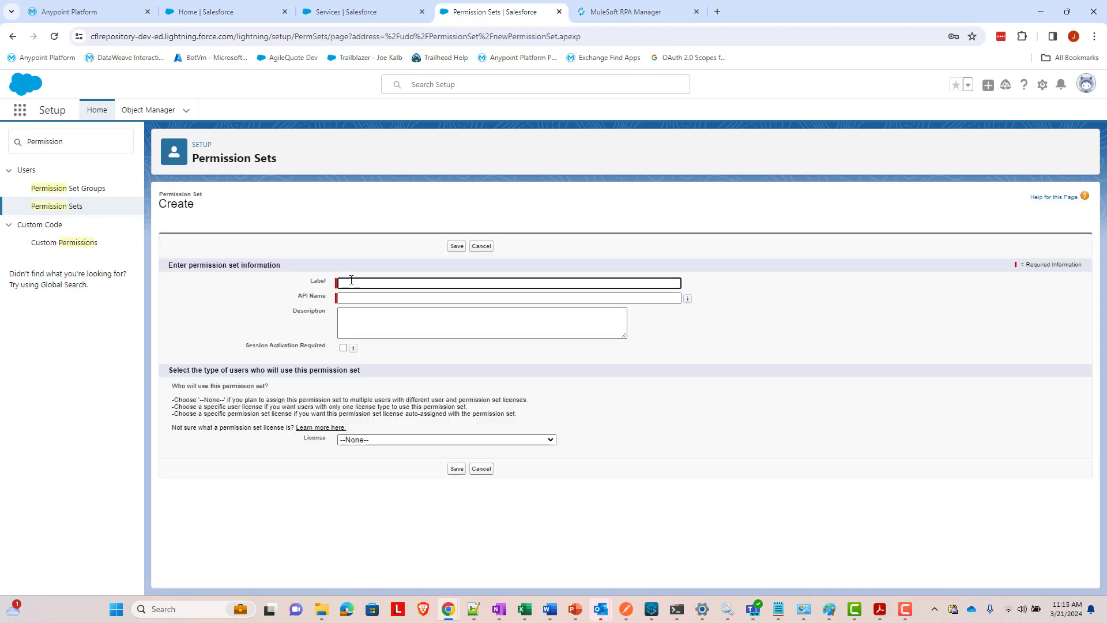
type("RPA API ")
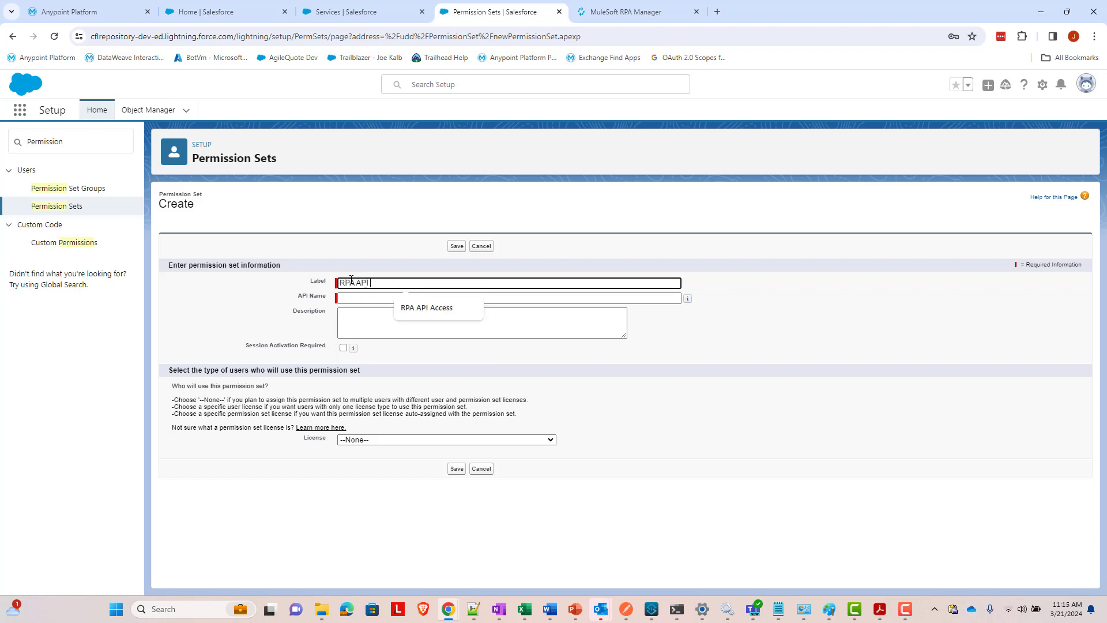
type("Access")
key("Tab")
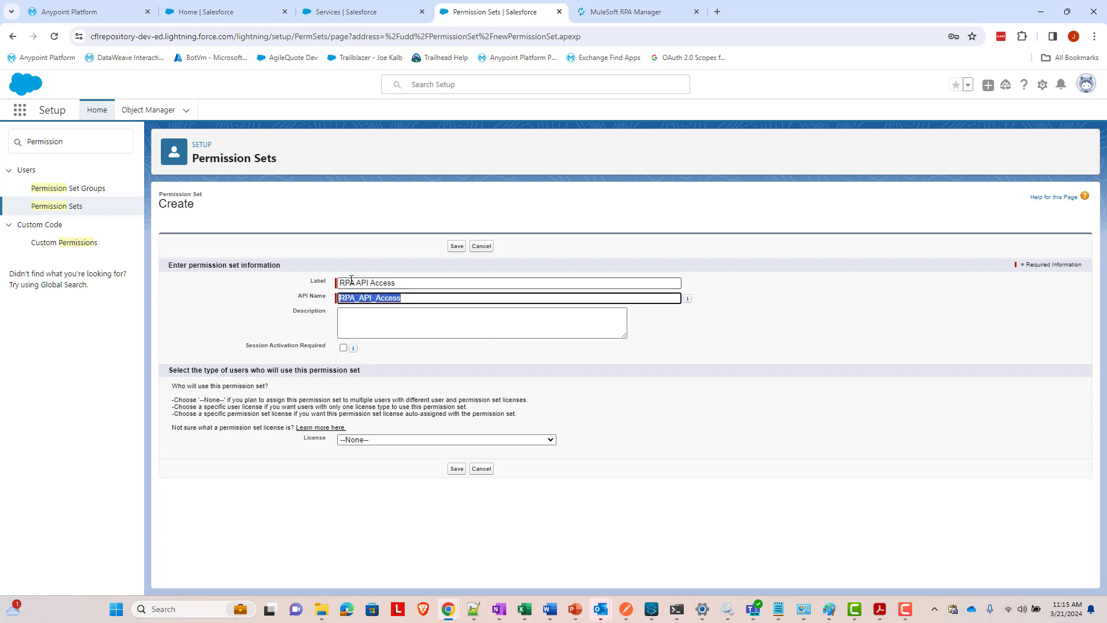
left_click(457, 469)
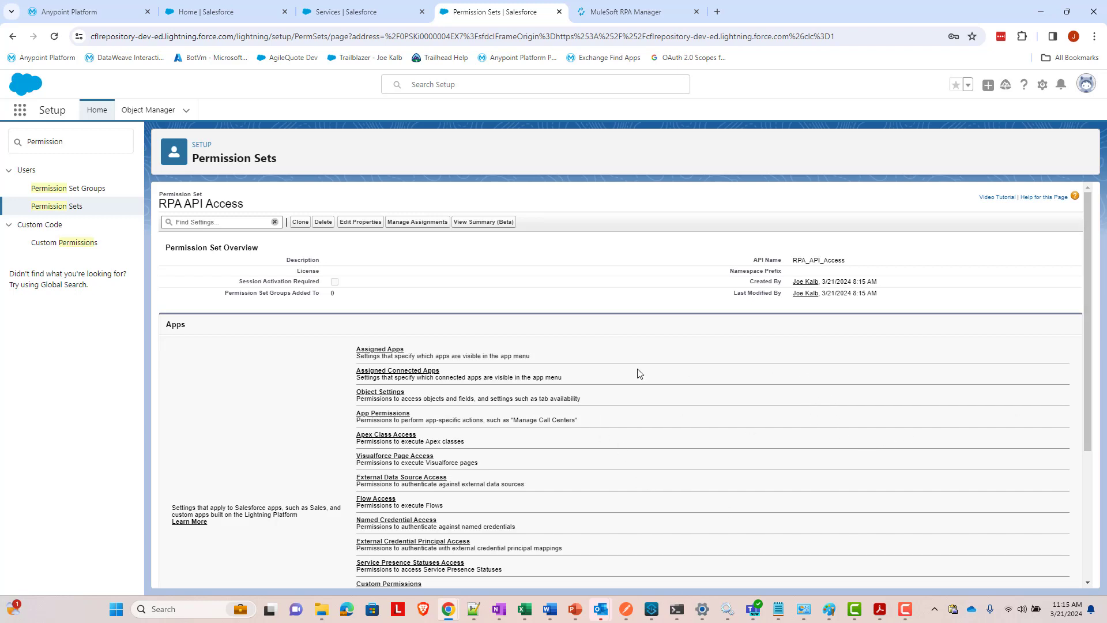
- Open the permission set's External Credential Principal Access settings
scroll(482, 341, "down", 3)
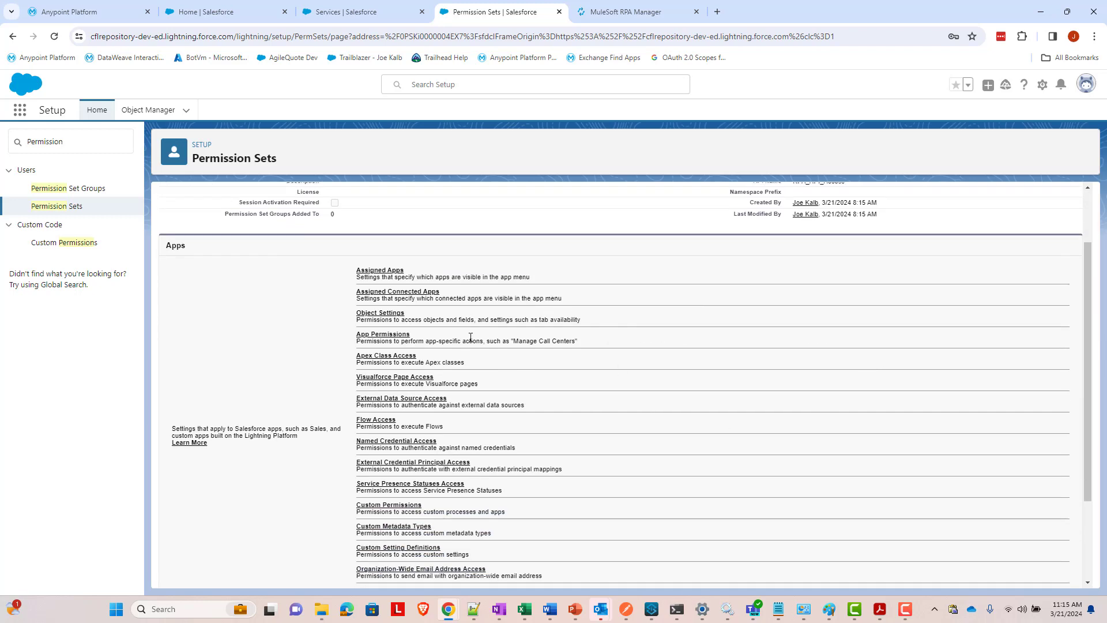
scroll(318, 251, "up", 3)
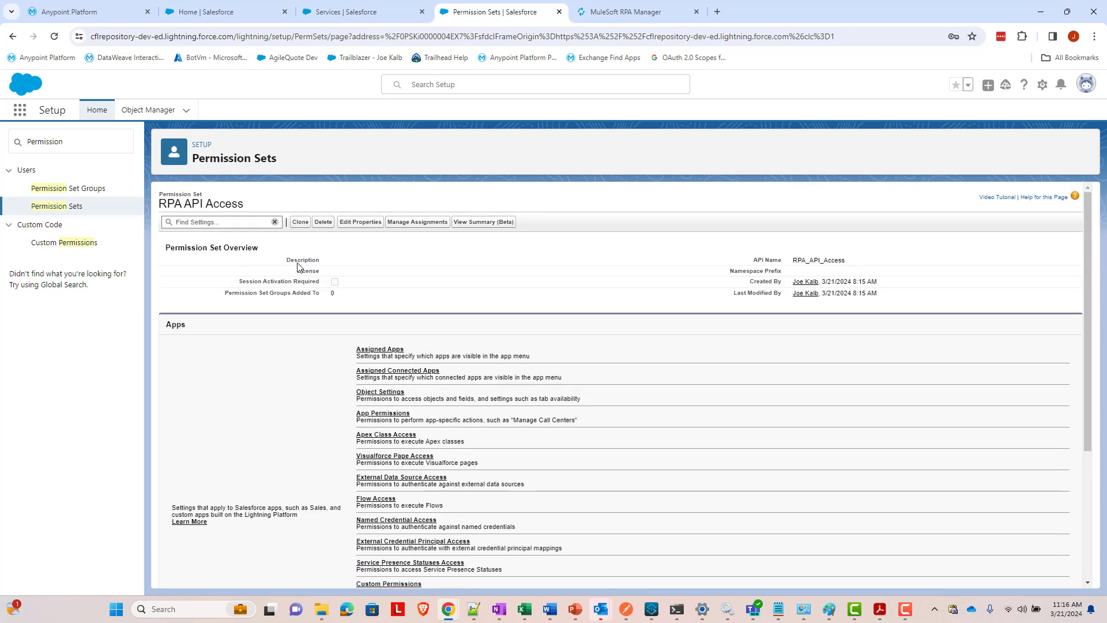
scroll(334, 345, "down", 3)
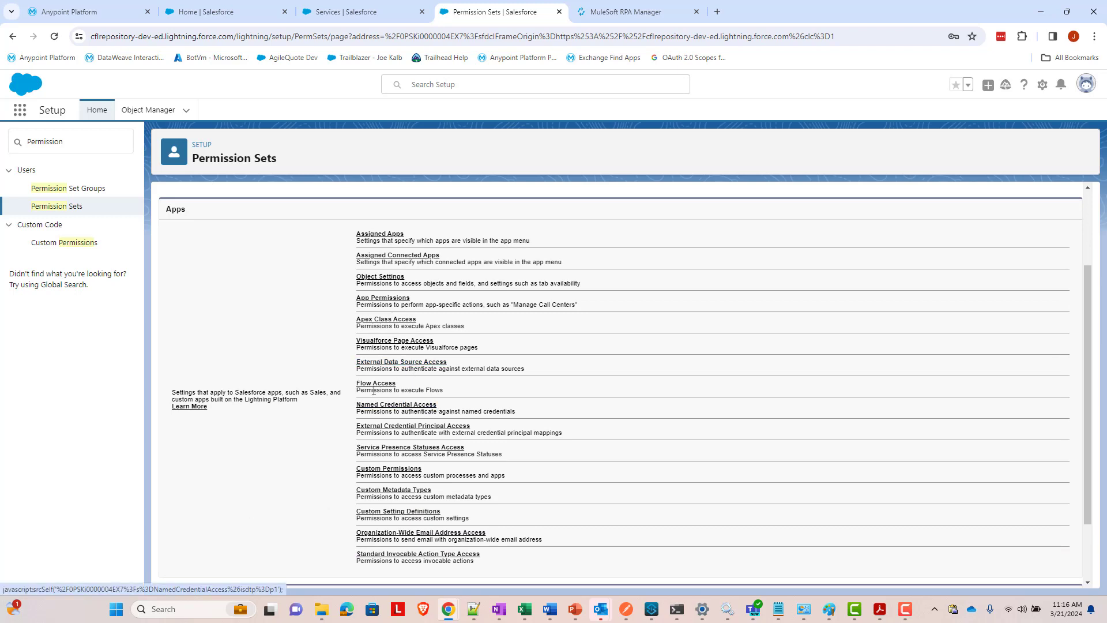
scroll(404, 381, "down", 2)
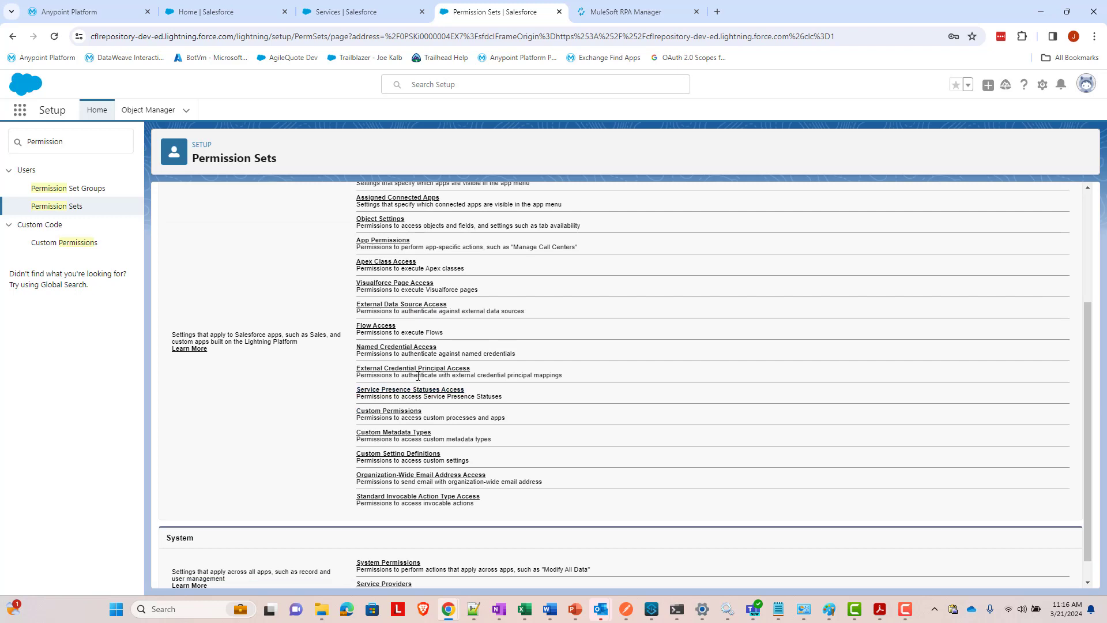
left_click(419, 370)
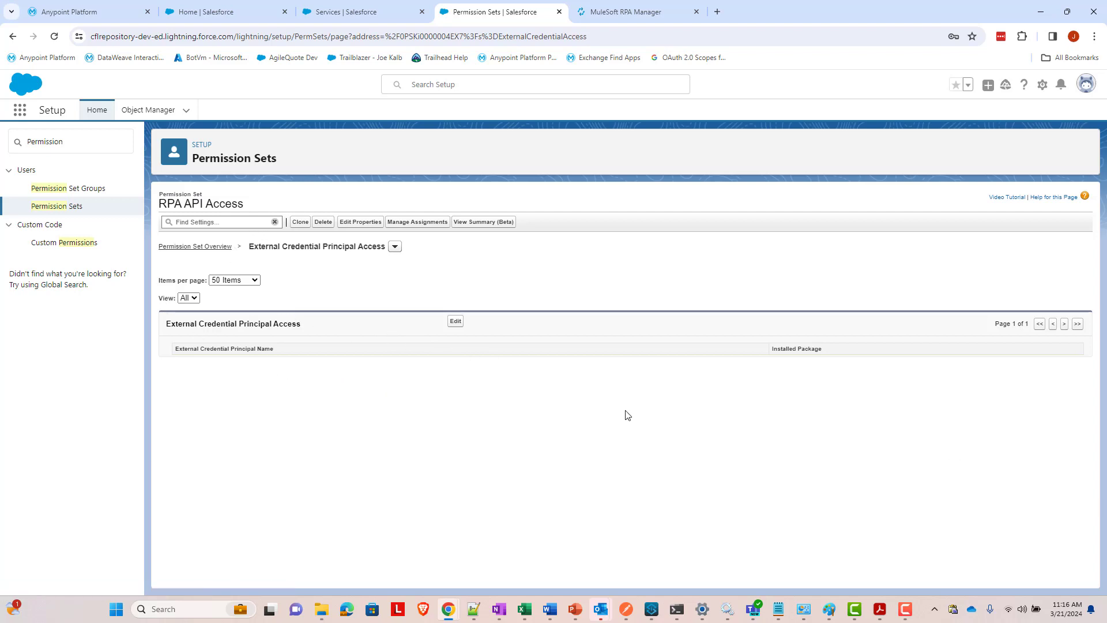
- Enable the RPAWebFormExternalCredential principal for RPA API Access, then view its user assignments
left_click(454, 322)
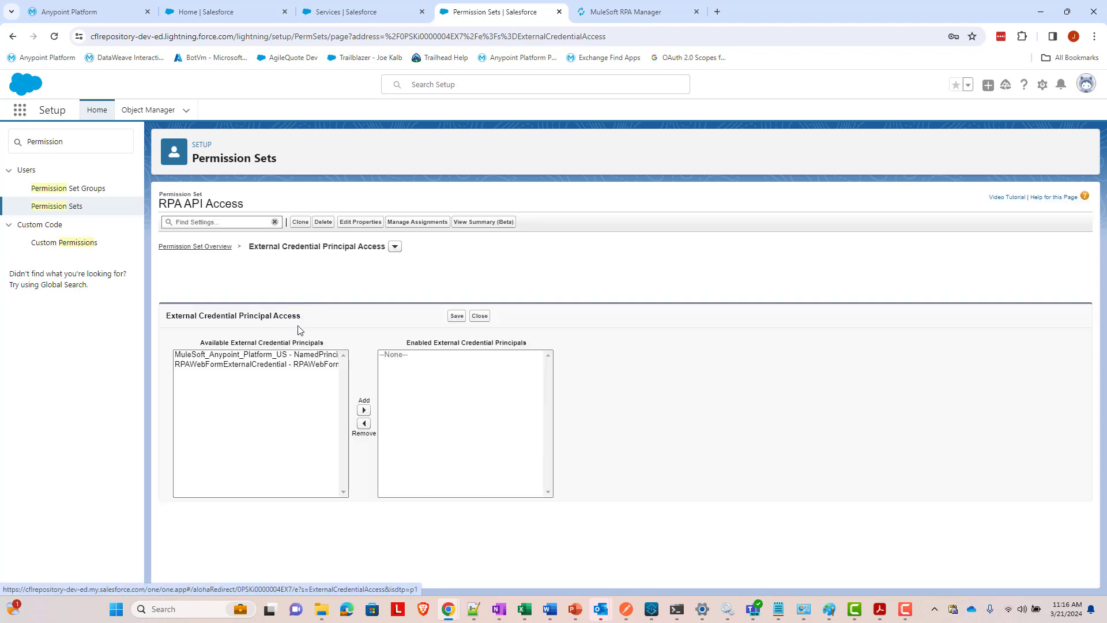
left_click(286, 365)
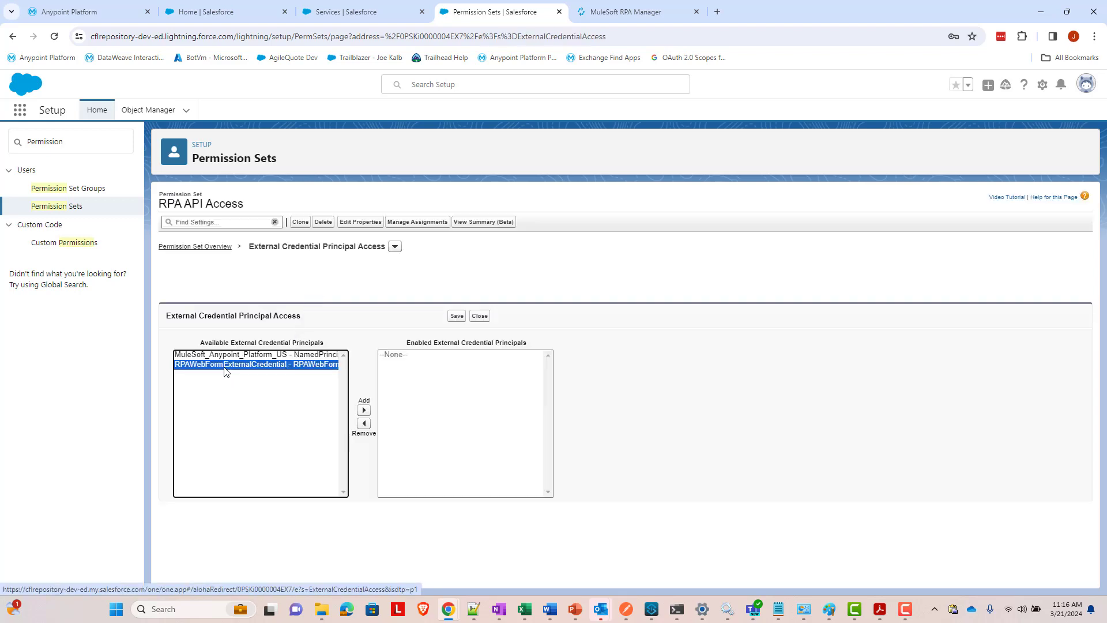
left_click(364, 410)
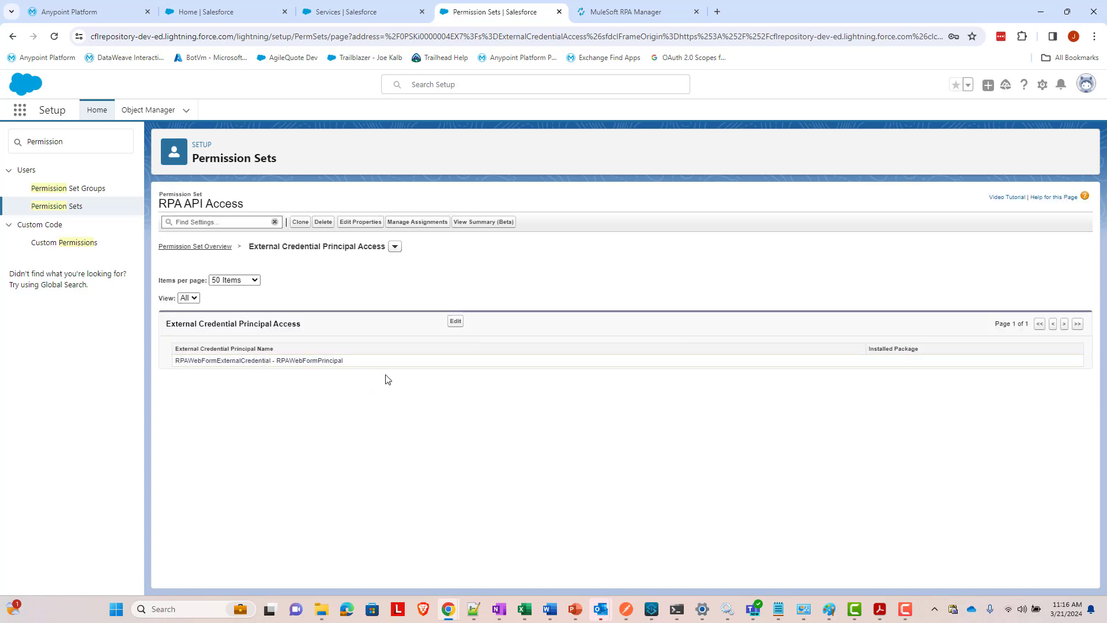
left_click(417, 223)
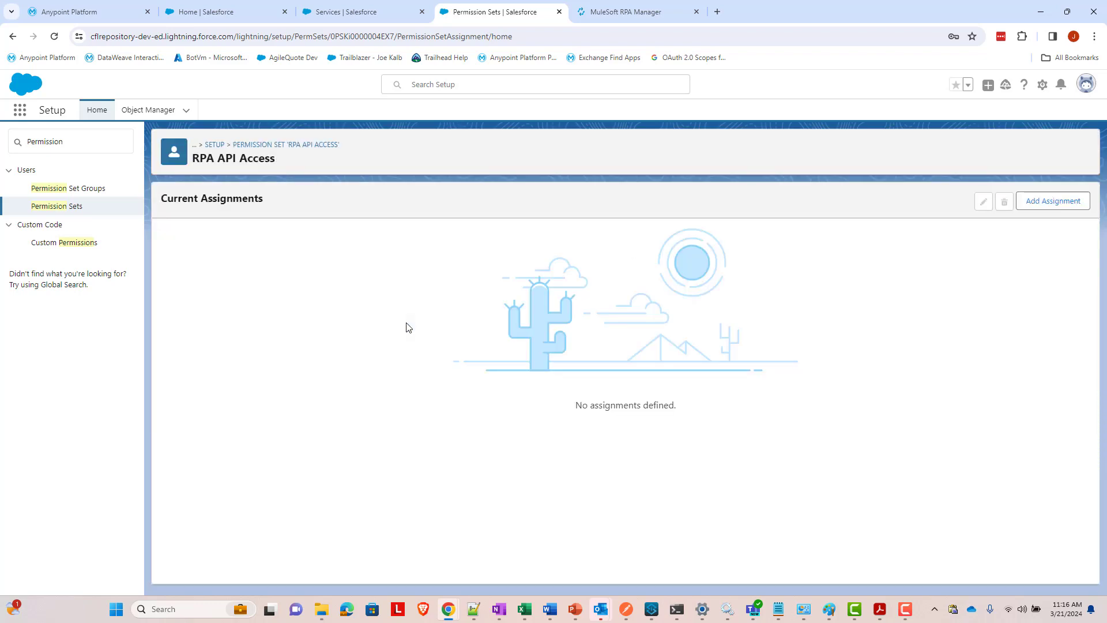
- Assign the RPA API Access permission set to the chosen user with no expiration, then return to its overview
left_click(1034, 202)
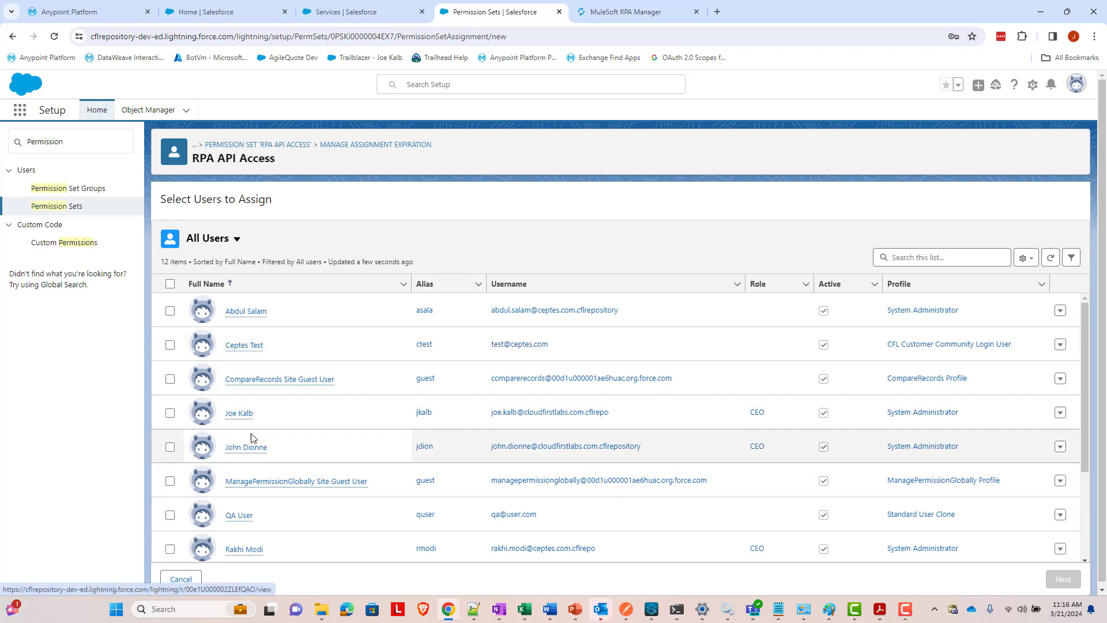
left_click(171, 413)
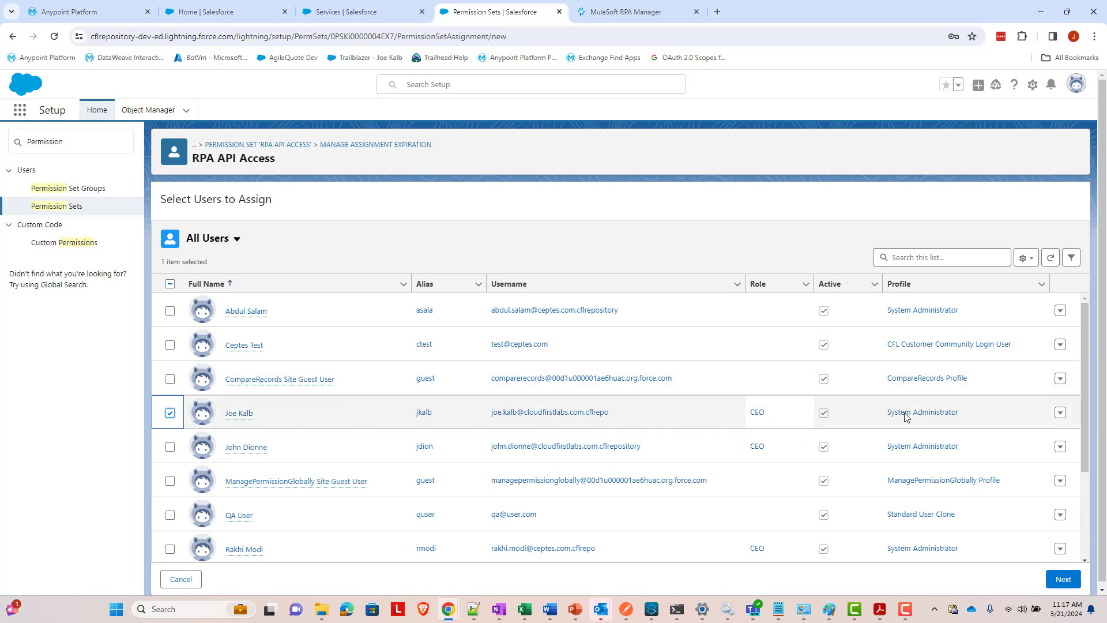
left_click(1059, 581)
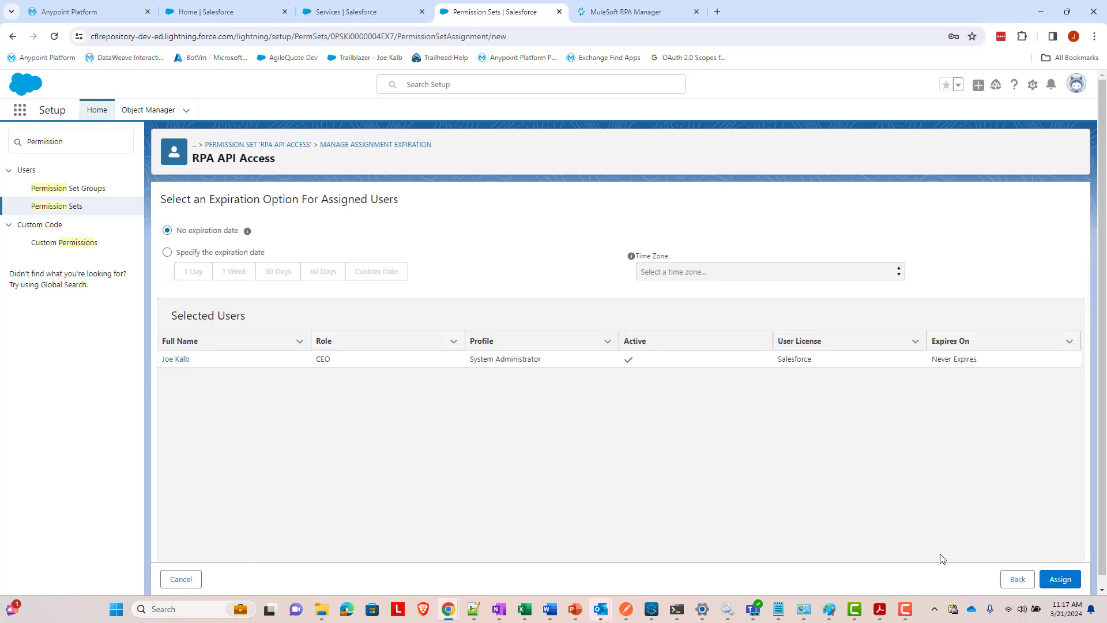
left_click(1072, 581)
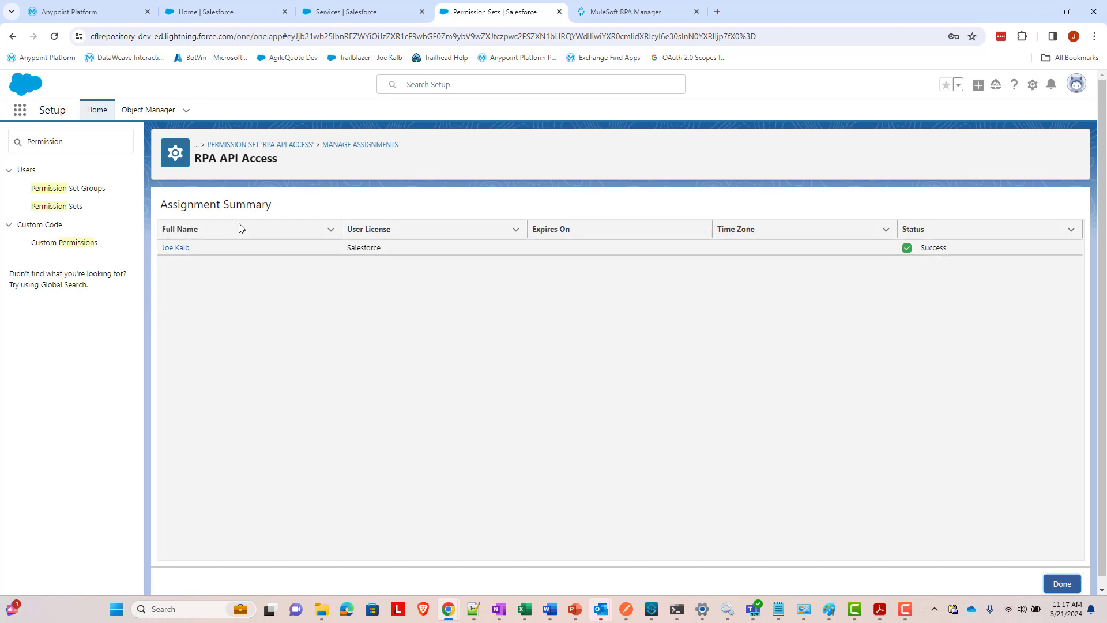
left_click(278, 145)
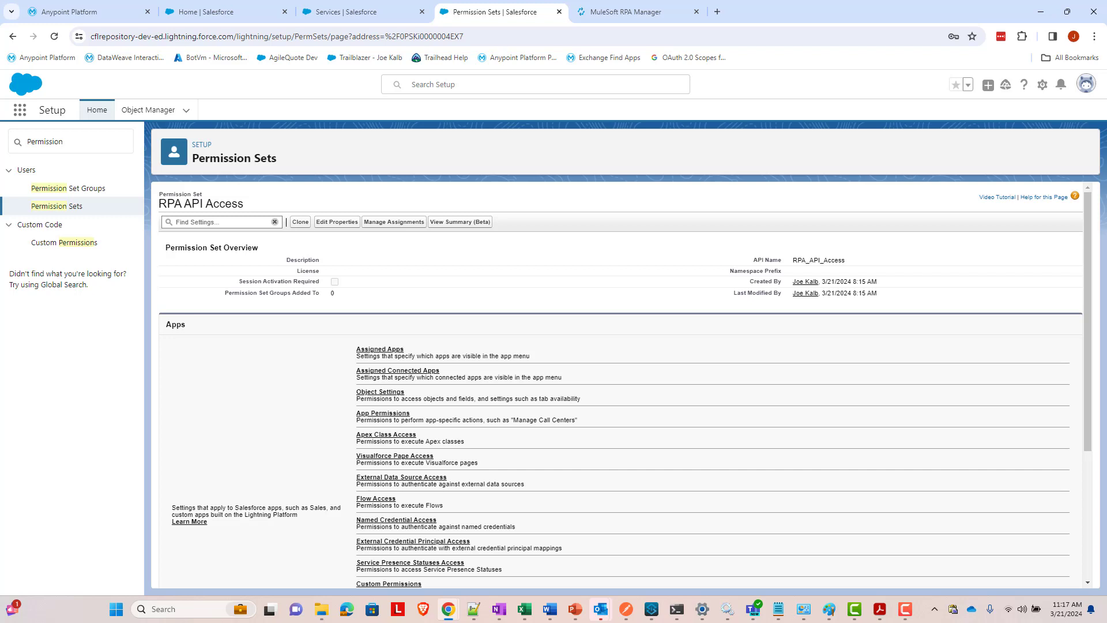
- Open MuleSoft Services via Quick Find 'mulesoft' and log in to Anypoint Platform on US Cloud
double_click(57, 140)
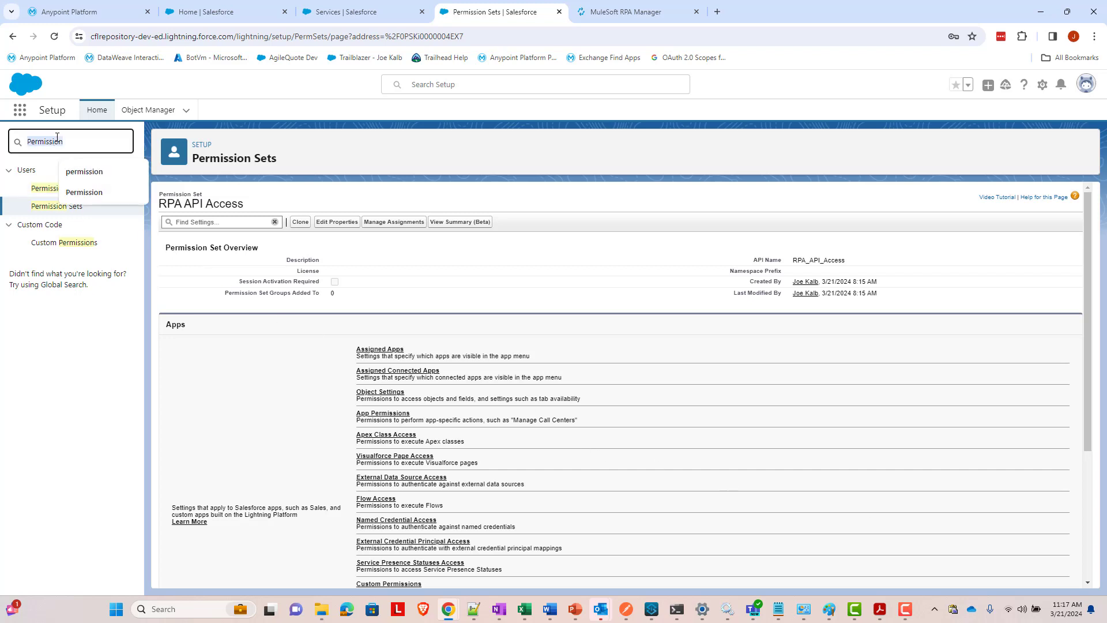
type("mulesoft")
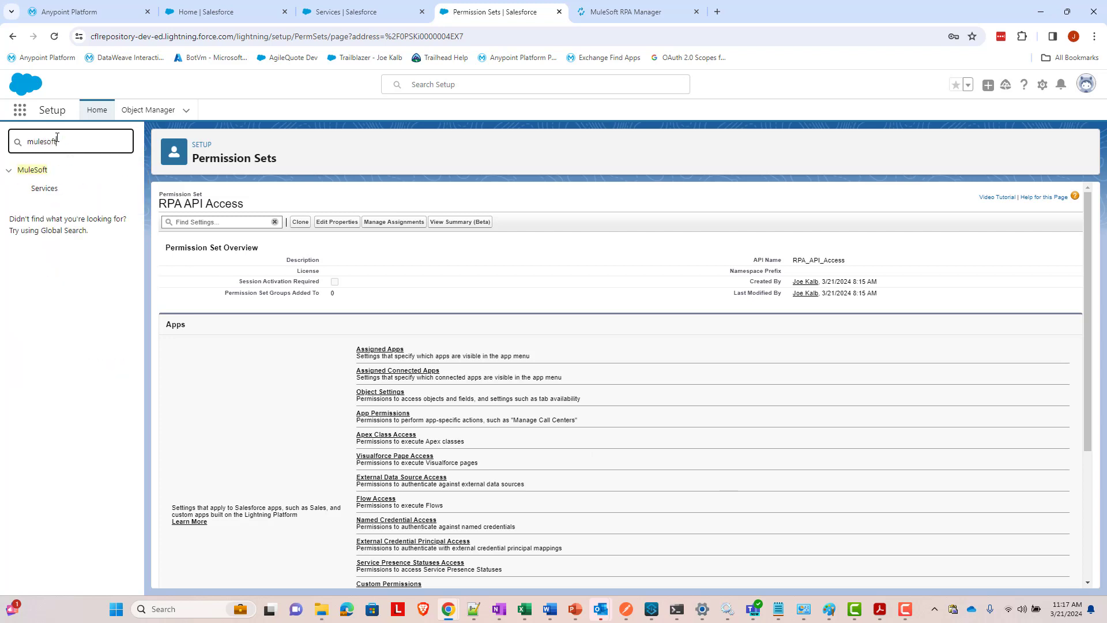
left_click(47, 188)
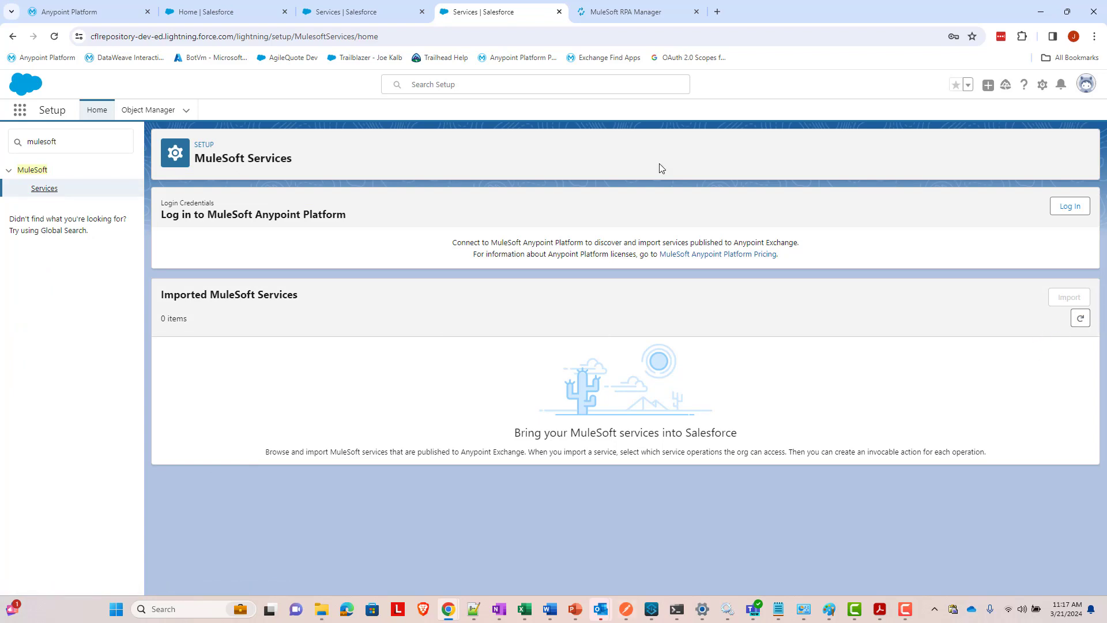
left_click(1074, 206)
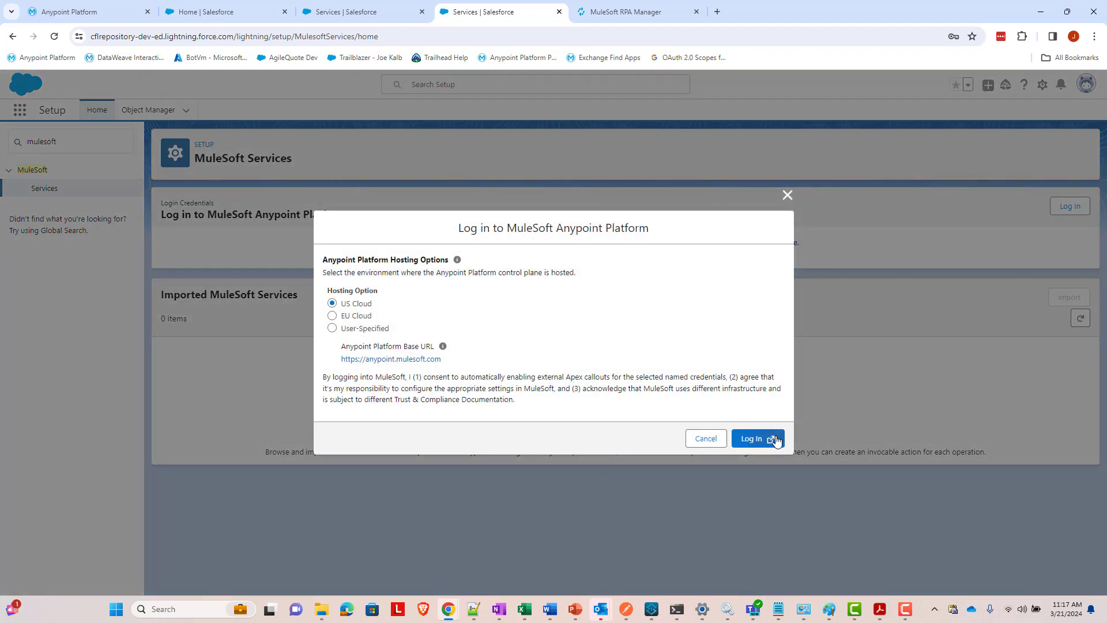
left_click(757, 439)
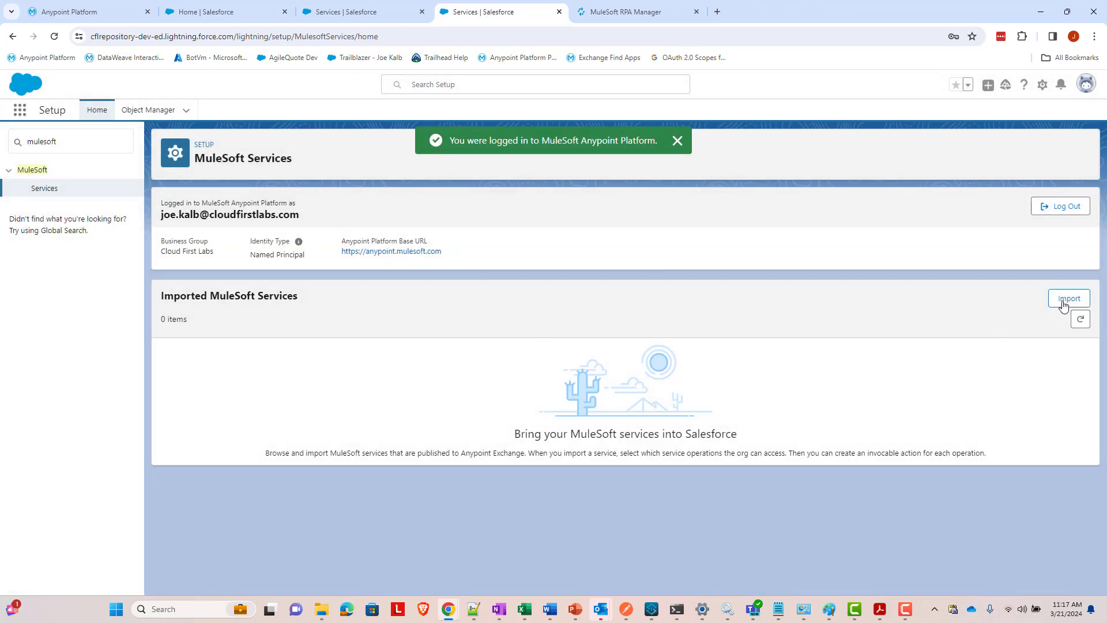
- Import the Fill Out Web Form service as FillOutWebForm100 using RPAWebFormNamedCredential
left_click(1064, 300)
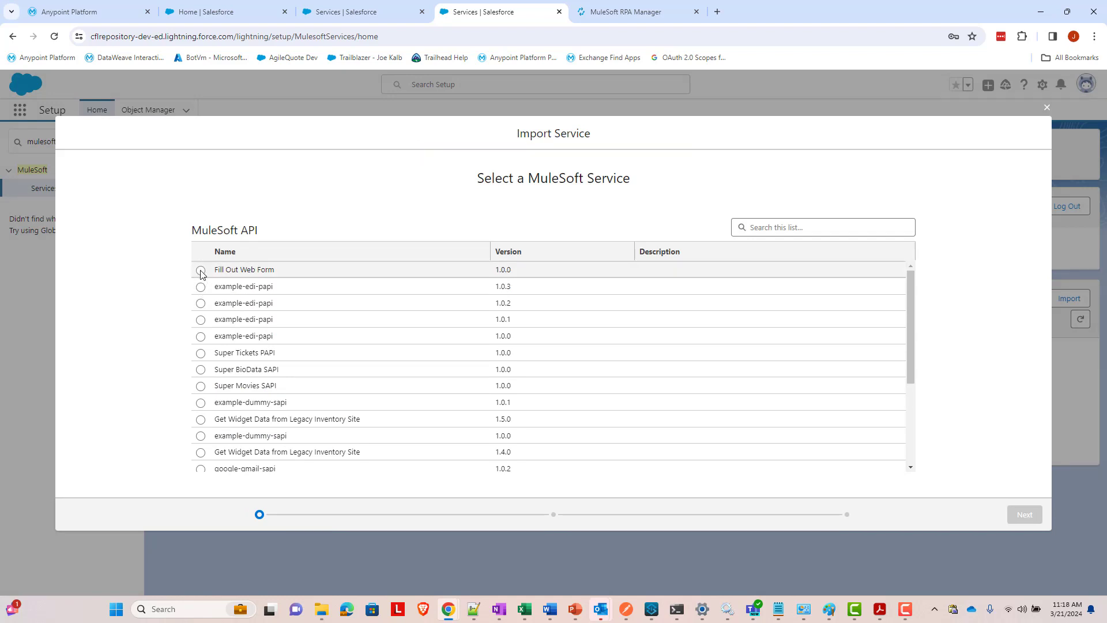
left_click(201, 269)
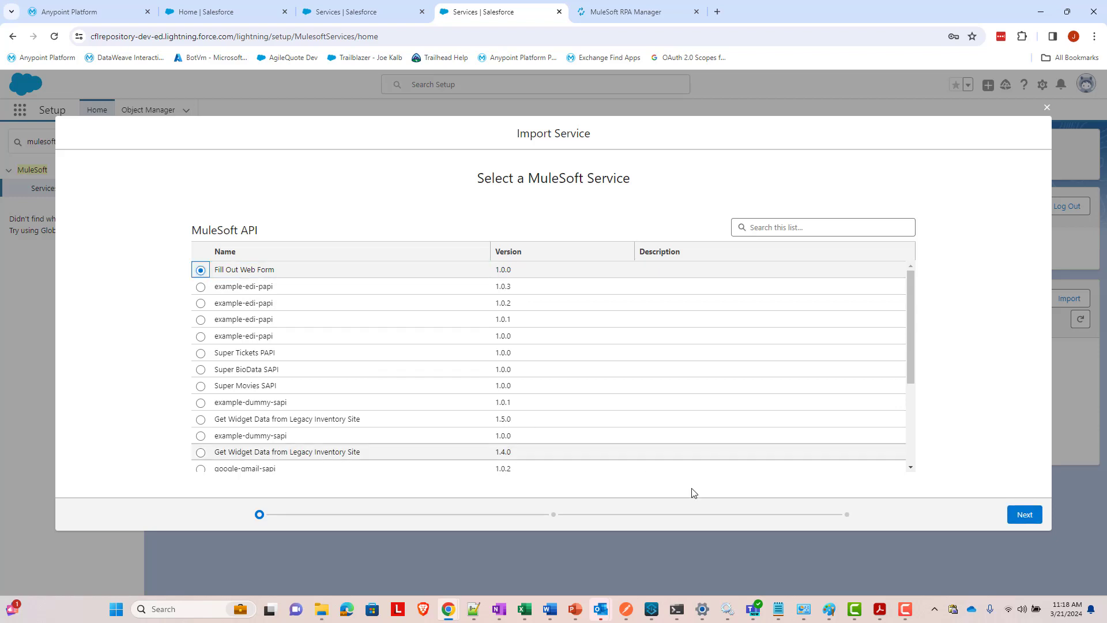
left_click(1025, 515)
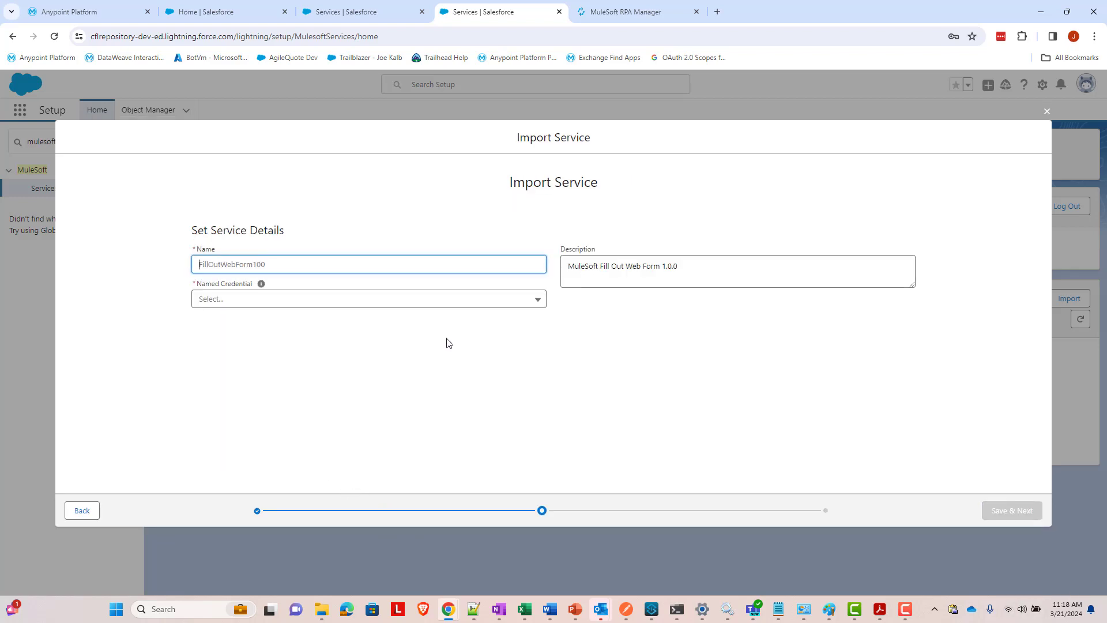
type("FillOutWebForm100")
left_click(483, 301)
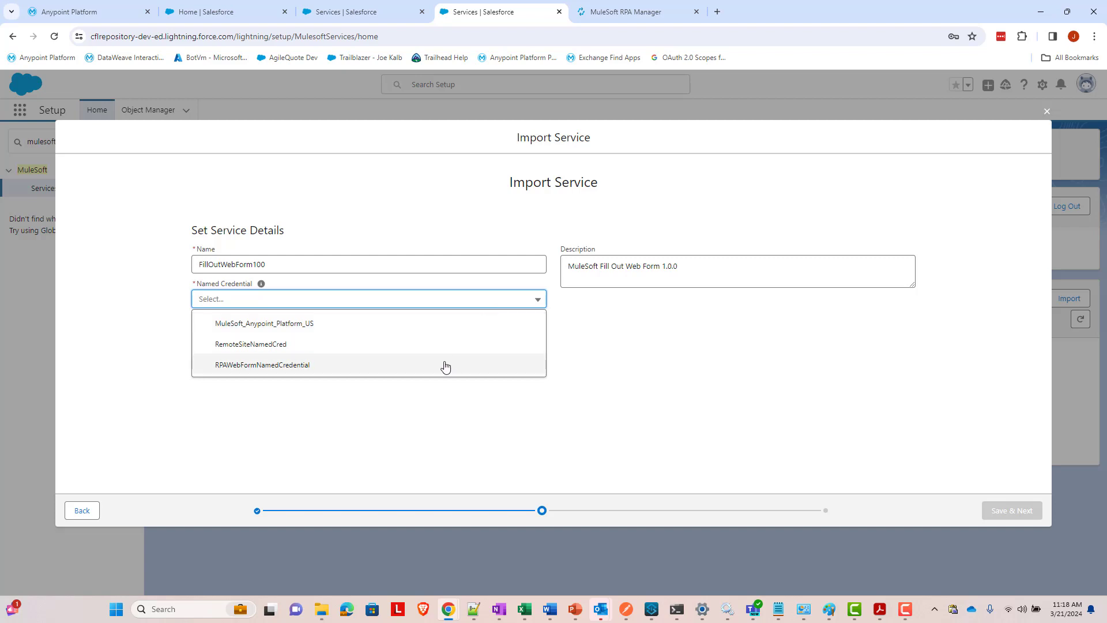
left_click(294, 369)
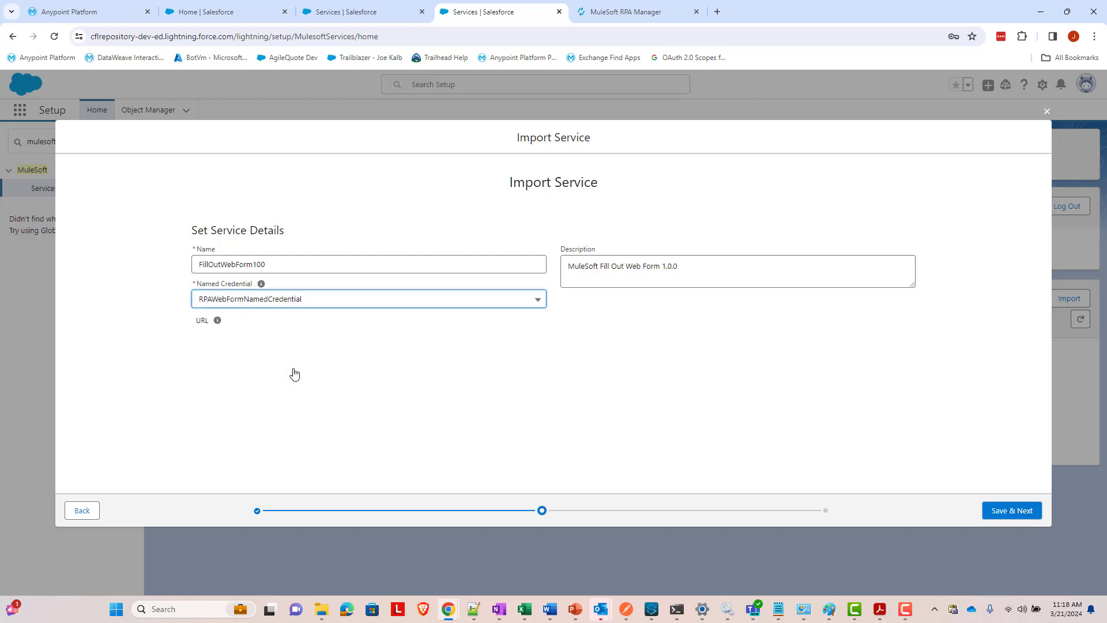
left_click(737, 353)
left_click(1023, 511)
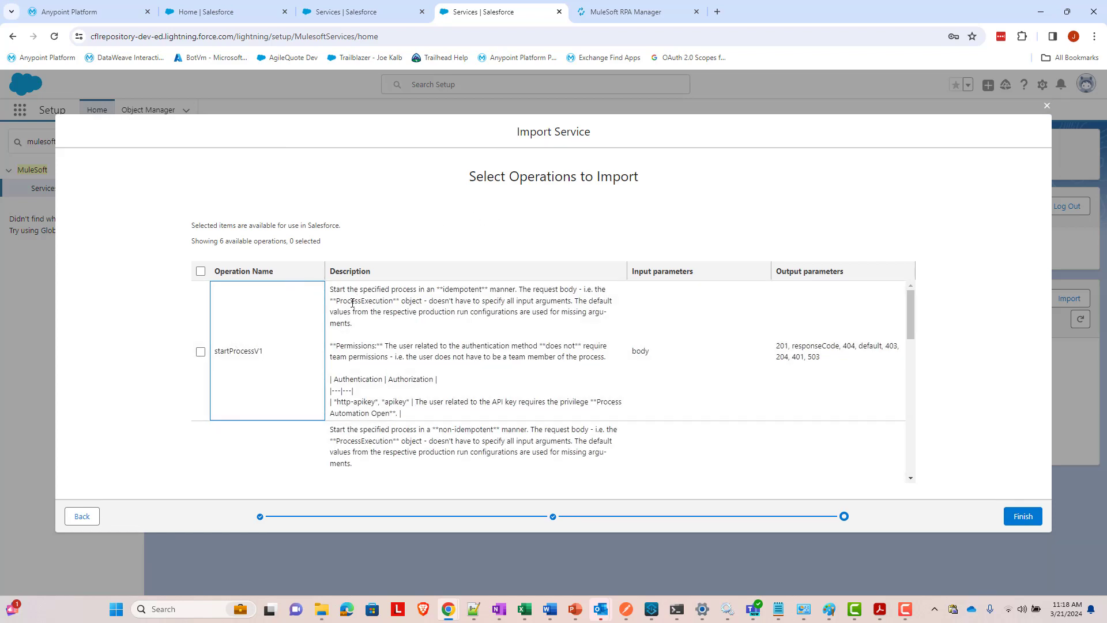
- Select the startProcessV2 and getProcessesExecutionStatusV2 operations and finish the FillOutWebForm100 import
scroll(361, 352, "down", 2)
scroll(361, 336, "down", 5)
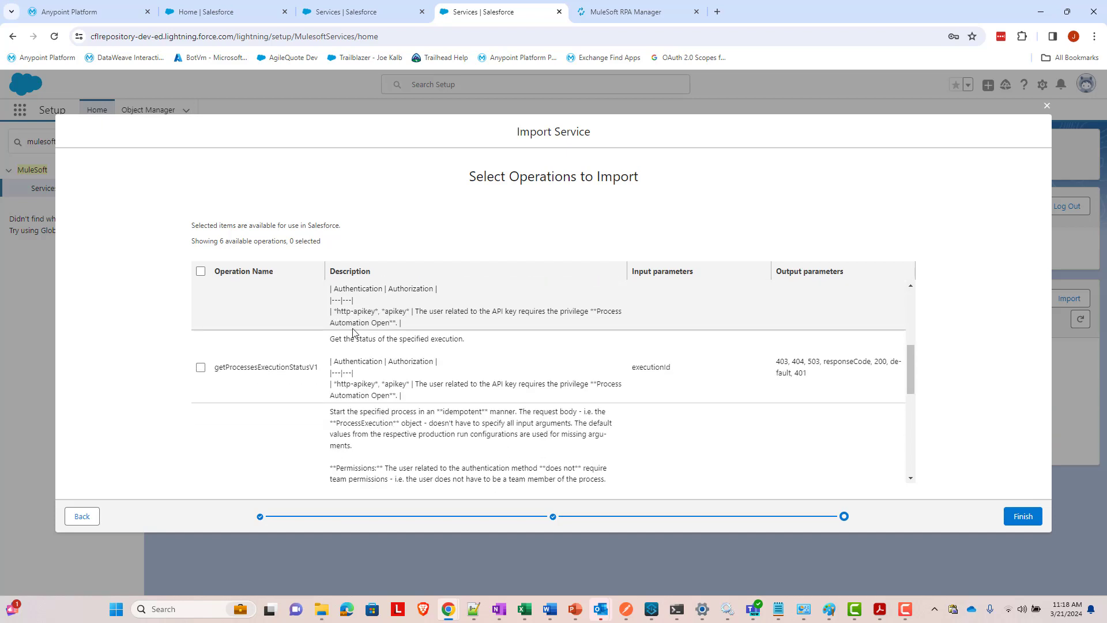
left_click(200, 329)
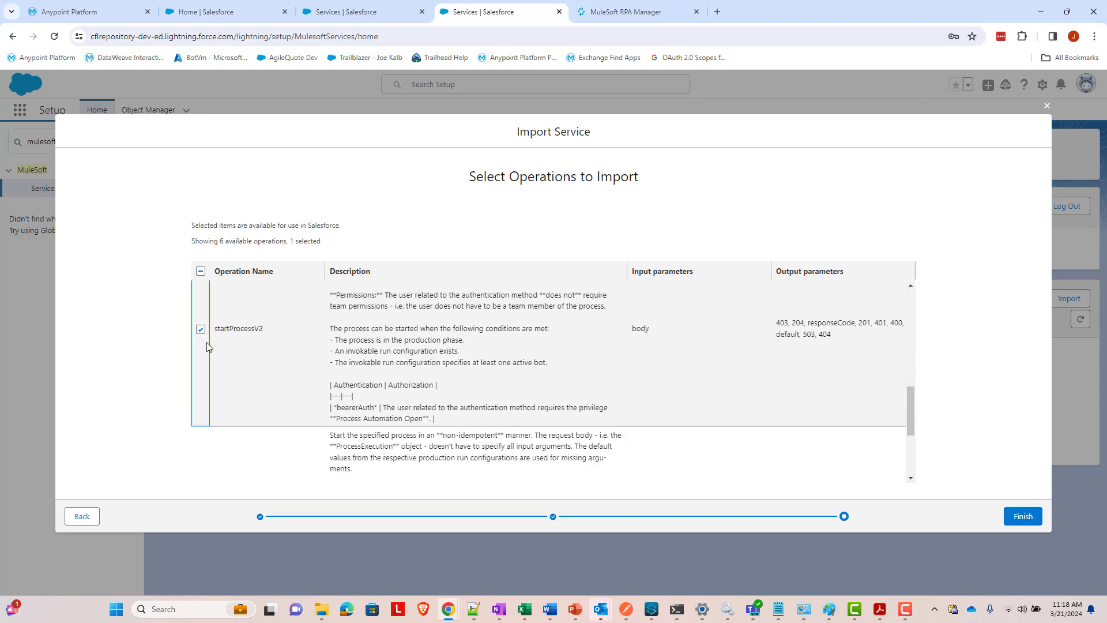
scroll(346, 392, "up", 1)
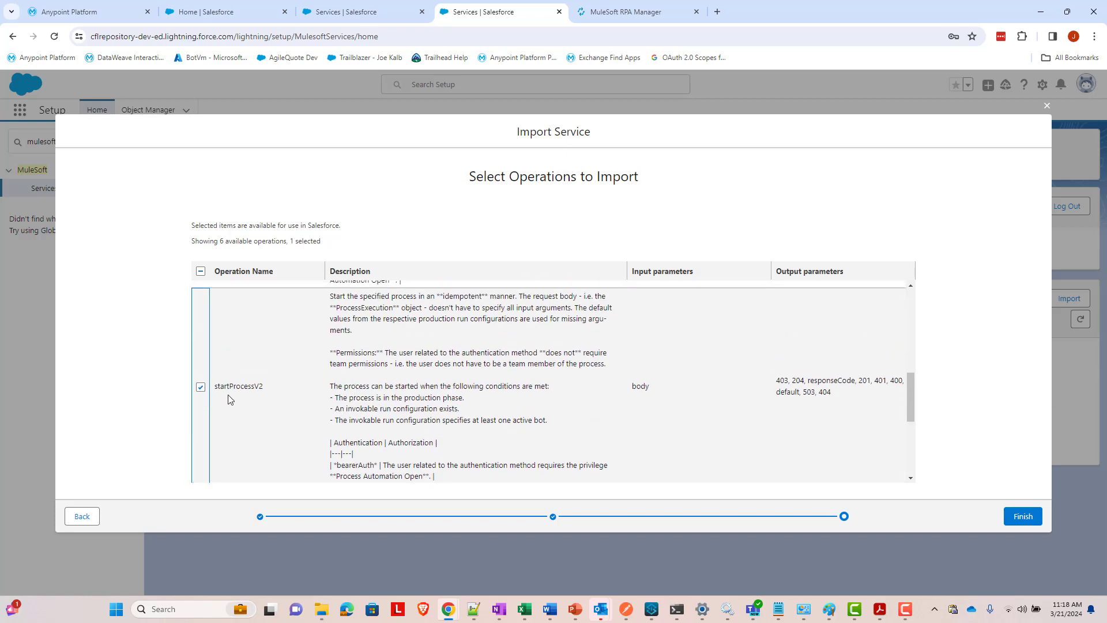
scroll(324, 370, "down", 1)
scroll(324, 370, "down", 5)
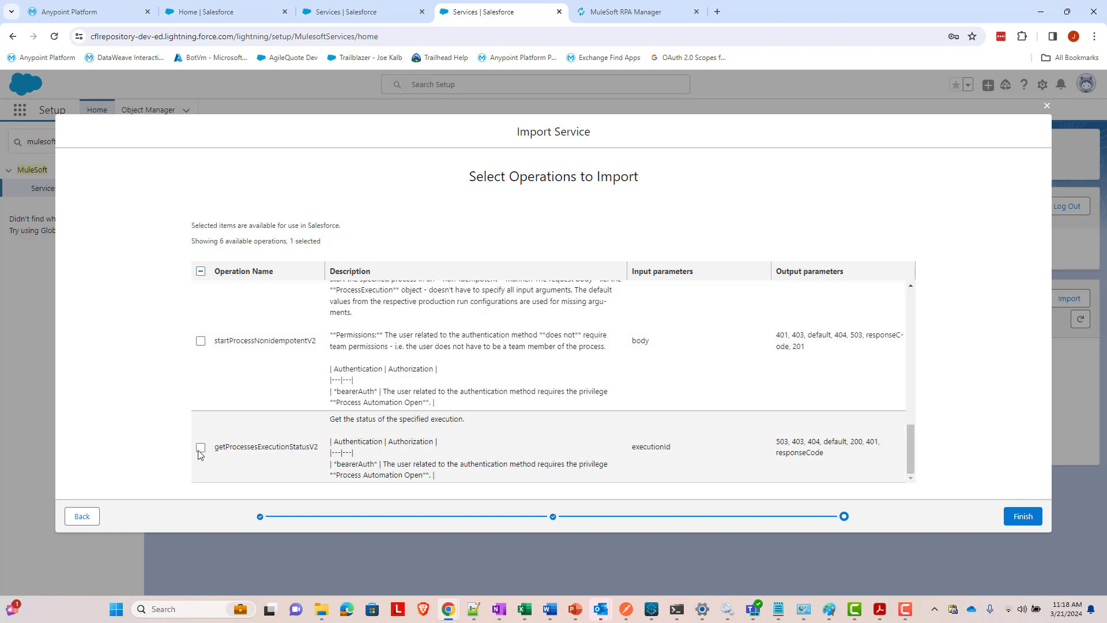
left_click(200, 448)
left_click(1015, 522)
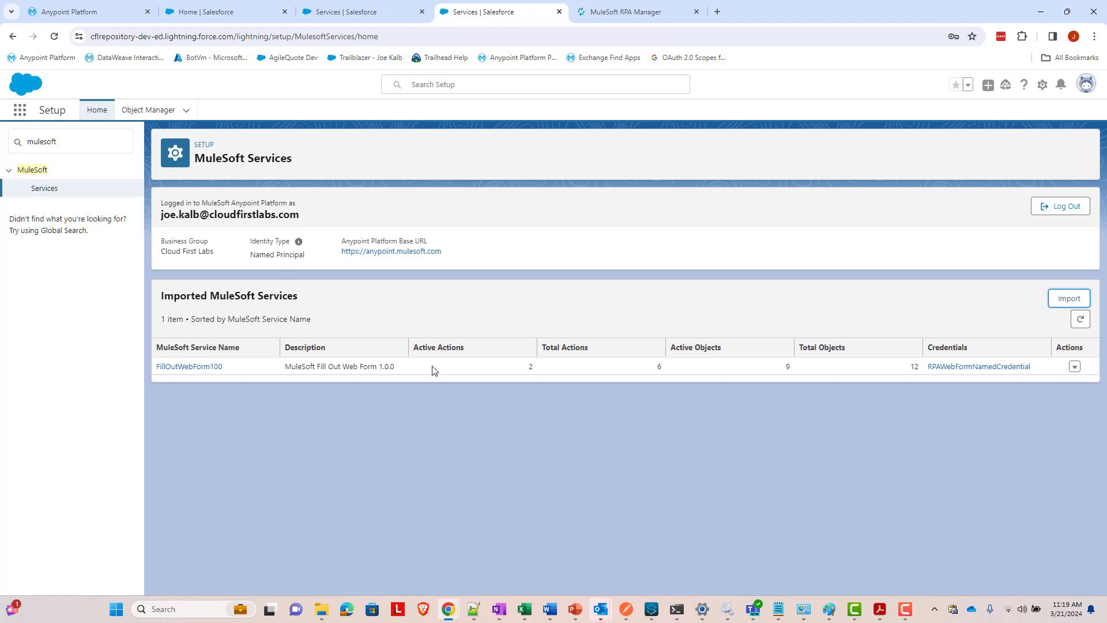
- Open the Flows list via Quick Find 'flow' and start a New Flow
double_click(90, 146)
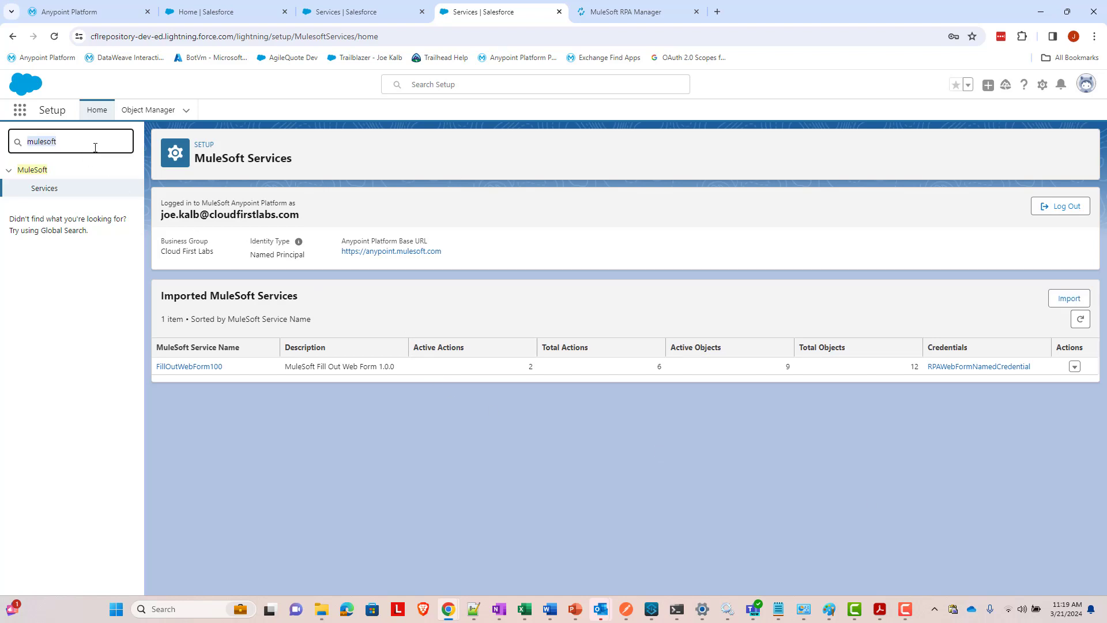
type("flow")
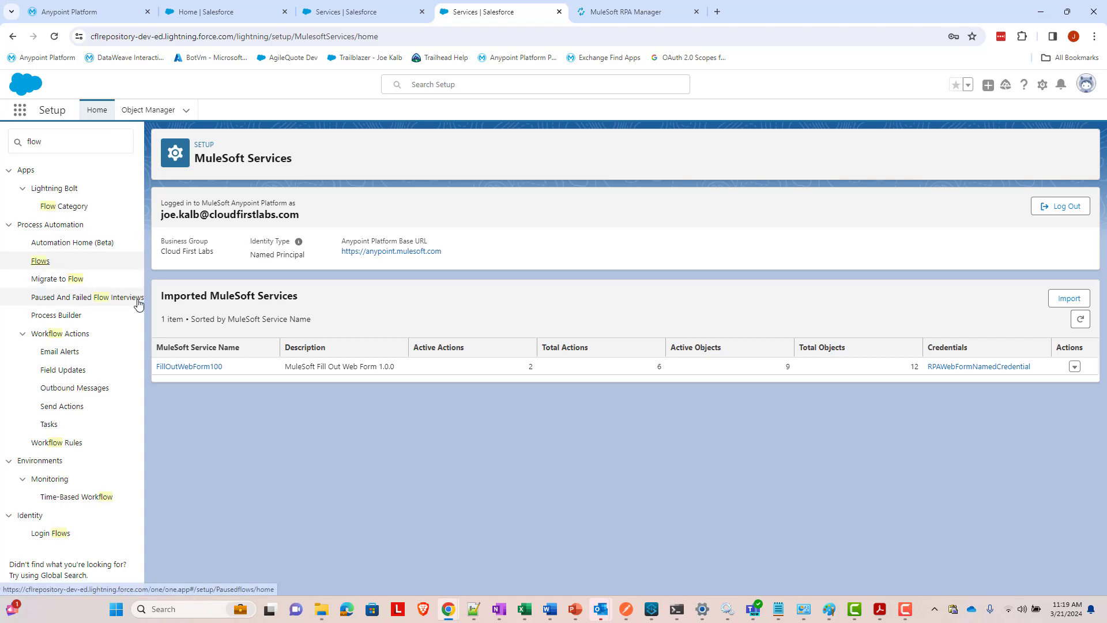
left_click(39, 262)
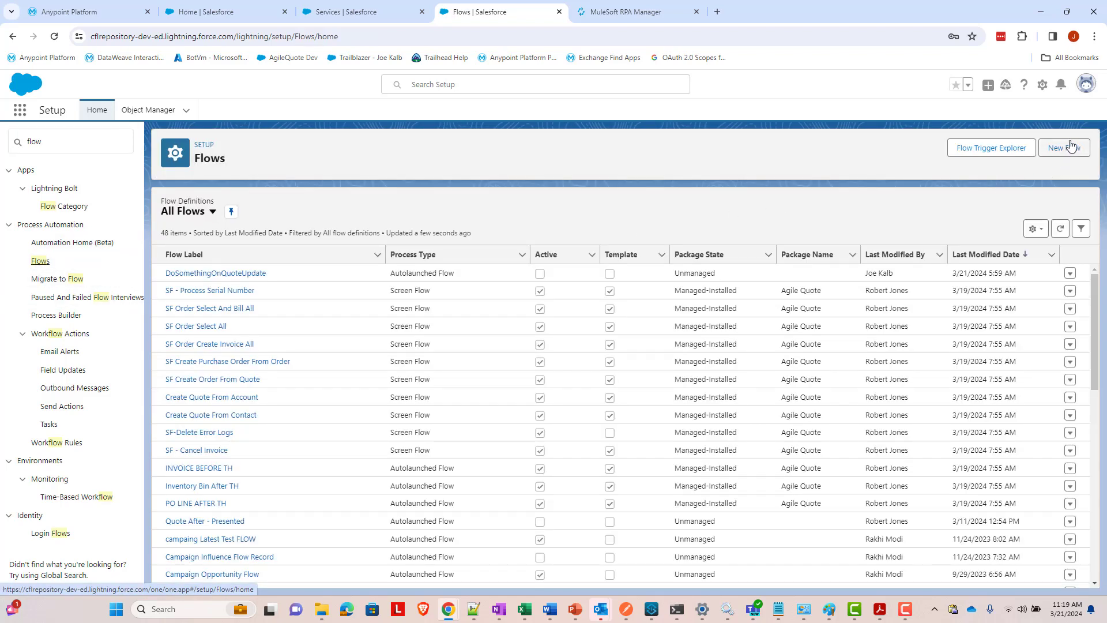
left_click(1070, 148)
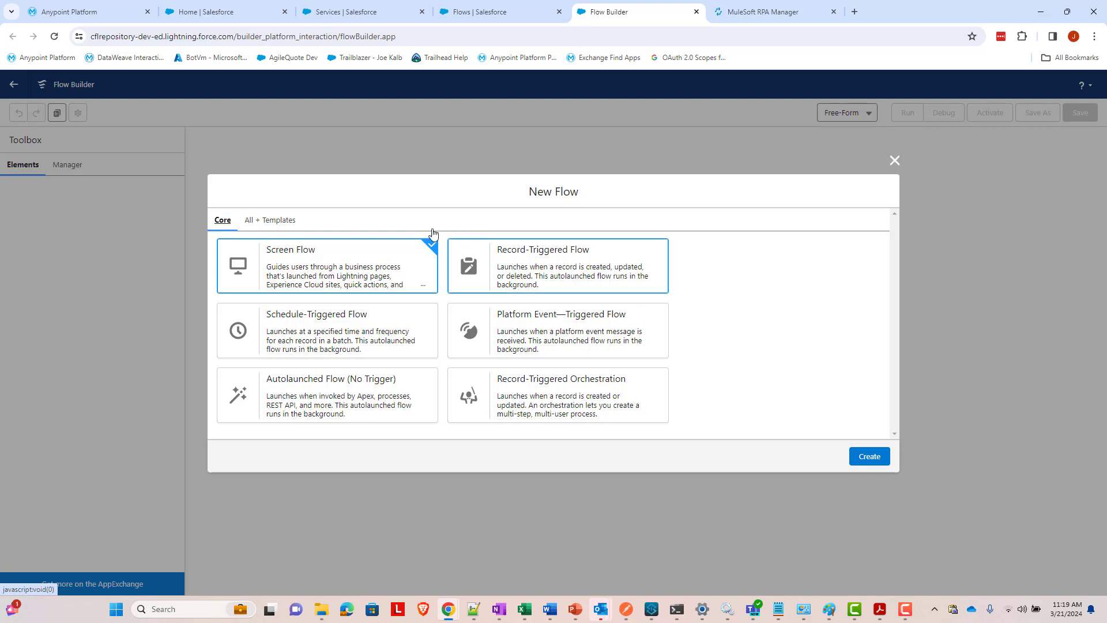
- Create a record-triggered flow on the Quote object that fires when a record is updated
left_click(532, 287)
left_click(869, 456)
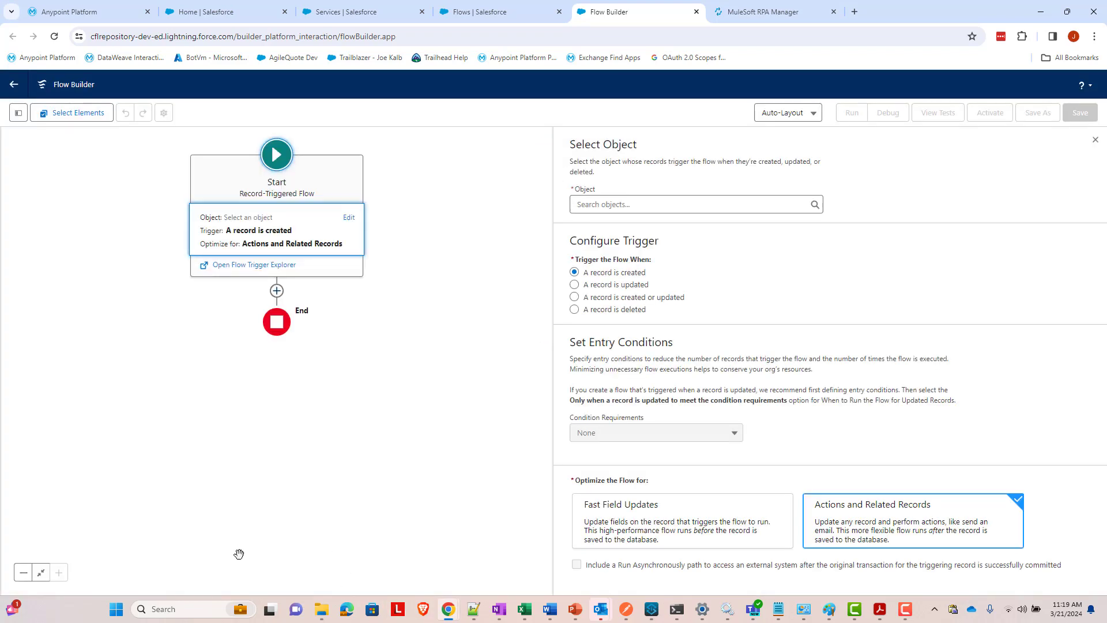
left_click(636, 206)
type("quote")
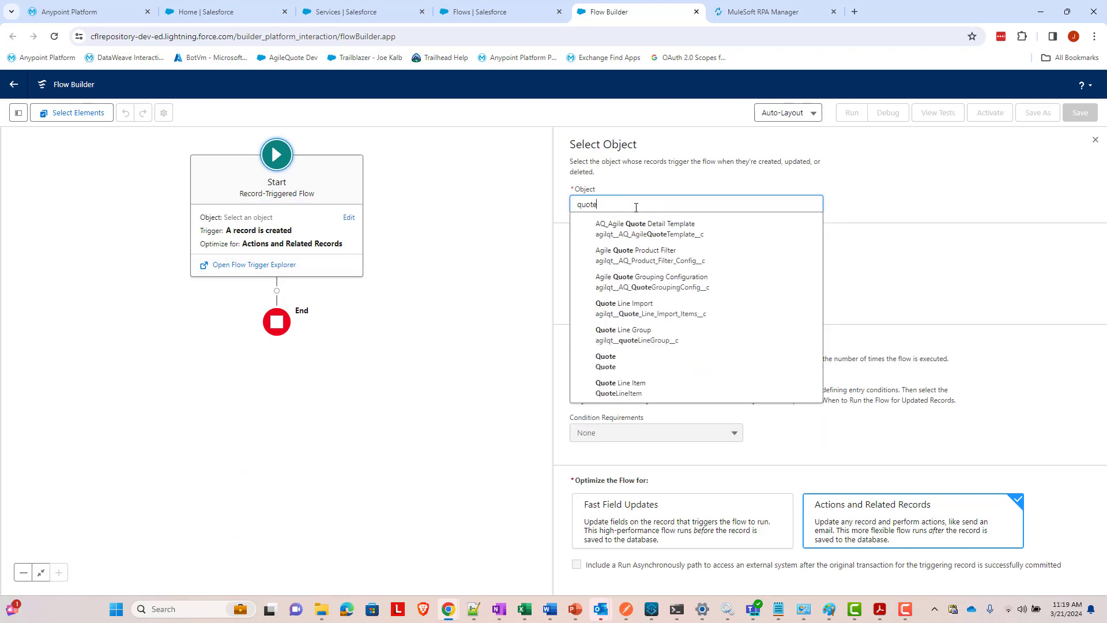
left_click(622, 361)
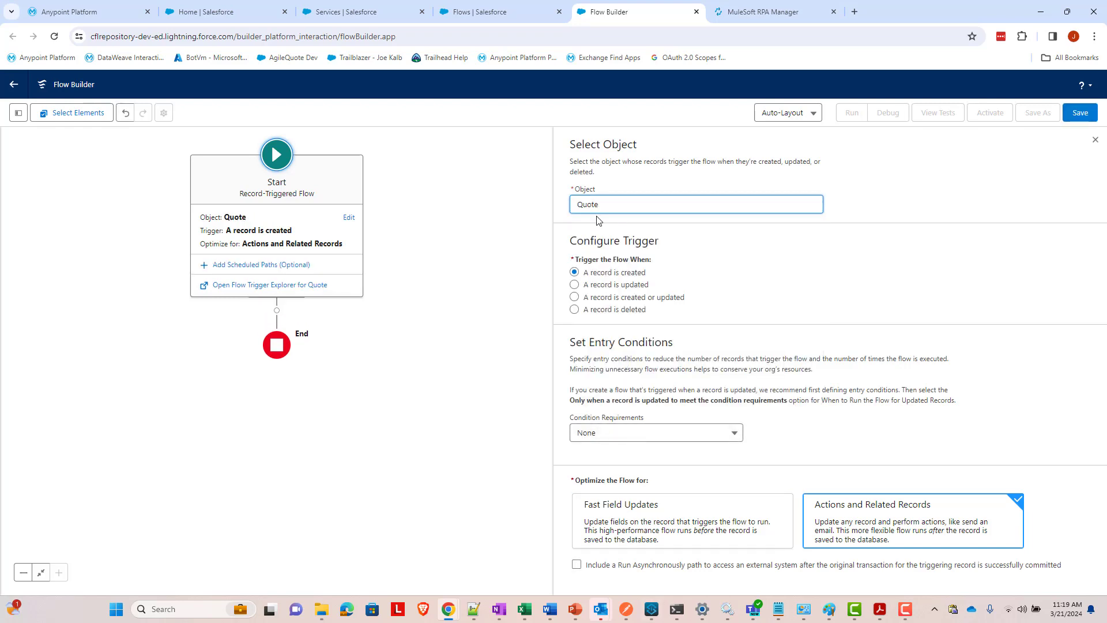
left_click(633, 287)
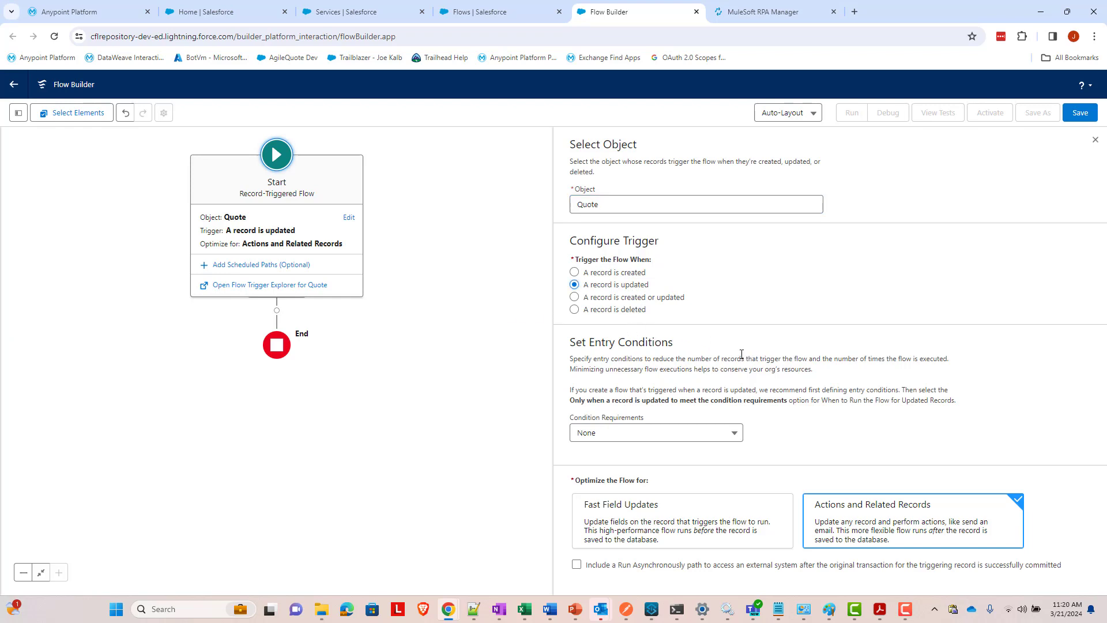
left_click(733, 440)
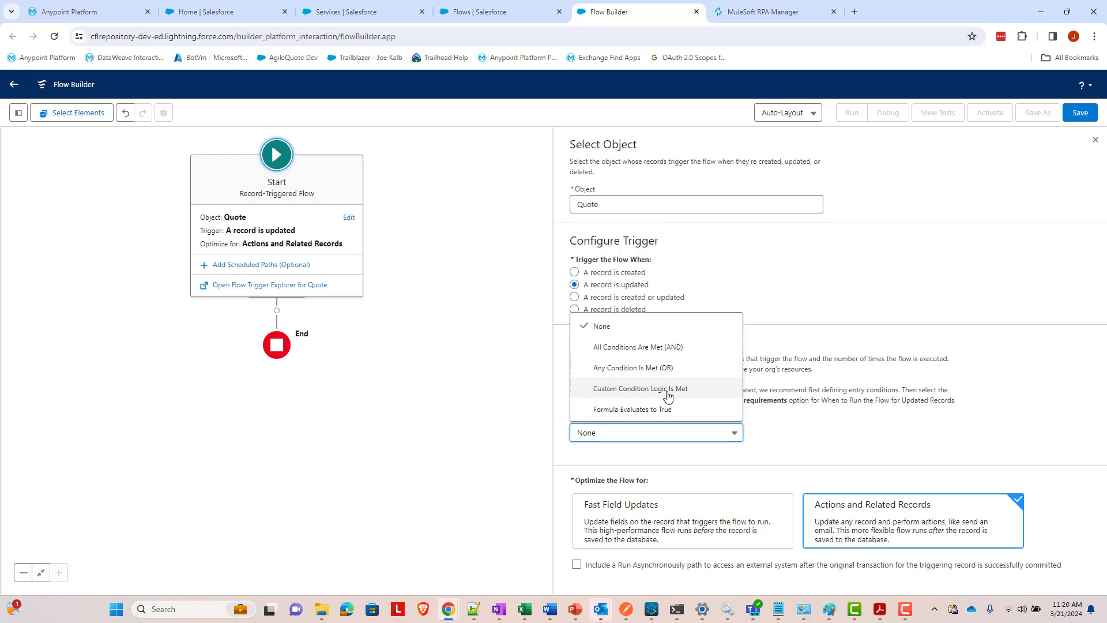
- Require all conditions met and add the entry condition Status Equals Presented
left_click(671, 347)
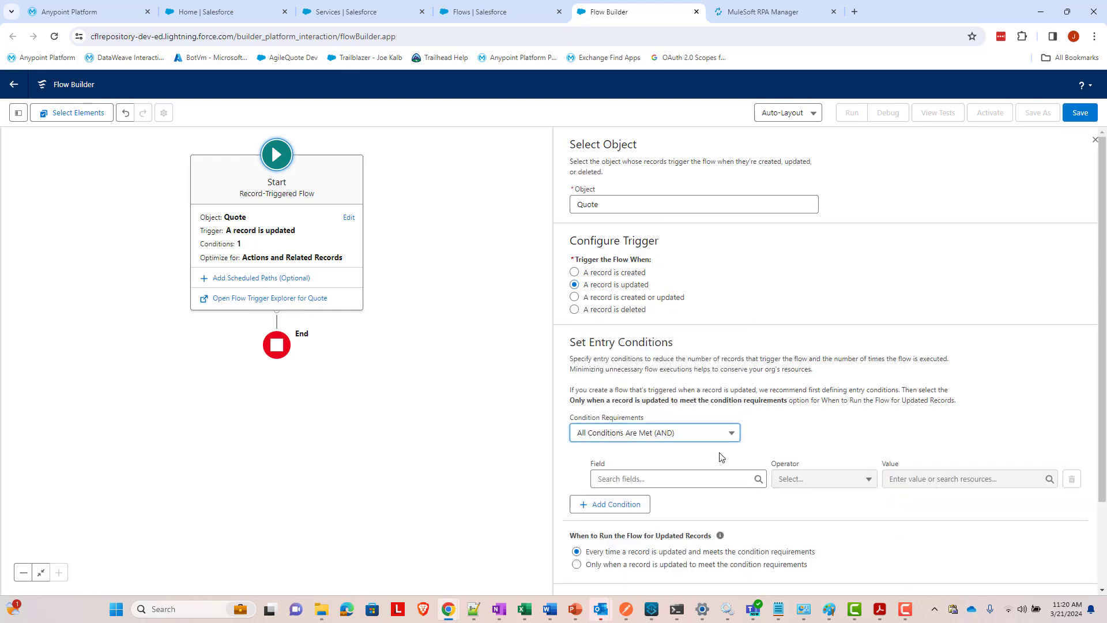
left_click(710, 481)
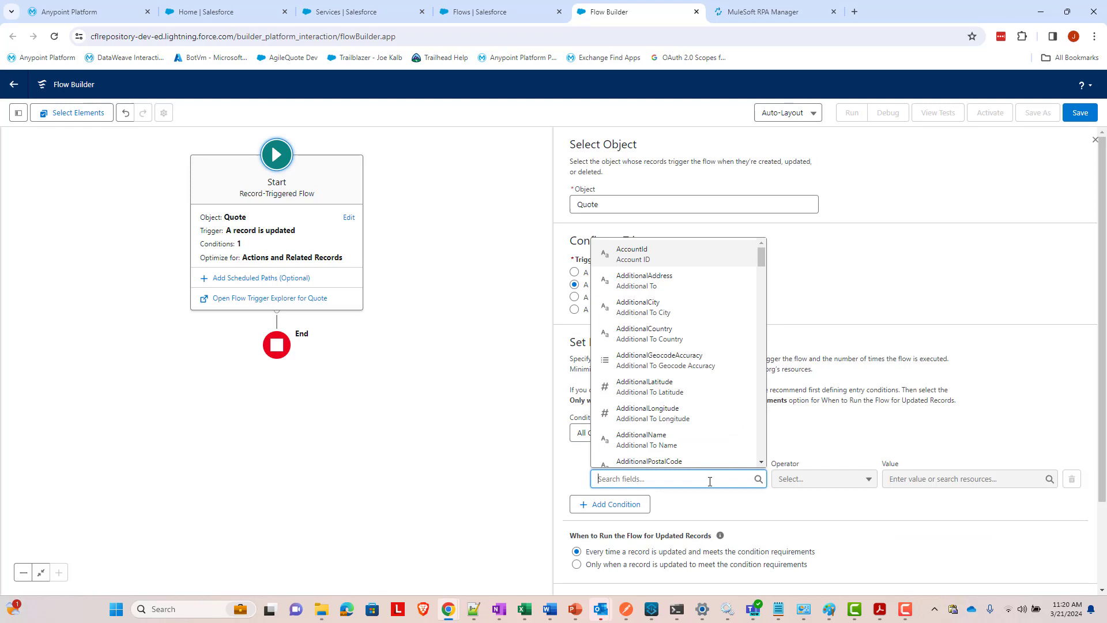
type("status")
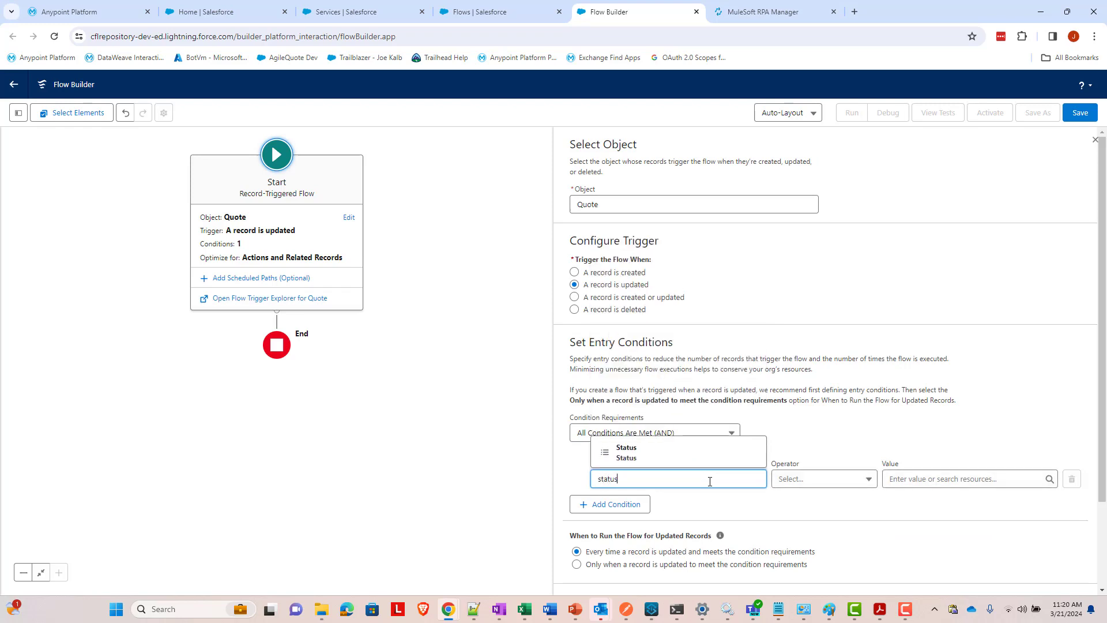
left_click(712, 450)
left_click(803, 485)
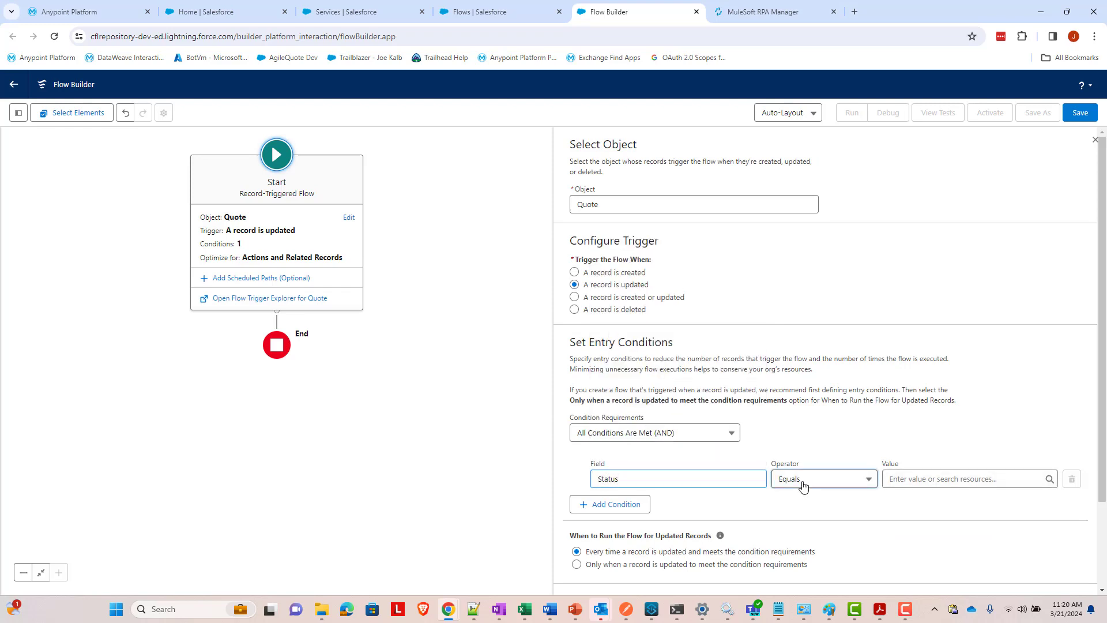
left_click(951, 480)
type("p")
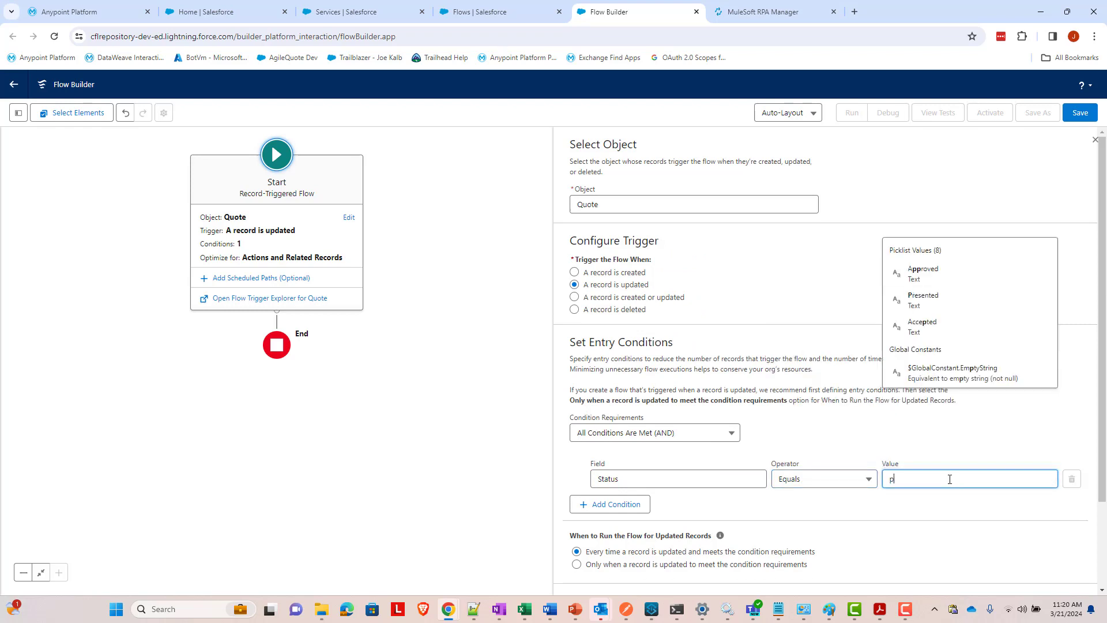
type("resented")
left_click(964, 459)
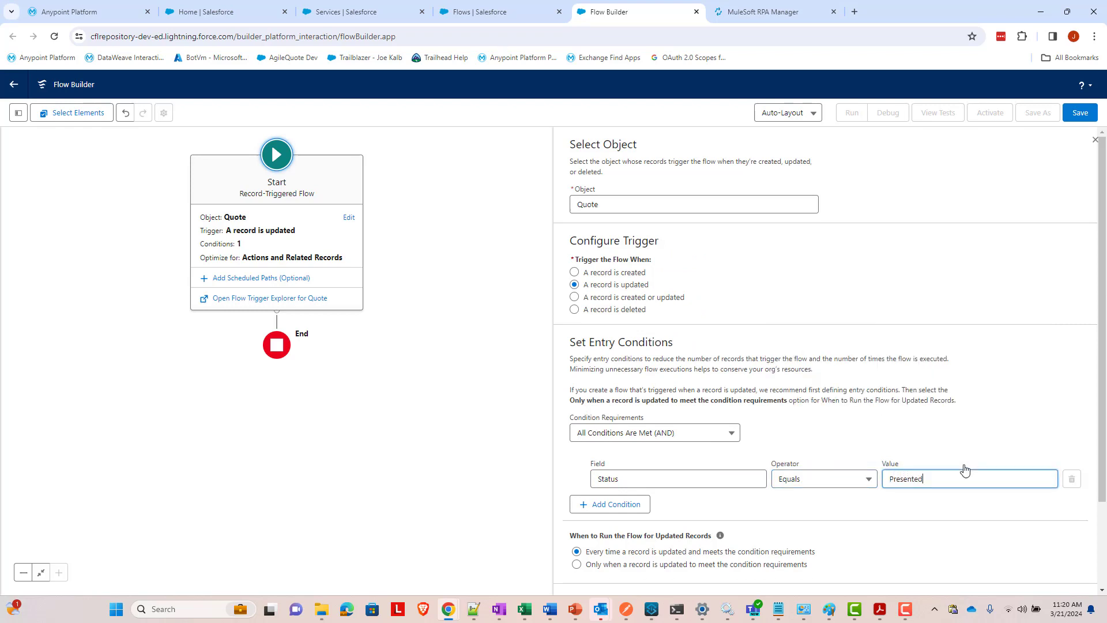
left_click(854, 533)
- Run the flow only when a record is updated to meet the condition requirements
scroll(848, 554, "down", 2)
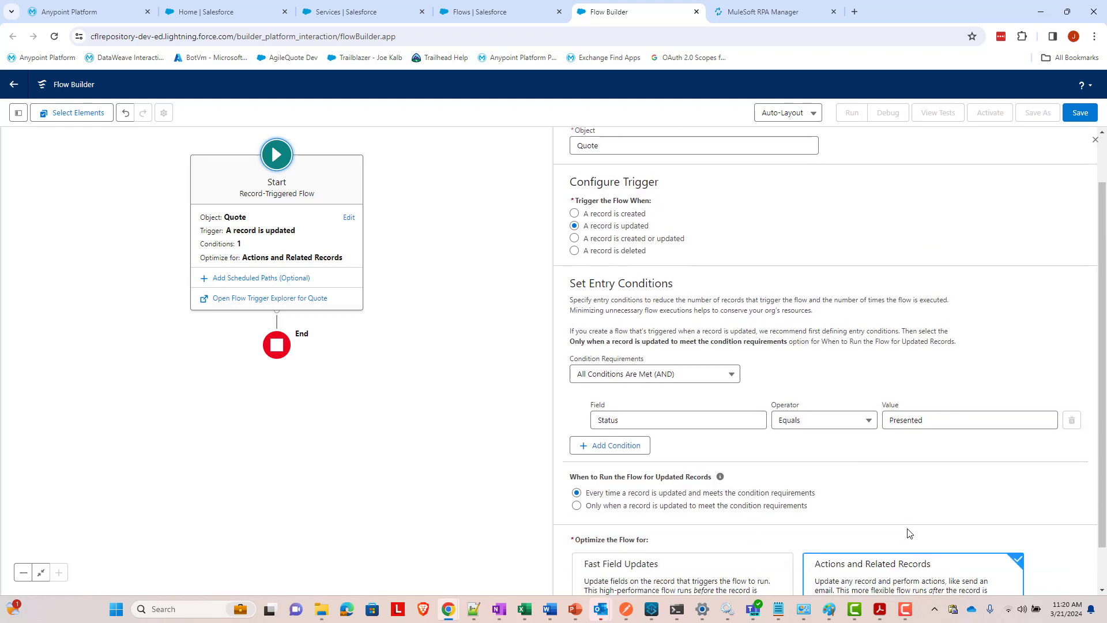
left_click(686, 459)
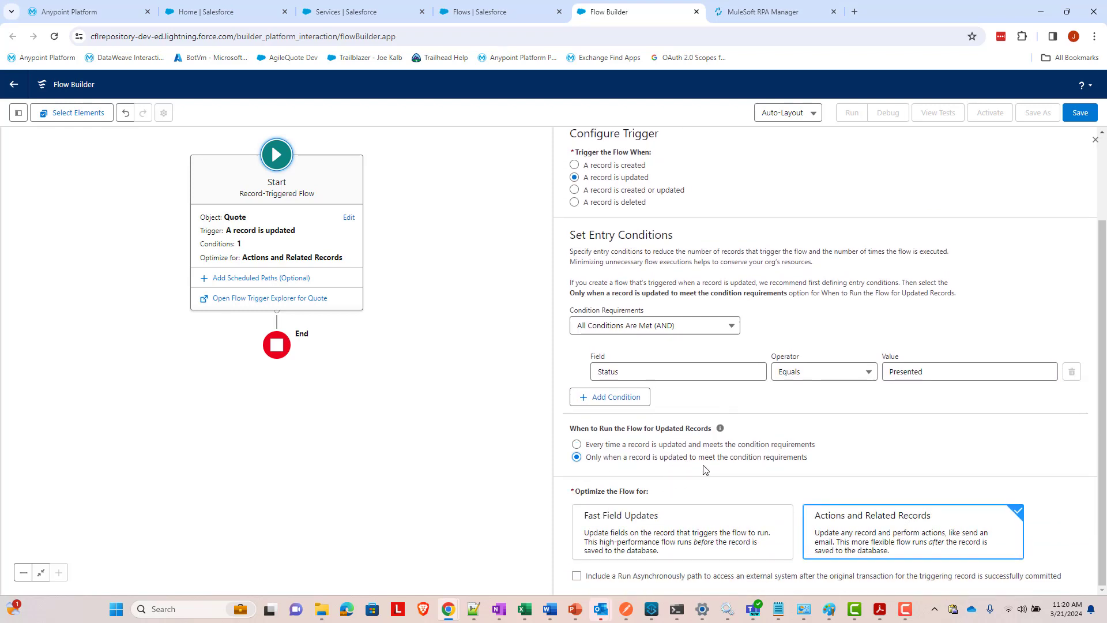
scroll(744, 513, "up", 1)
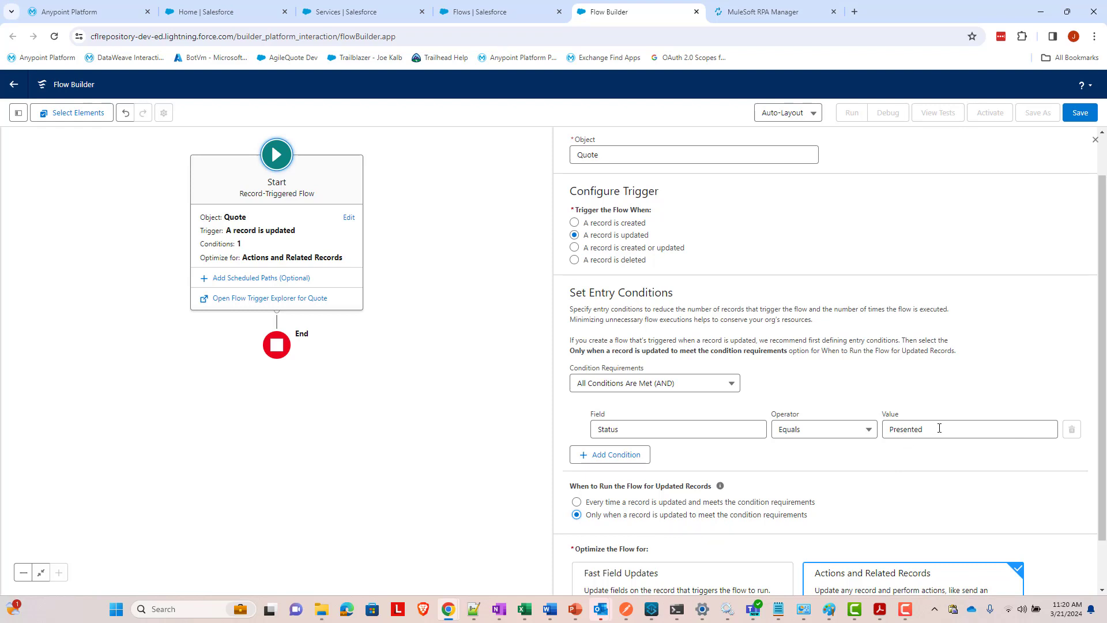
scroll(865, 492, "down", 1)
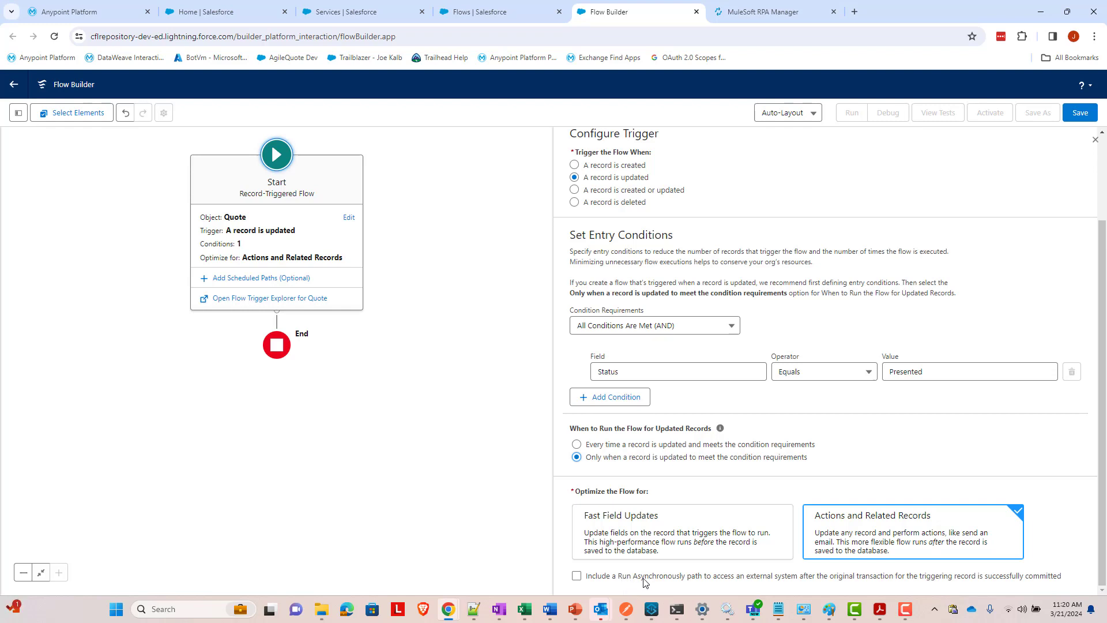
- Include a Run Asynchronously path in the Quote flow and bring up its save dialog
left_click(808, 577)
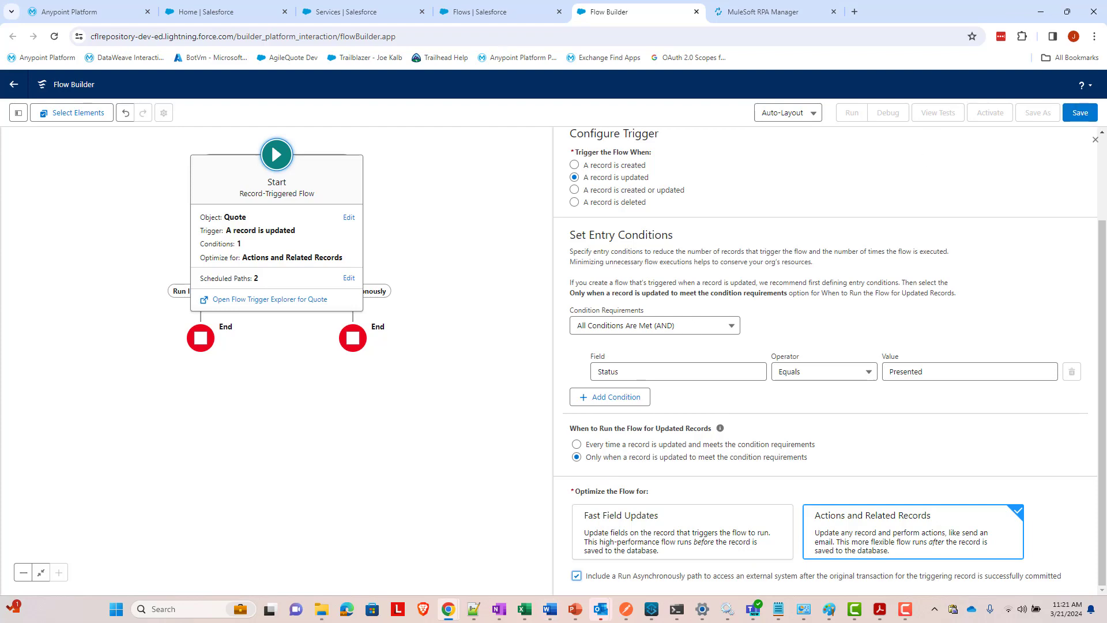
left_click(1080, 112)
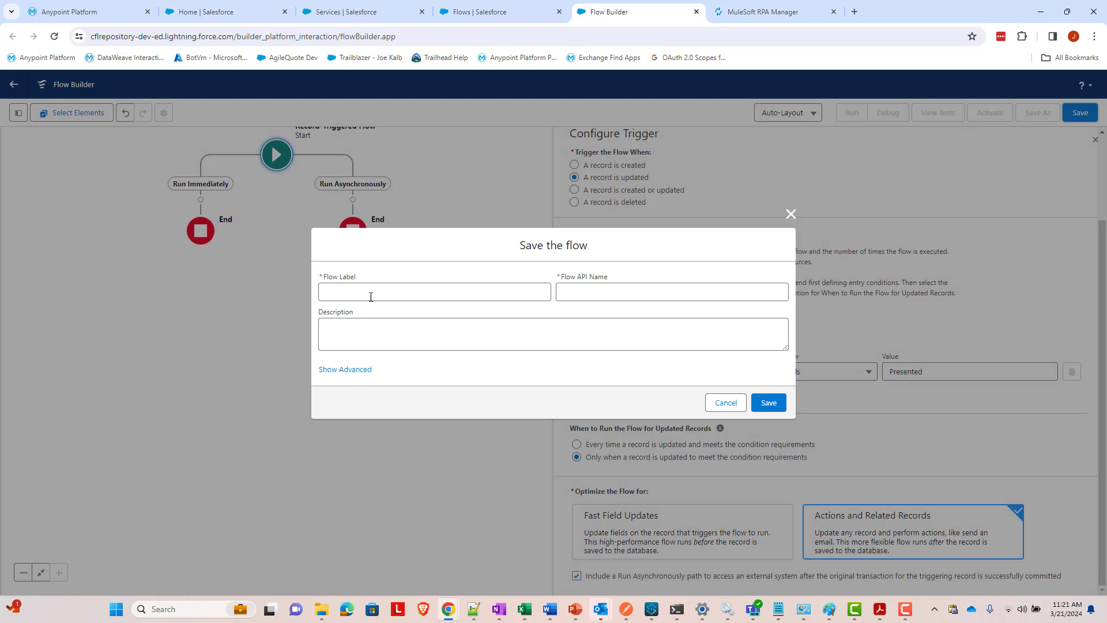
- Save the flow with label 'RPA Web Form Flow' and an auto-filled API name
left_click(376, 288)
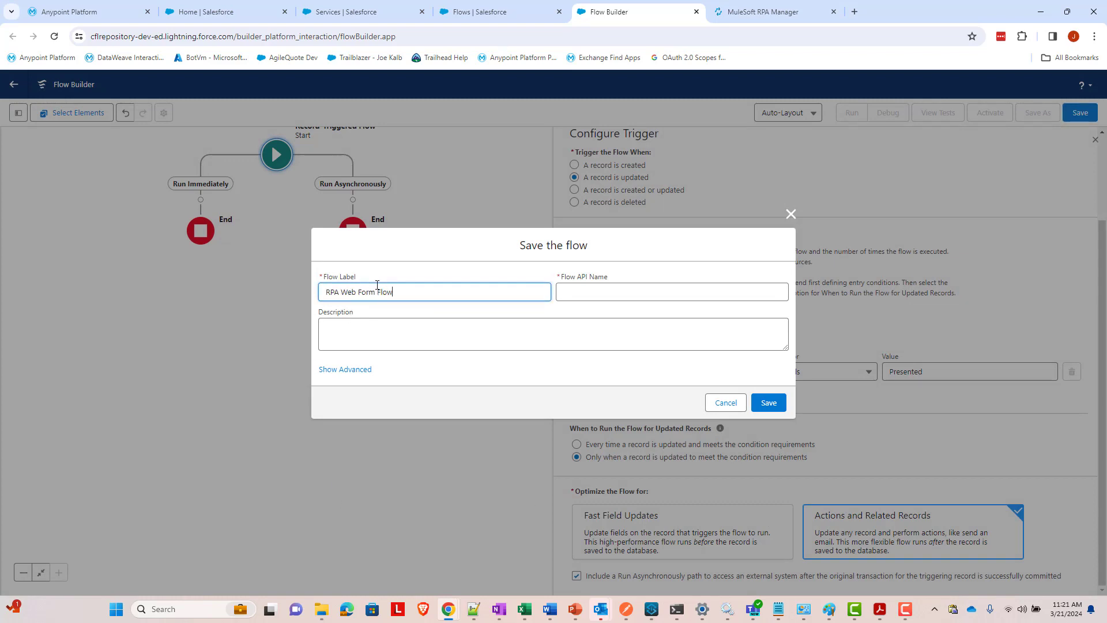
key("Tab")
key("Tab")
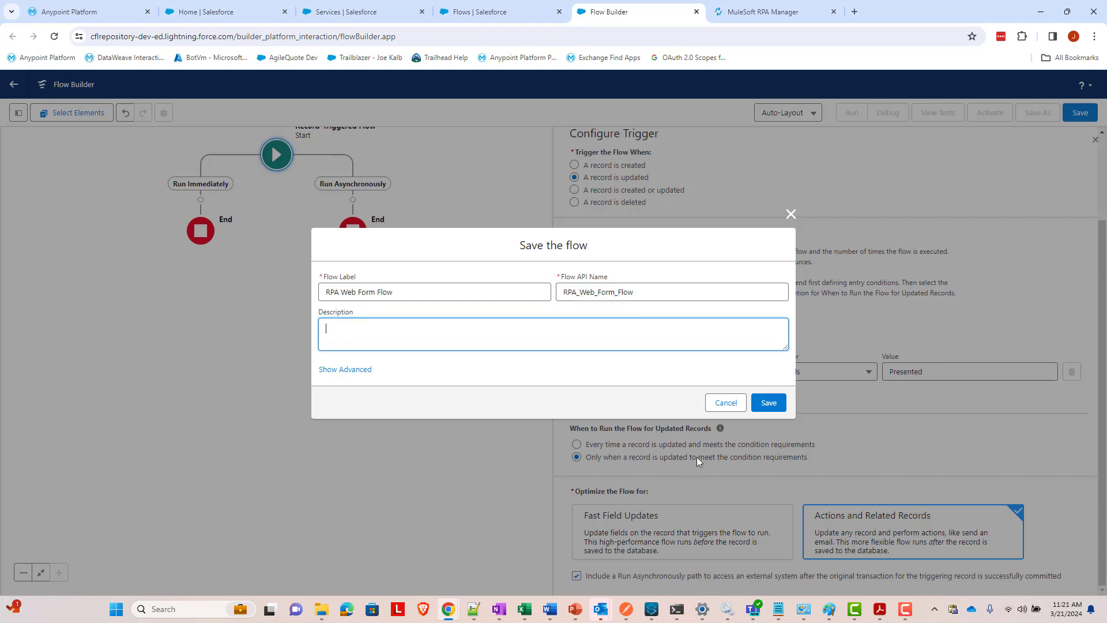
left_click(764, 403)
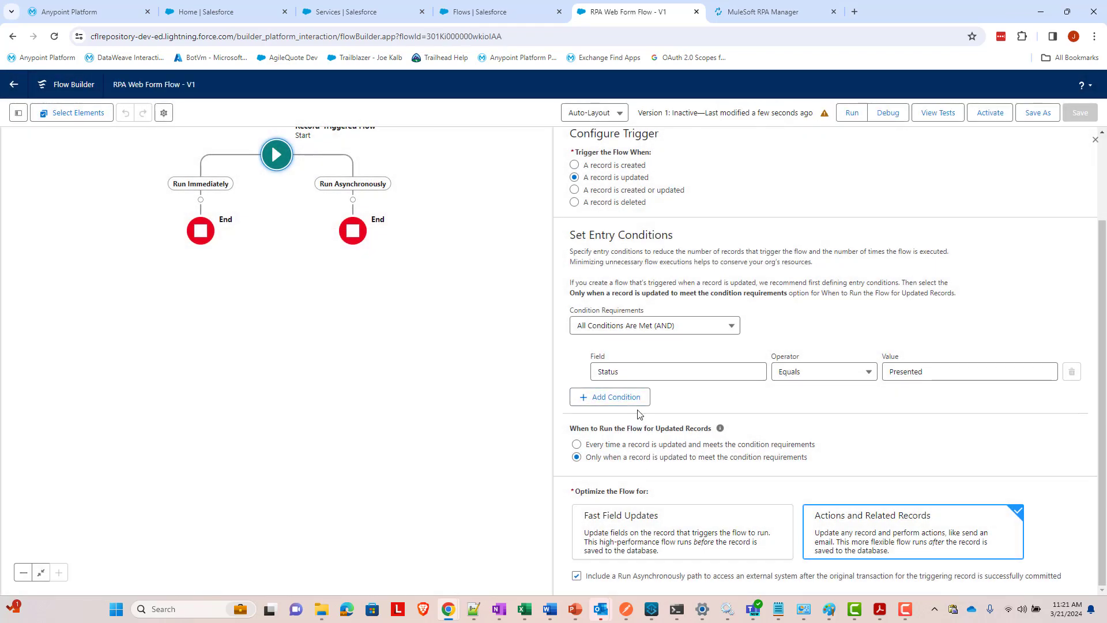
- Recentre the flow diagram on the canvas and show the Toolbox resource list
scroll(634, 409, "up", 1)
left_click_drag(471, 257, 468, 292)
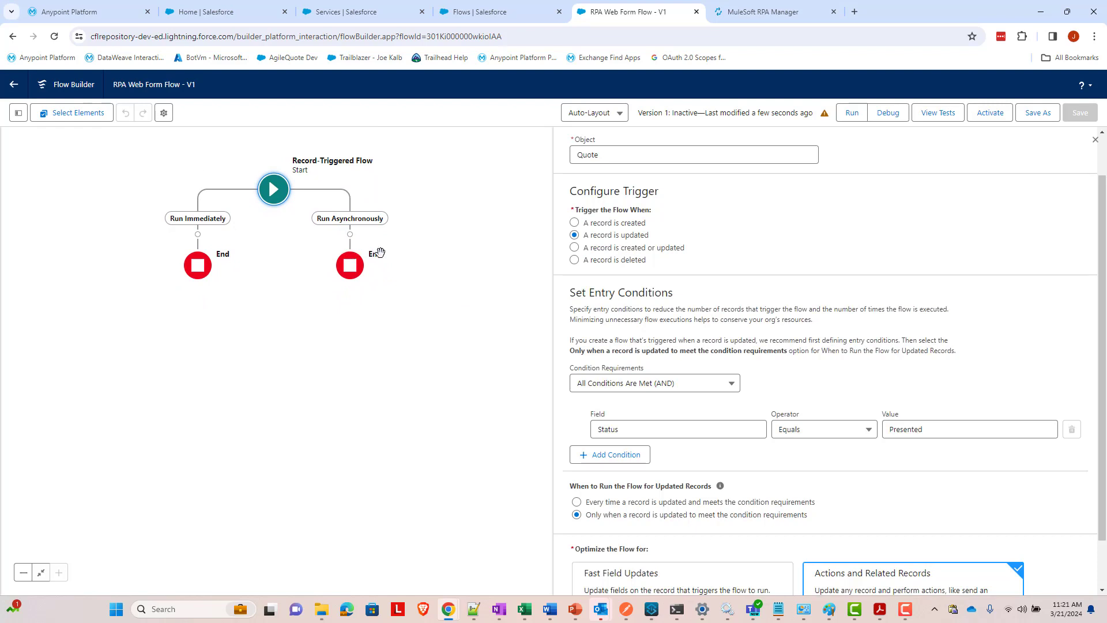
left_click_drag(460, 310, 382, 314)
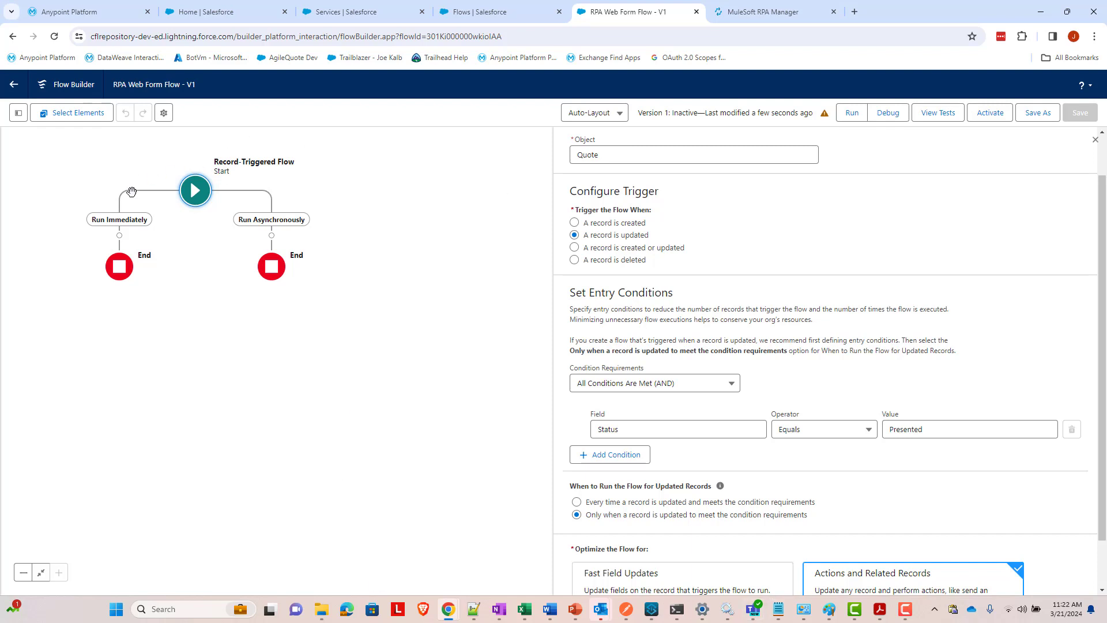
left_click_drag(390, 402, 456, 447)
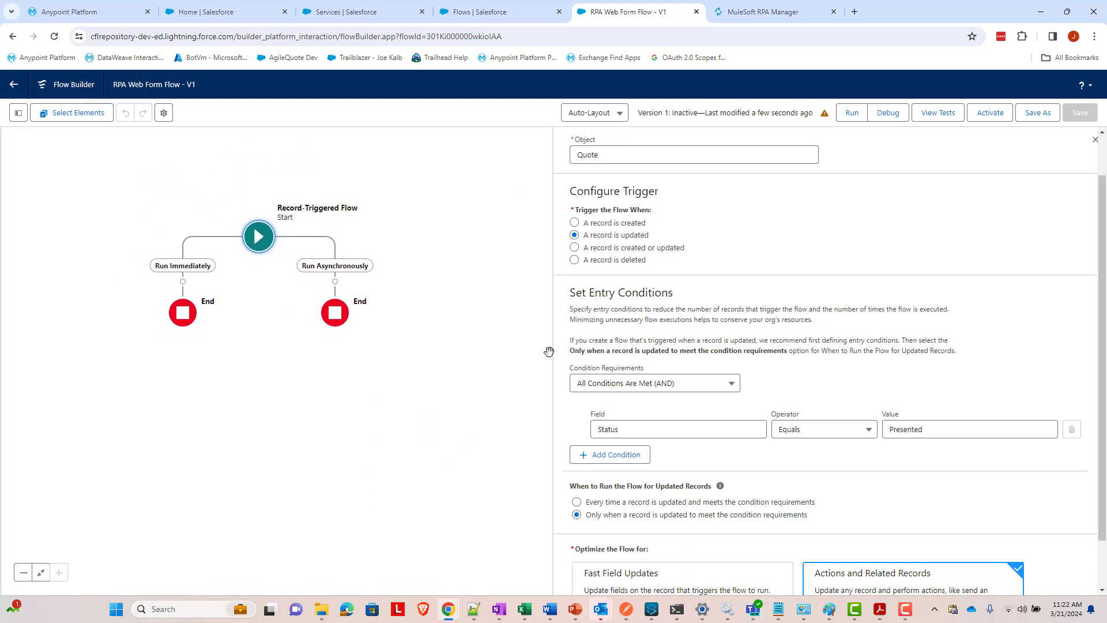
left_click(18, 112)
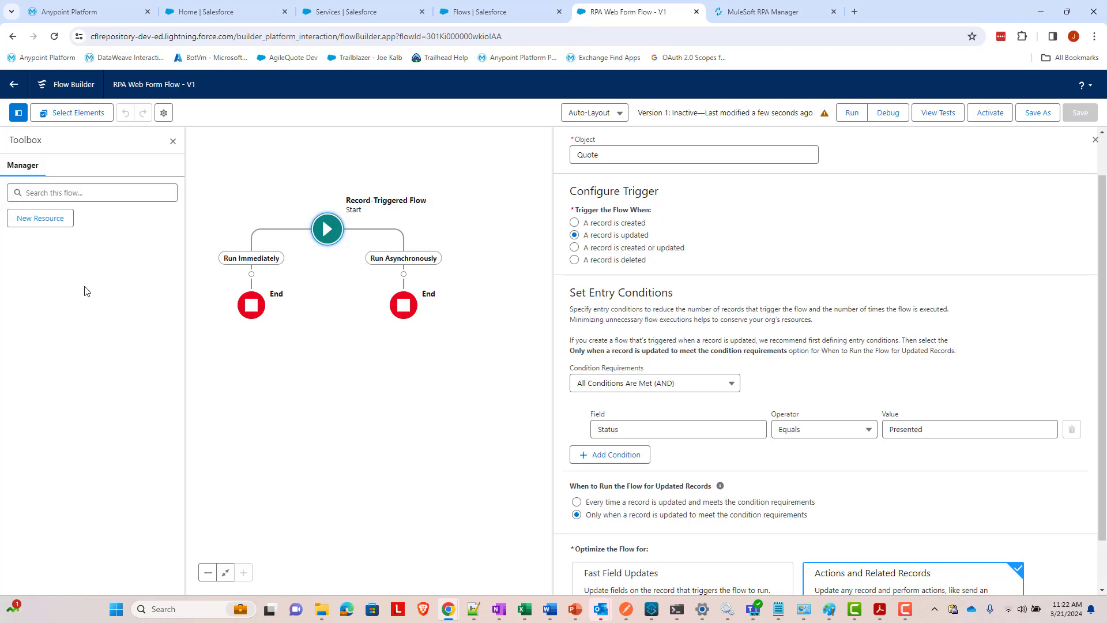
- Create a new Variable resource named RPAInputBody
left_click(48, 224)
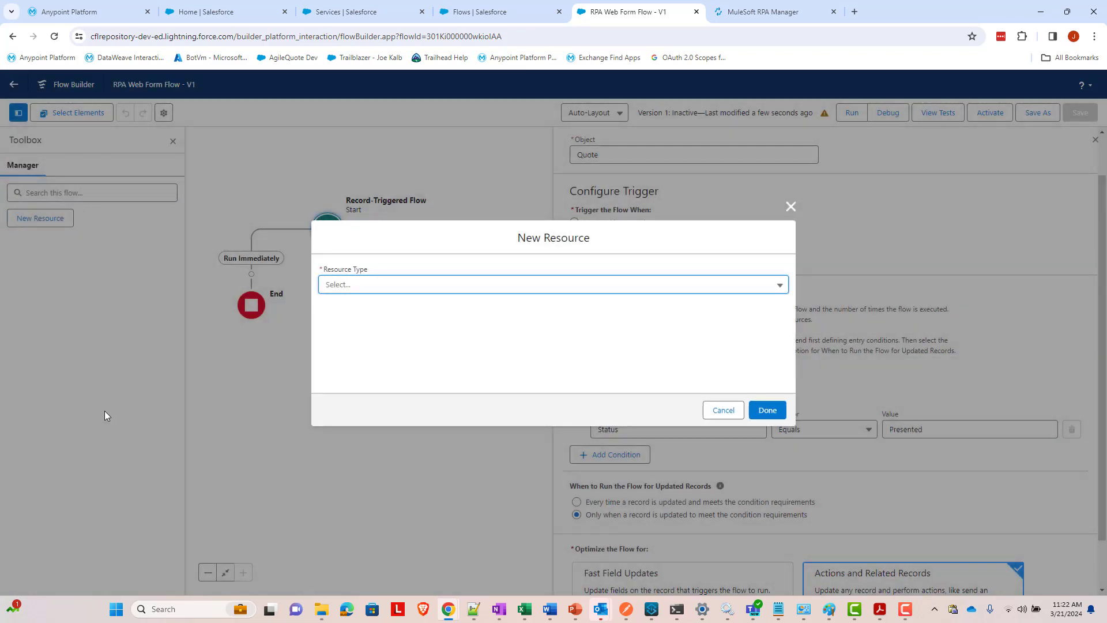
left_click(360, 287)
left_click(359, 307)
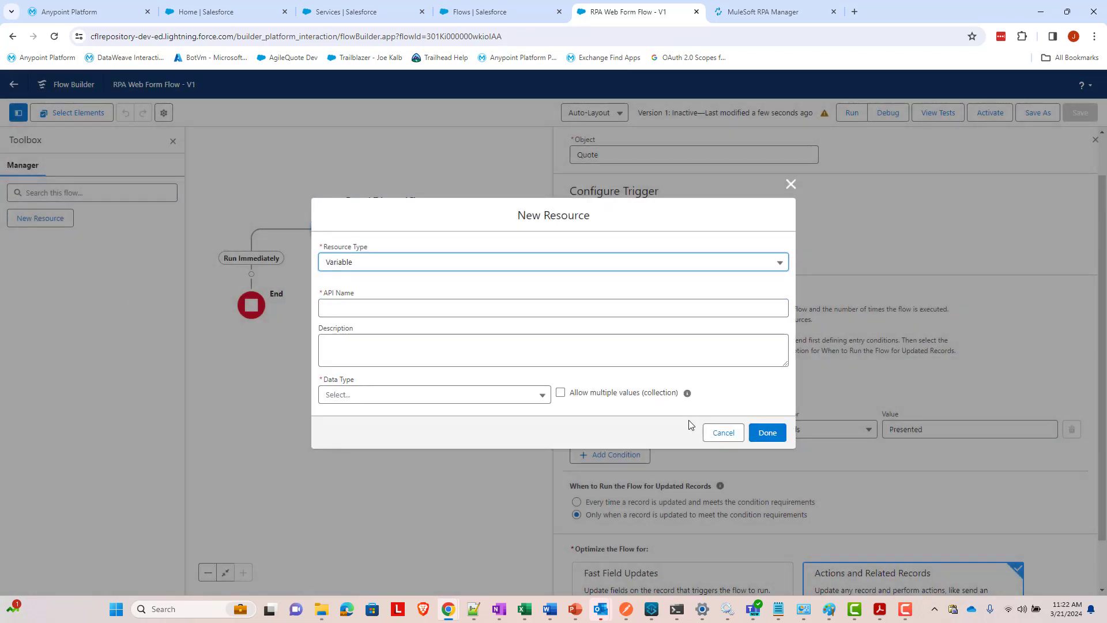
left_click(690, 307)
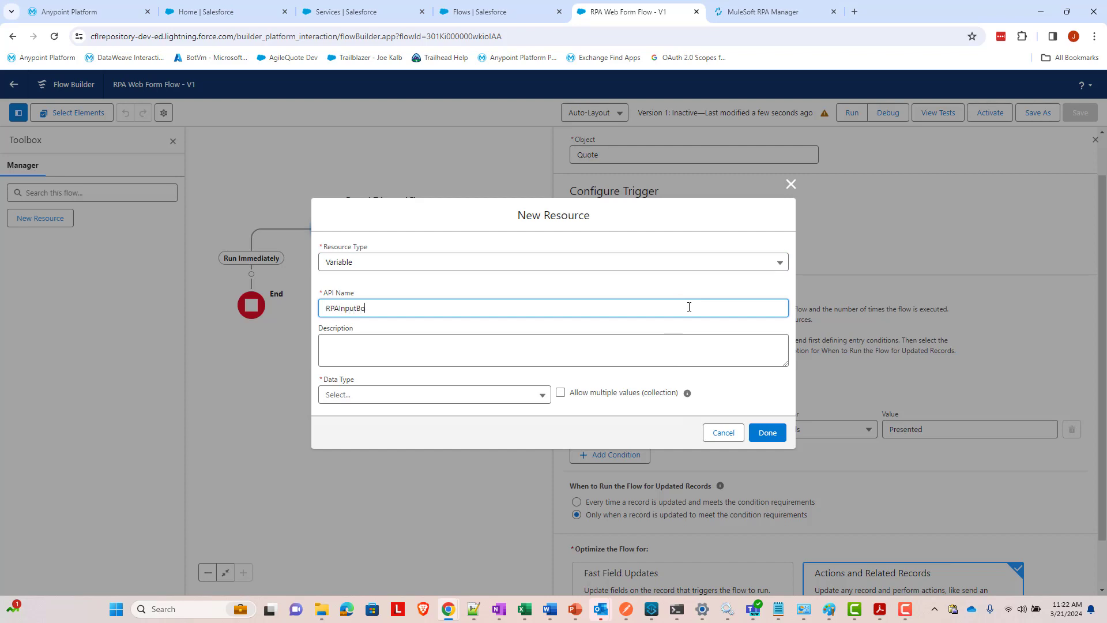
left_click(697, 362)
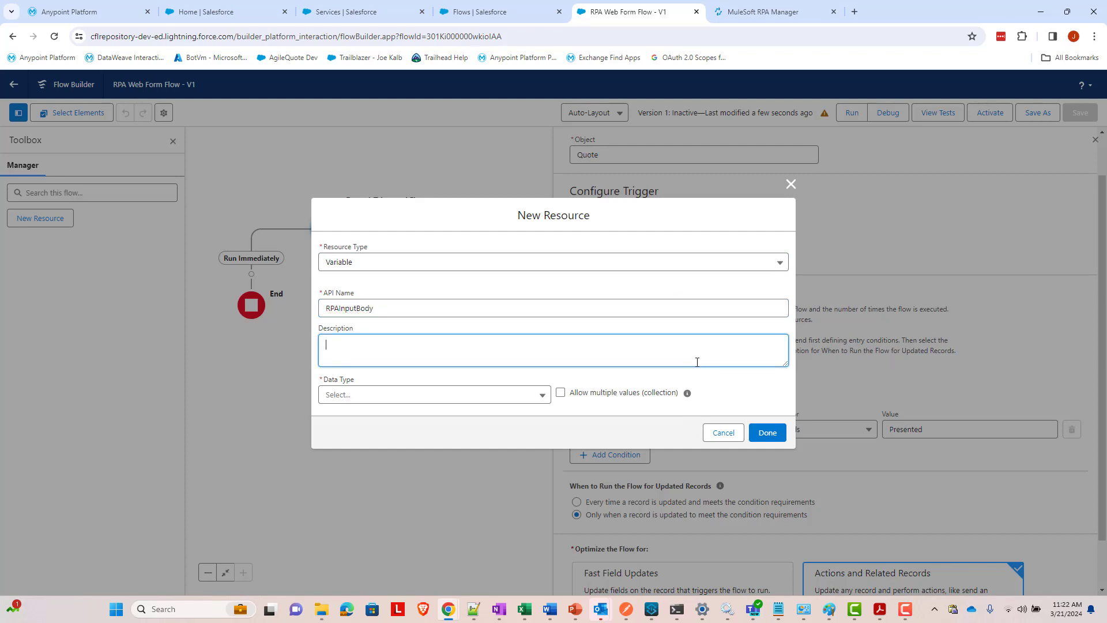
- Make RPAInputBody Apex-Defined with class ExternalService__FillOutWebForm100_ProcessExecutionWithExecutionId and save it
left_click(471, 396)
left_click(516, 430)
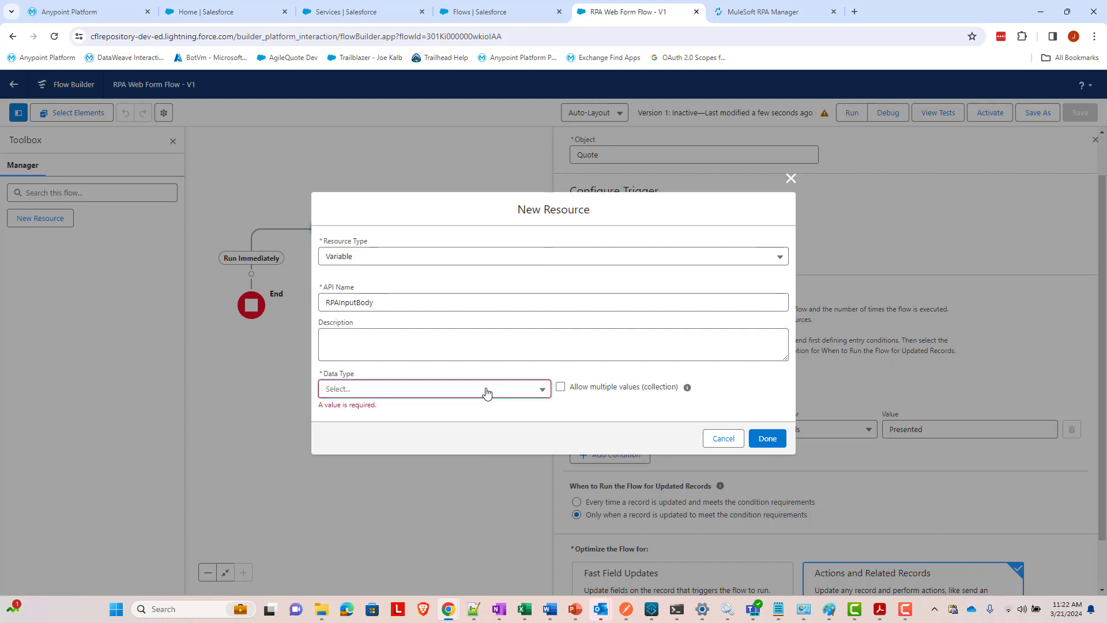
left_click(486, 390)
left_click(451, 369)
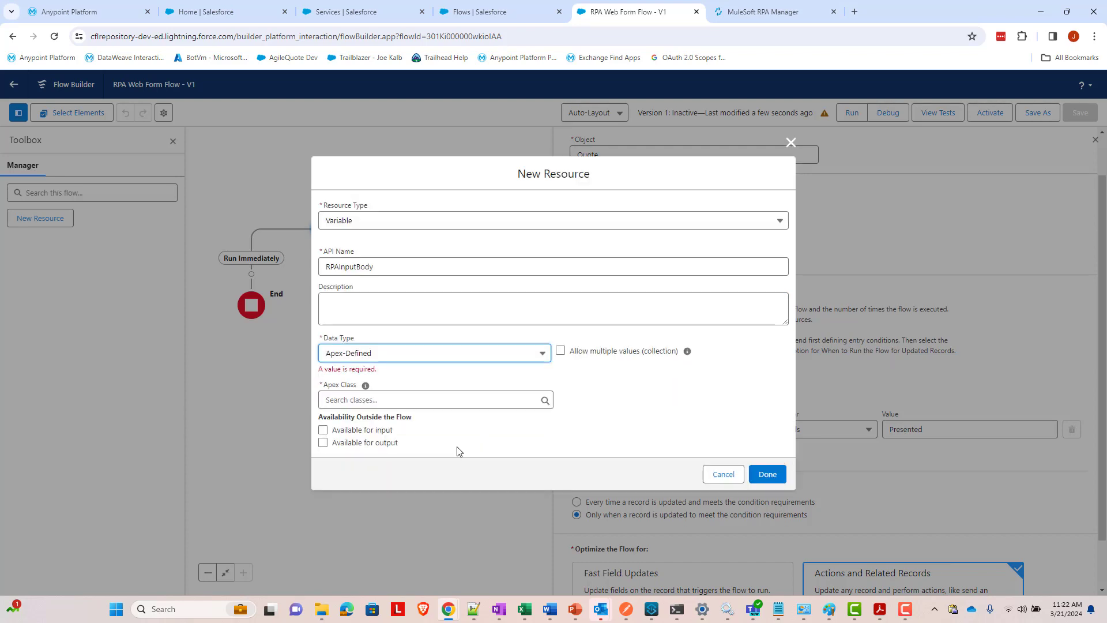
left_click(448, 400)
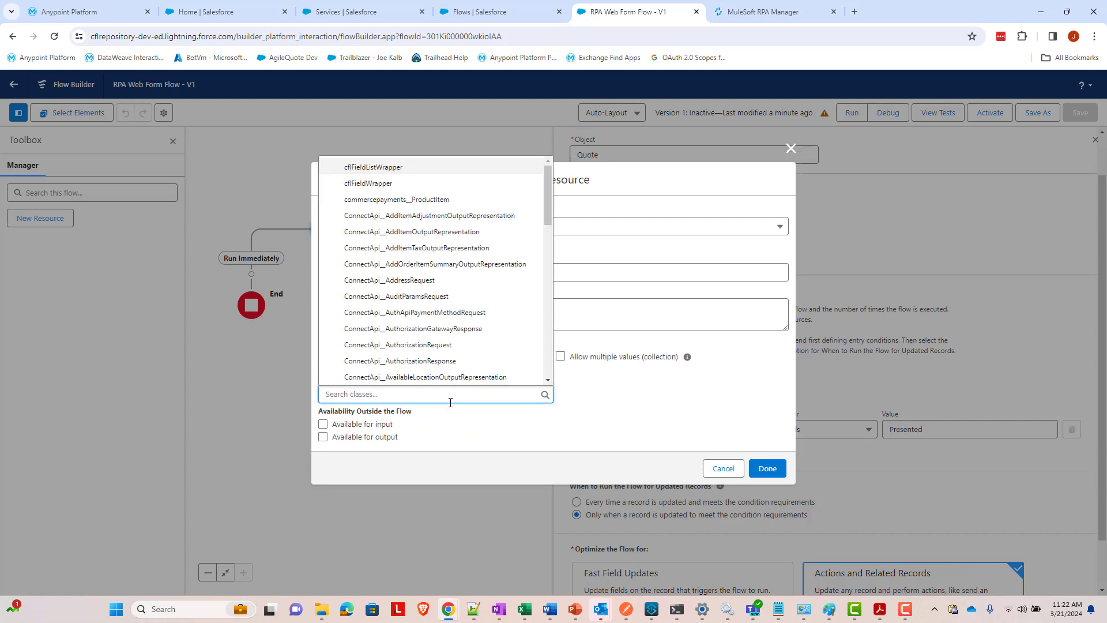
type("fill")
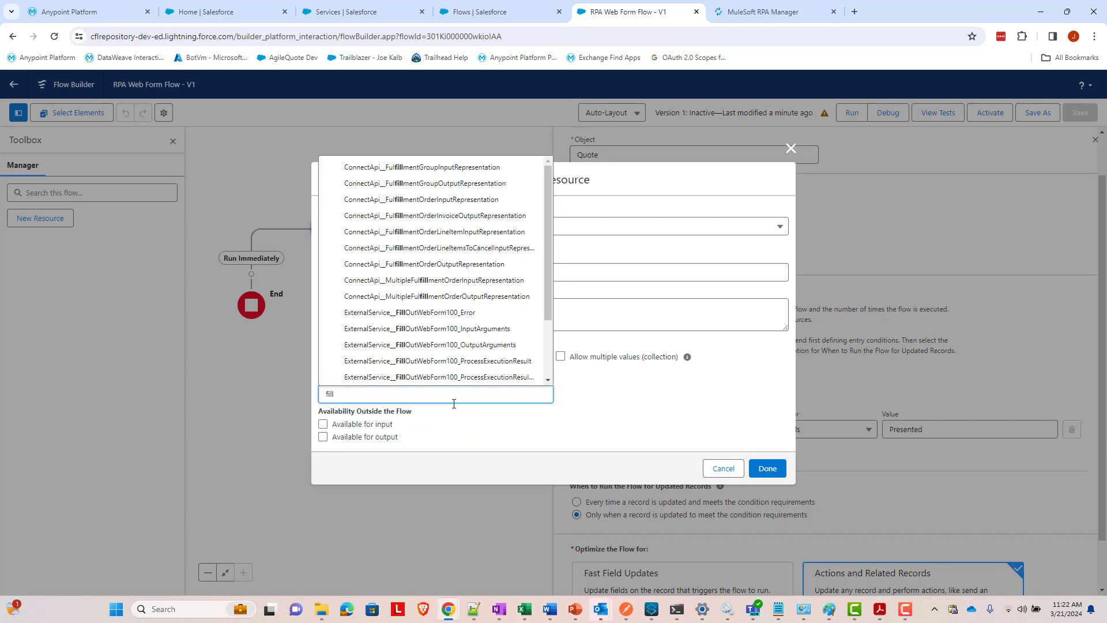
type("out")
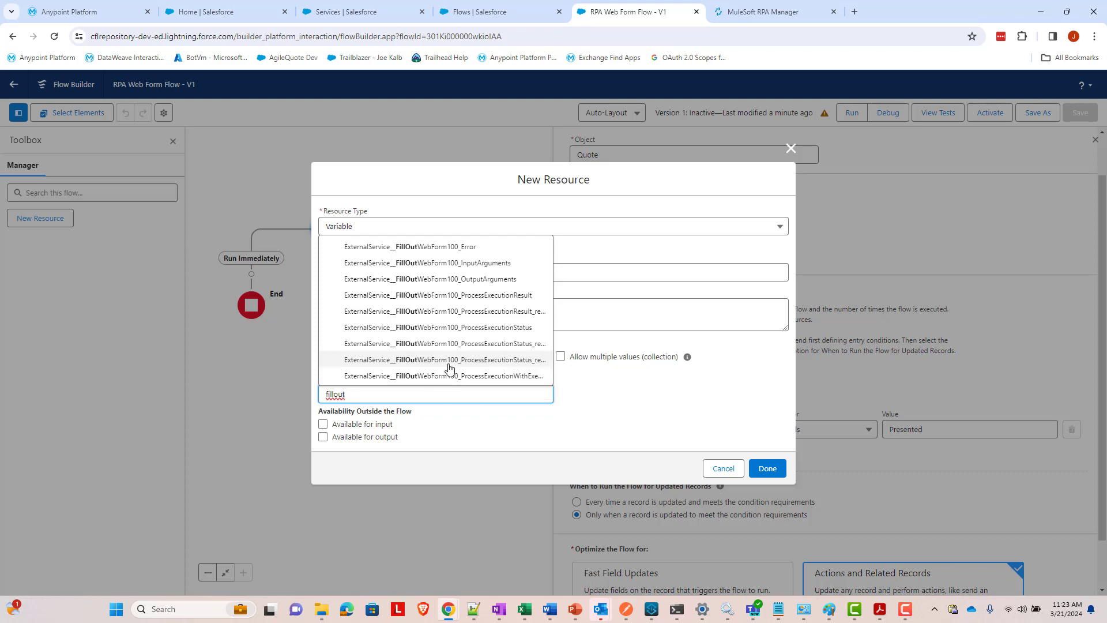
left_click(448, 376)
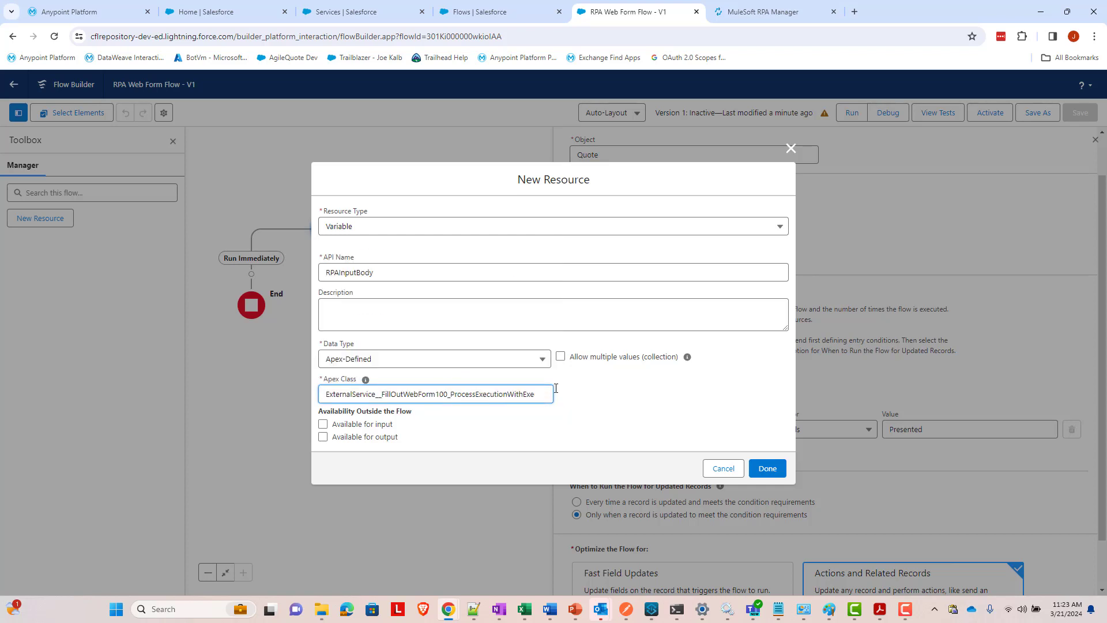
left_click(600, 394)
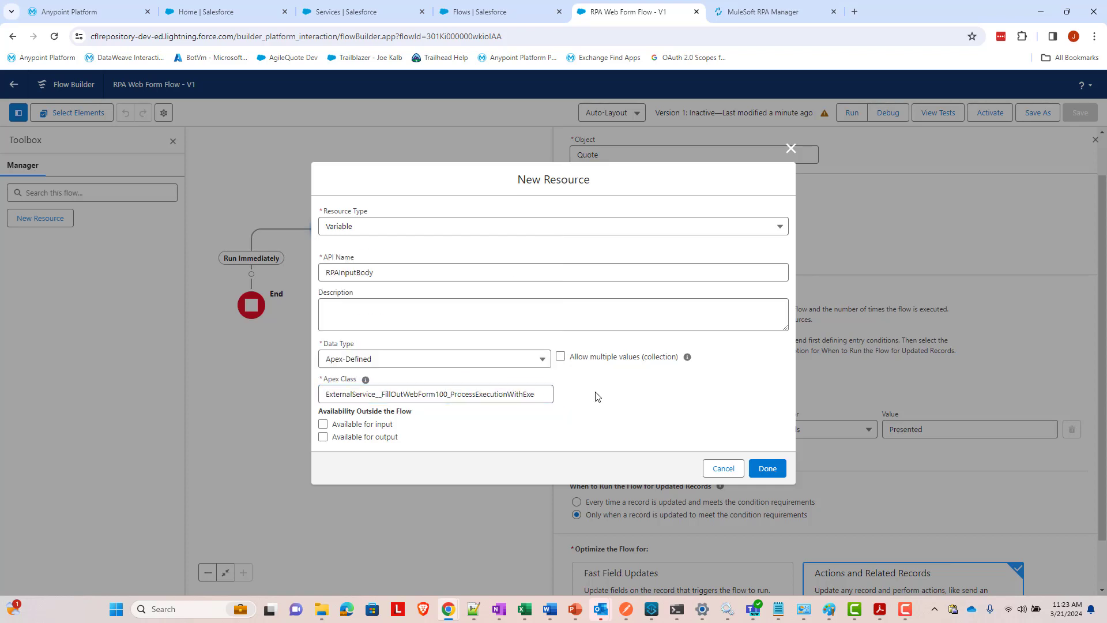
left_click(777, 473)
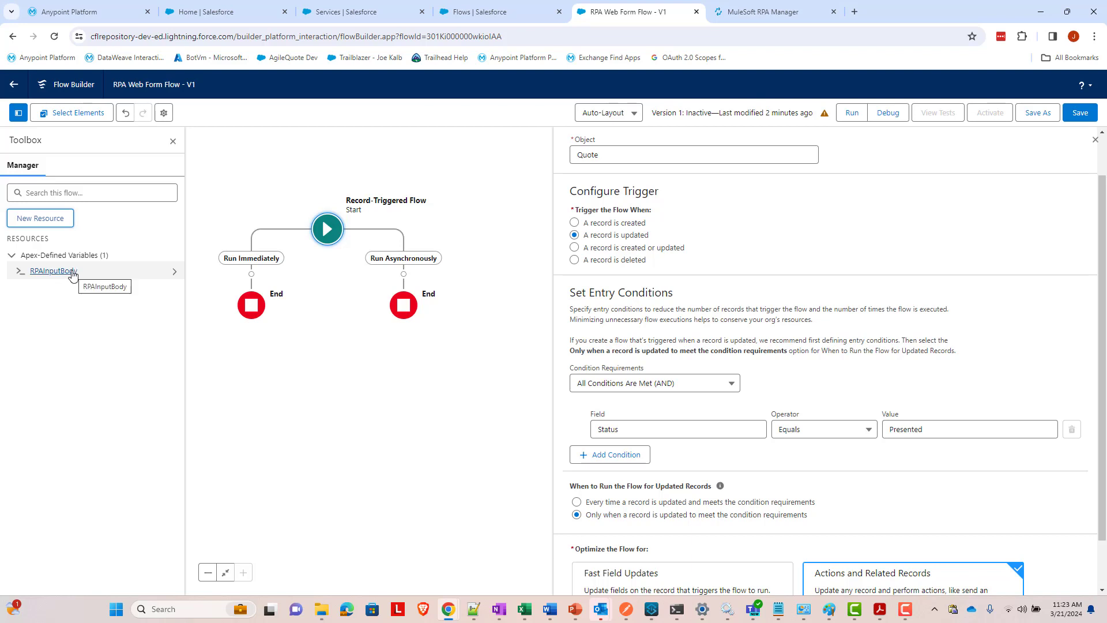
- Place an Assignment on the Run Asynchronously connector, labelled SetRPAInput with matching API name
left_click(404, 274)
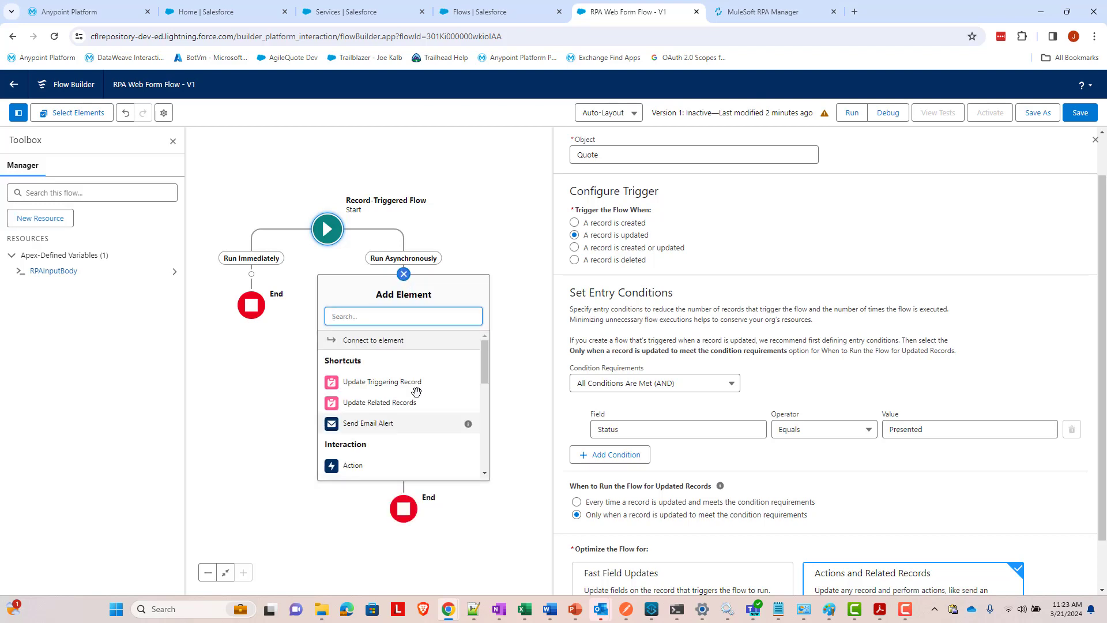
type("assign")
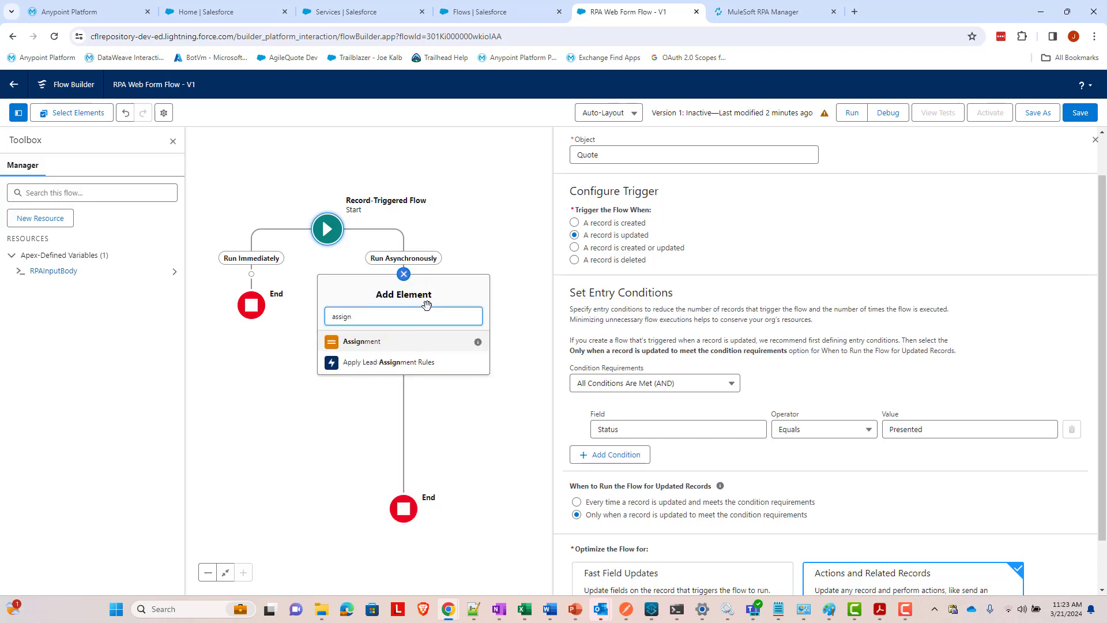
left_click(362, 341)
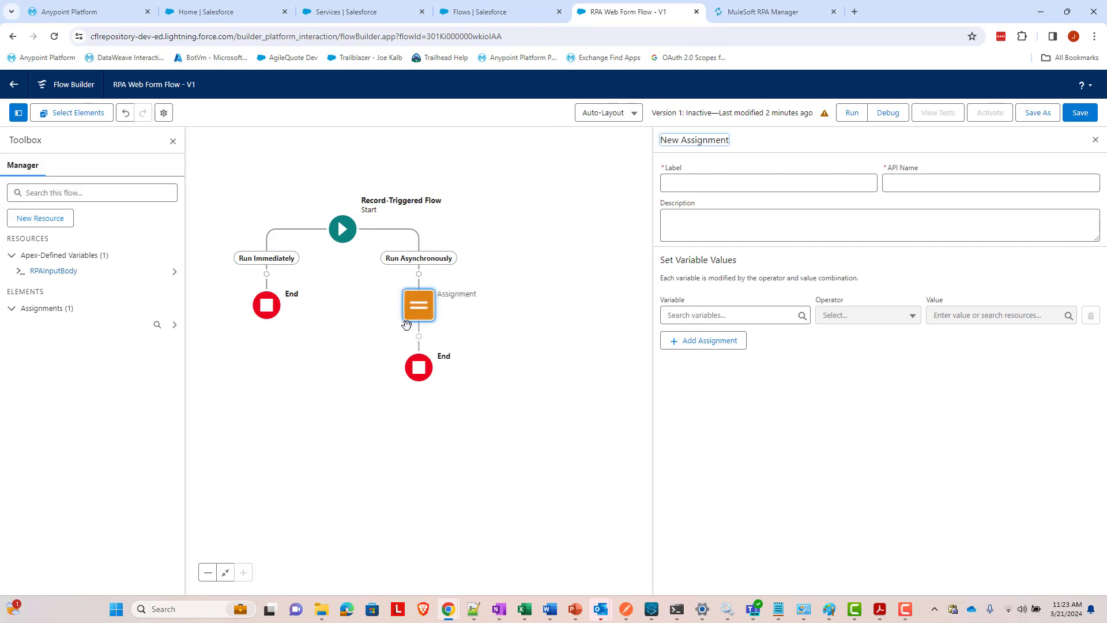
left_click(816, 178)
type("Set")
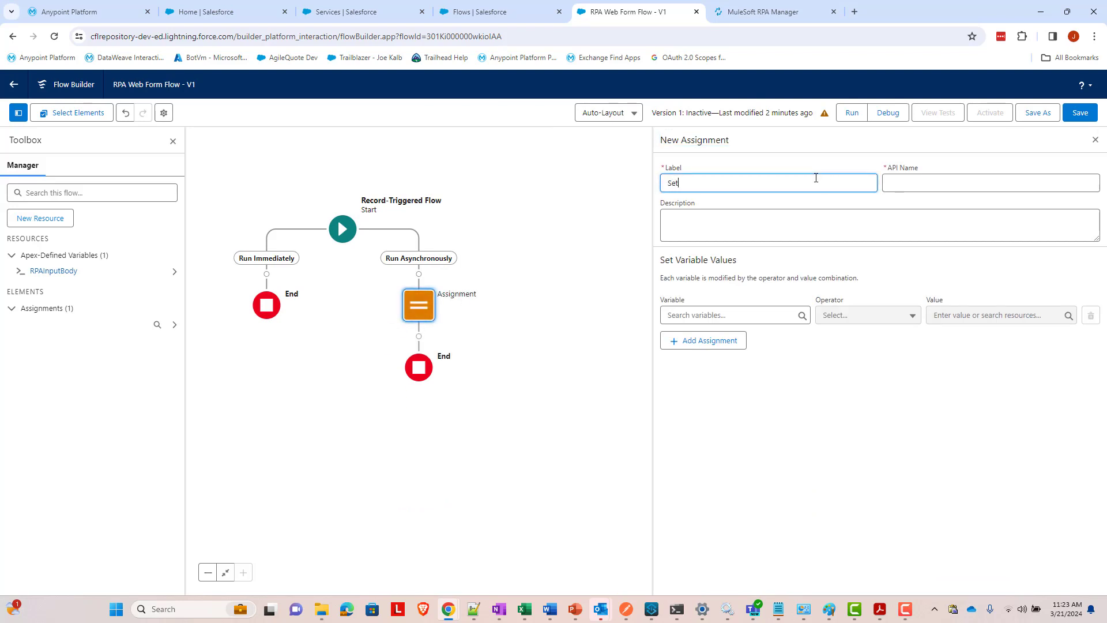
type("RPAInput")
key("Tab")
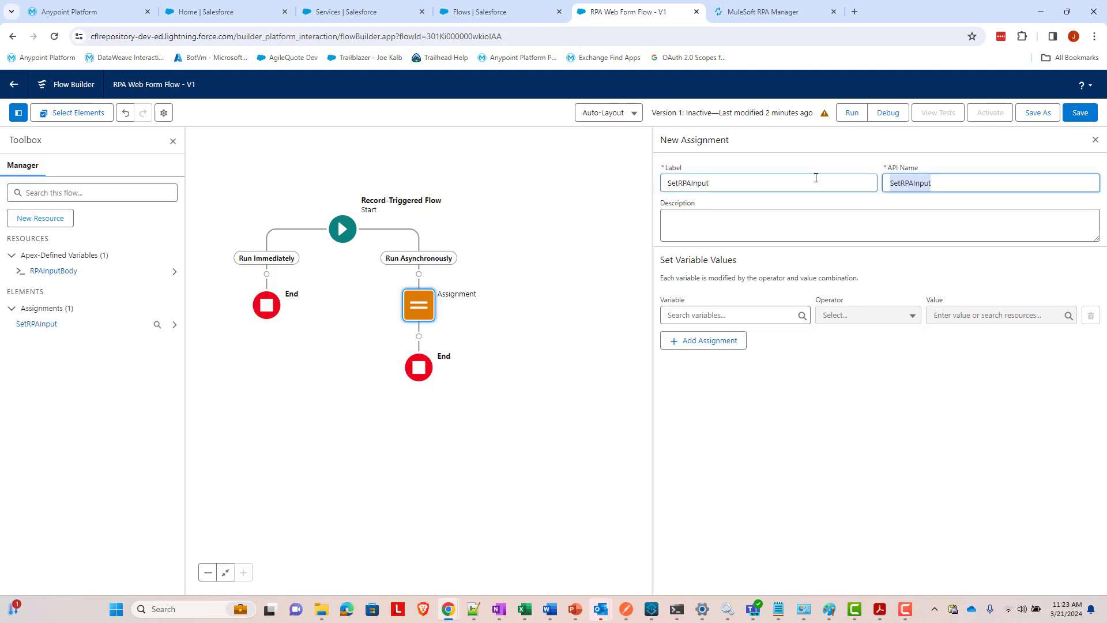
left_click(750, 312)
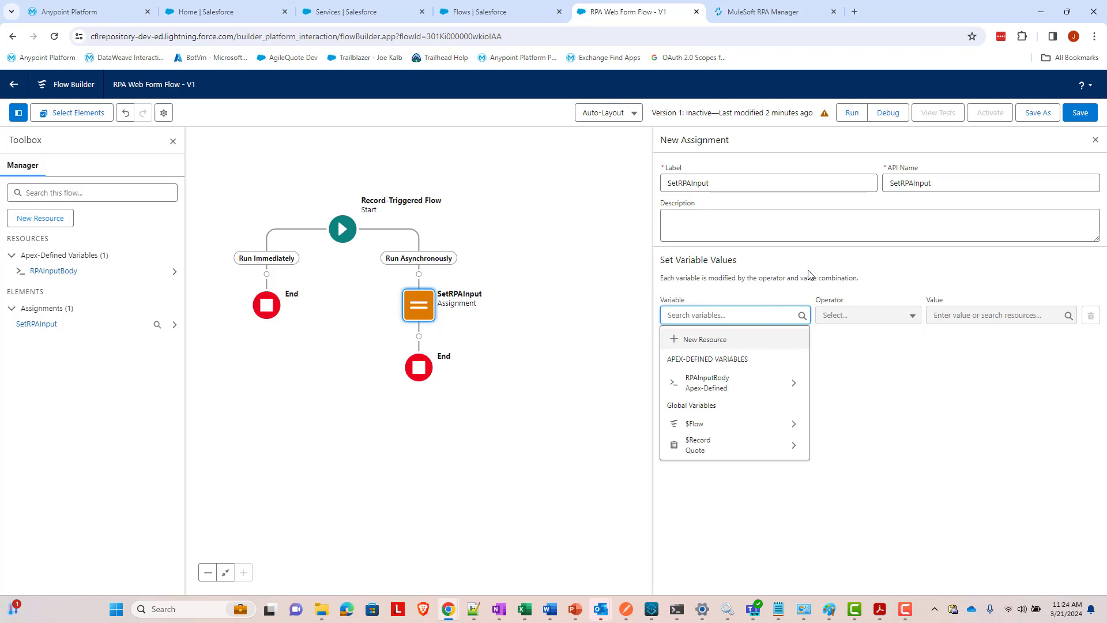
- Assign RPAInputBody > executionId Equals {!$Record.QuoteNumber}, the quote's Quote Number
left_click(771, 381)
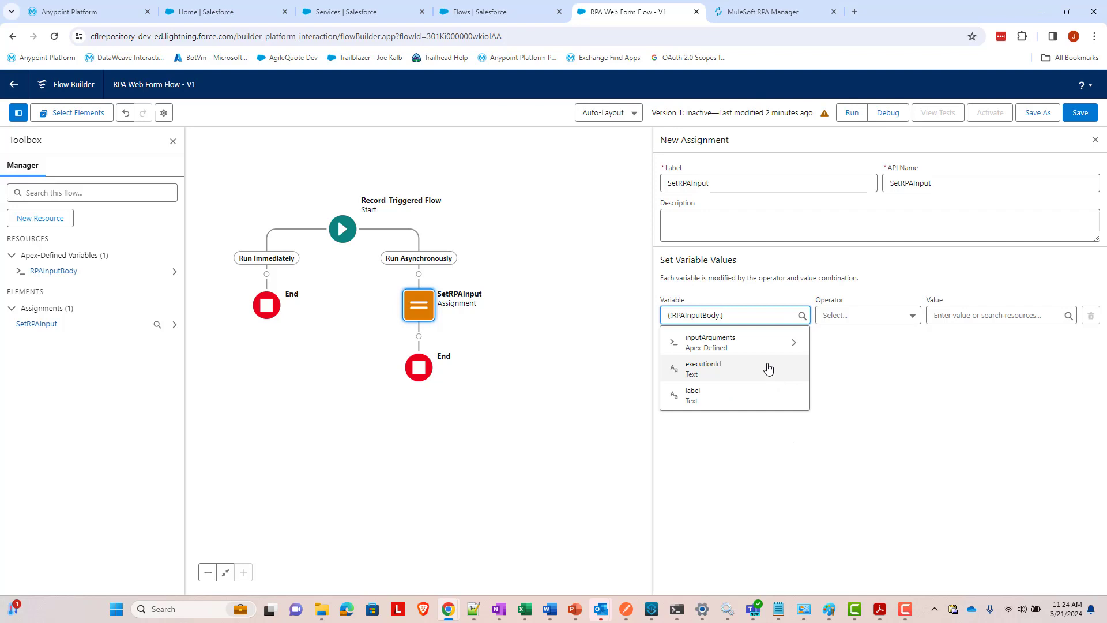
left_click(767, 345)
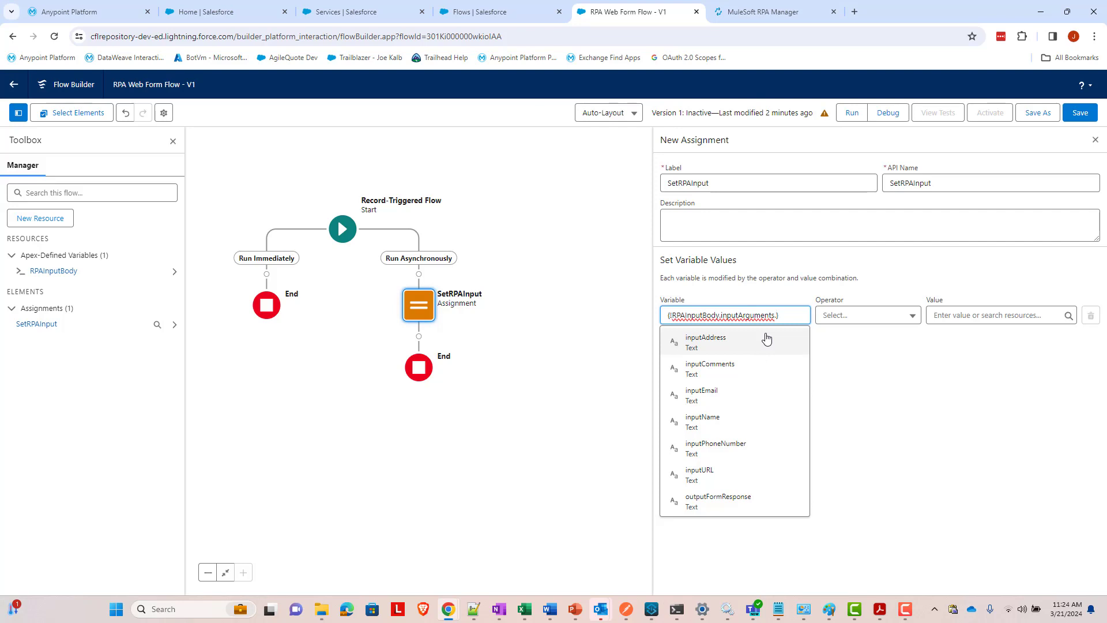
key("BackSpace")
key("BackSpace")
key("BackSpace")
key("BackSpace")
key("BackSpace")
key("BackSpace")
key("BackSpace")
key("BackSpace")
key("BackSpace")
key("BackSpace")
key("BackSpace")
key("BackSpace")
key("BackSpace")
key("BackSpace")
key("BackSpace")
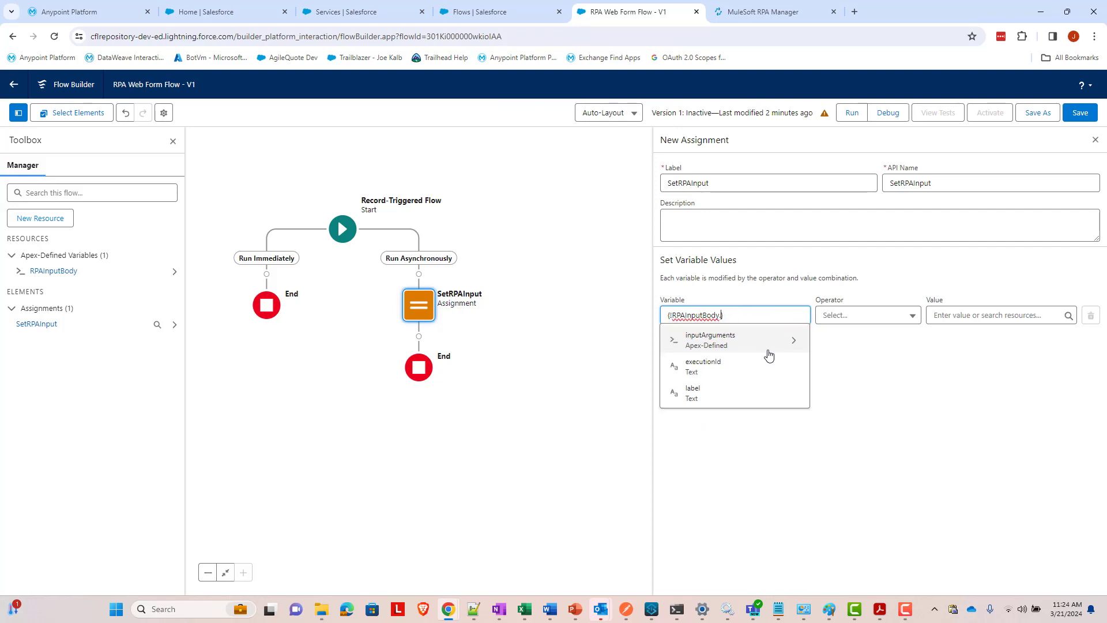
left_click(767, 364)
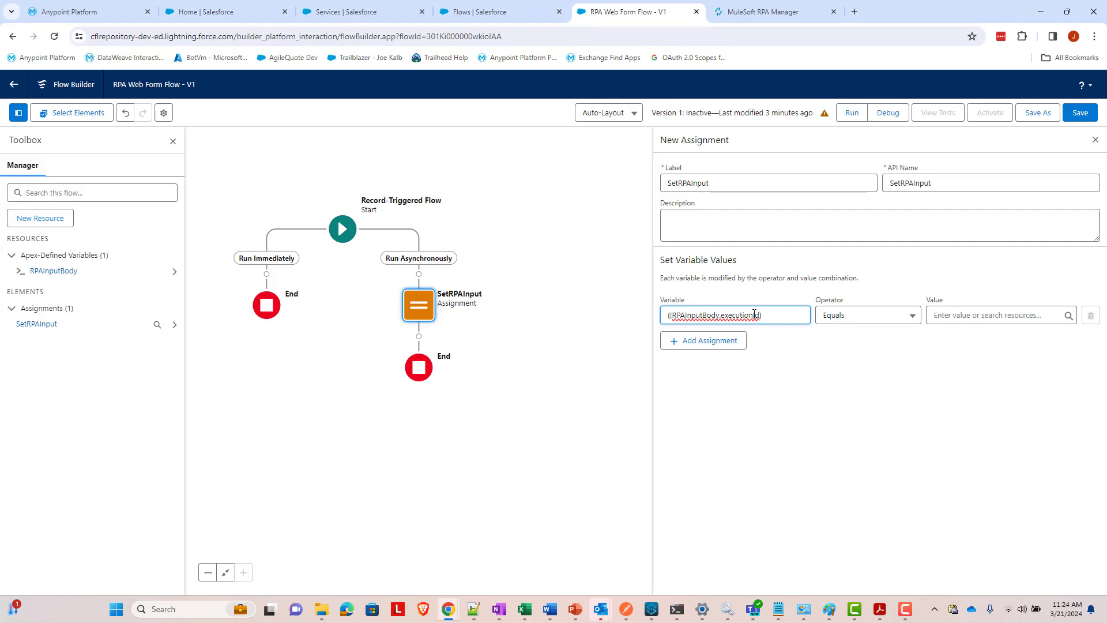
left_click(966, 312)
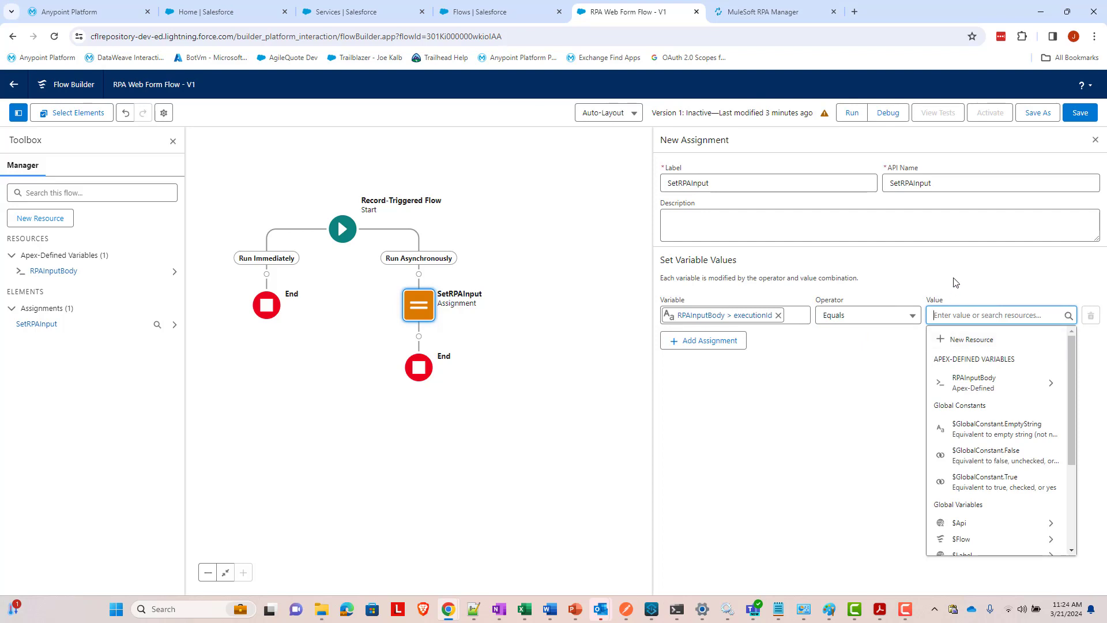
type("Record")
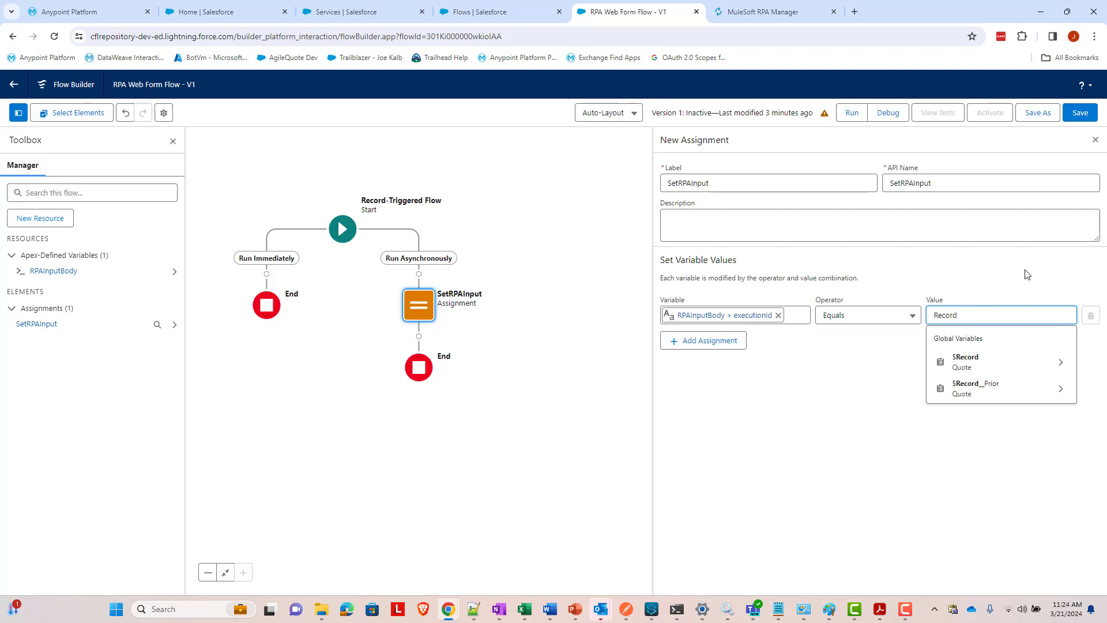
left_click(965, 361)
type(".QuoteNu")
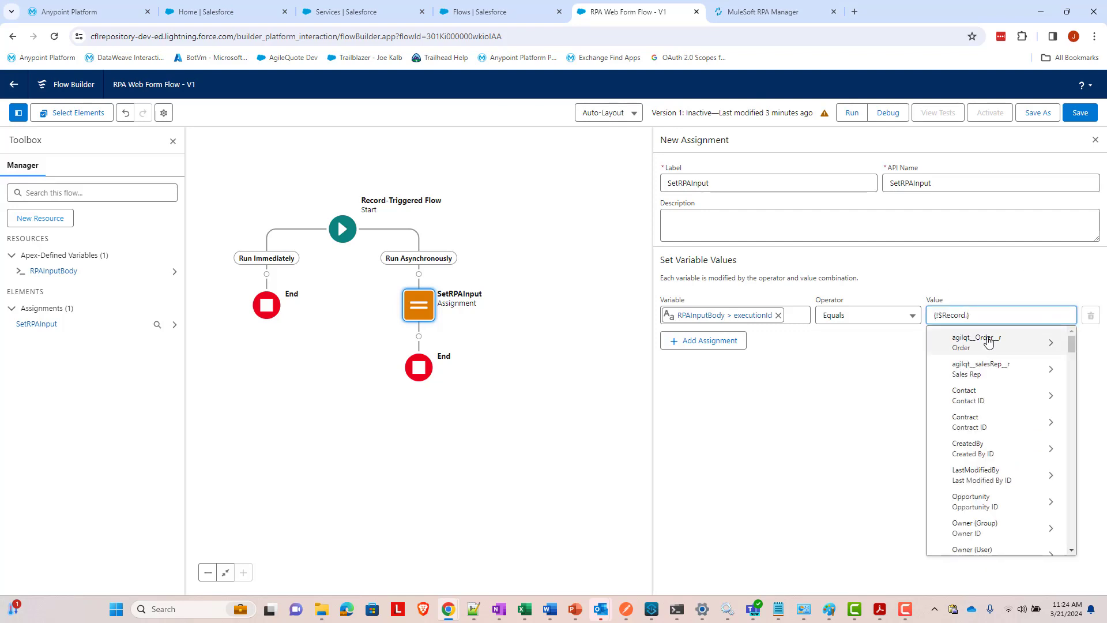
type("m")
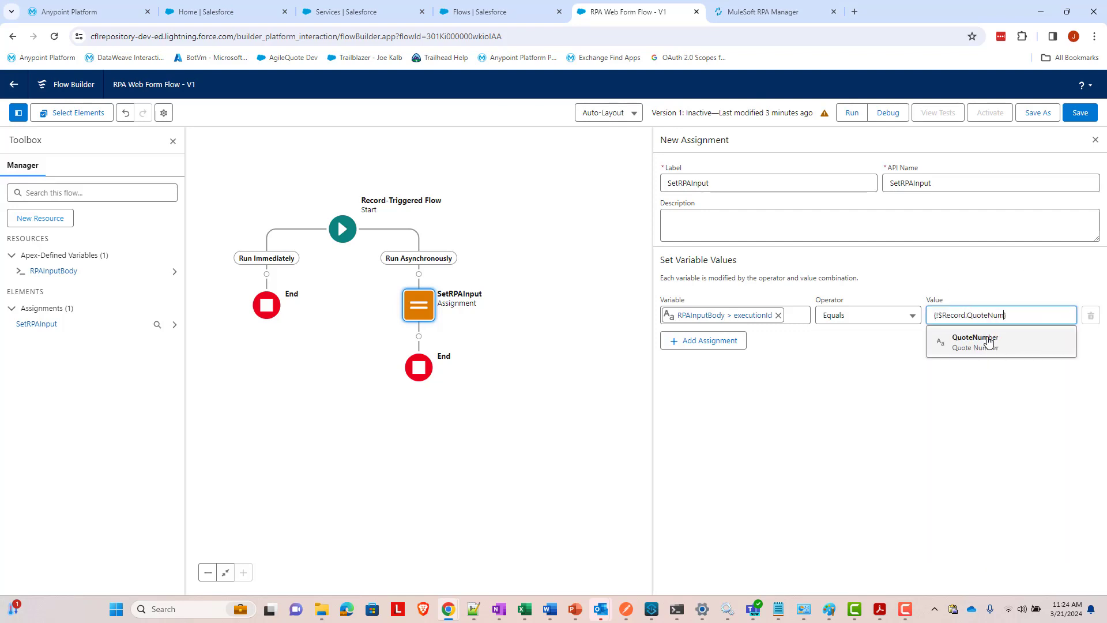
left_click(988, 341)
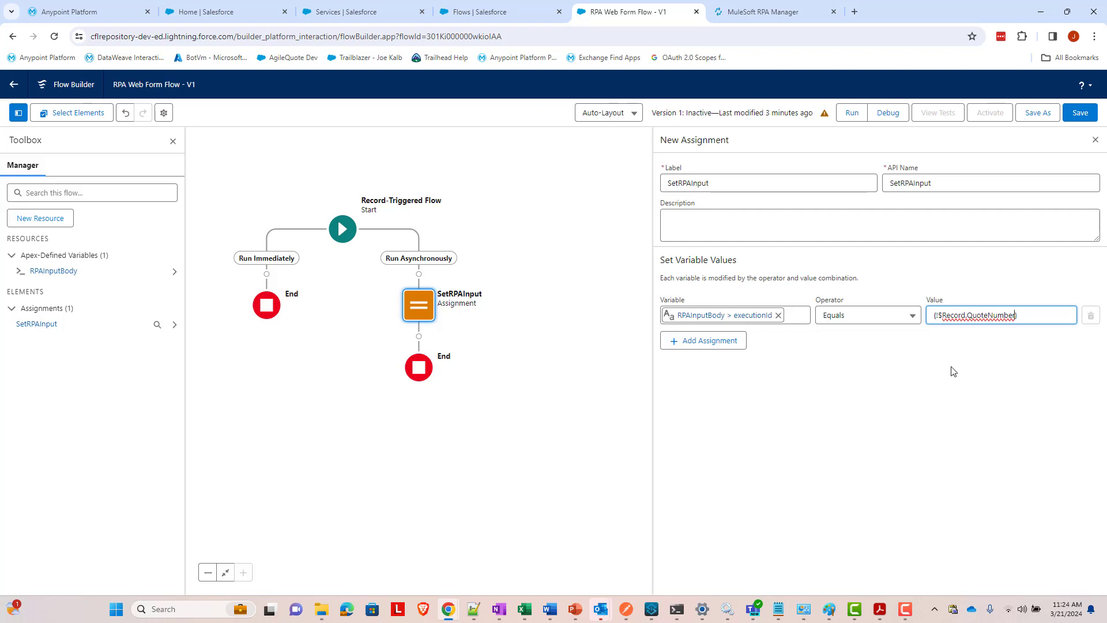
double_click(985, 316)
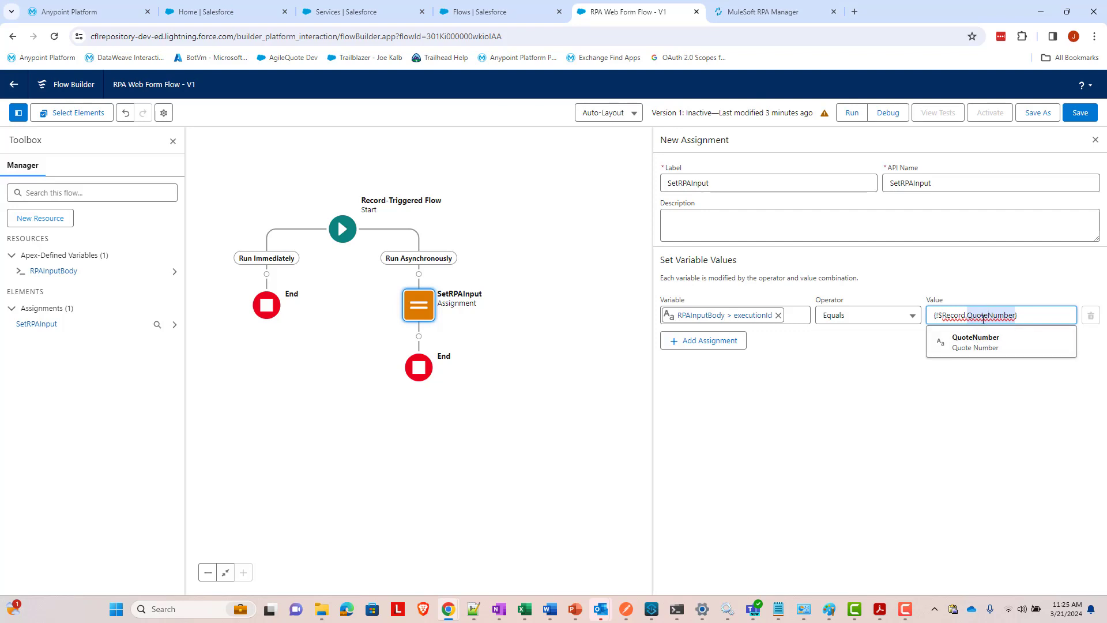
left_click(833, 371)
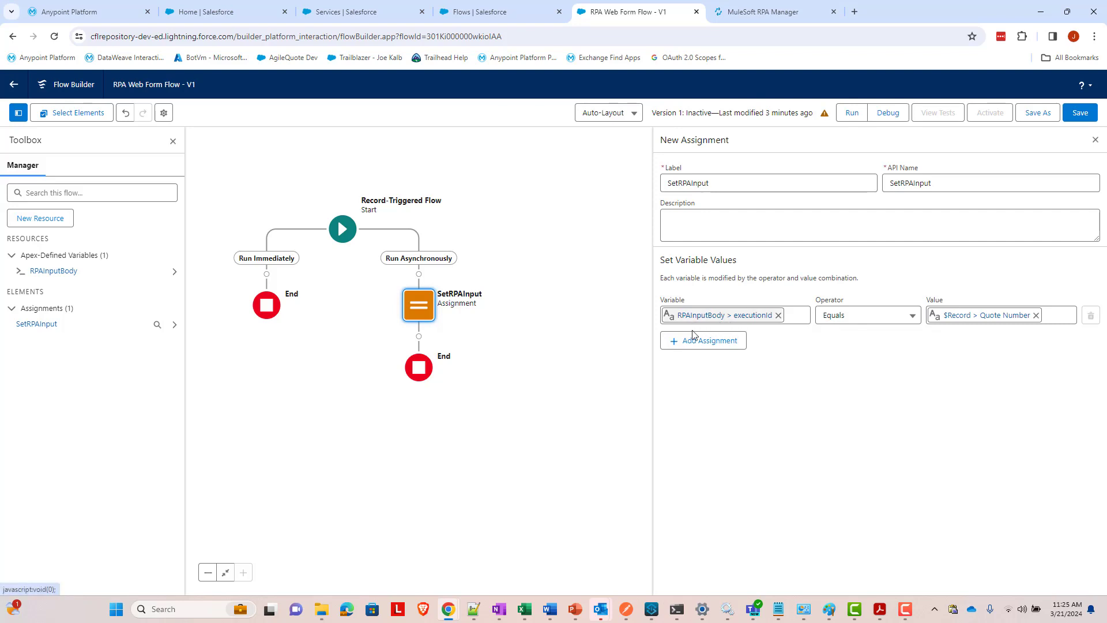
- Add a second assignment row targeting RPAInputBody > inputArguments > inputName
left_click(709, 341)
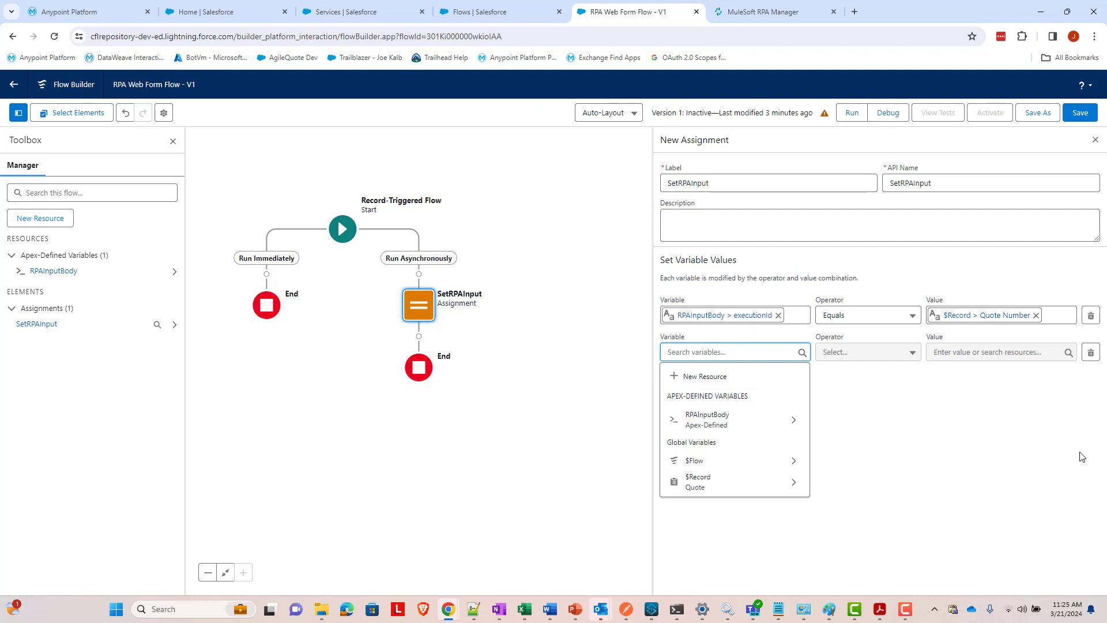
type("RPA")
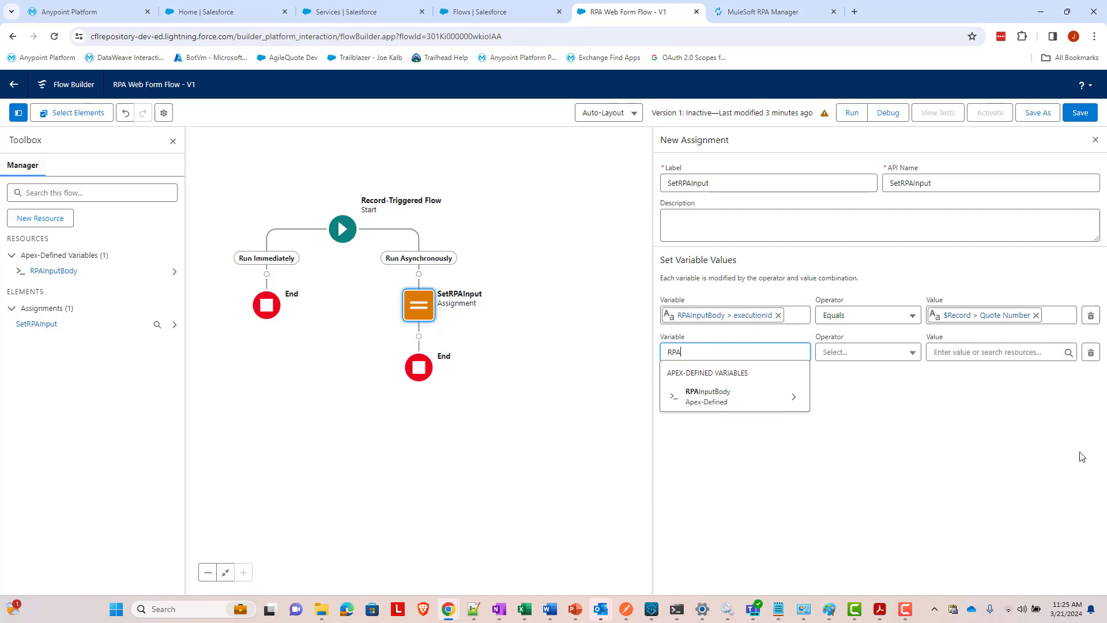
left_click(715, 400)
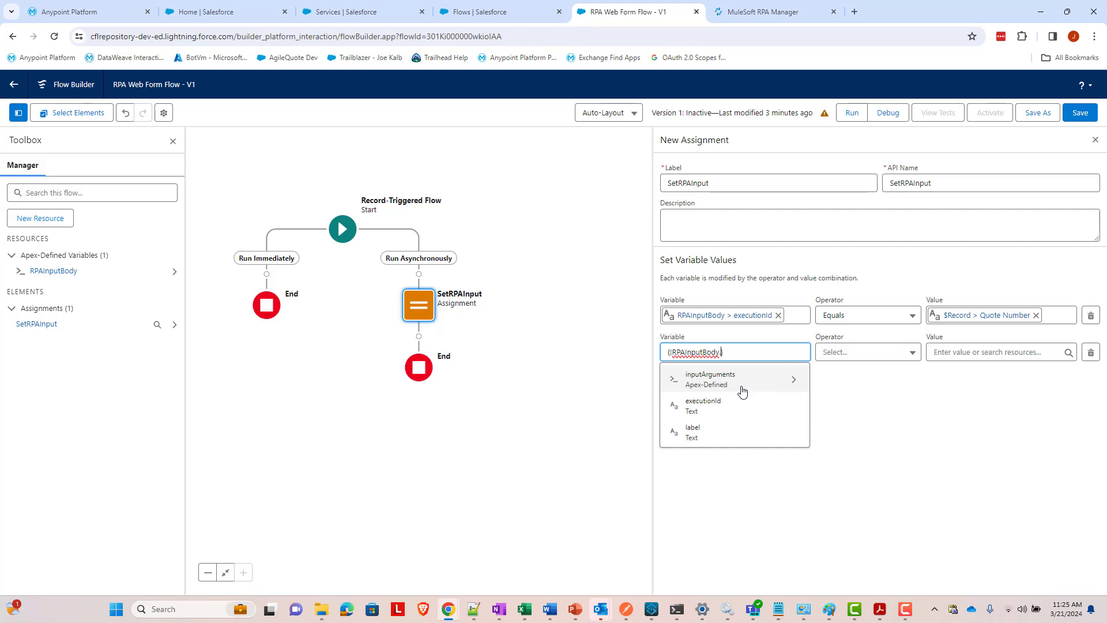
left_click(742, 392)
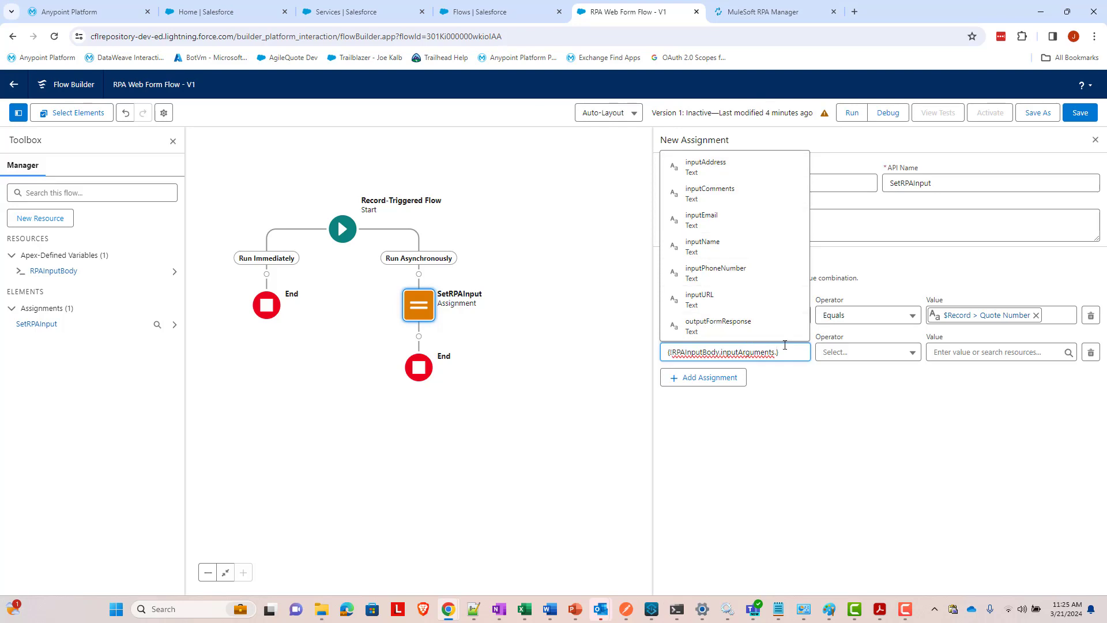
left_click(737, 258)
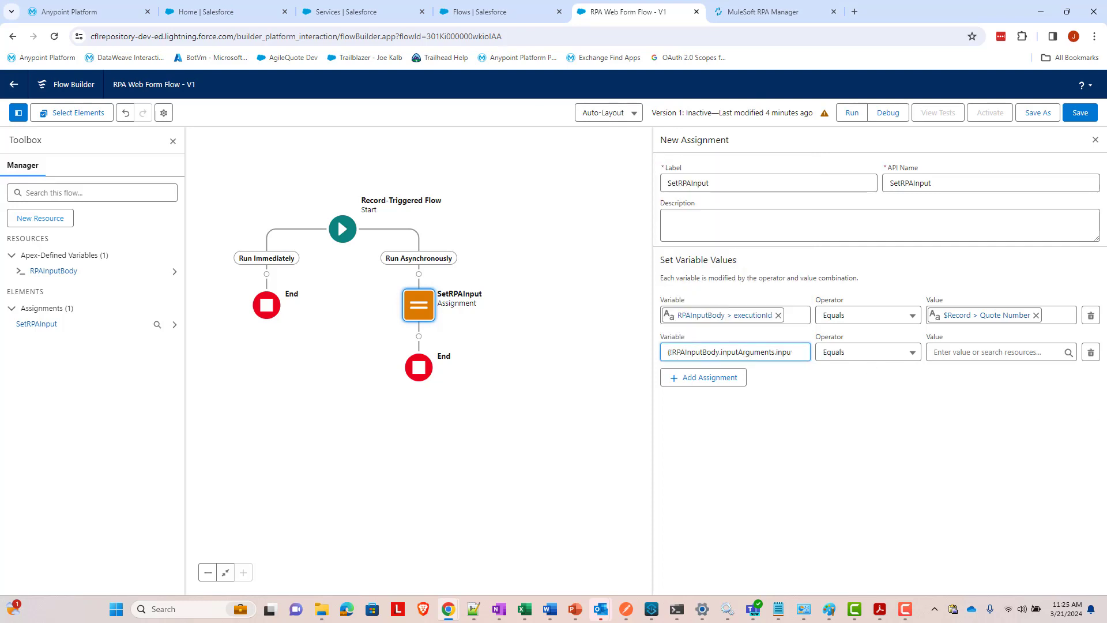
- Set the second row's value to $Record > Opportunity > Account > Name
left_click(964, 352)
type("record")
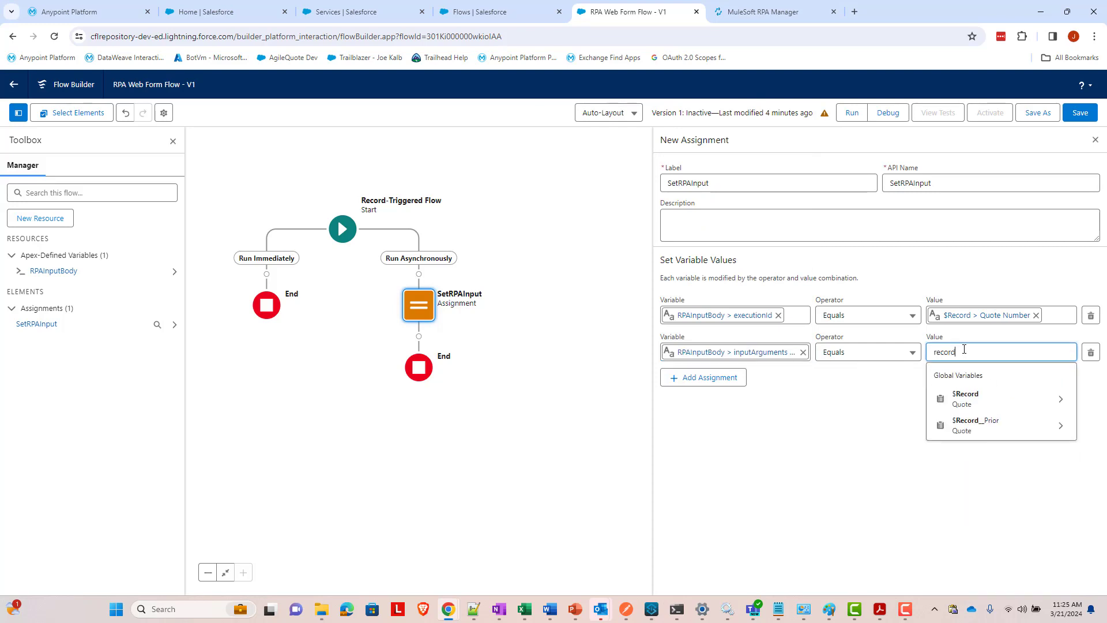
left_click(974, 393)
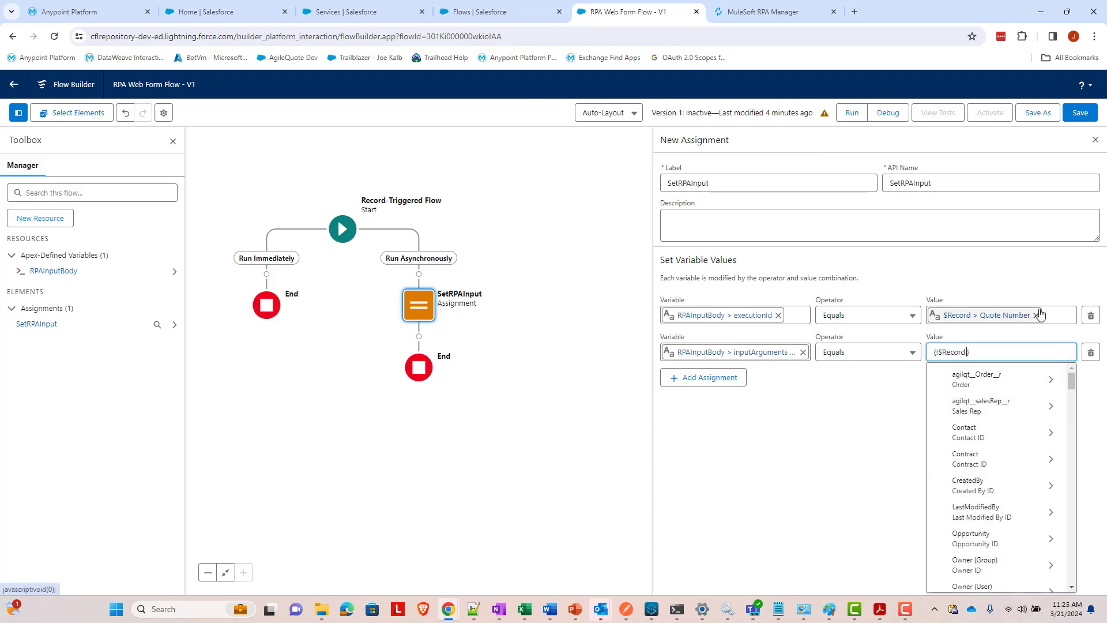
type("opportuni")
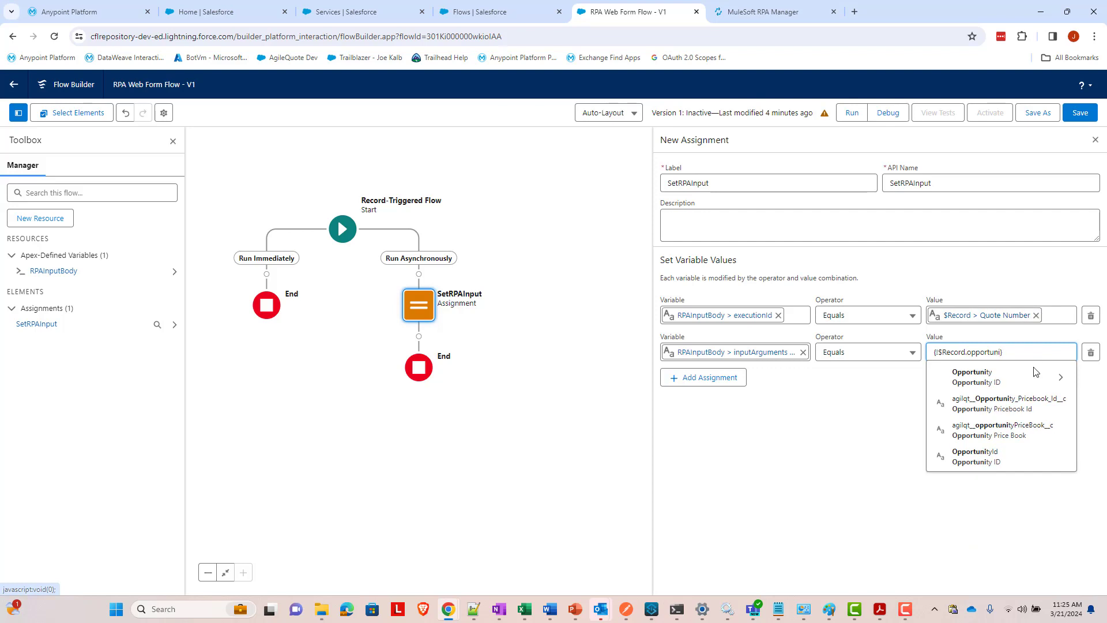
left_click(1032, 381)
type("acc")
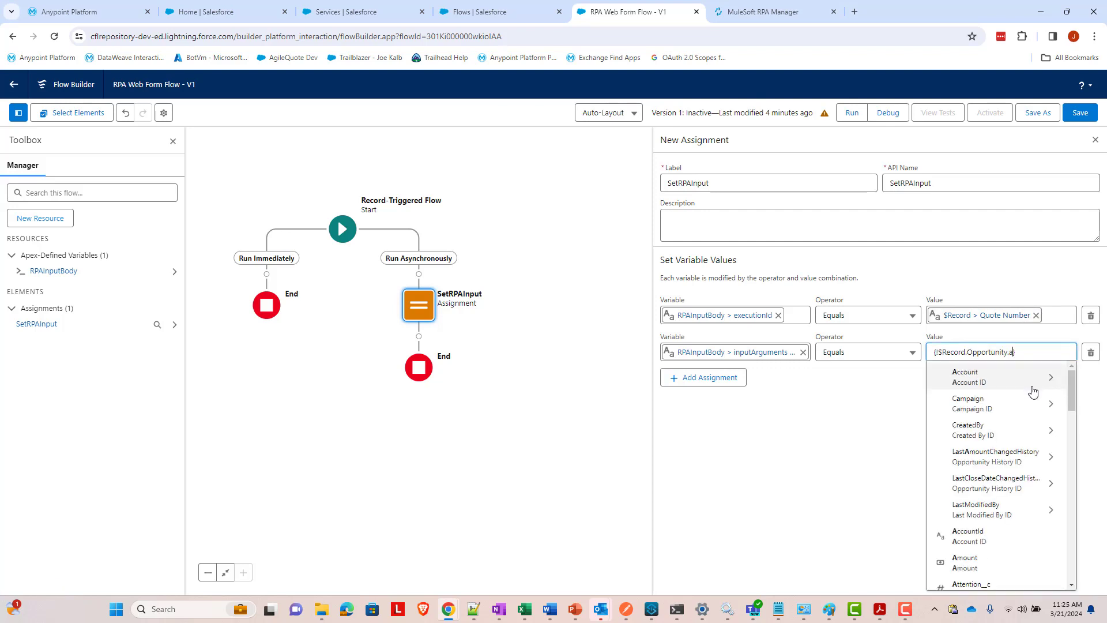
left_click(1021, 388)
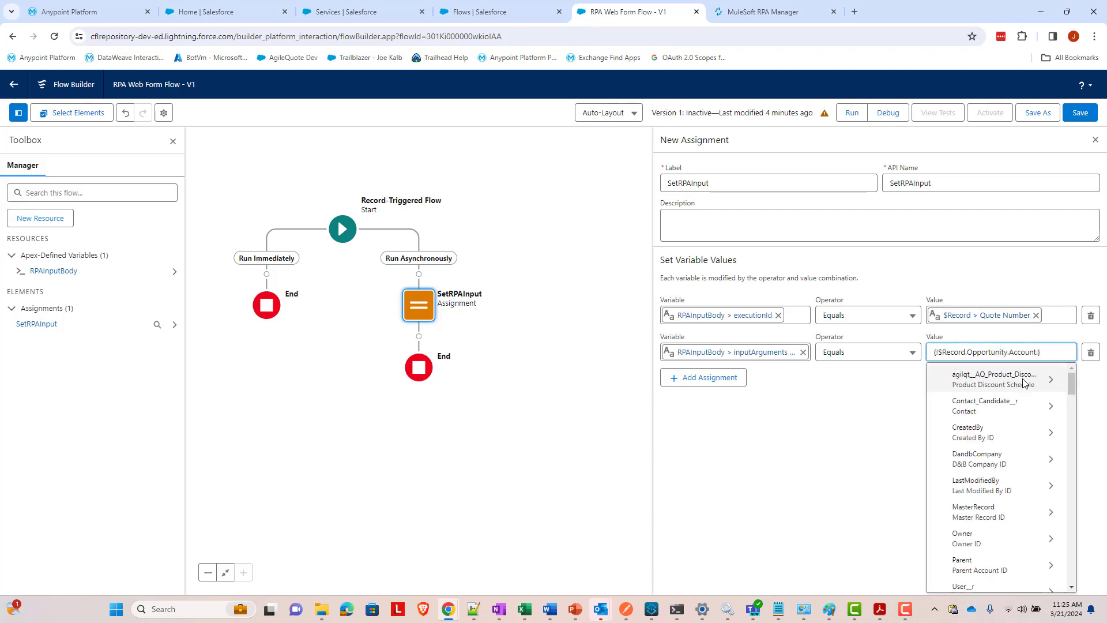
type("name")
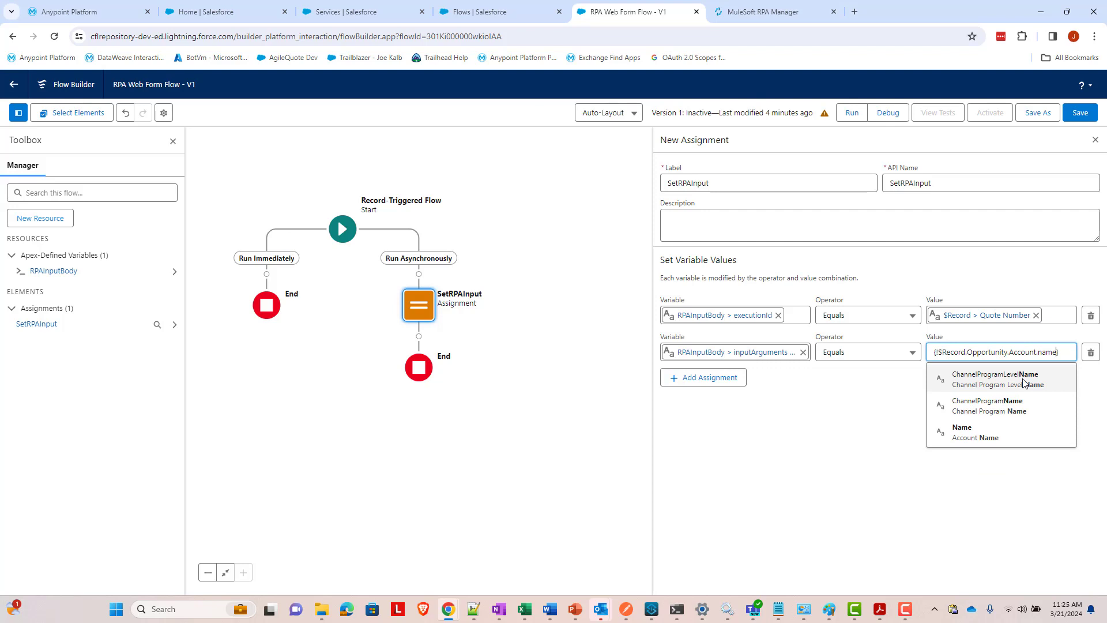
left_click(993, 436)
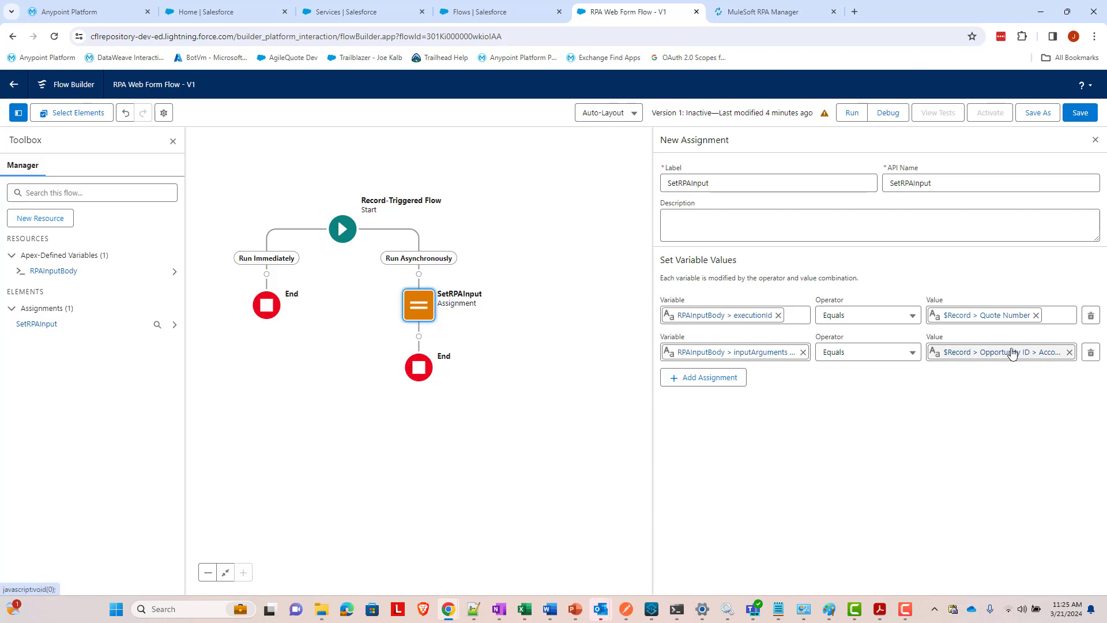
- Add a third assignment row with variable RPAInputBody > inputArguments > inputAddress
left_click(718, 386)
left_click(717, 388)
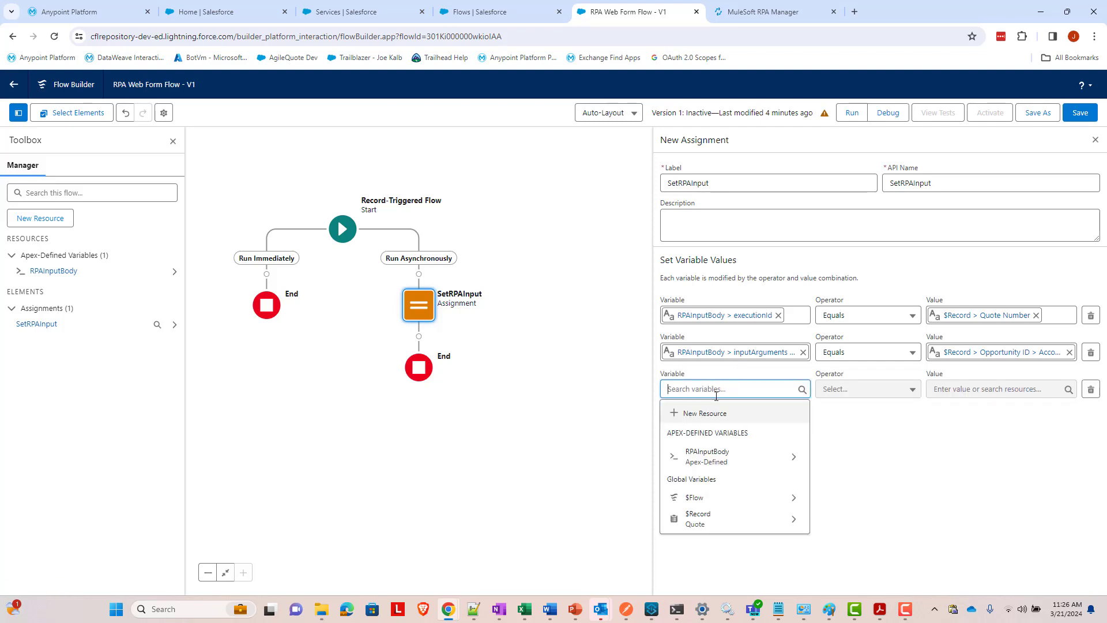
left_click(726, 464)
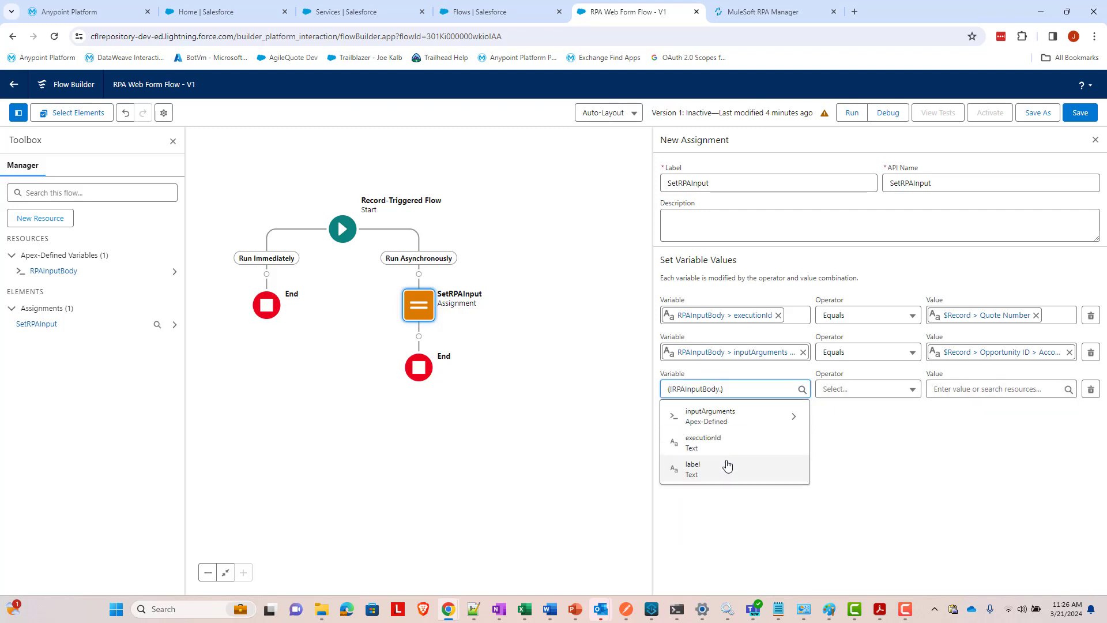
left_click(727, 424)
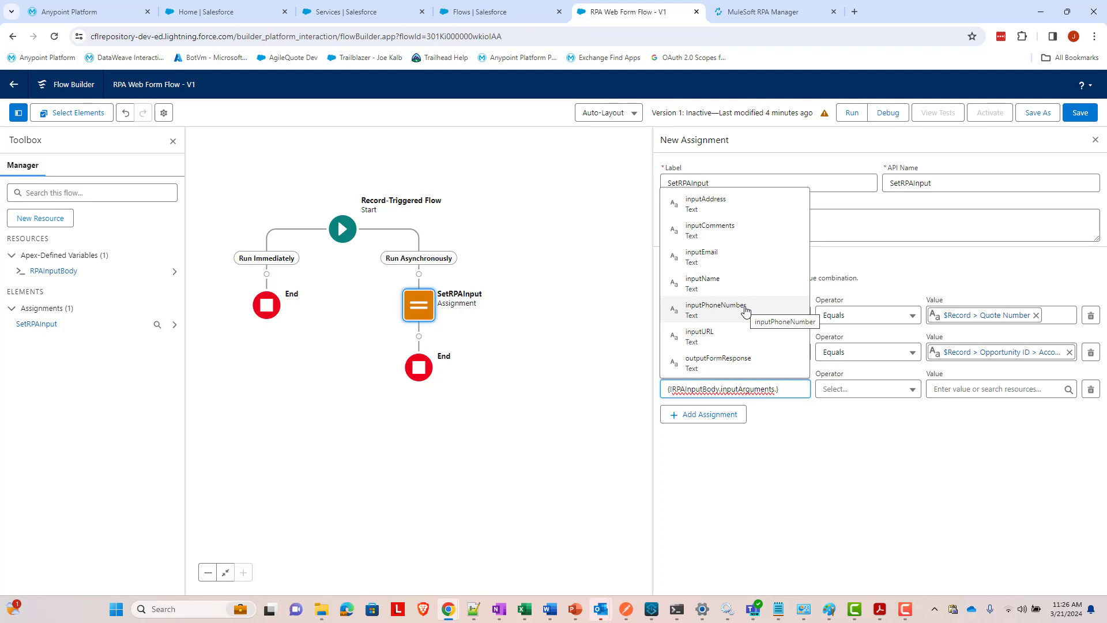
left_click(734, 209)
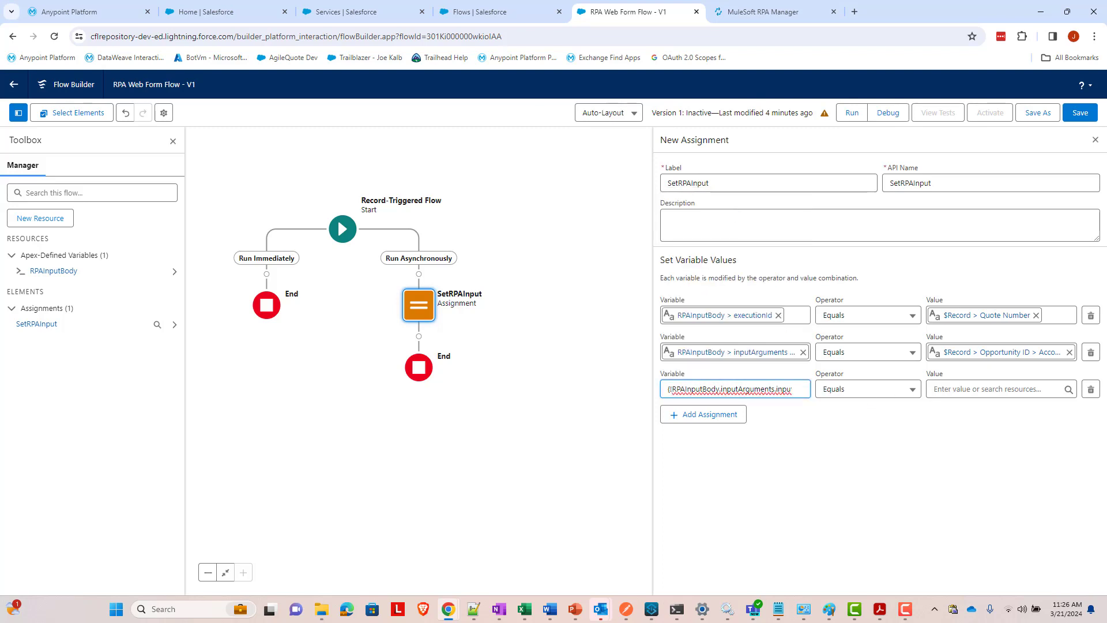
key("alt+Tab")
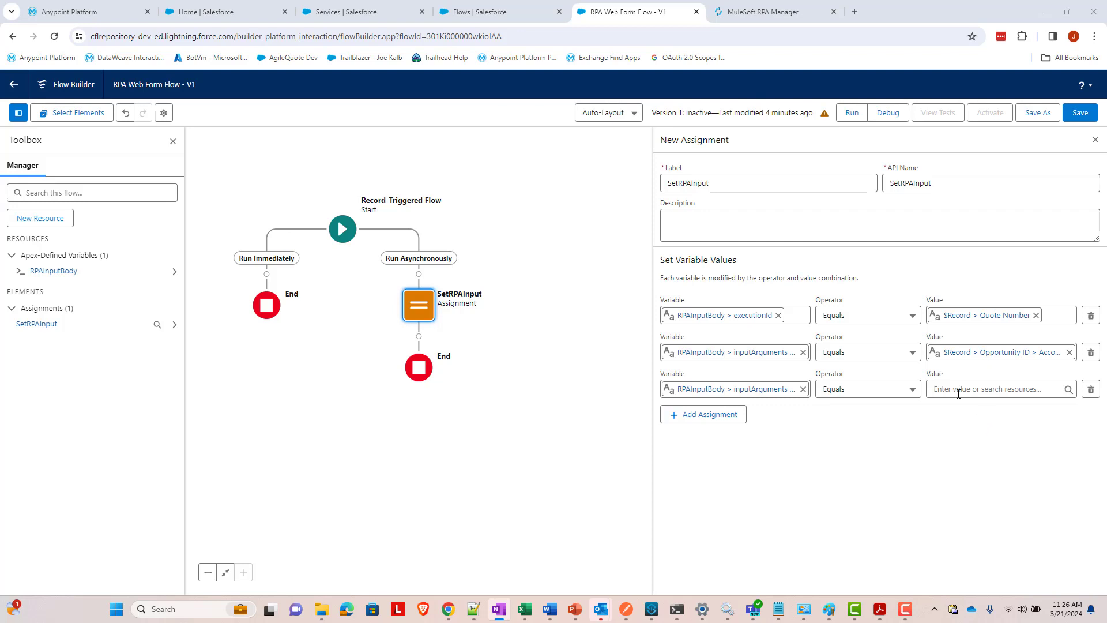
- Paste the billing address formula as the third row's value, then bring the notes window onto this screen
left_click(958, 390)
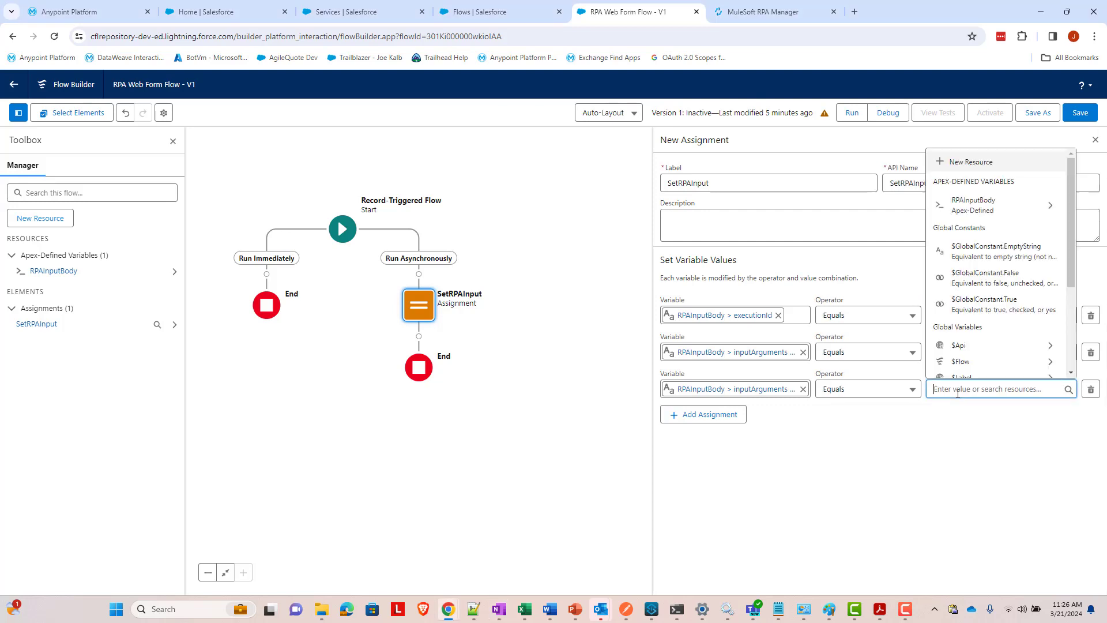
key("ctrl+v")
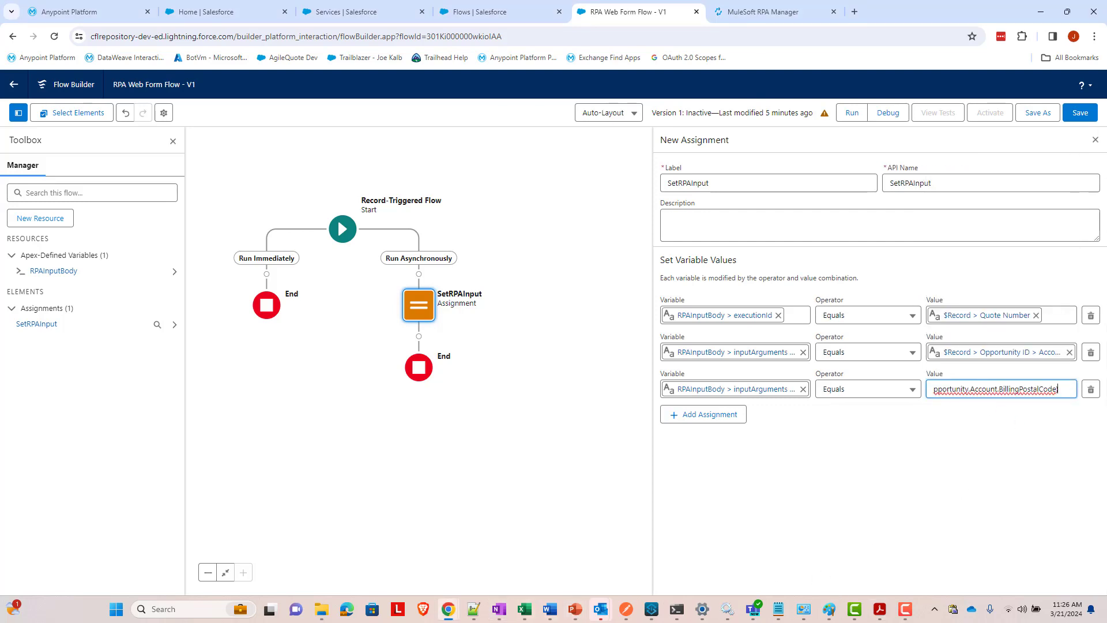
key("alt+Tab")
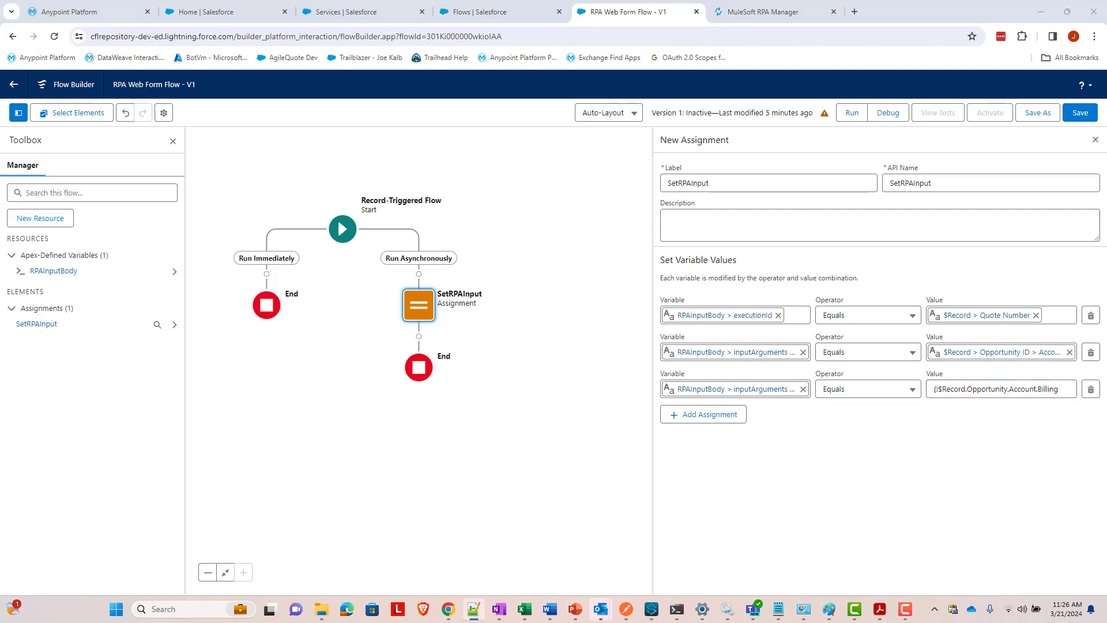
left_click_drag(1106, 496, 916, 492)
- Maximize Notepad++ and show the note holding the billing address formula
double_click(662, 308)
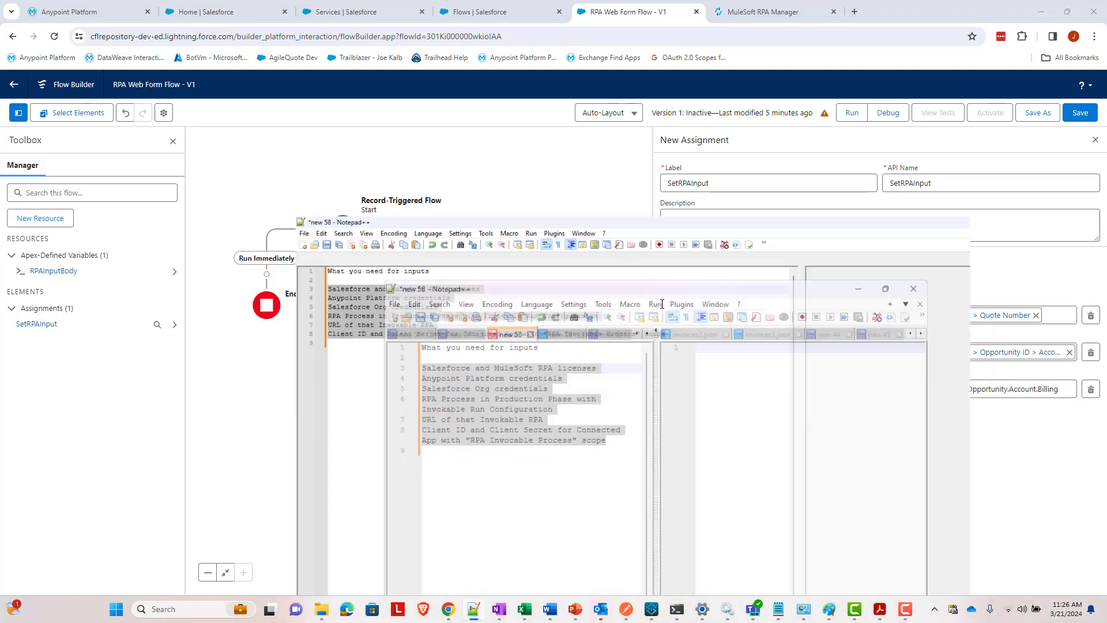
scroll(237, 172, "down", 1)
scroll(242, 171, "up", 1)
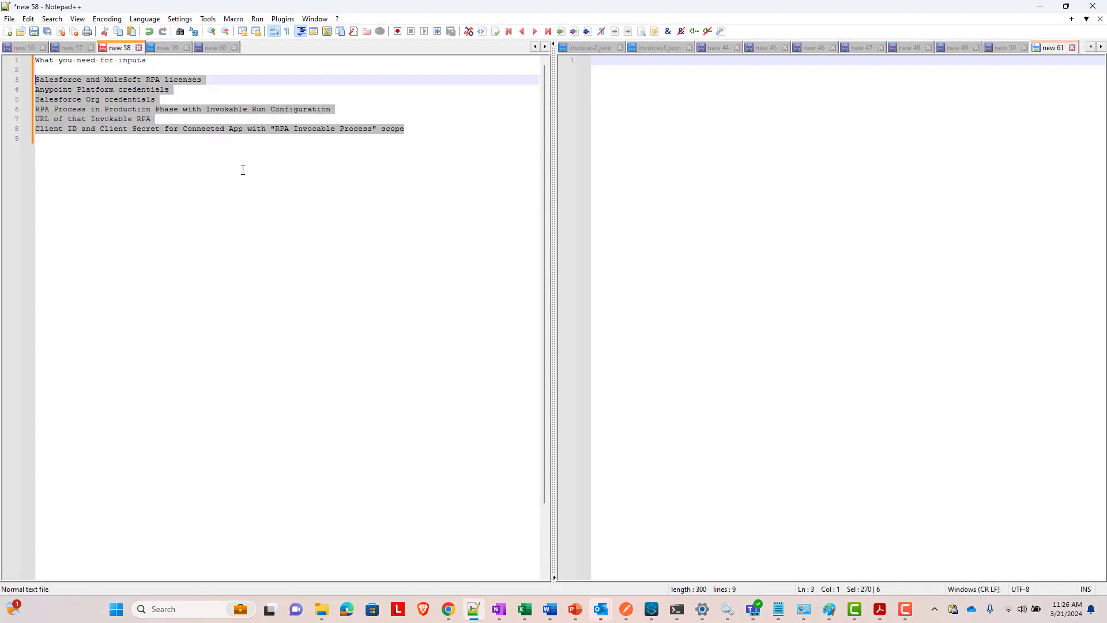
left_click(215, 47)
left_click(492, 151)
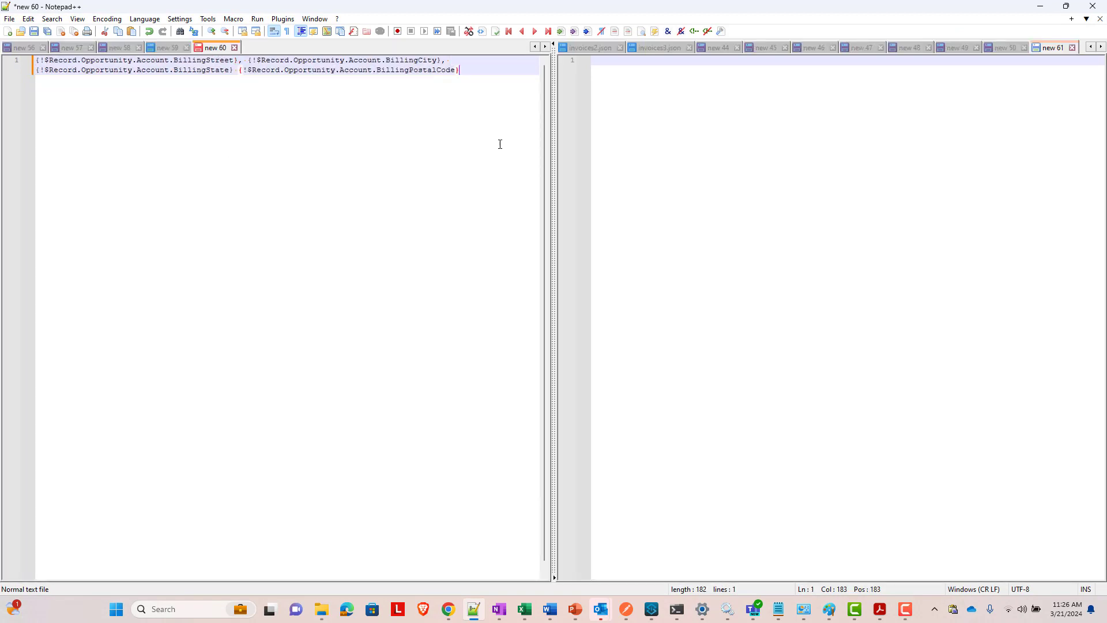
key("ctrl+a")
left_click(294, 128)
- Highlight BillingStreet, BillingCity, BillingState and BillingPostalCode in the formula, then minimize Notepad++
double_click(189, 61)
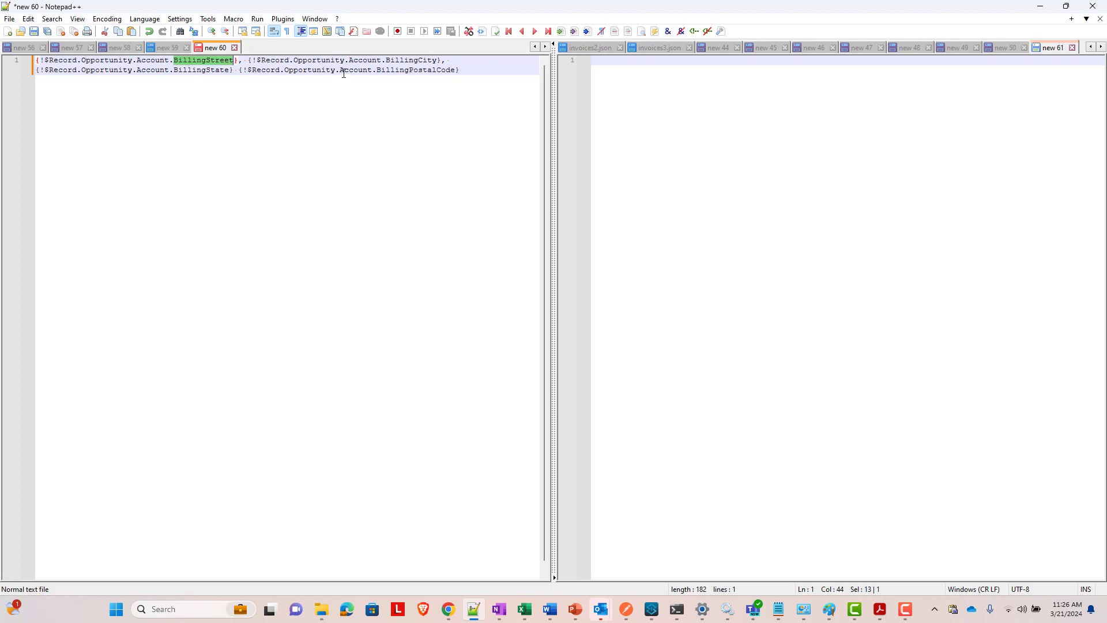
double_click(404, 60)
double_click(216, 72)
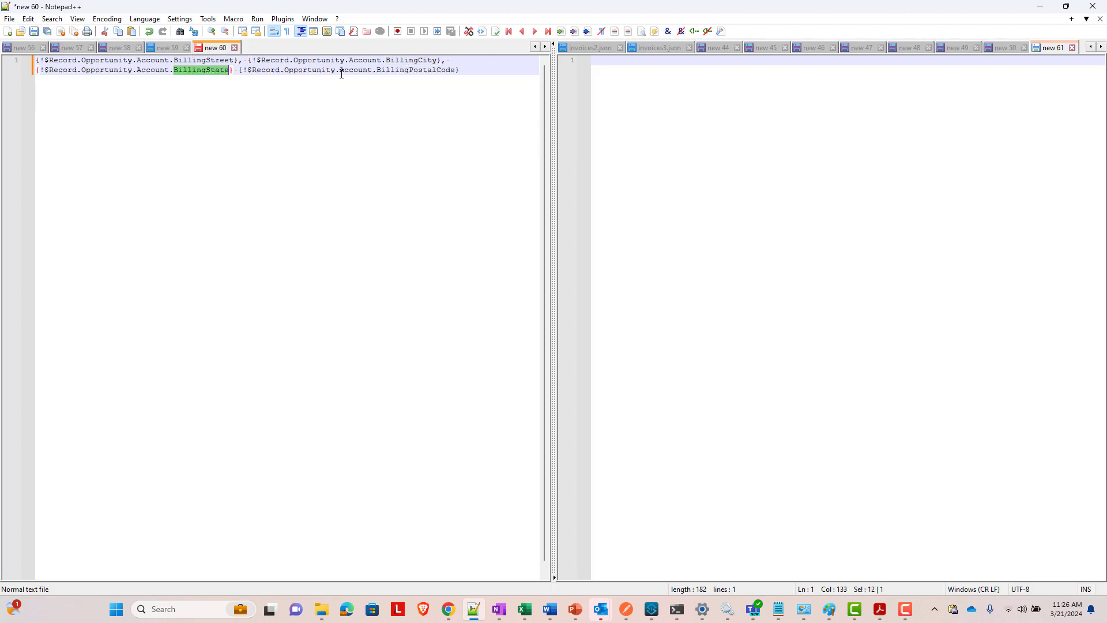
double_click(416, 71)
left_click(241, 61)
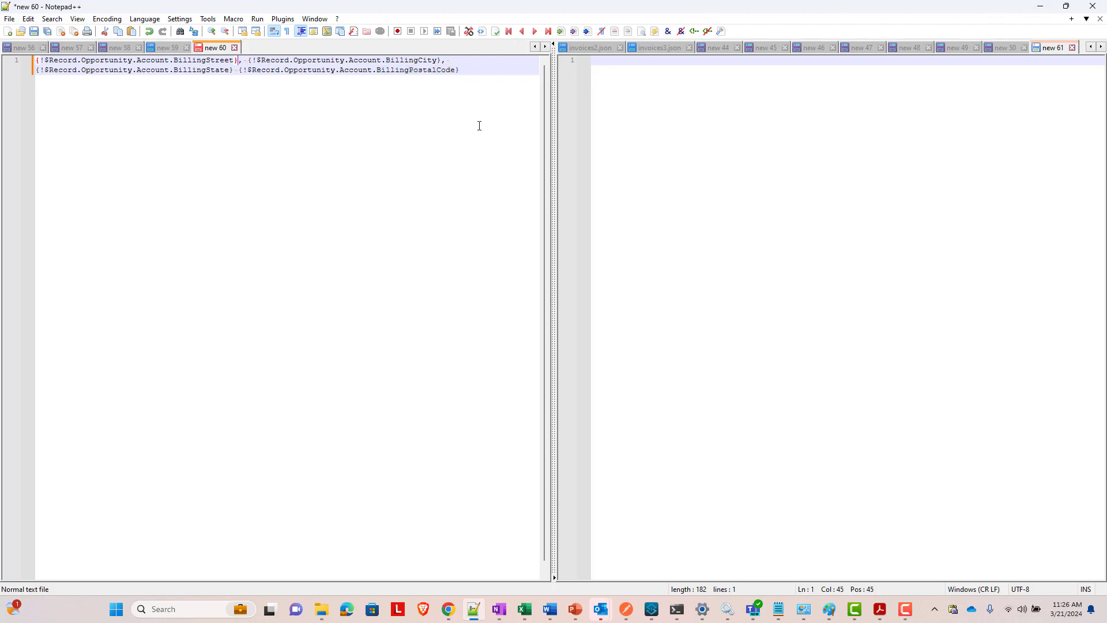
left_click(1039, 7)
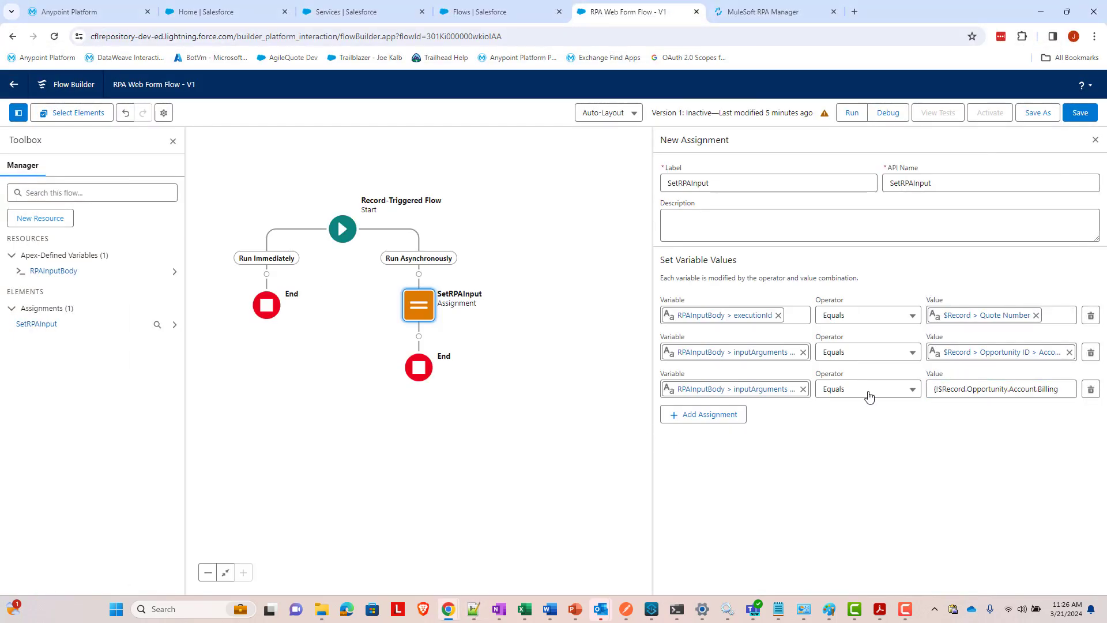
- Add a fourth assignment row with variable RPAInputBody > inputArguments > inputEmail
left_click(715, 423)
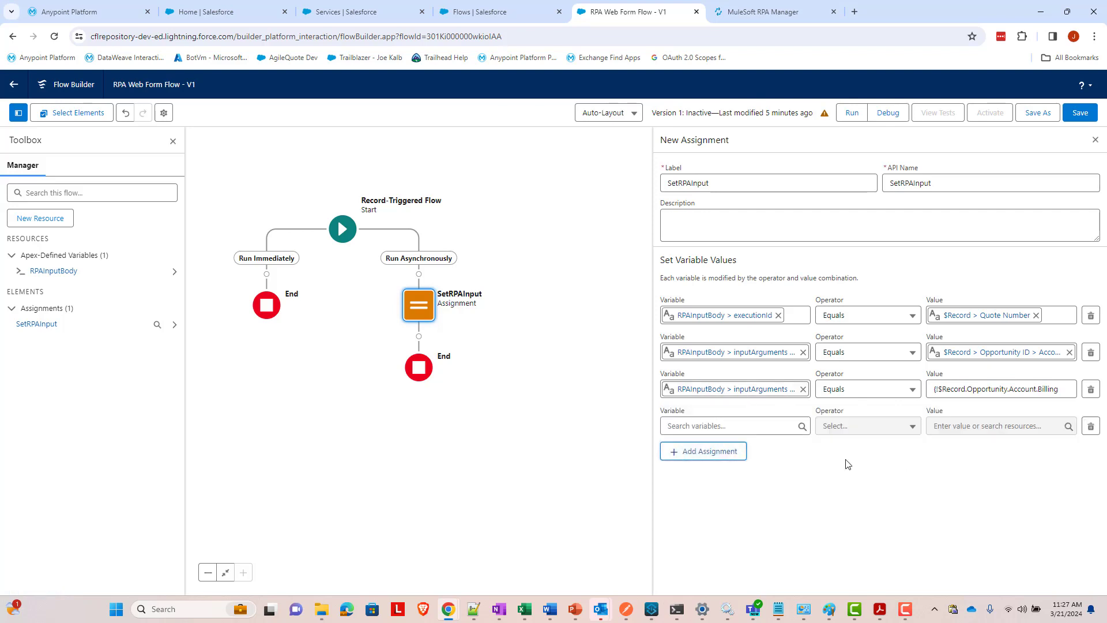
left_click(755, 430)
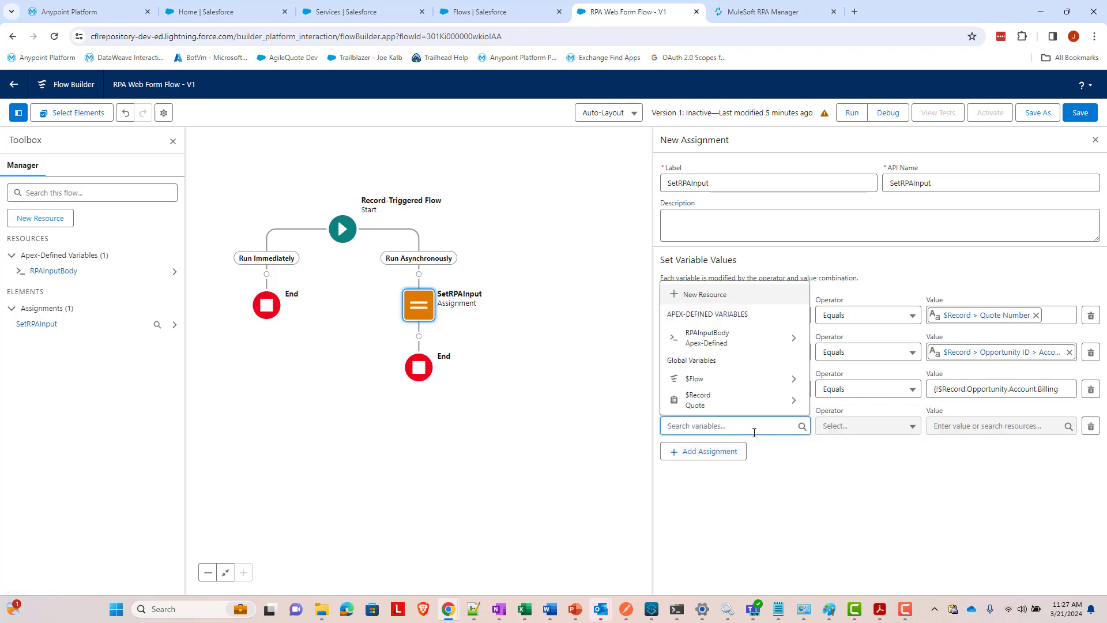
left_click(745, 350)
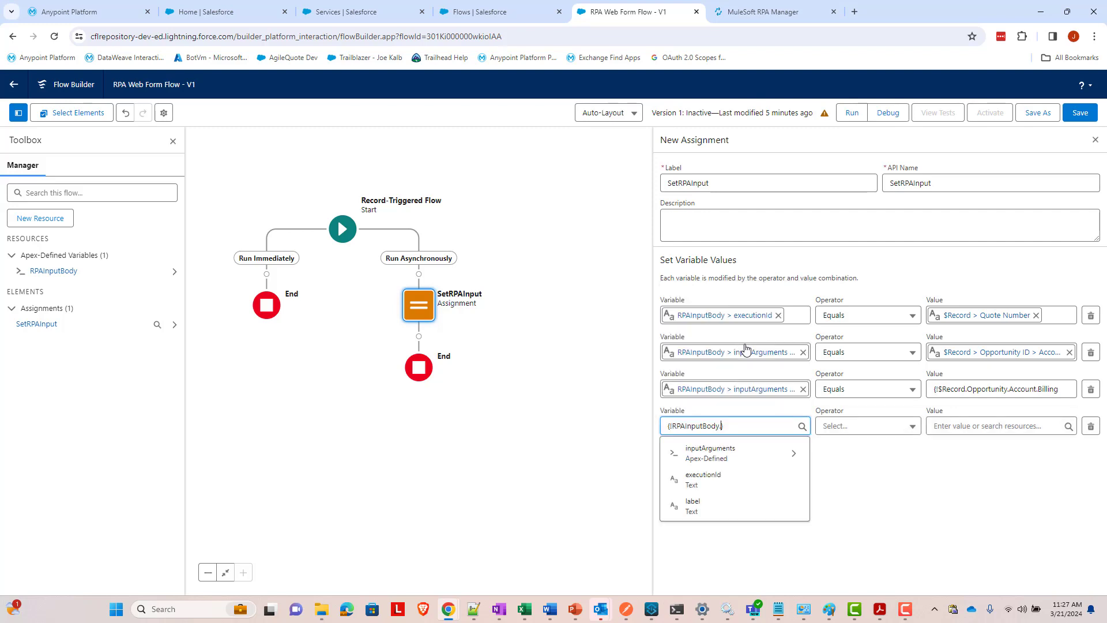
left_click(737, 465)
left_click(709, 294)
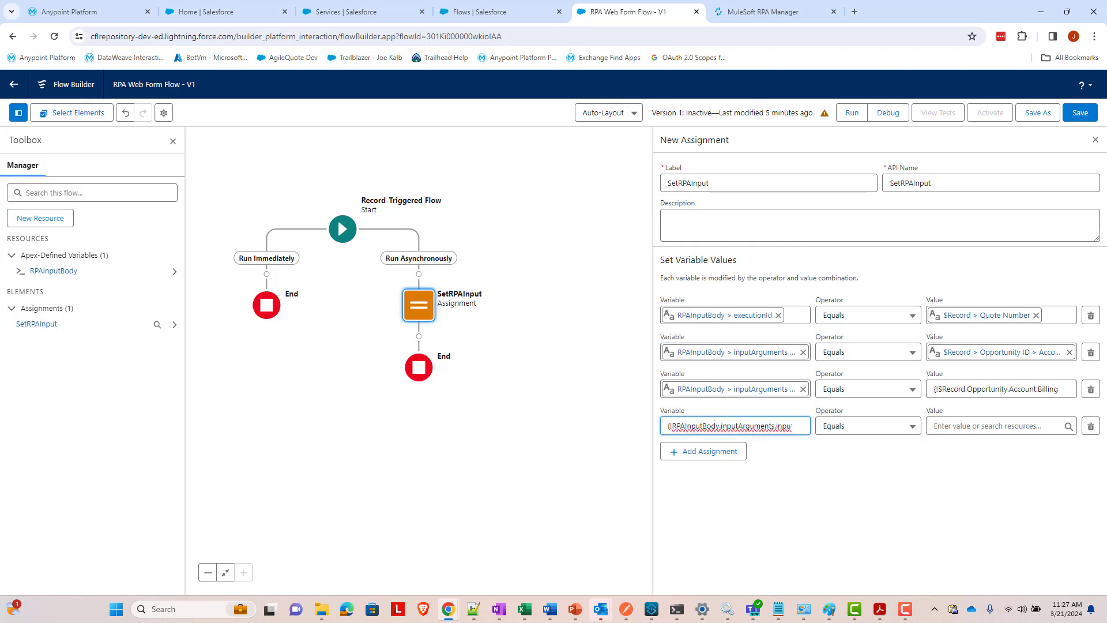
- Set the fourth row's value to {!$Record.Opportunity.Account.Owner.Email}
left_click(954, 426)
type("re")
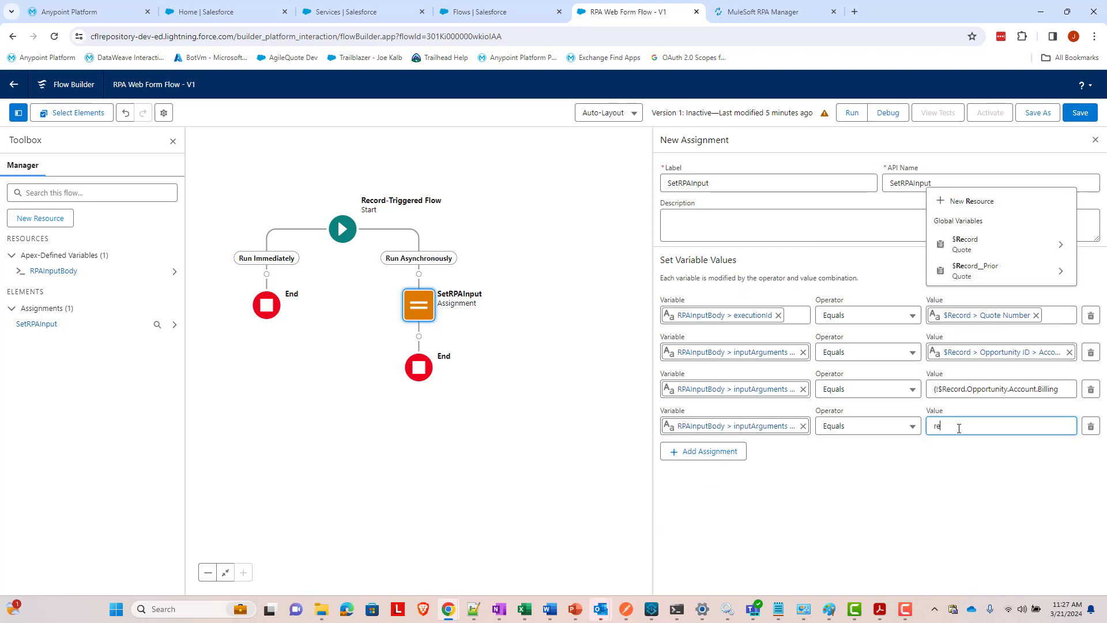
type("cord")
key("Down")
key("Return")
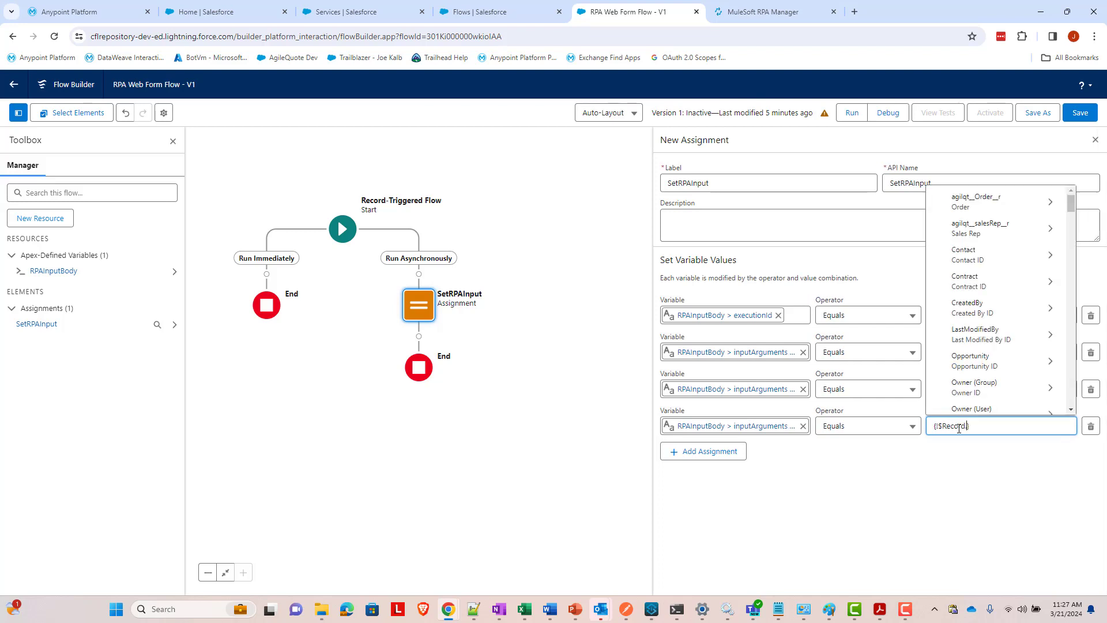
type("Opportu")
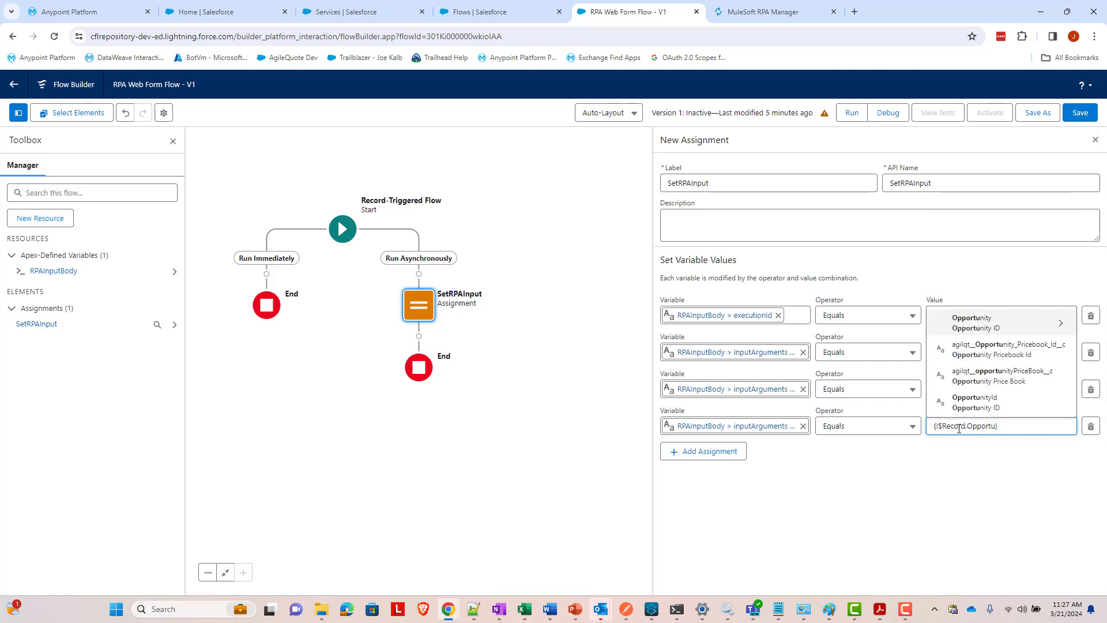
key("Return")
type("Account")
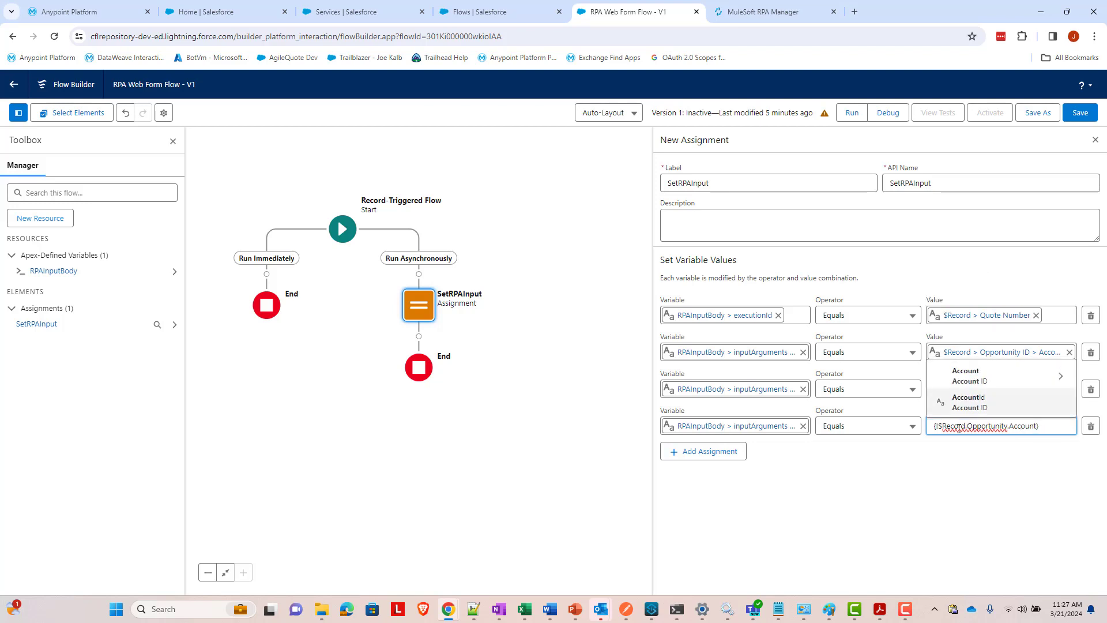
type(".Owne")
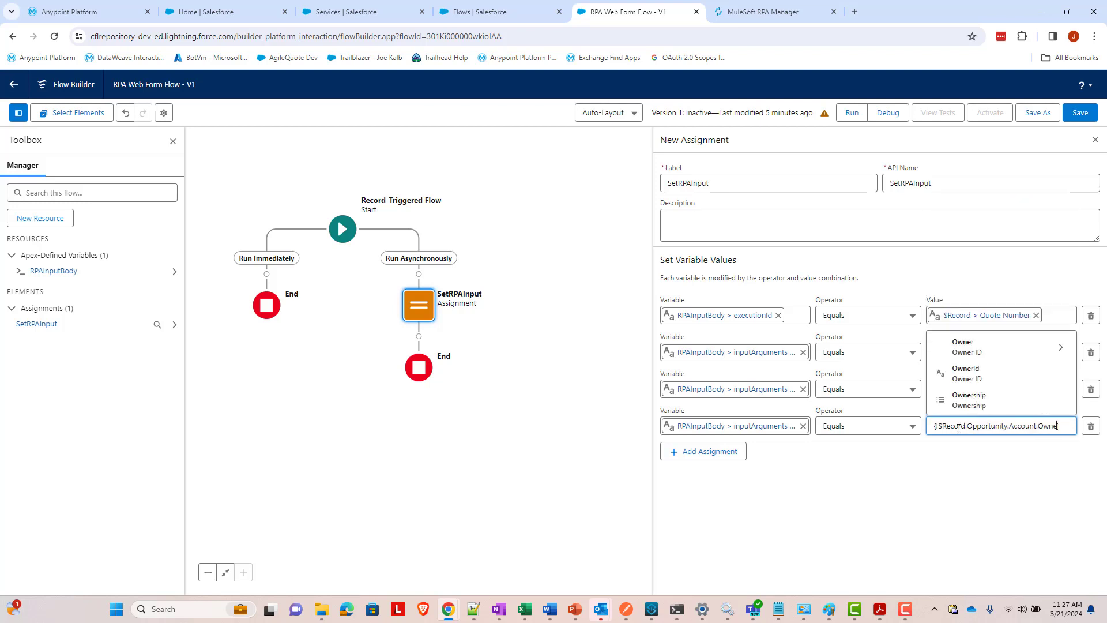
type("r")
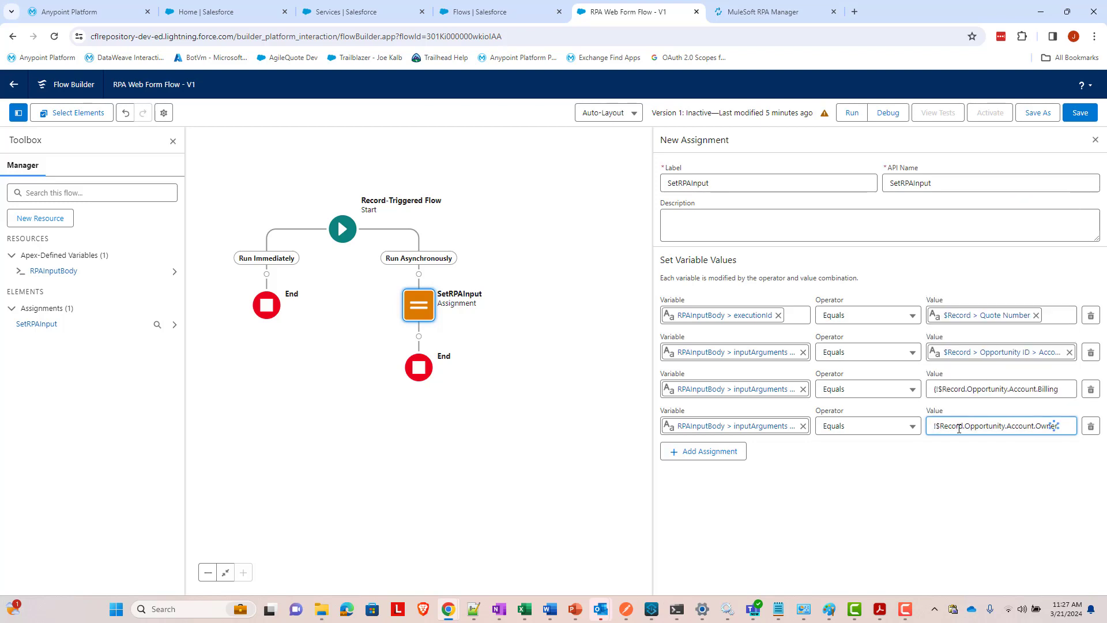
type(".email")
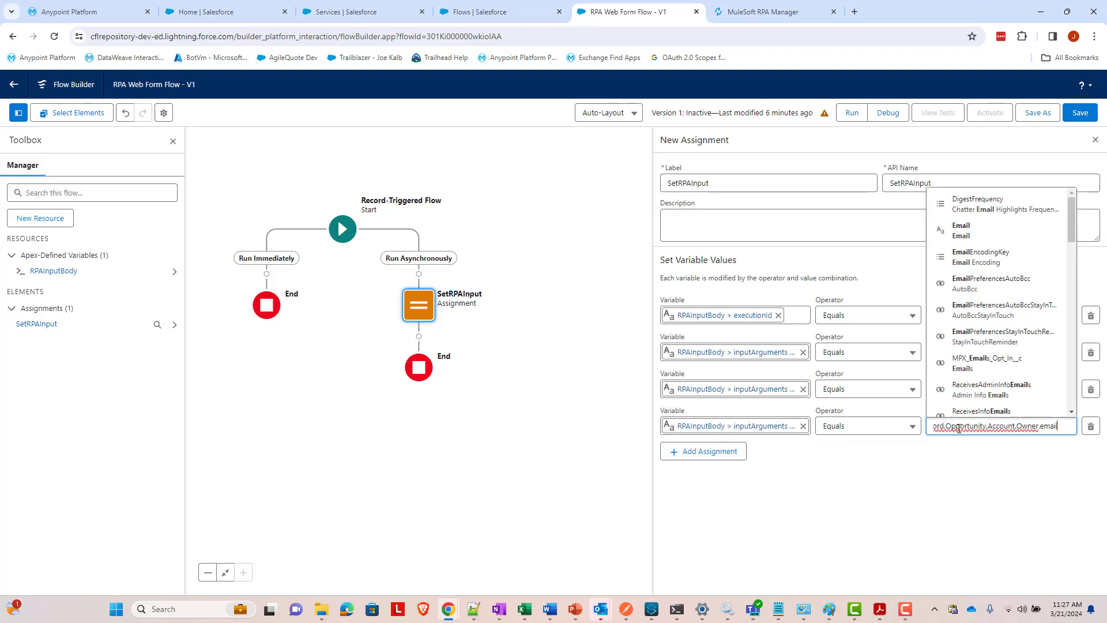
left_click(975, 230)
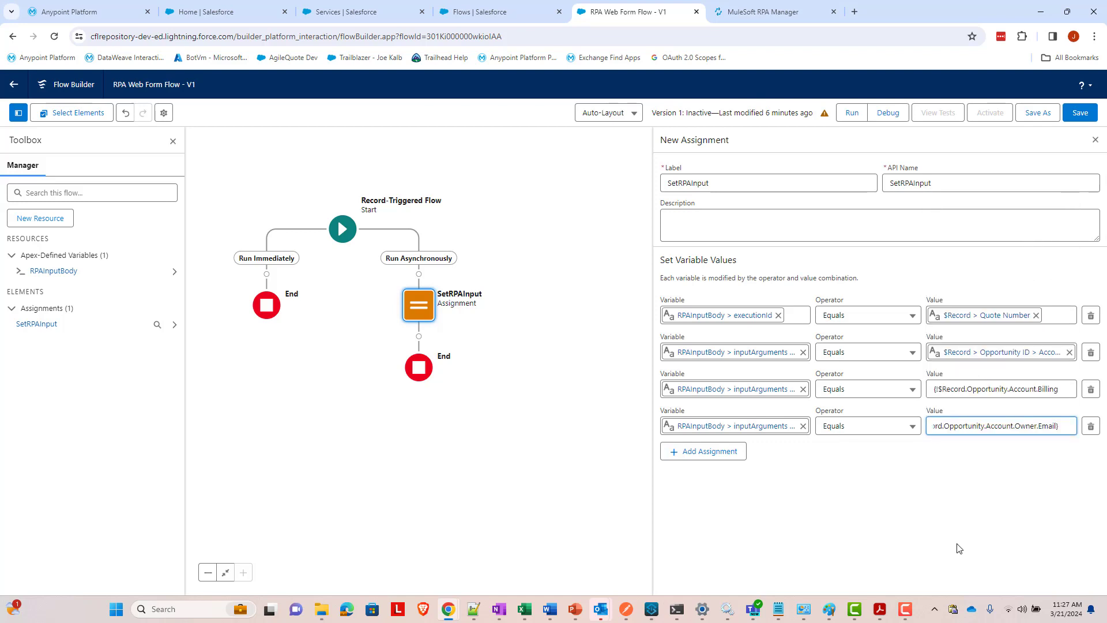
- Add a fifth assignment row targeting RPAInputBody > inputArguments
left_click(721, 456)
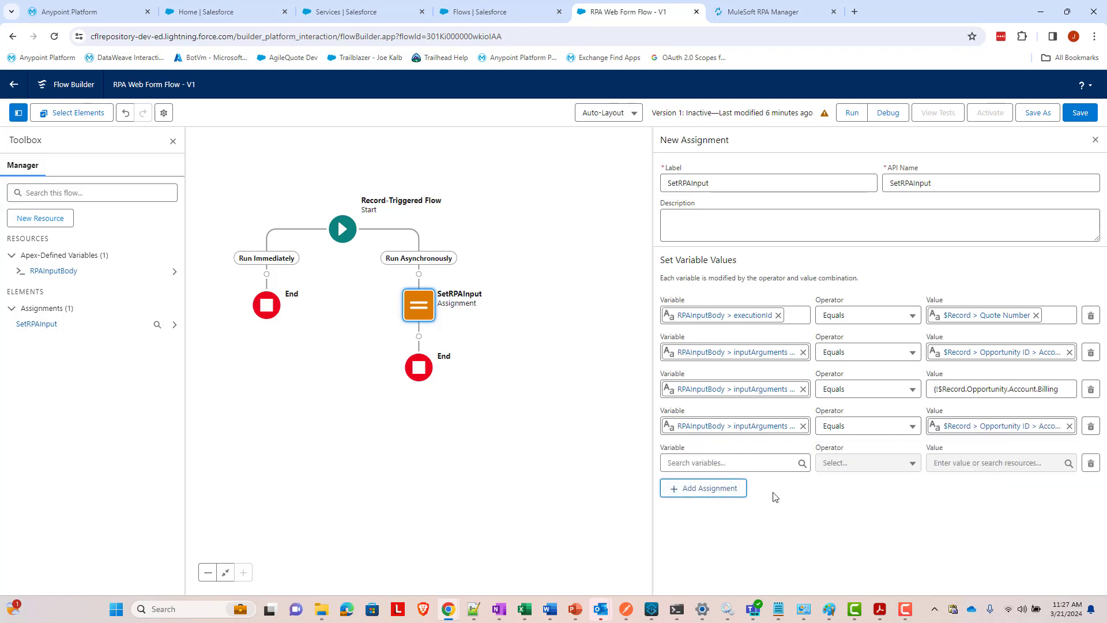
left_click(762, 463)
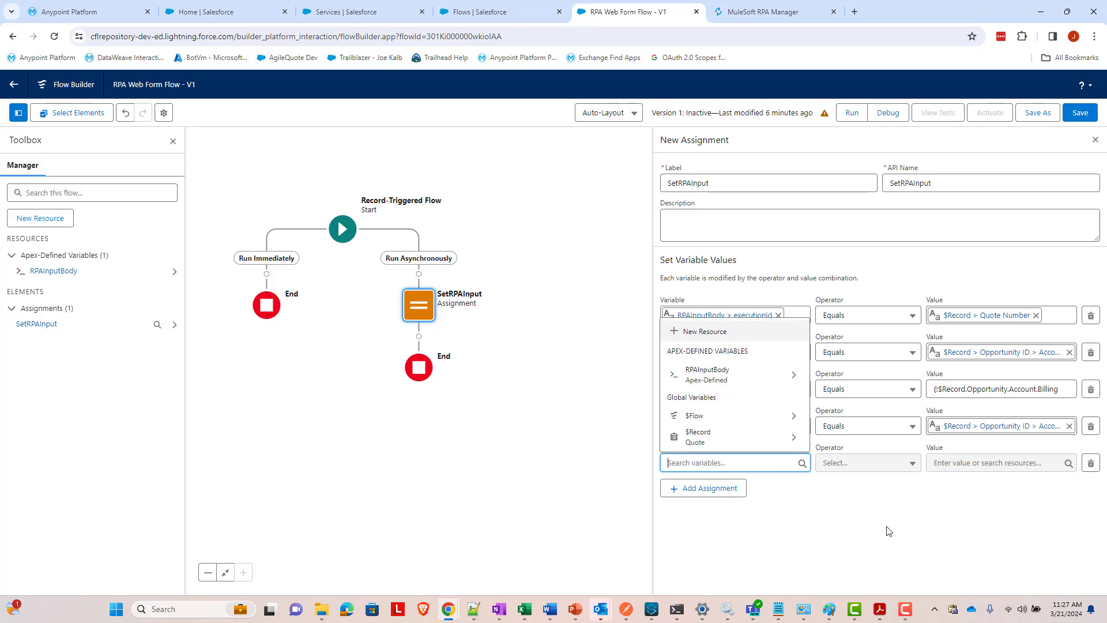
type("RPA")
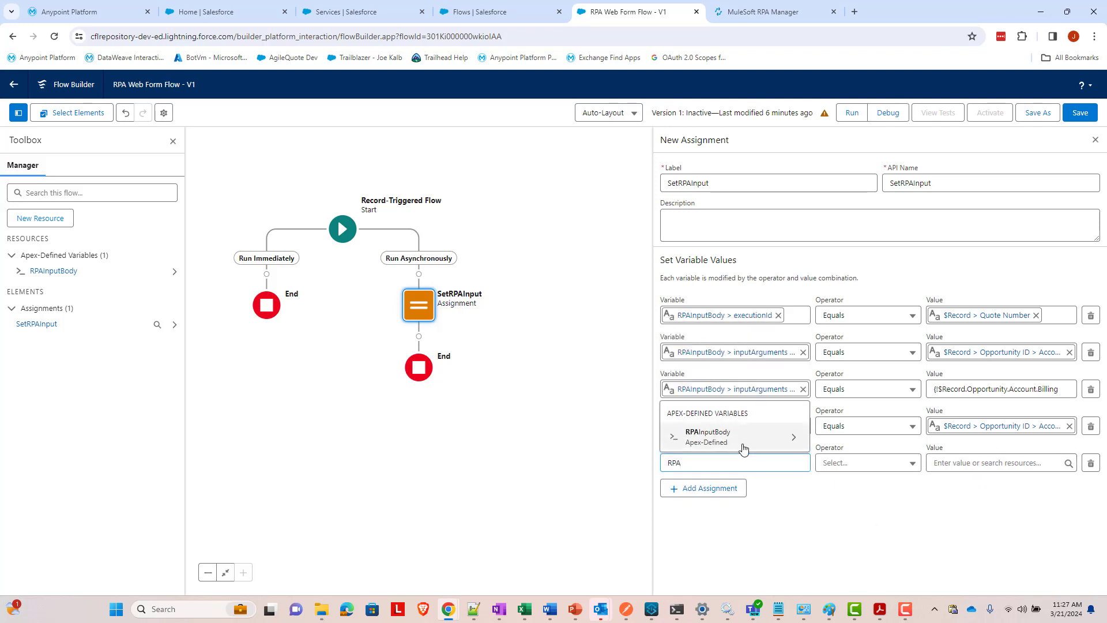
left_click(744, 449)
left_click(751, 387)
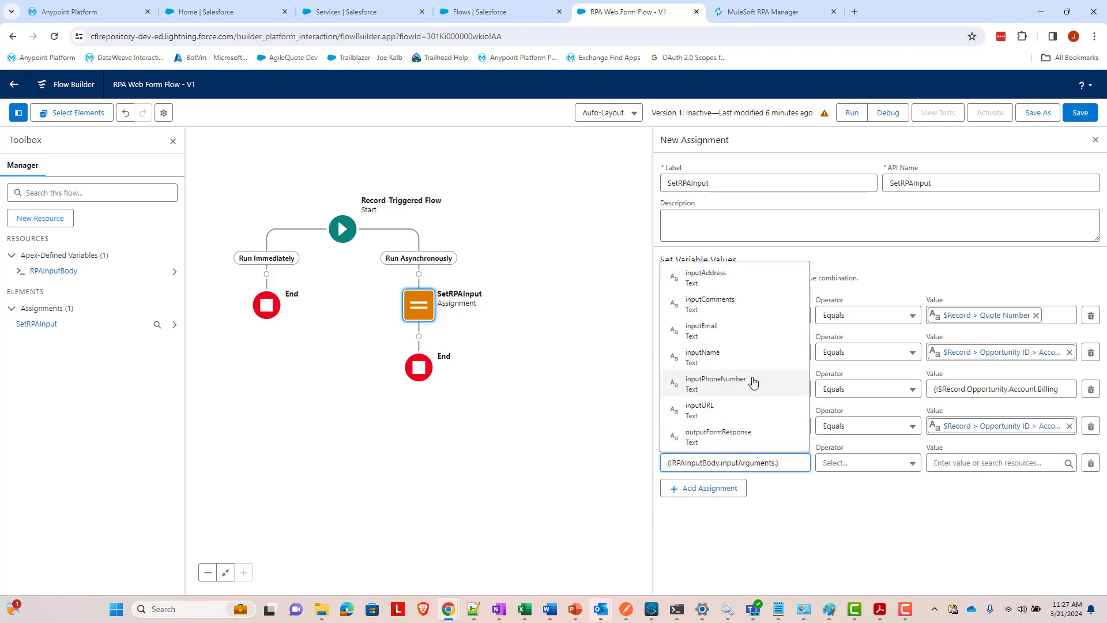
- Choose the fifth row's input argument and set its value to {!$Record.Opportunity.Account.Phone}
left_click(753, 383)
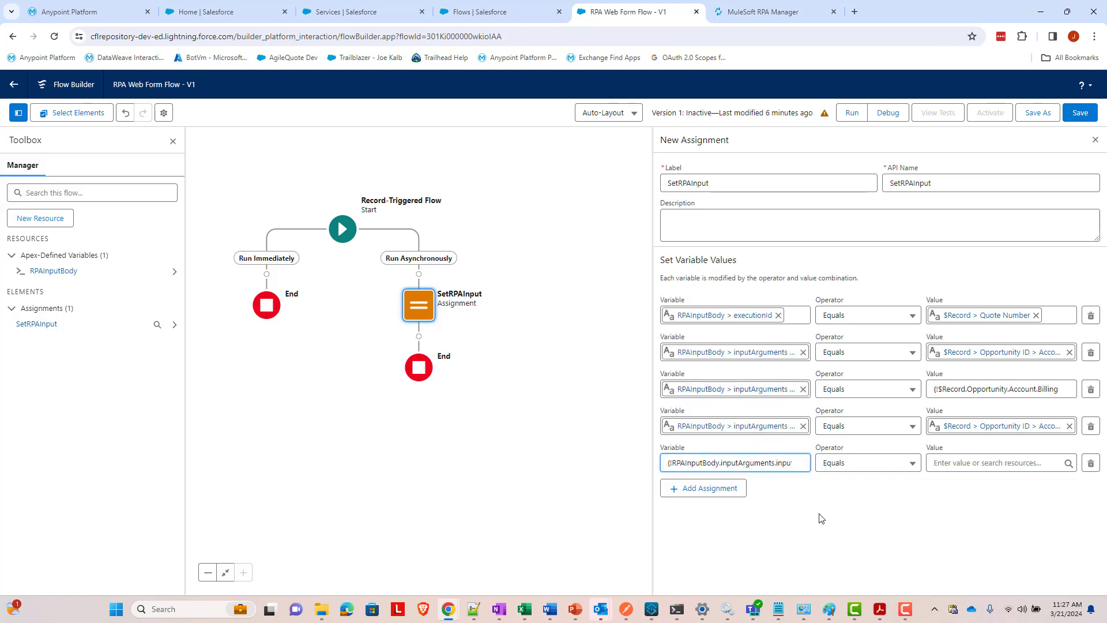
left_click(941, 460)
type("Record")
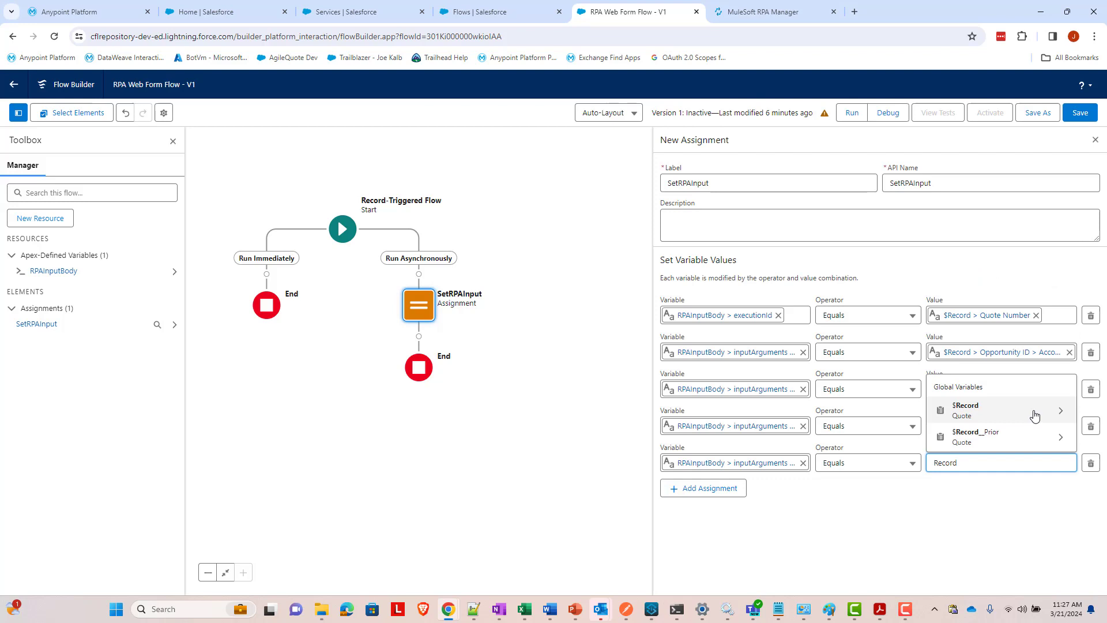
left_click(1035, 416)
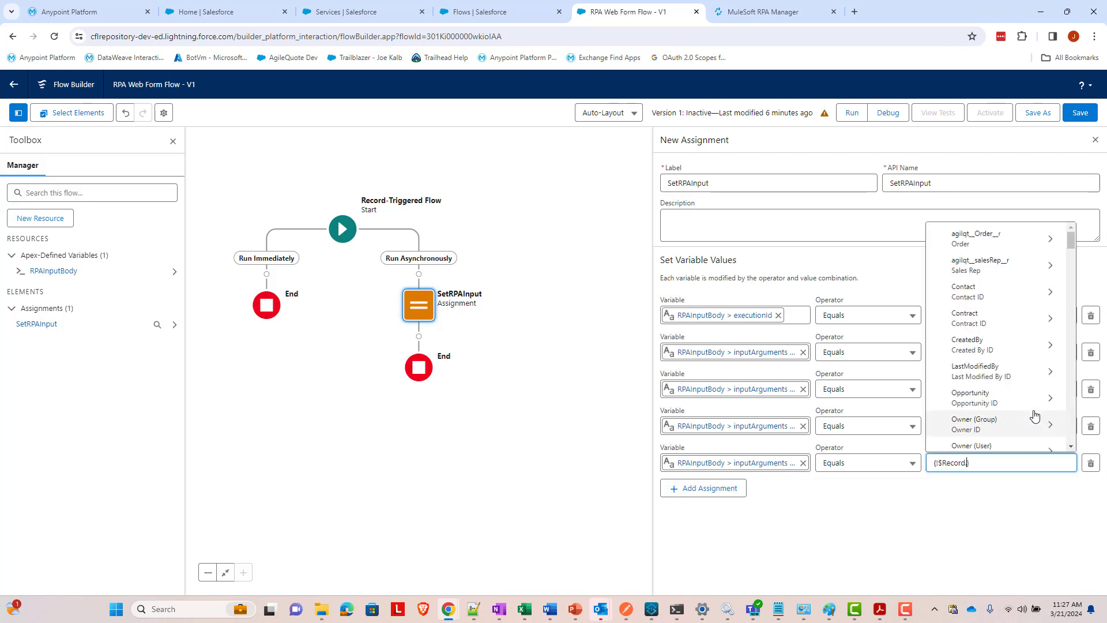
type("Opp")
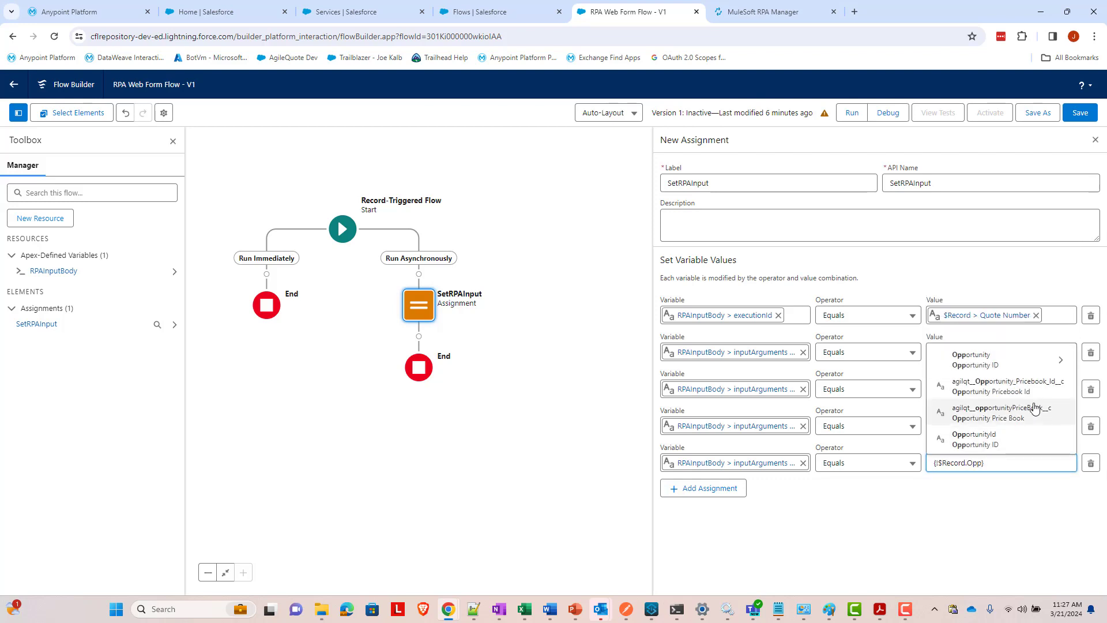
left_click(1035, 364)
type("Account")
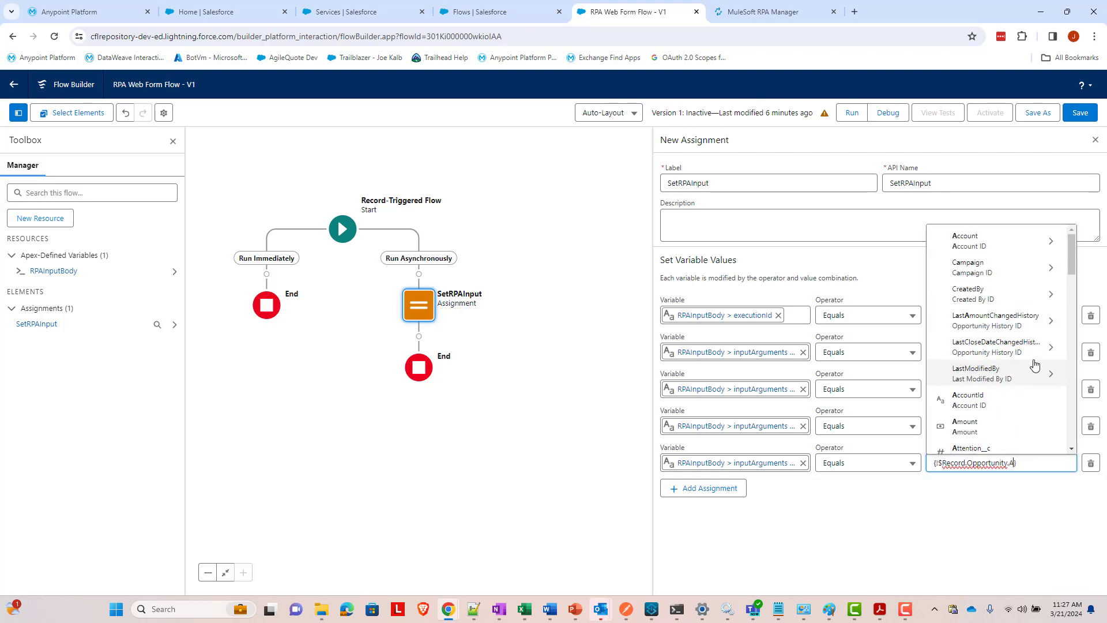
left_click(992, 411)
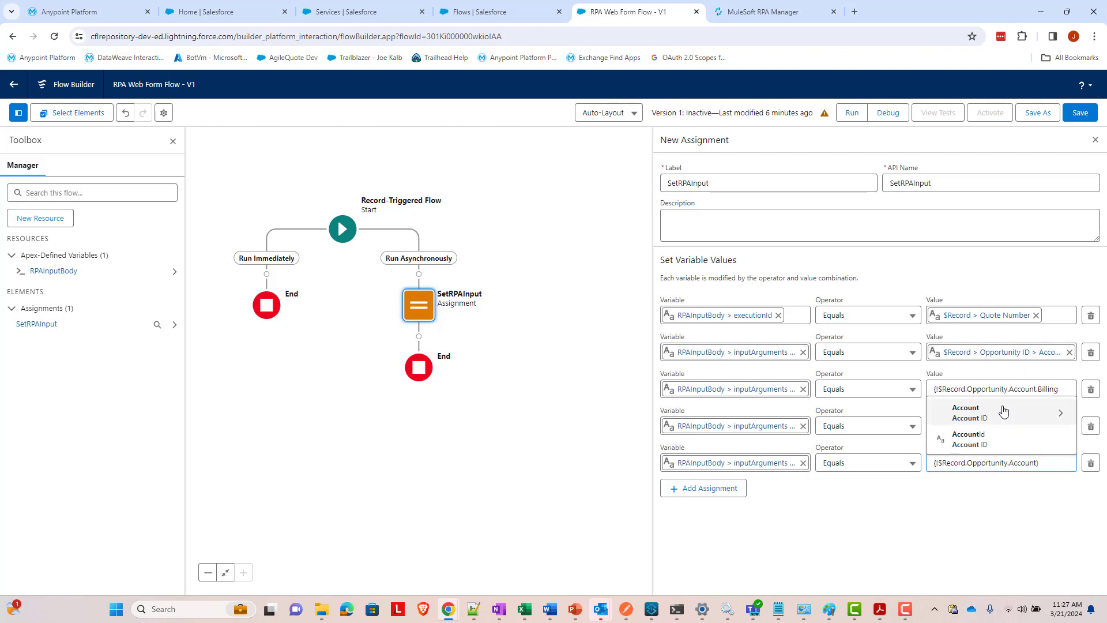
key("BackSpace")
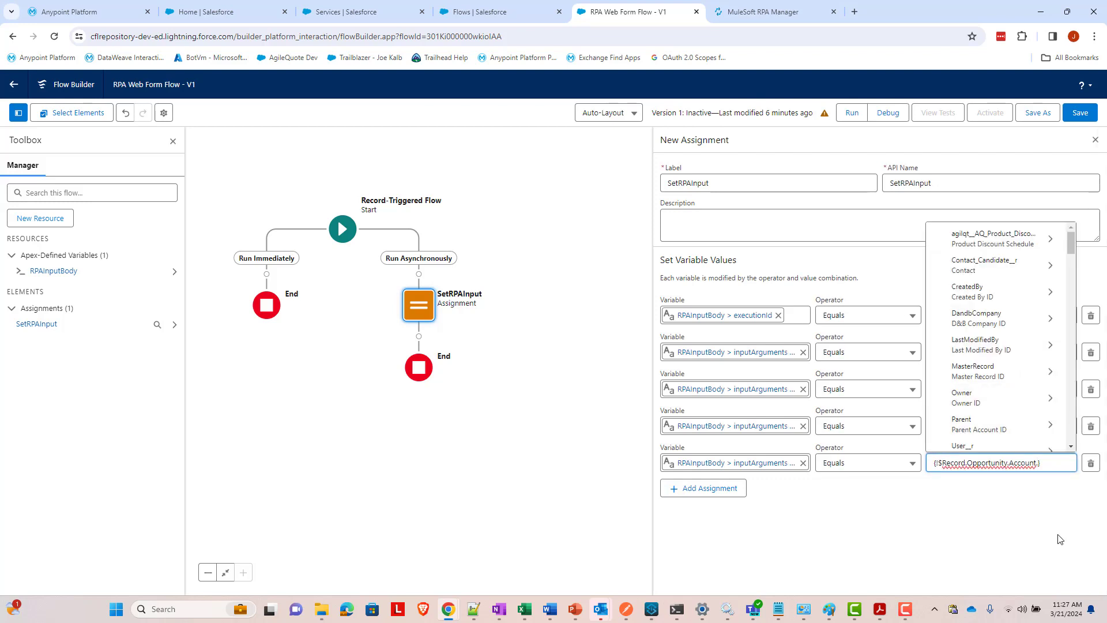
type("Phone")
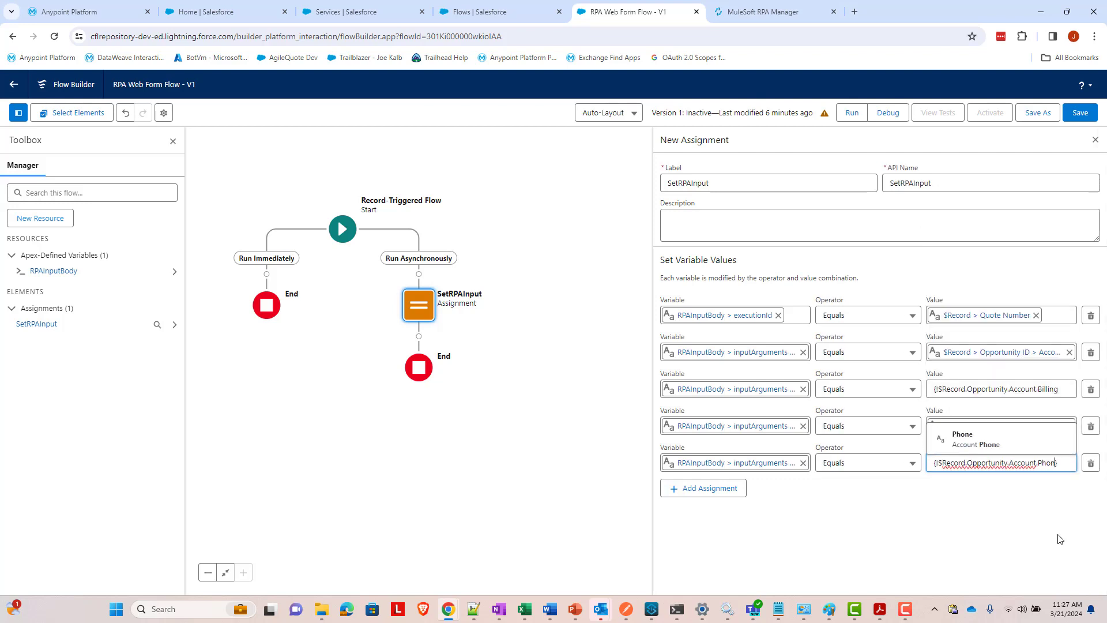
left_click(1001, 443)
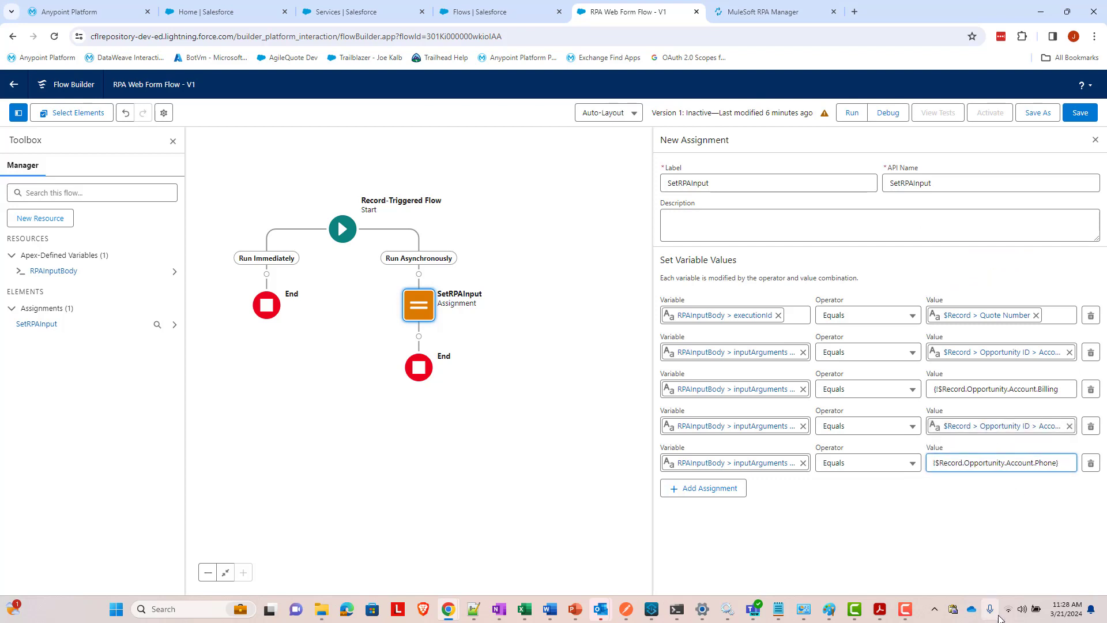
- Add a sixth assignment row with variable RPAInputBody > inputArguments > inputComments
left_click(725, 490)
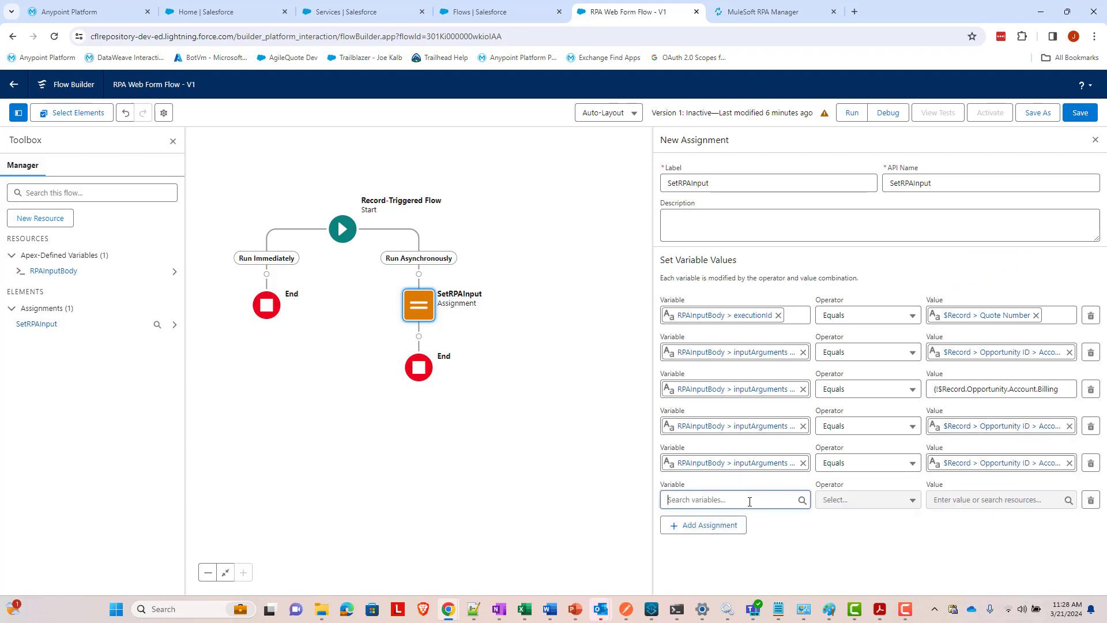
left_click(750, 500)
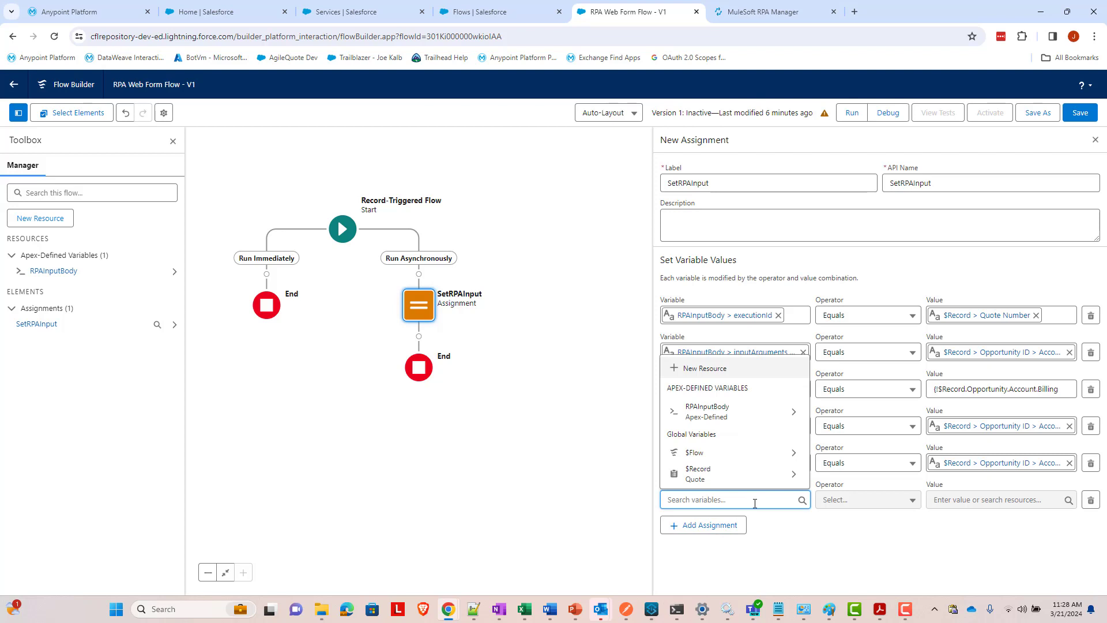
type("RPAInputBody")
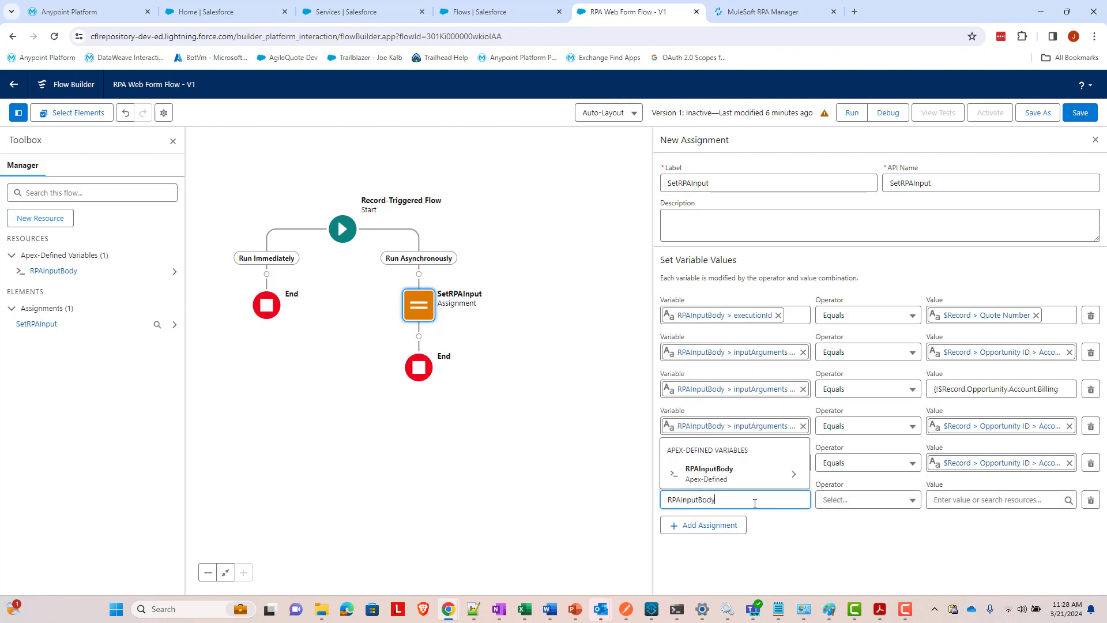
left_click(734, 474)
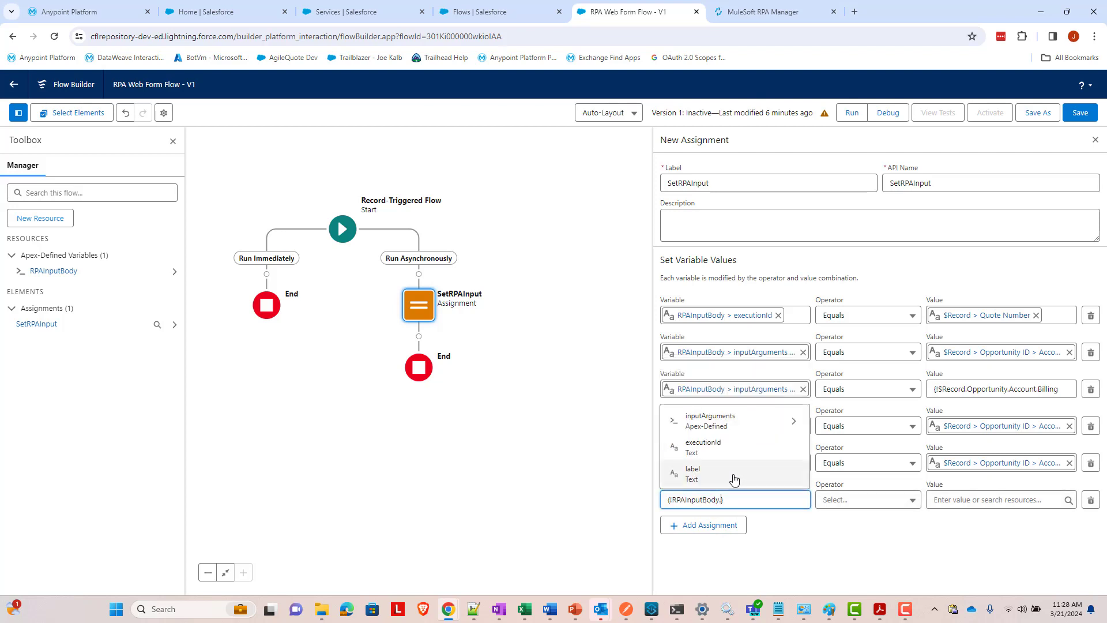
left_click(741, 427)
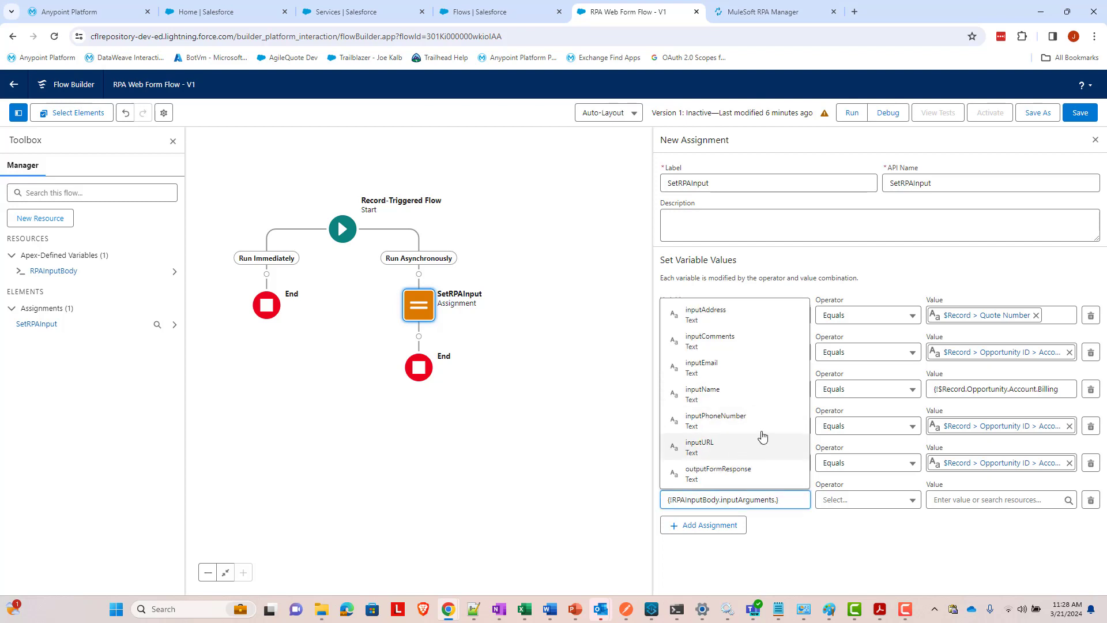
left_click(721, 351)
- Set the inputComments value to the quote's Description, {!$Record.Description}
left_click(946, 501)
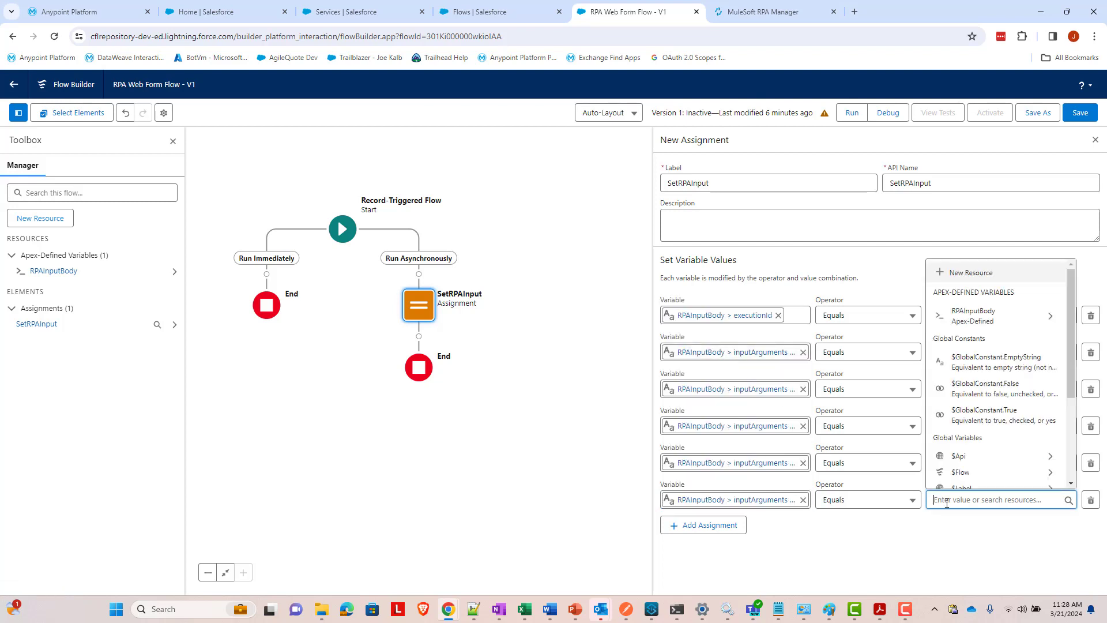
type("Record")
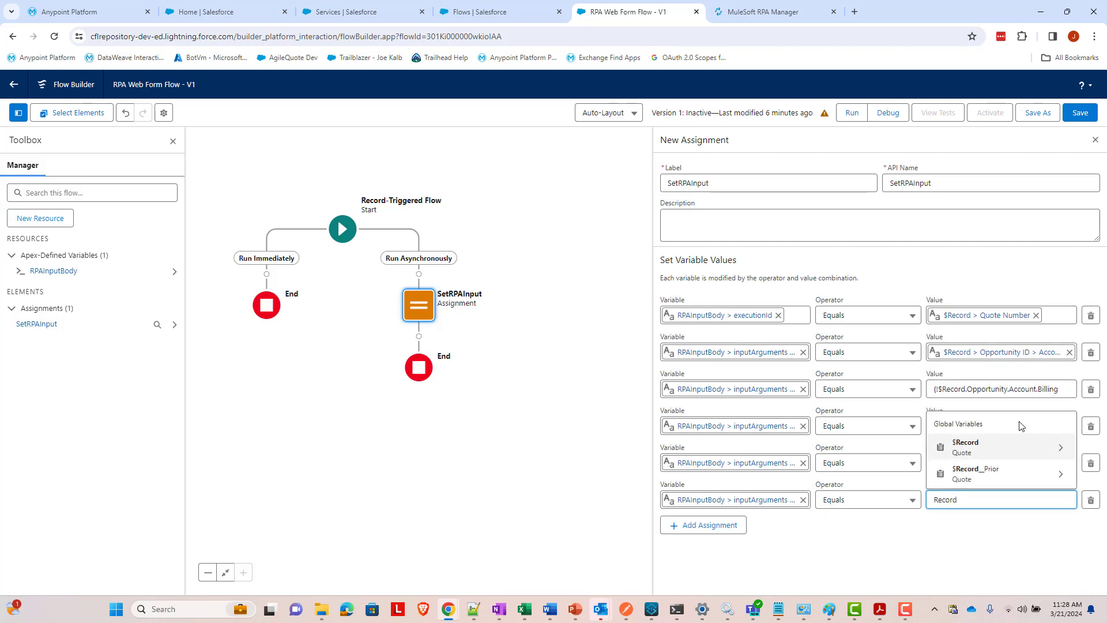
left_click(1001, 446)
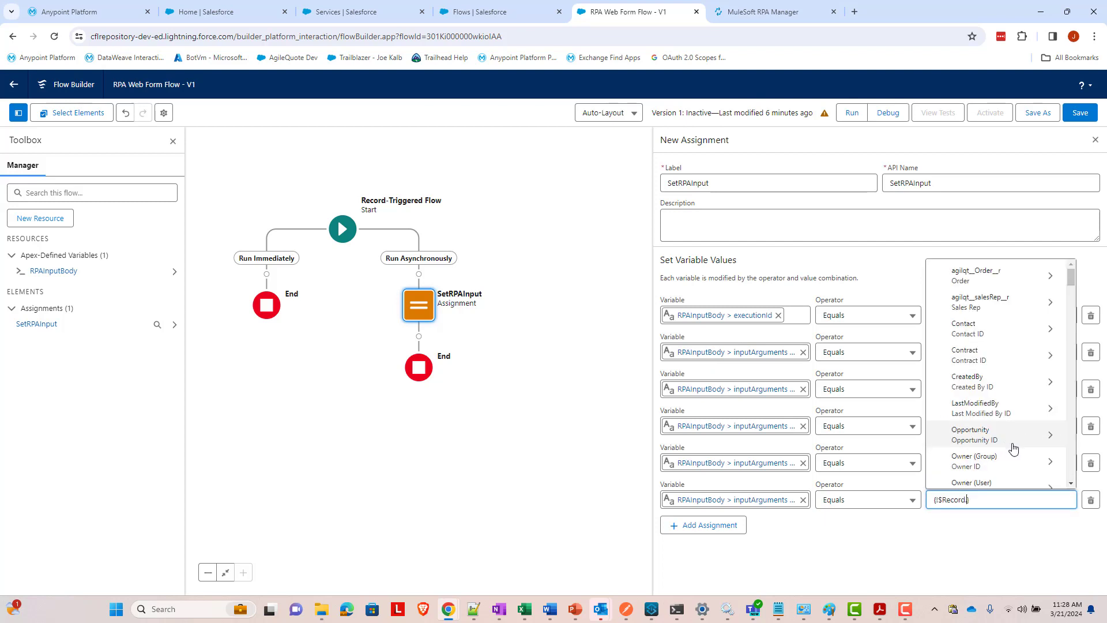
scroll(1023, 423, "down", 5)
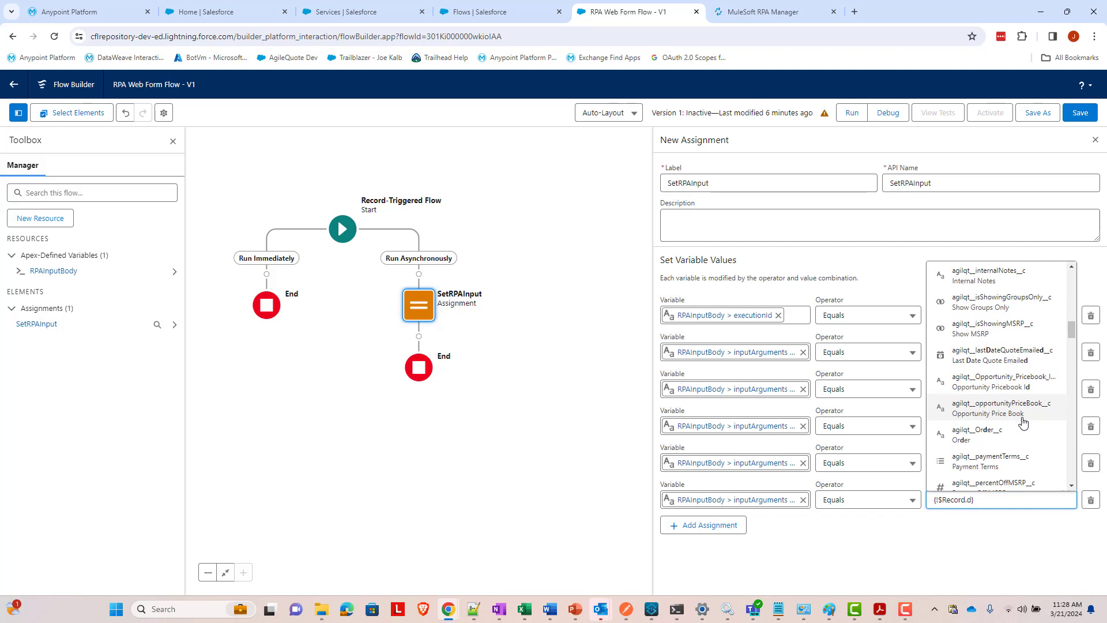
type("desc")
left_click(974, 473)
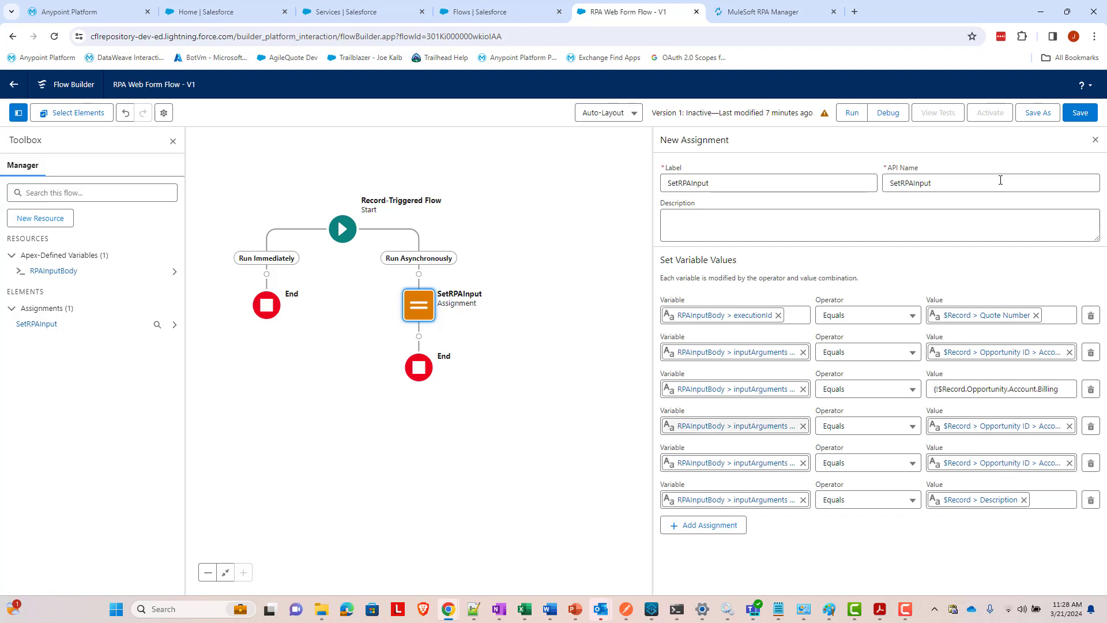
- Save the flow and add an Action element after the SetRPAInput assignment
left_click(1080, 112)
mouse_move(574, 614)
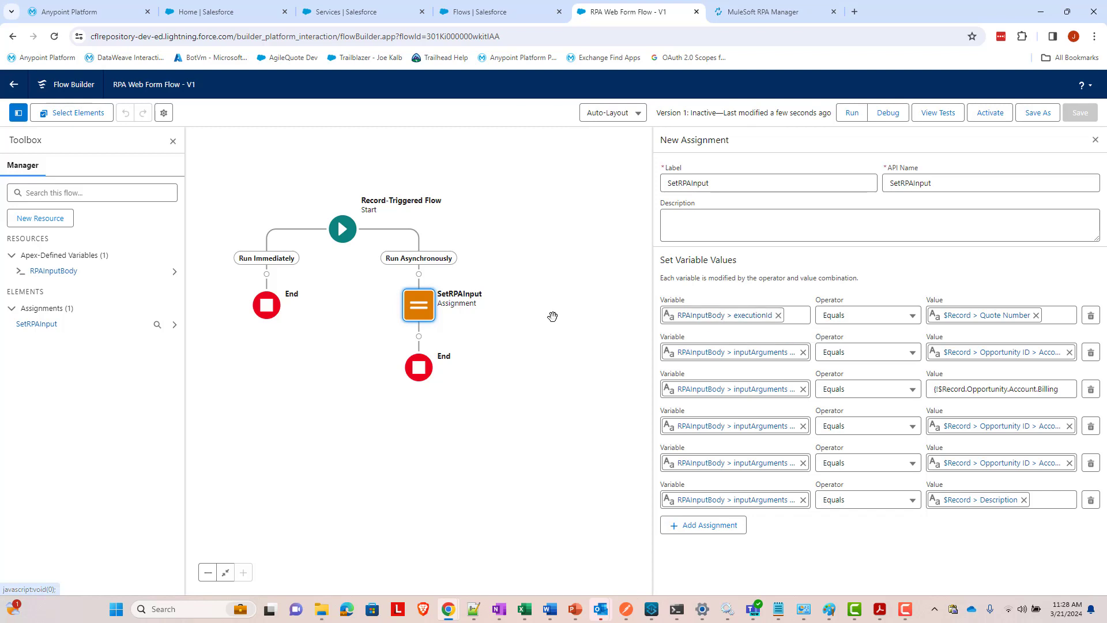
left_click(420, 337)
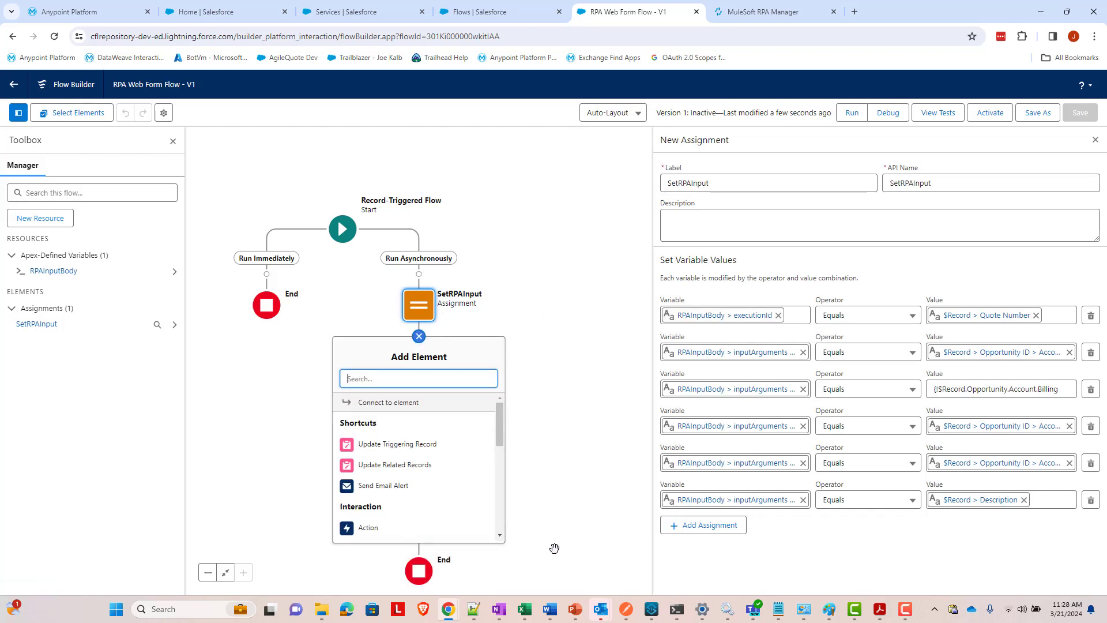
type("action")
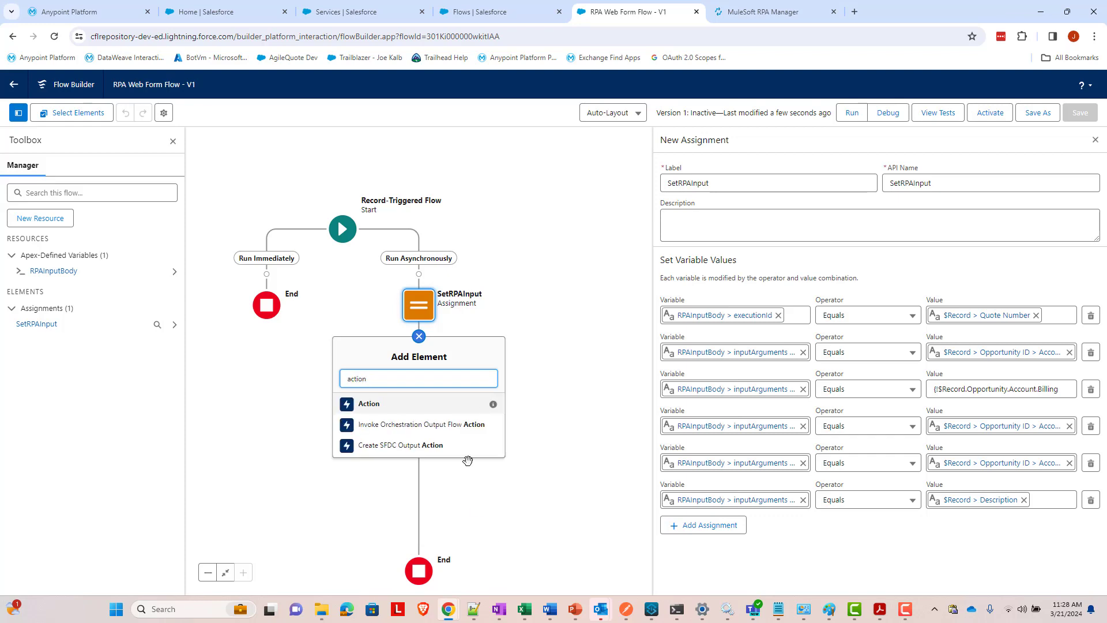
left_click(433, 407)
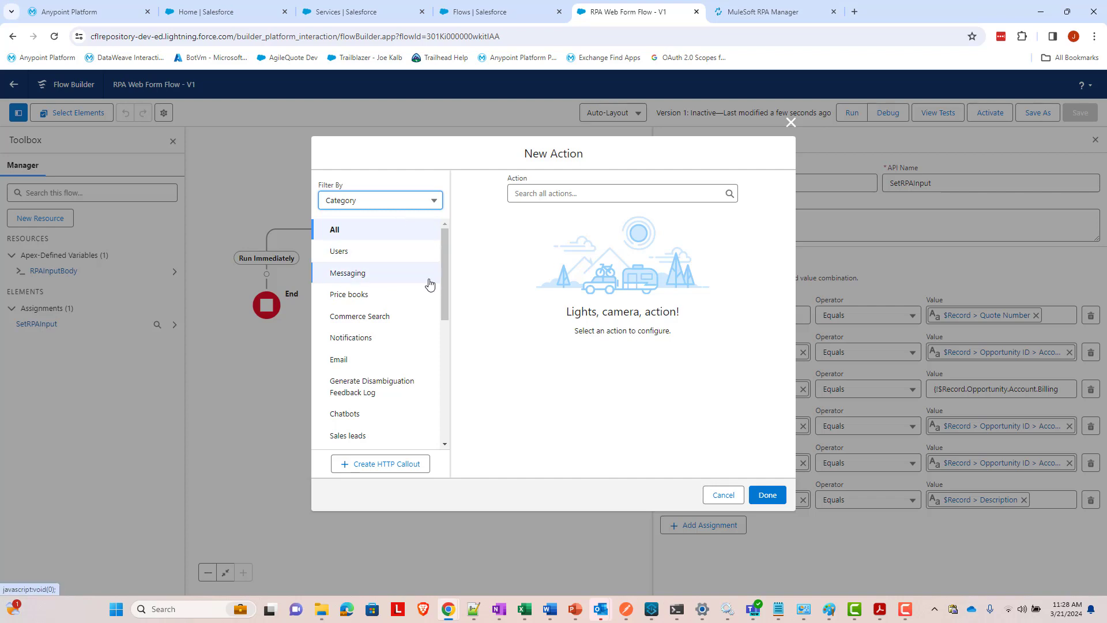
- Choose the Start Process V 2 action (found via 'fillout') and label it RPAStartProcess
scroll(427, 282, "down", 2)
scroll(427, 282, "up", 2)
left_click(600, 196)
type("fillout")
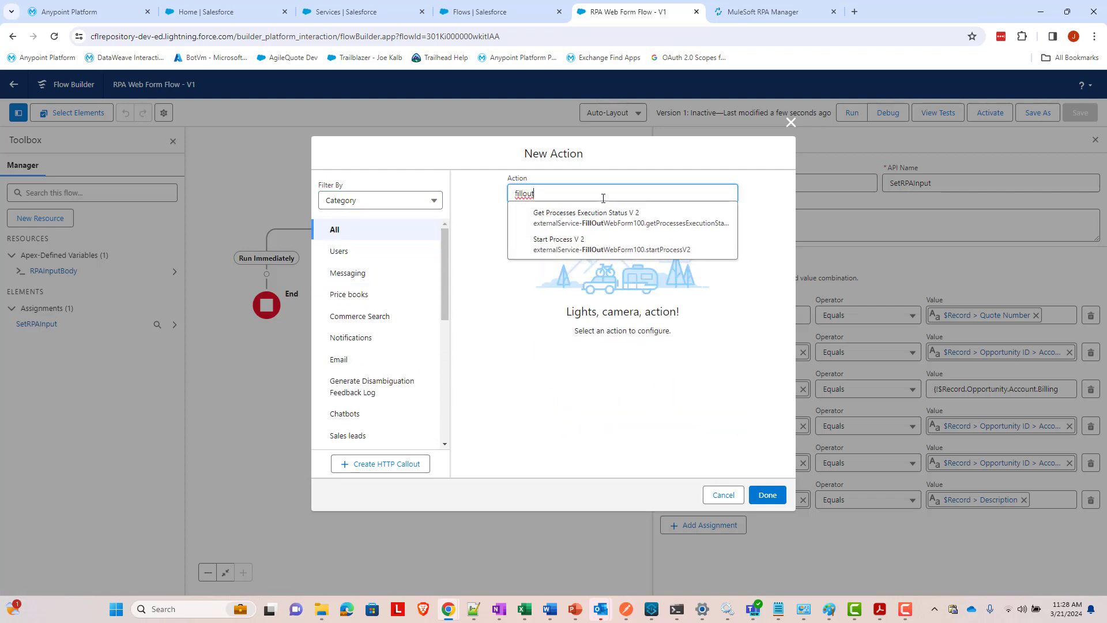
left_click(620, 244)
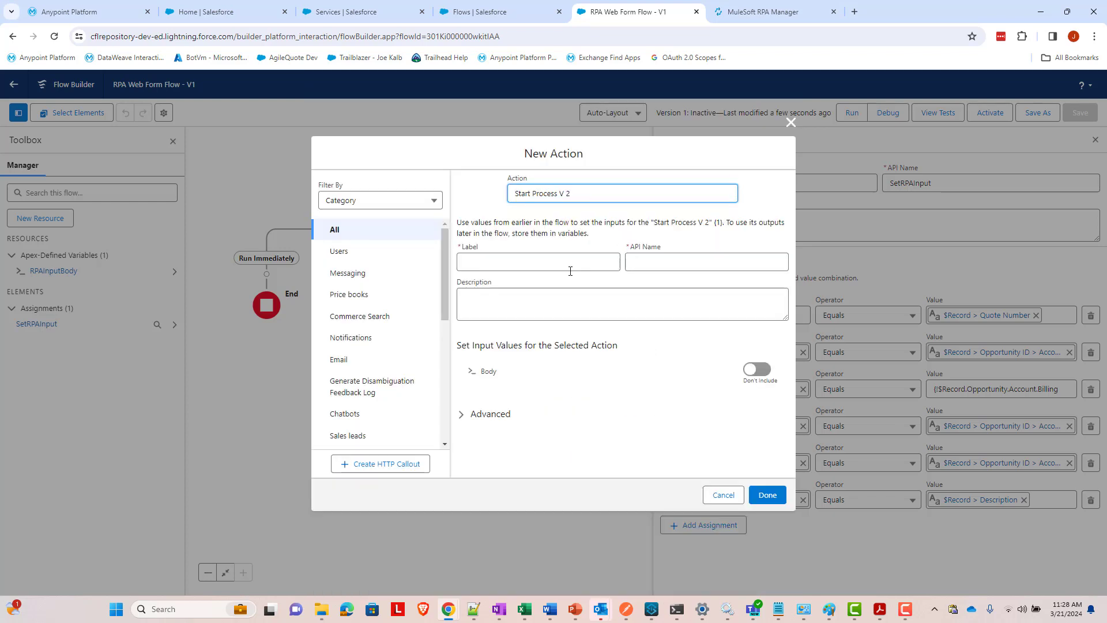
left_click(572, 269)
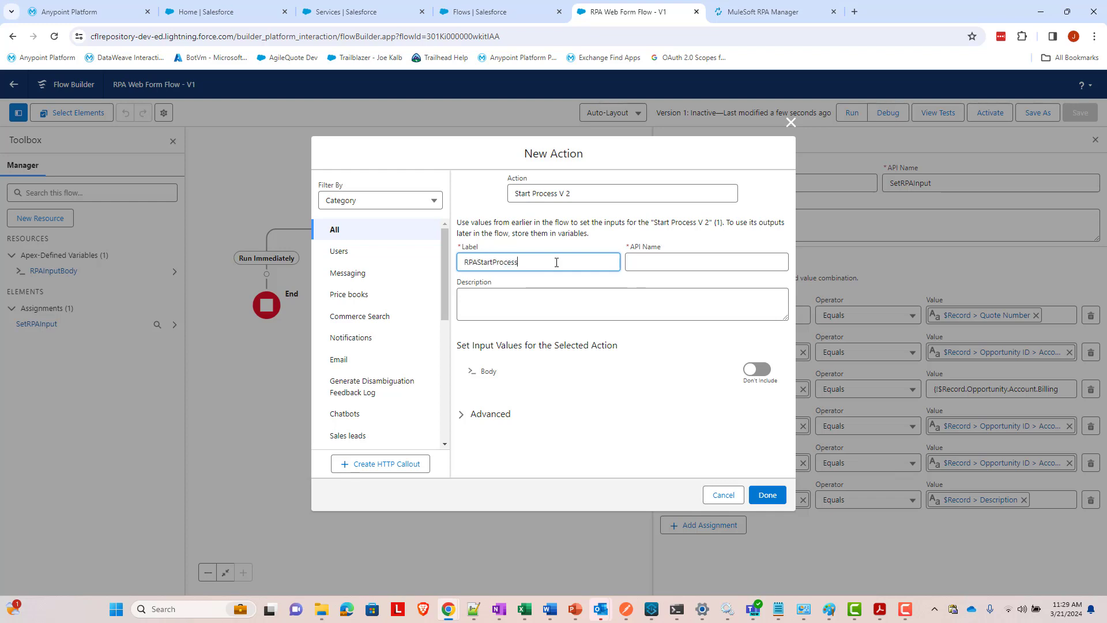
key("Tab")
key("Tab")
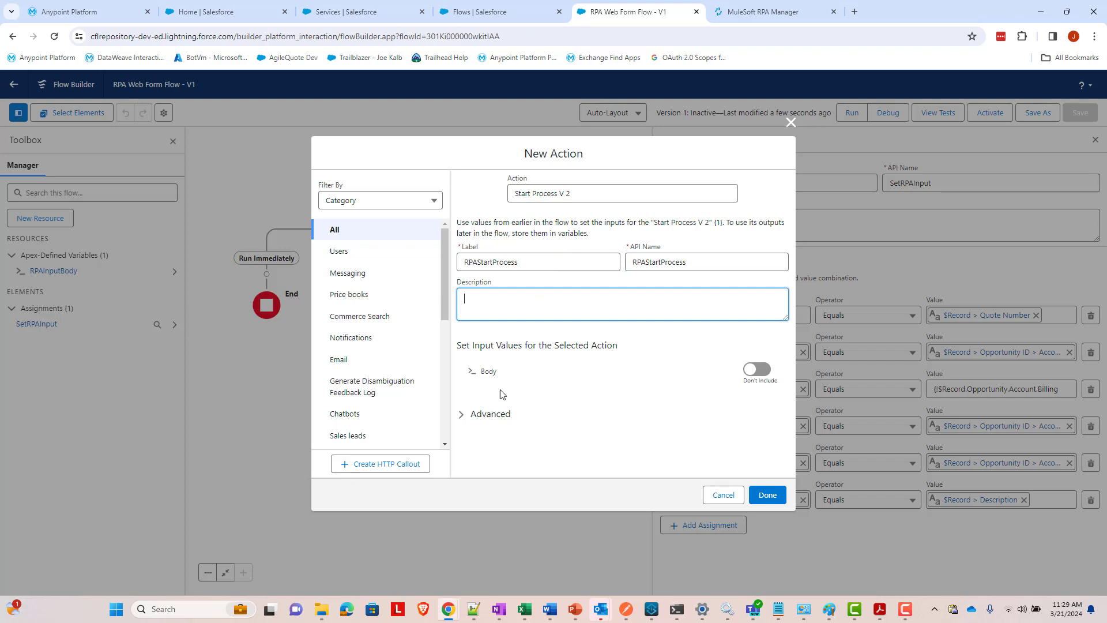
- Include the action's Body input and set it to {!RPAInputBody}
left_click(753, 370)
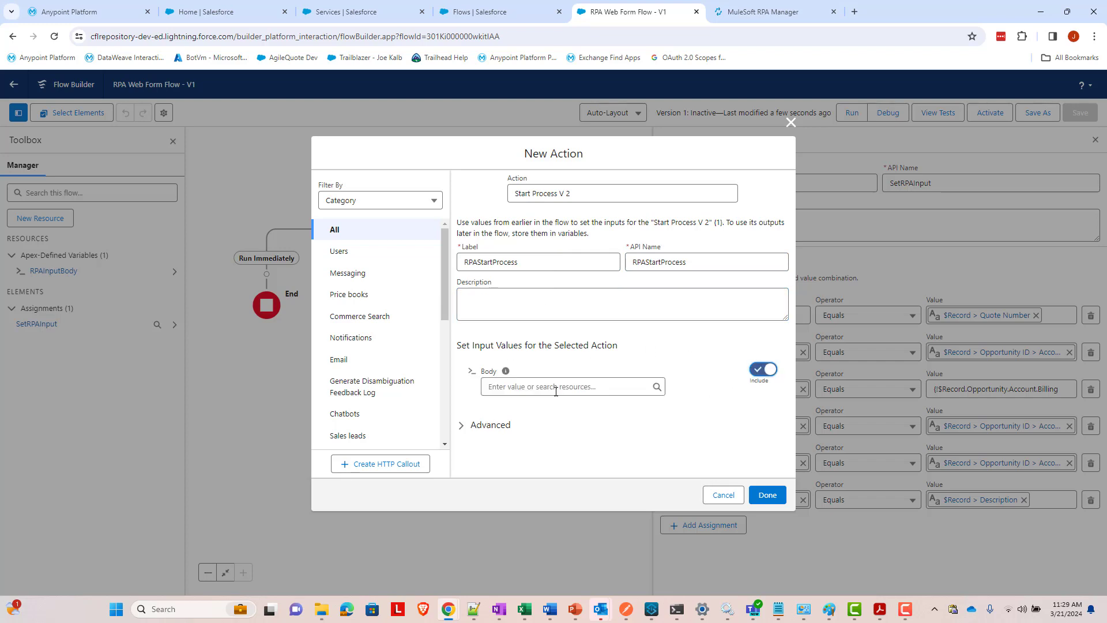
left_click(556, 387)
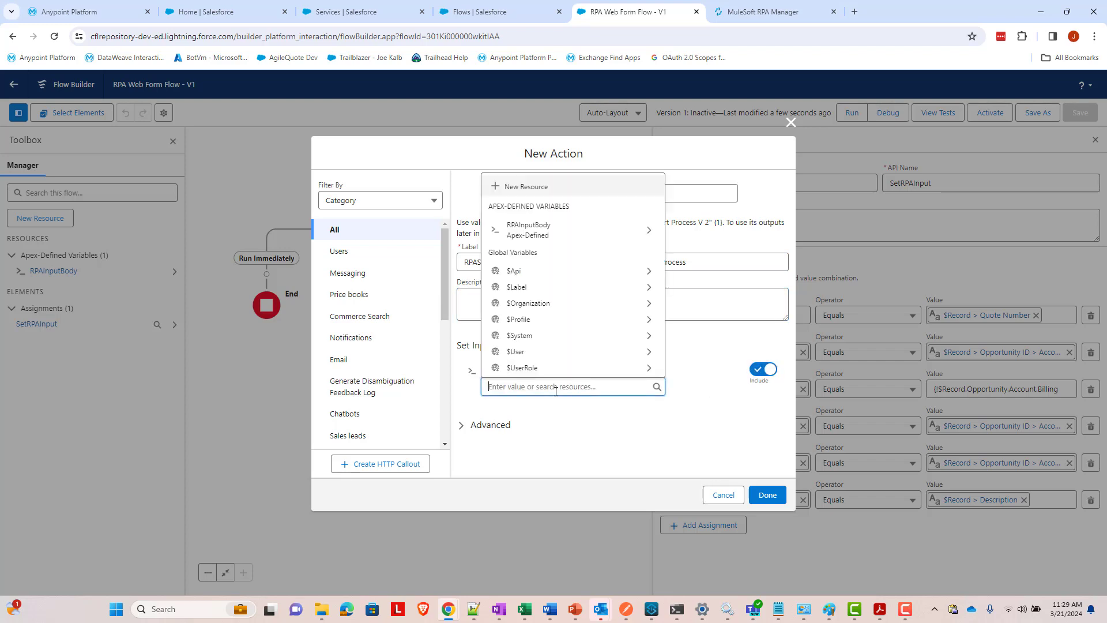
type("RPAI")
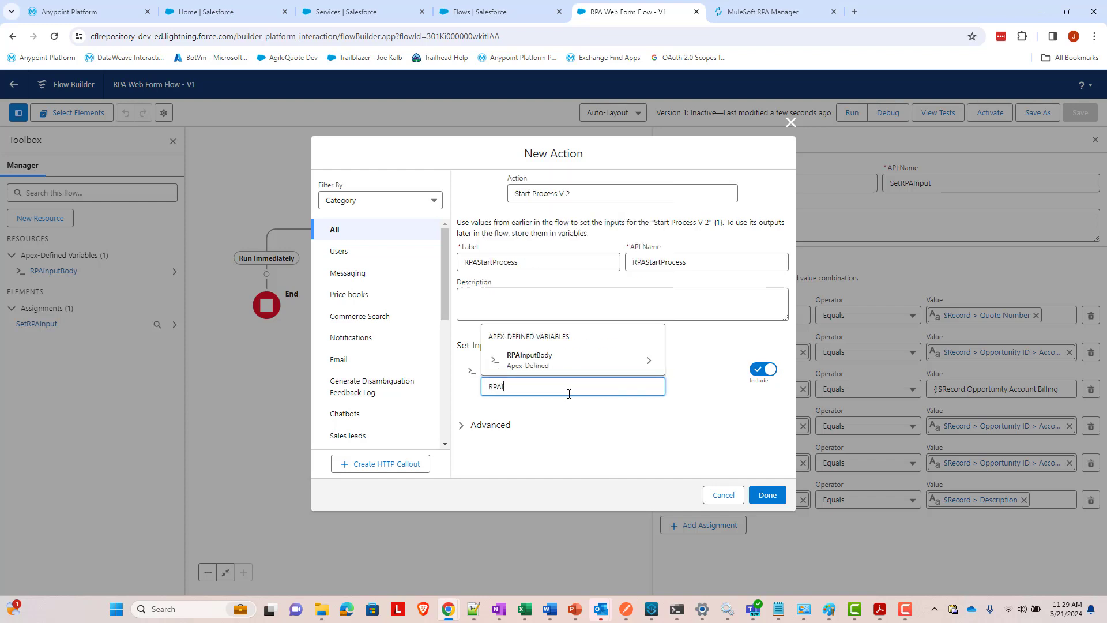
left_click(557, 367)
left_click(738, 398)
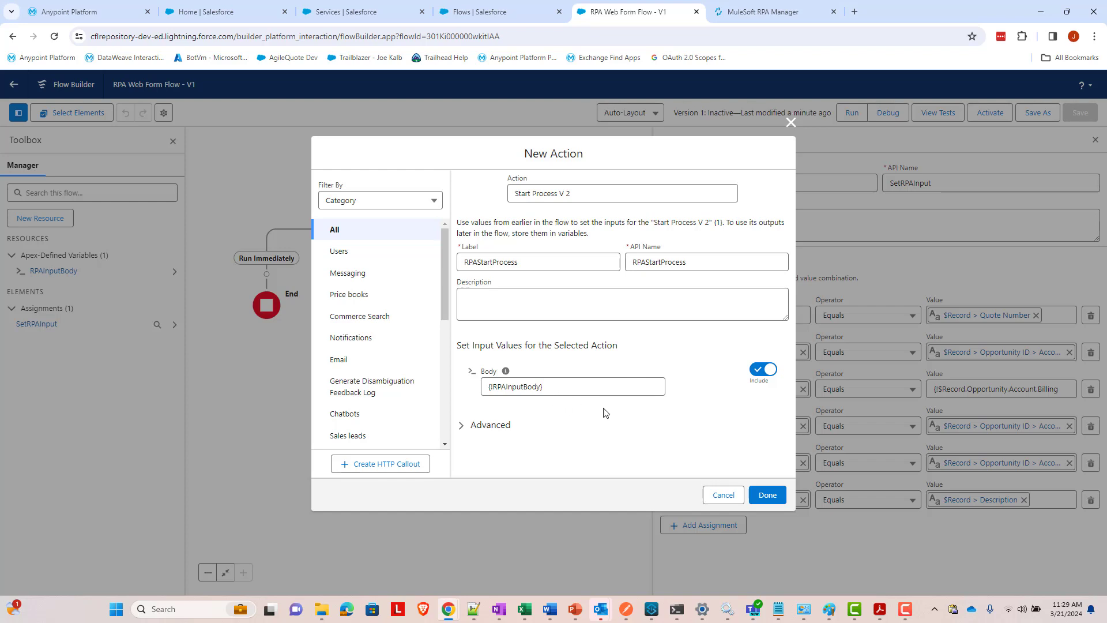
- Add the RPAStartProcess action after SetRPAInput and save the flow
left_click(768, 497)
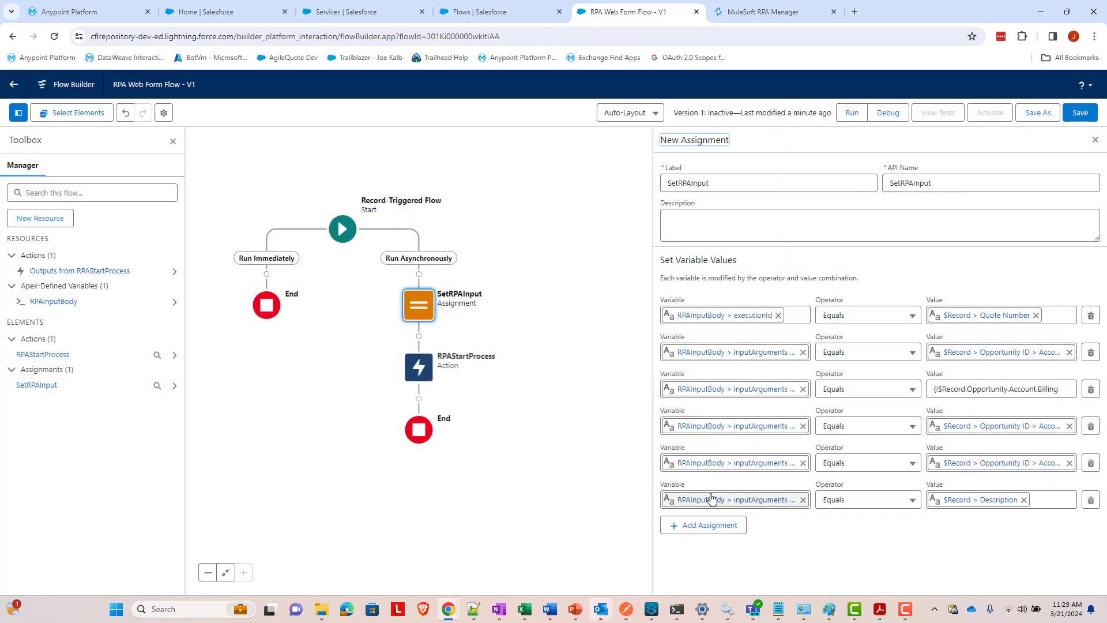
left_click(1080, 112)
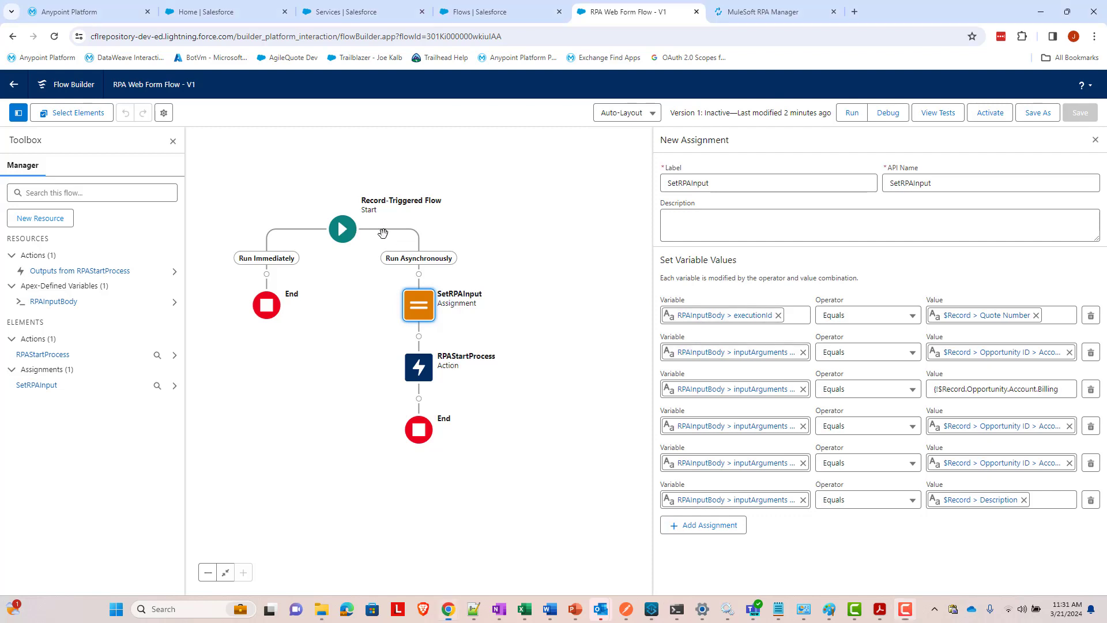
- Add a new scheduled path on the Start element labelled TwoMinutesLater
left_click(343, 229)
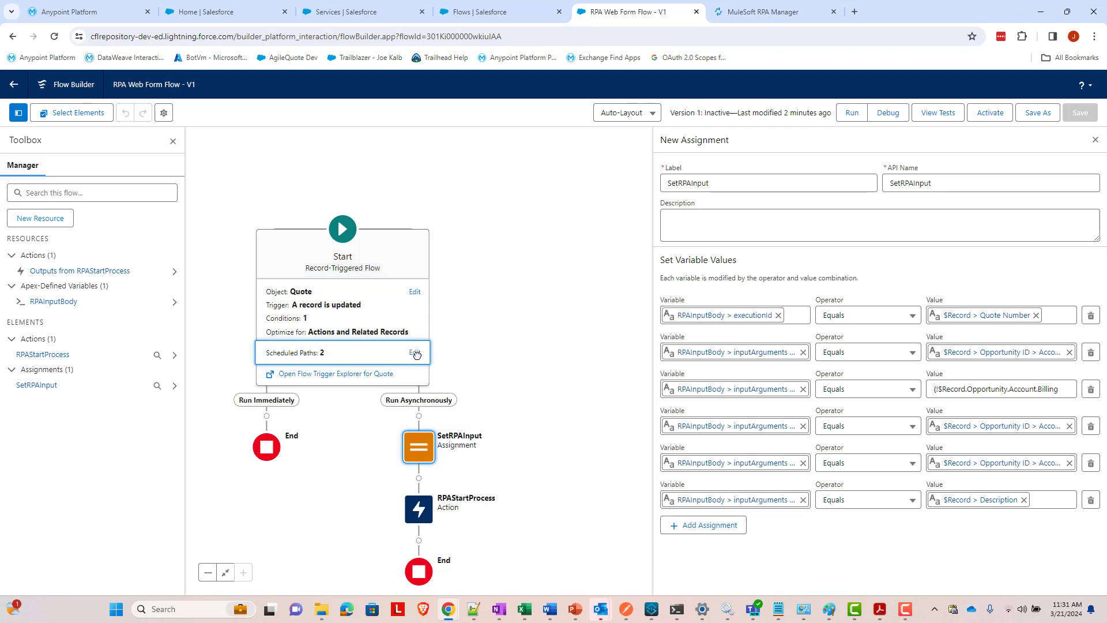
left_click(415, 353)
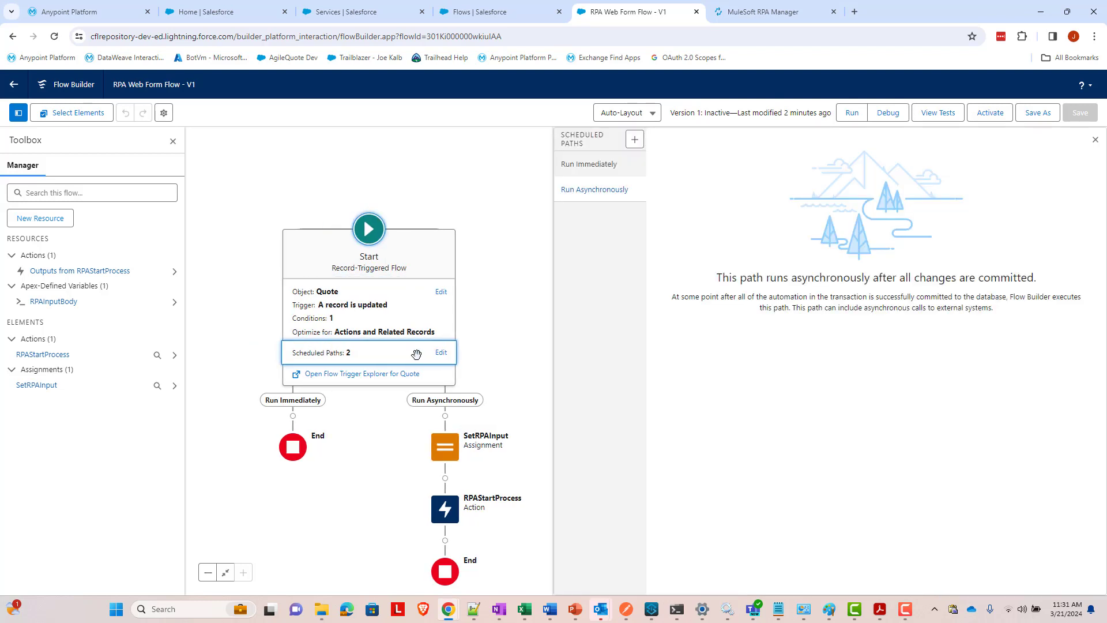
left_click(635, 141)
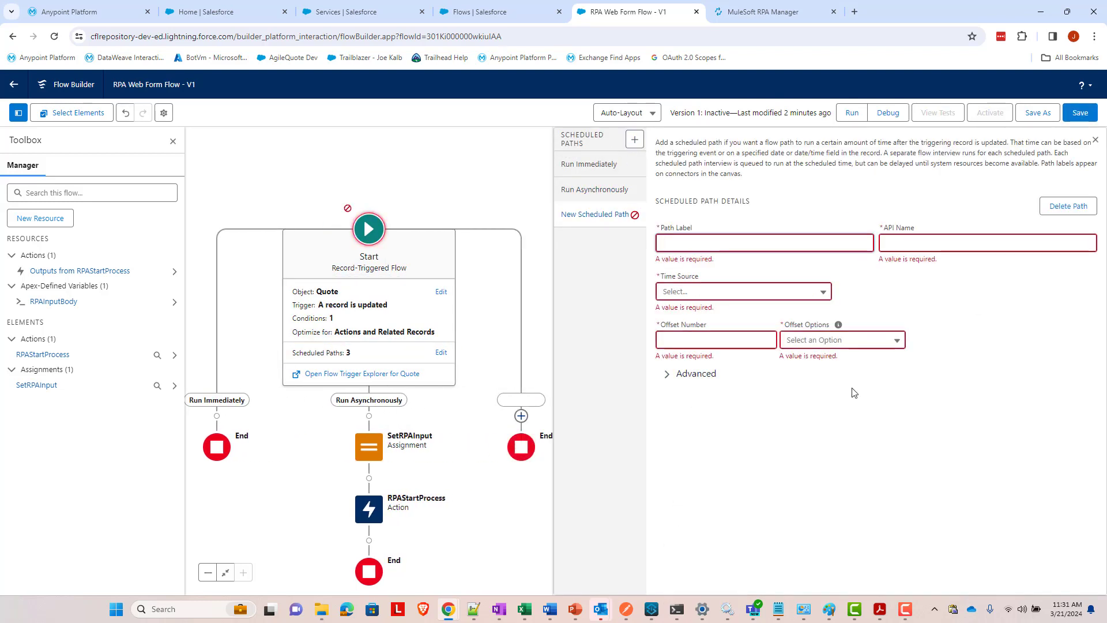
type("TwoMinutesLater")
key("Tab")
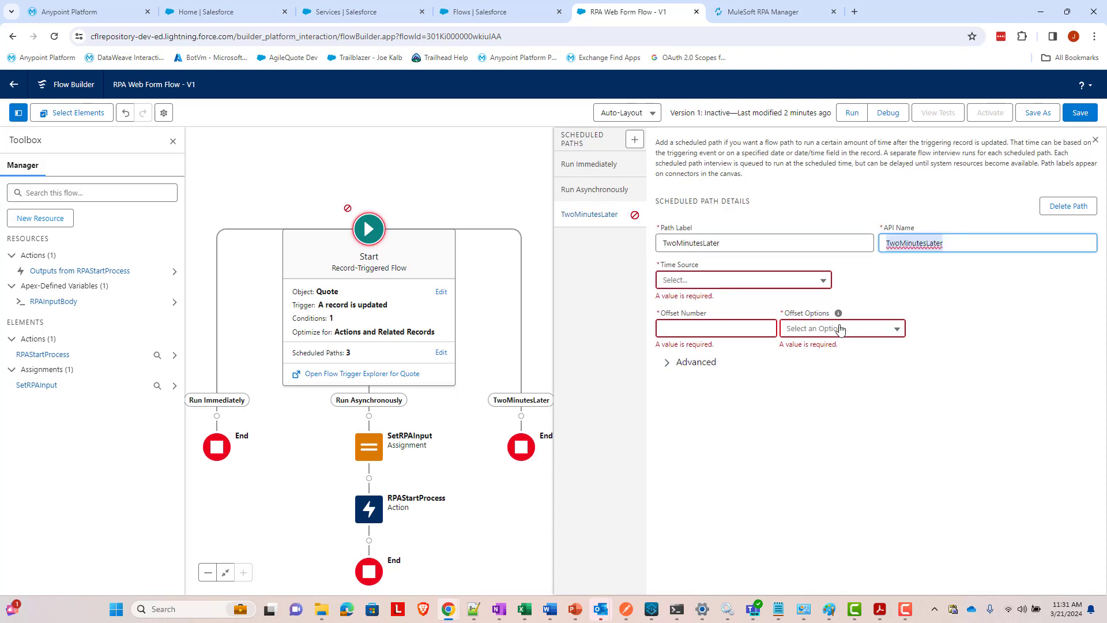
- Time the path from when the Quote is updated, offset 2 Minutes After
left_click(793, 282)
left_click(794, 282)
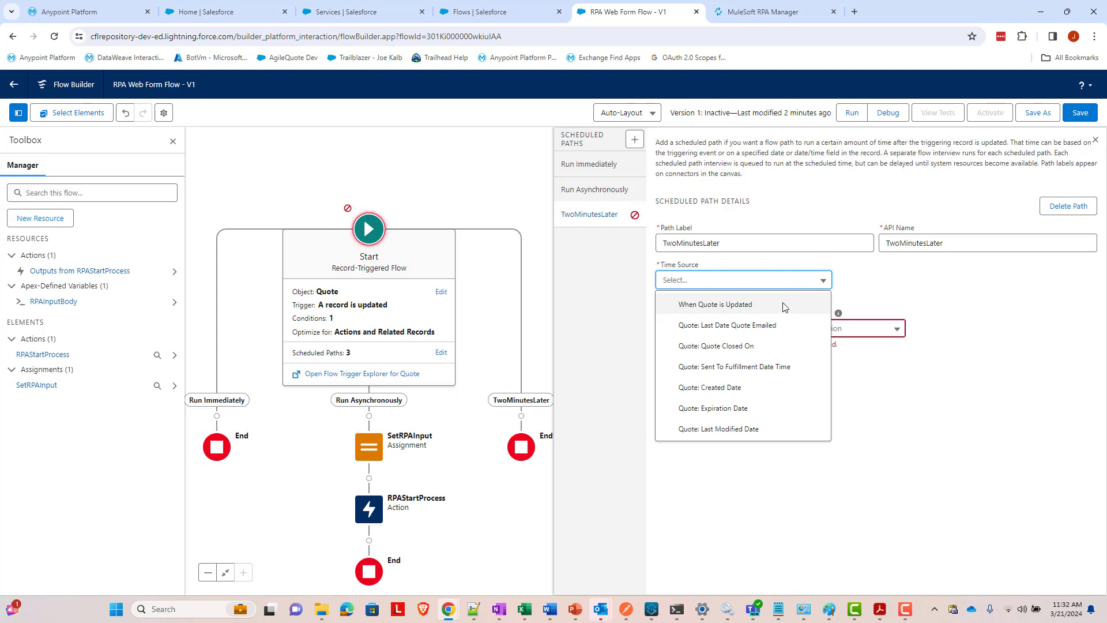
left_click(785, 306)
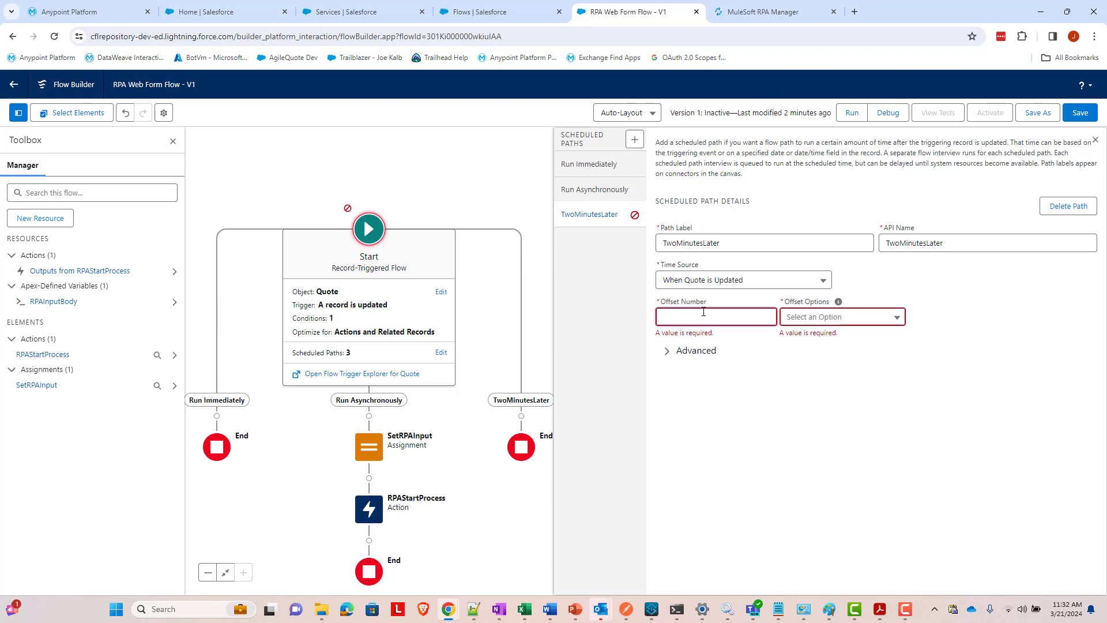
left_click(704, 311)
type("2")
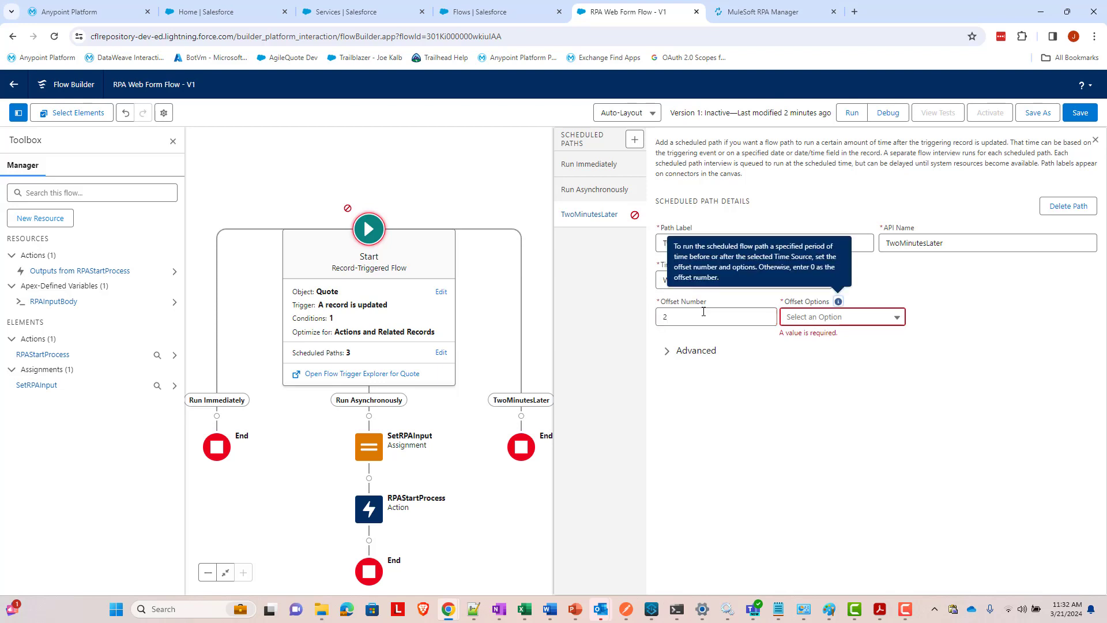
left_click(806, 323)
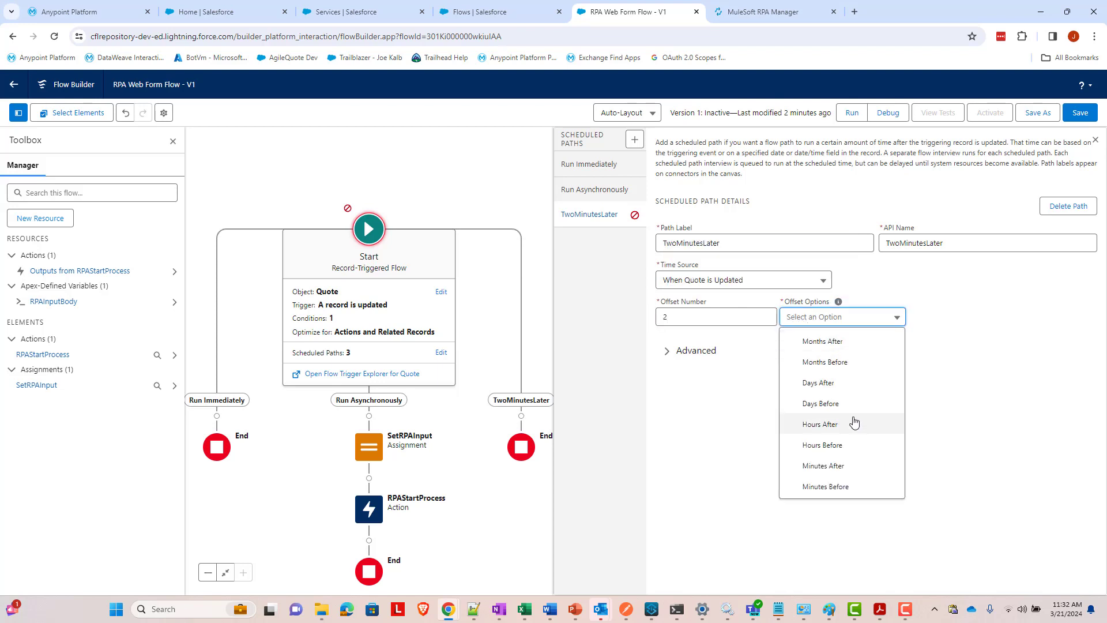
left_click(846, 466)
left_click(820, 380)
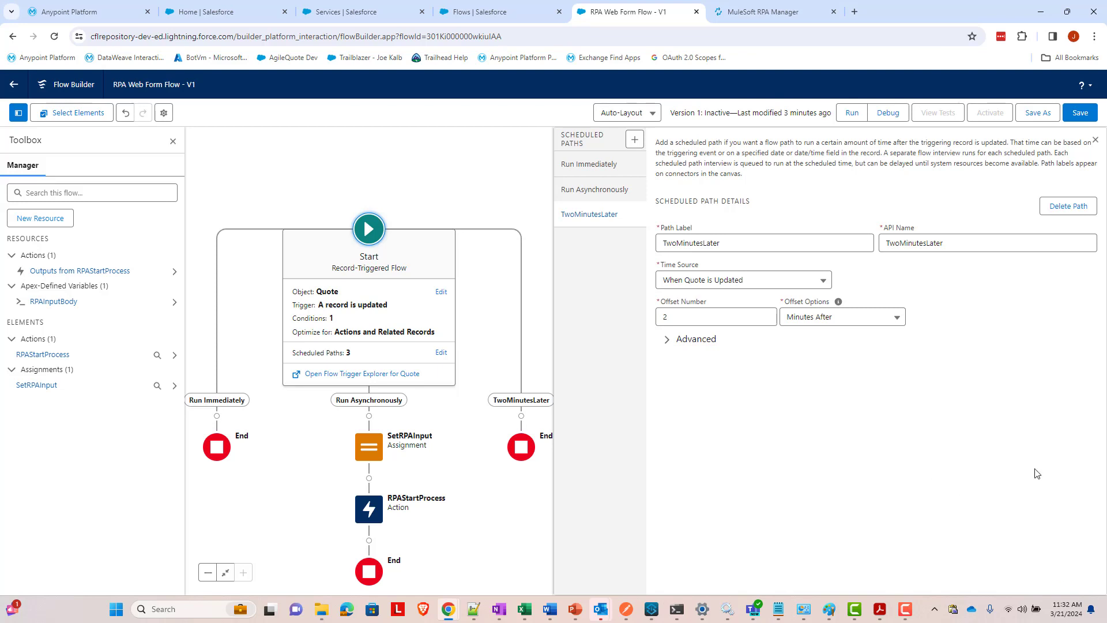
- Add an action under TwoMinutesLater, choosing Get Processes Execution Status V 2 via a 'fill' search
left_click(522, 415)
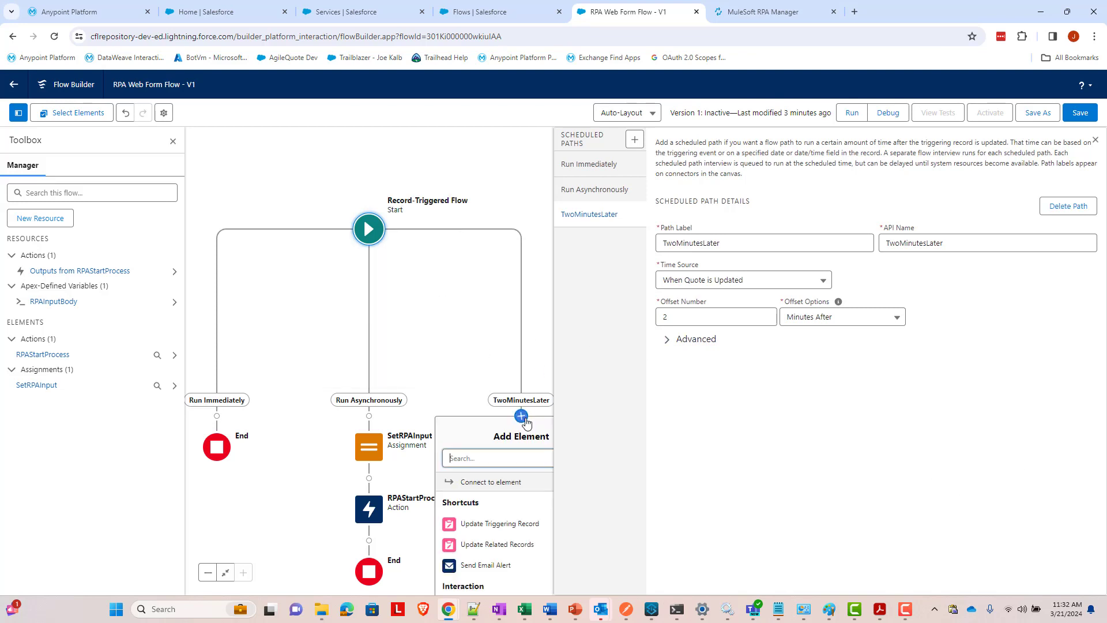
left_click(461, 467)
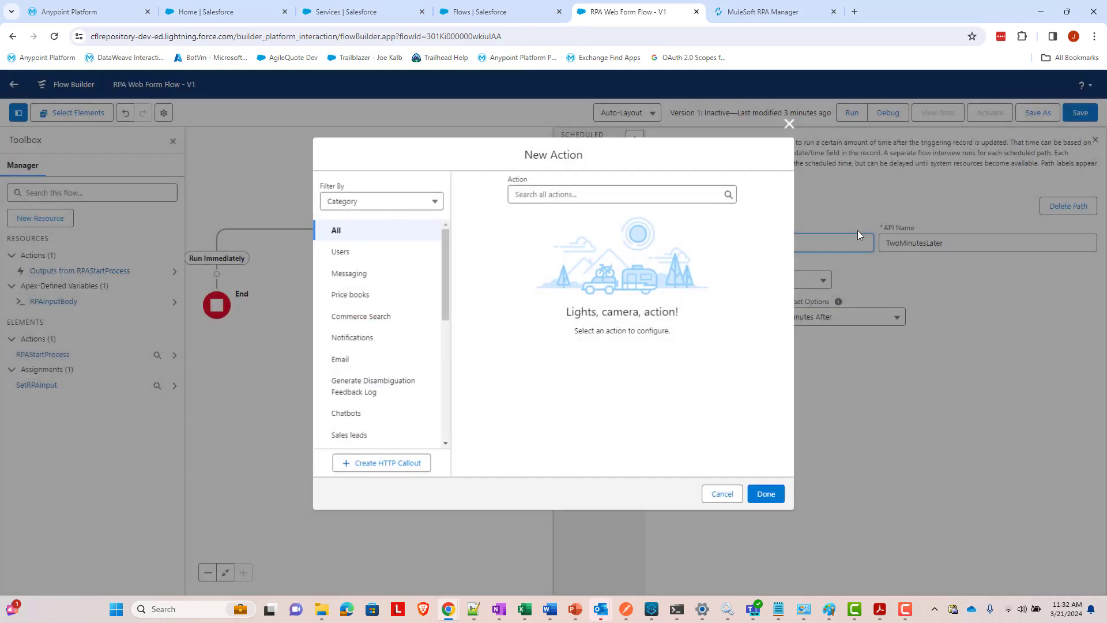
left_click(526, 194)
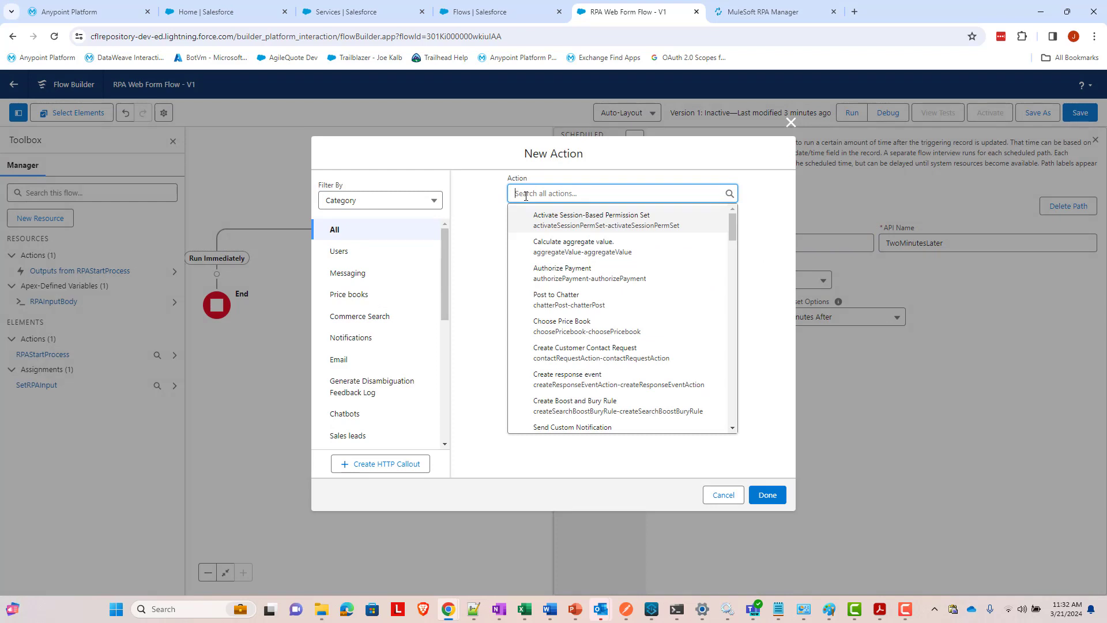
type("fill")
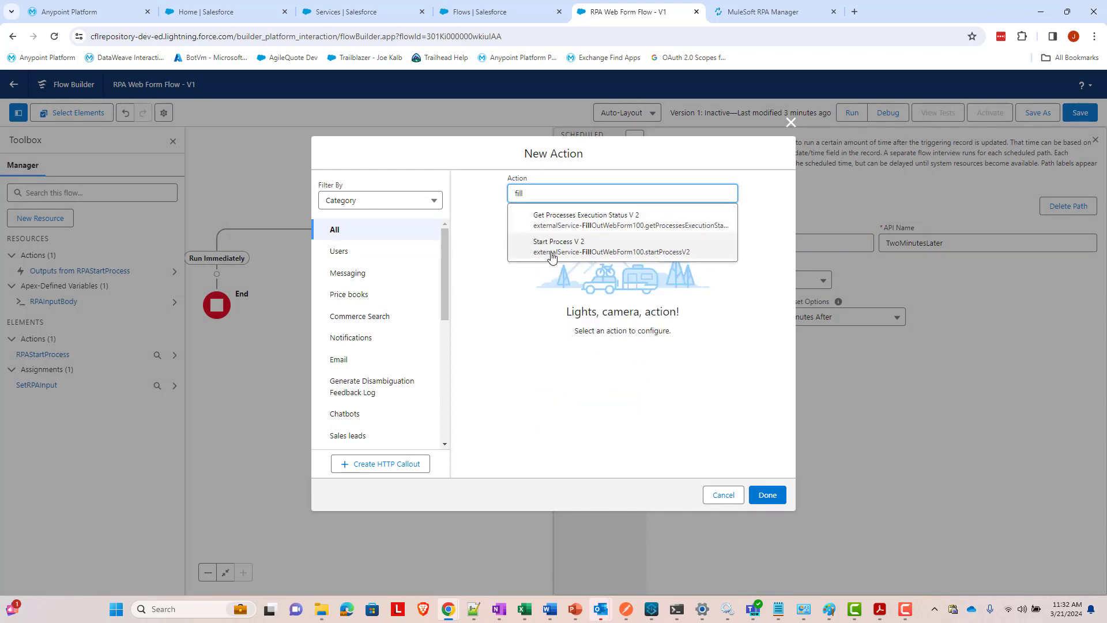
left_click(572, 226)
left_click(566, 263)
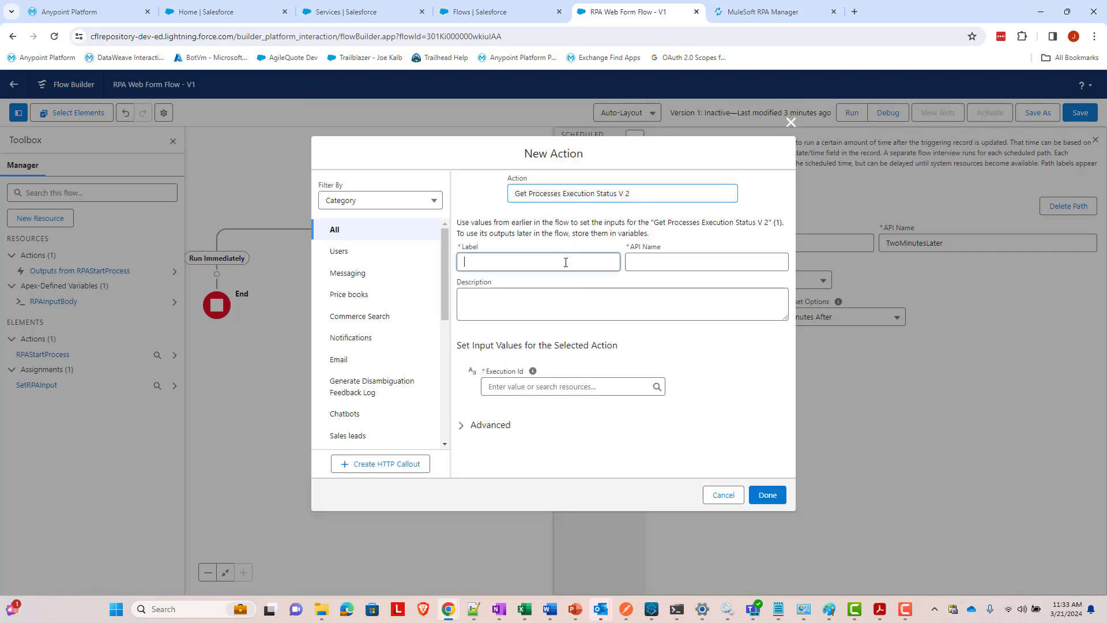
- Label the action RPAGetStatus, set Execution Id to {!$Record.QuoteNumber}, and finish it
type("RPAGetStatus")
key("Tab")
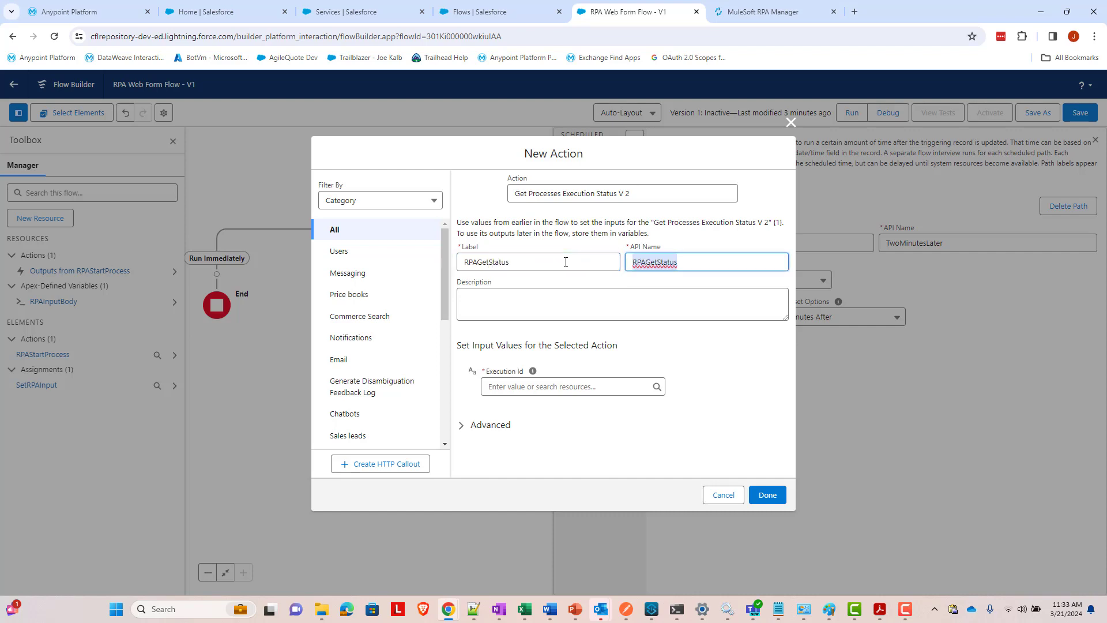
left_click(626, 355)
left_click(610, 385)
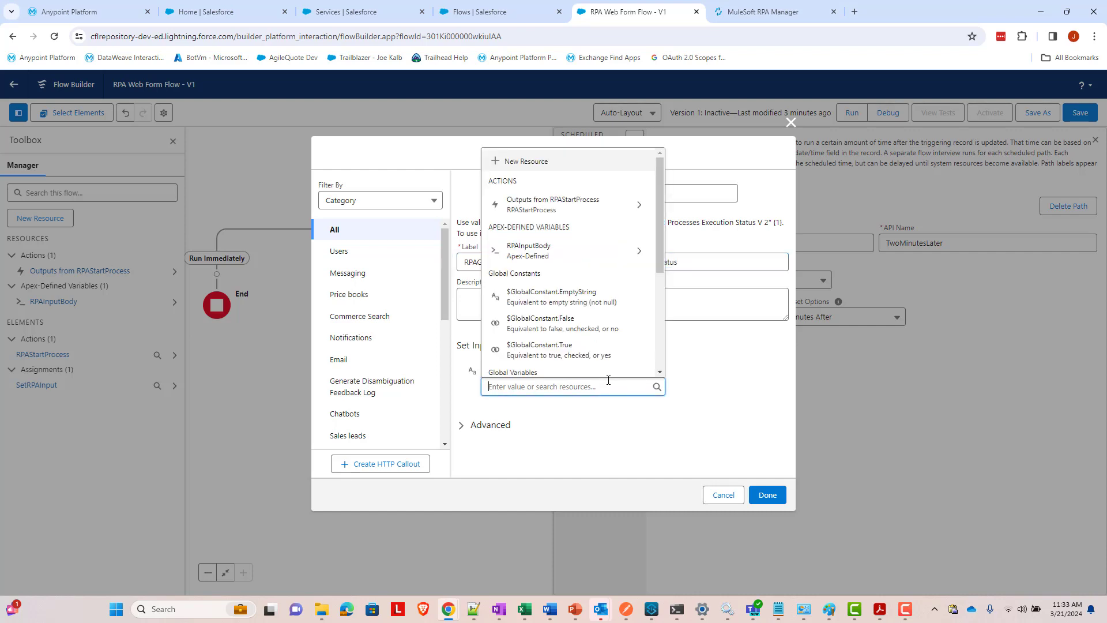
left_click(703, 353)
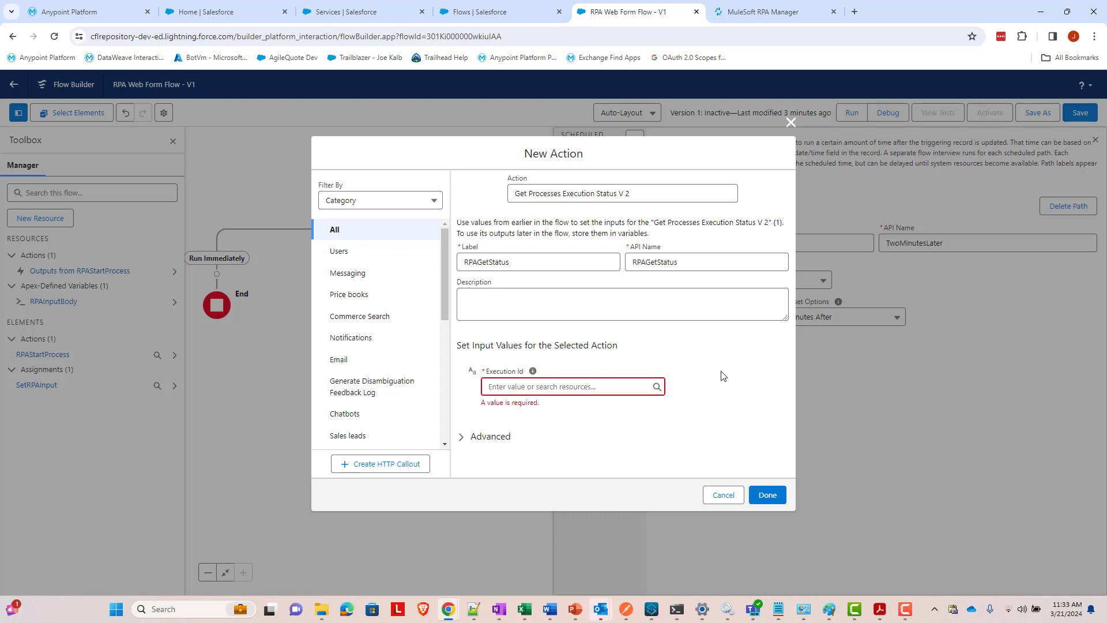
left_click(587, 387)
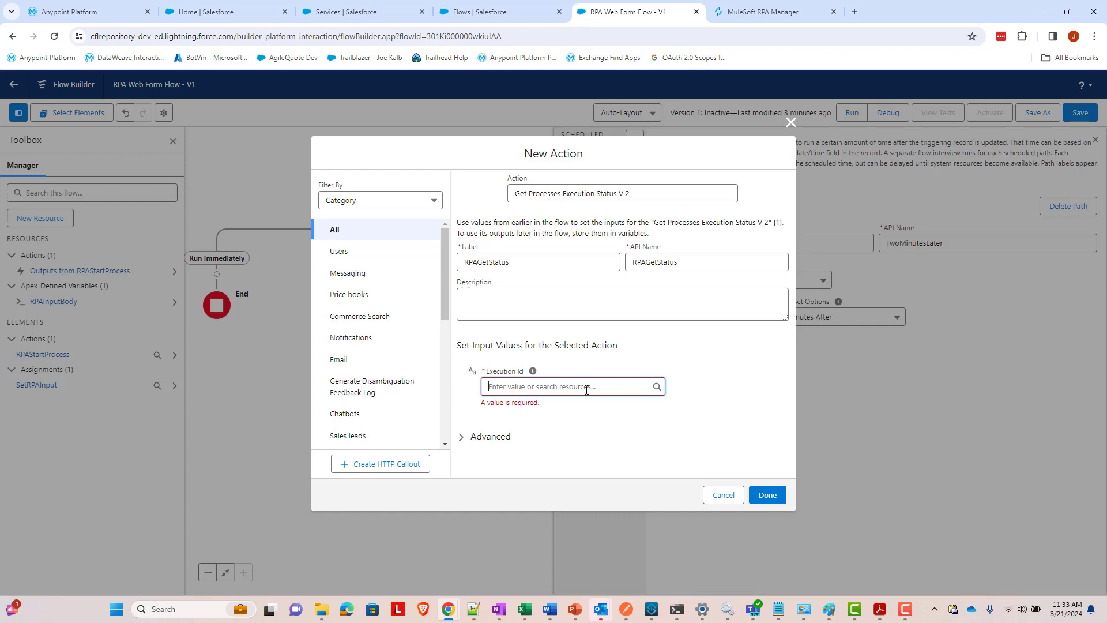
type("Record")
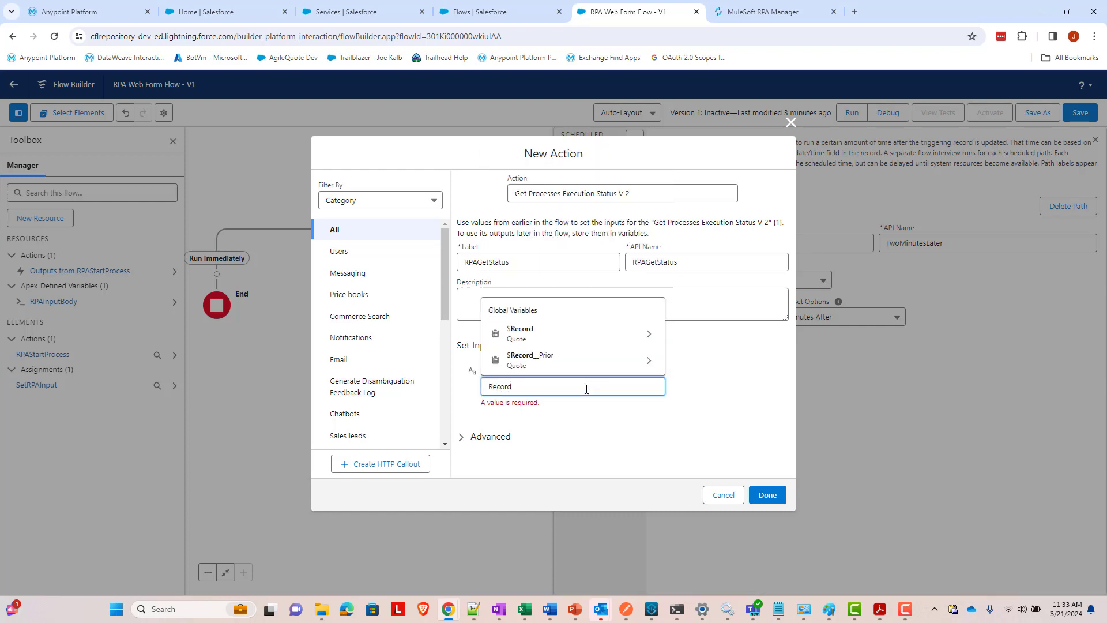
left_click(580, 346)
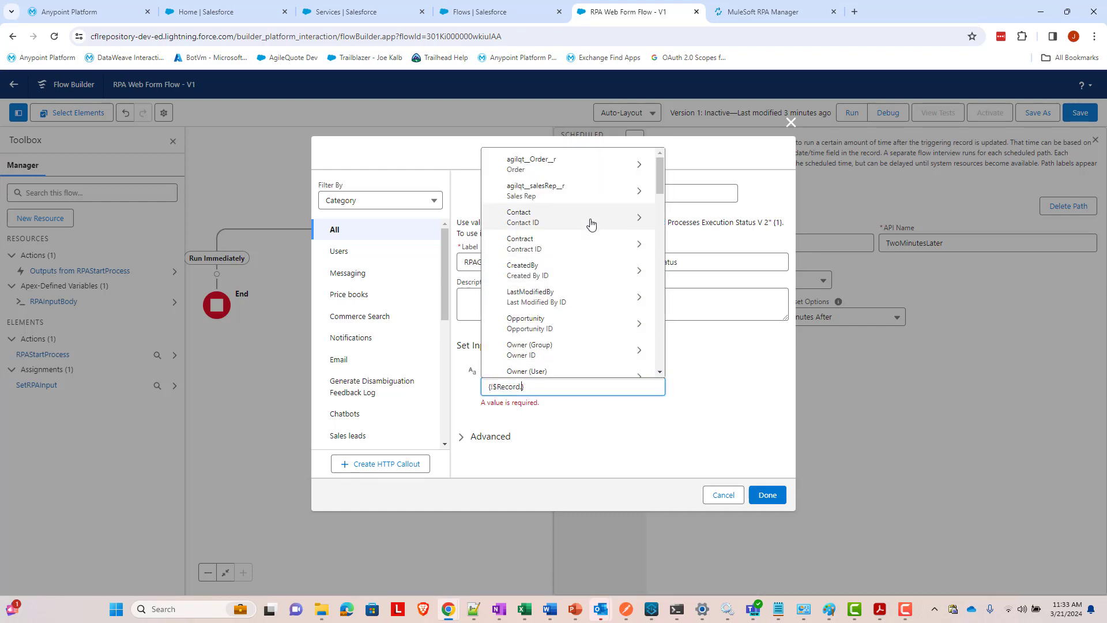
type("Quote")
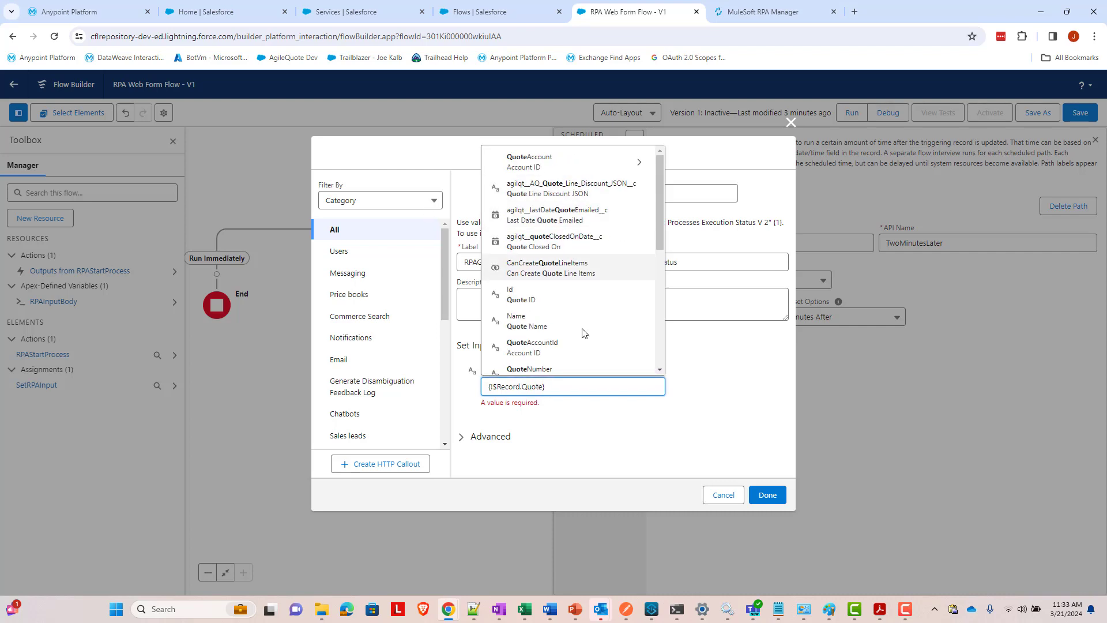
left_click(587, 368)
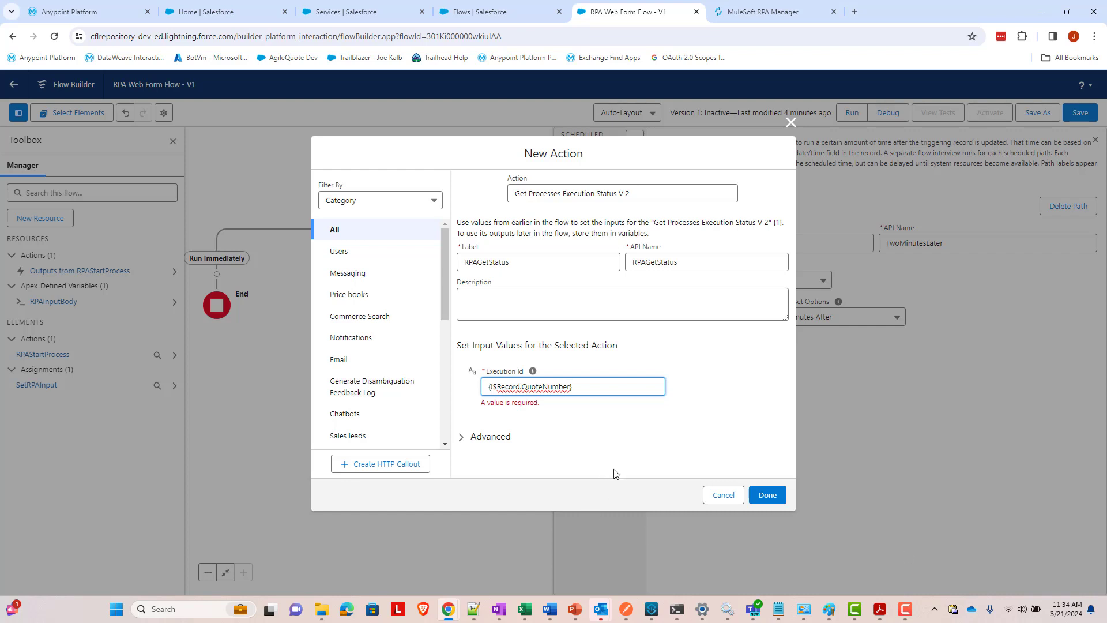
left_click(767, 495)
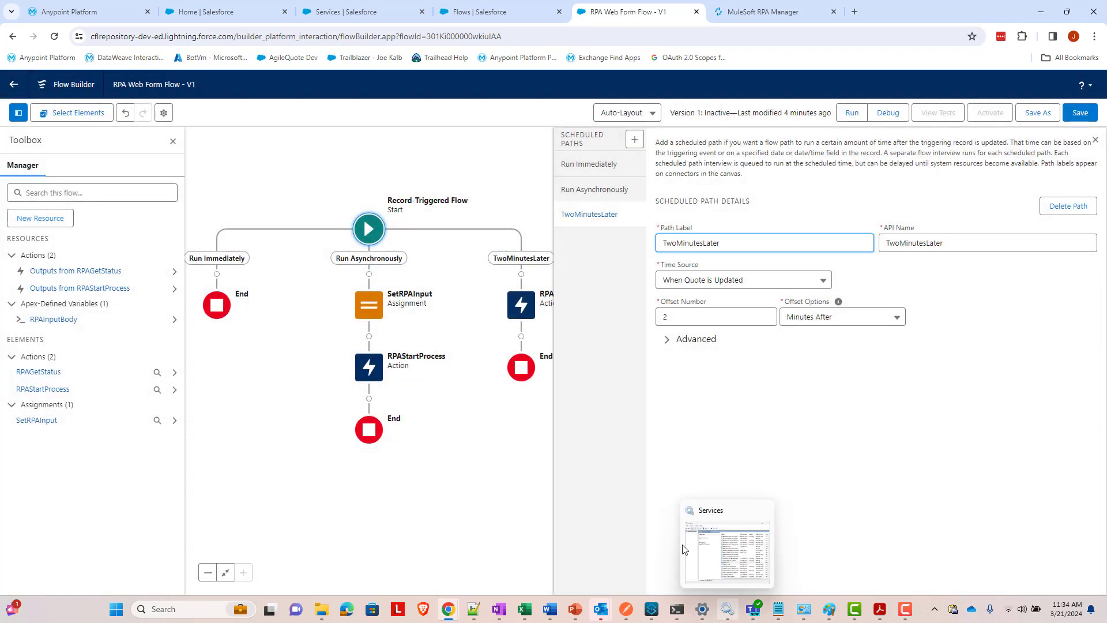
- Add an Update Records step after RPAGetStatus labelled 'Update Quote with RPA Output'
left_click(521, 337)
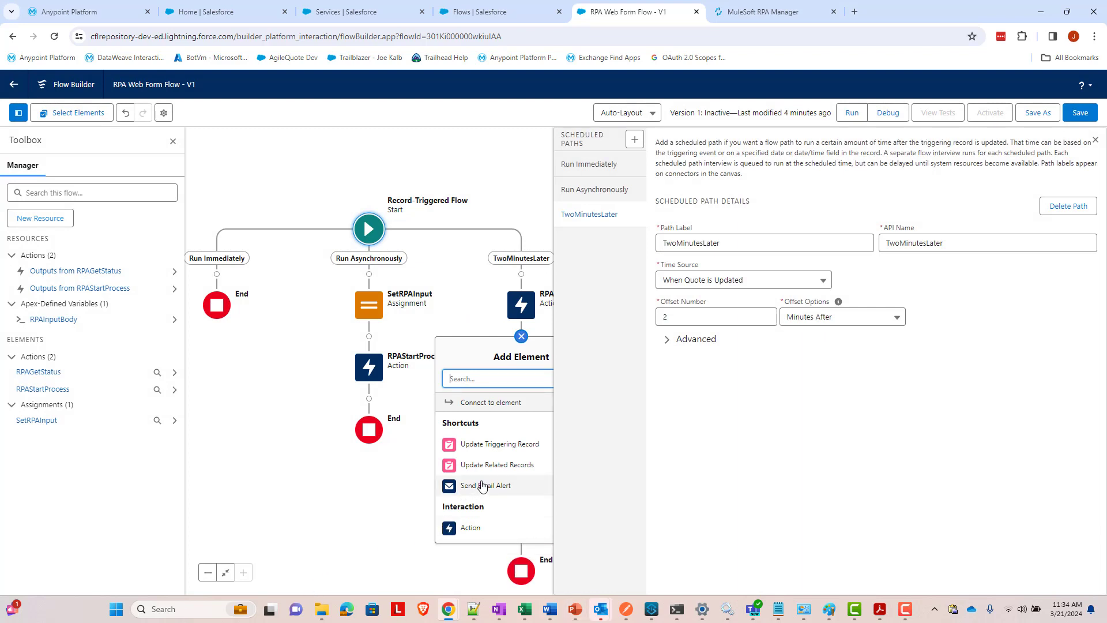
left_click(491, 449)
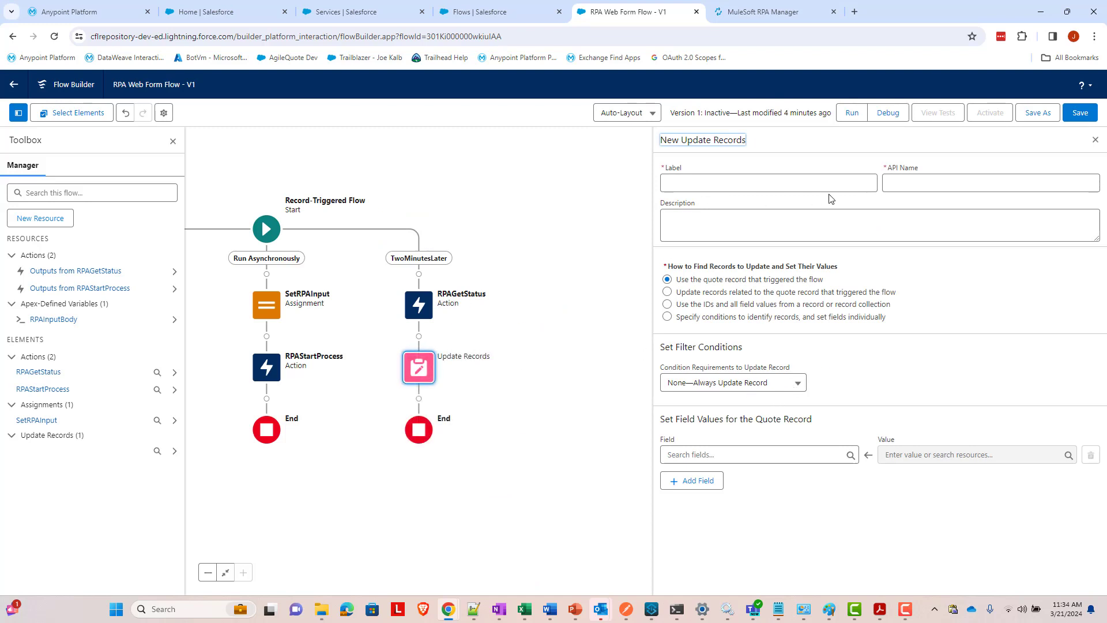
left_click(751, 182)
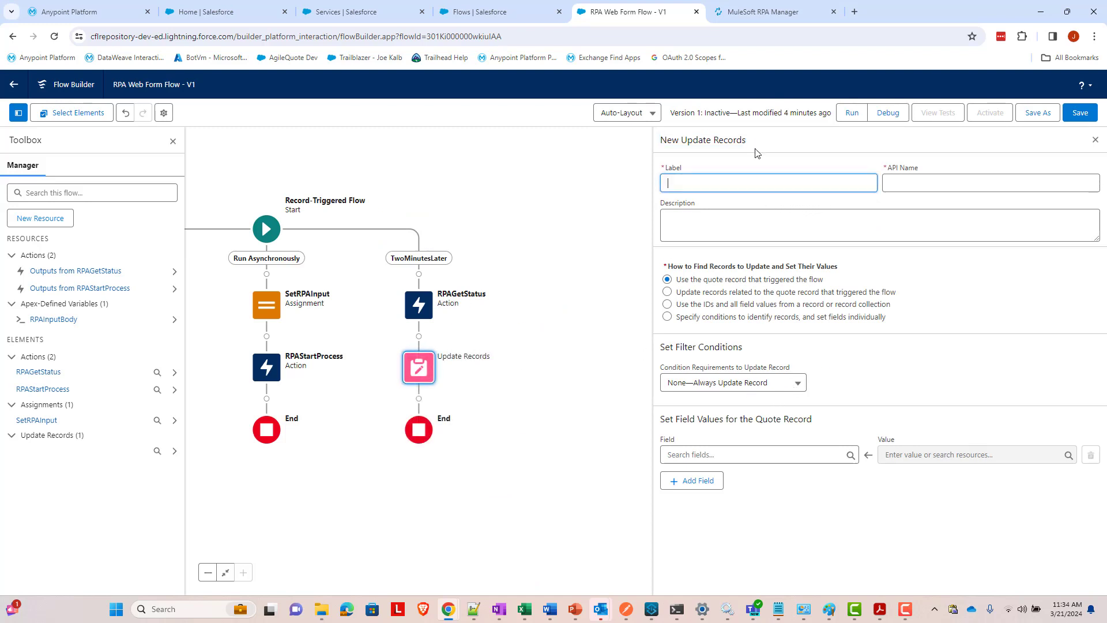
type("Update Quote with RPA Output")
key("Tab")
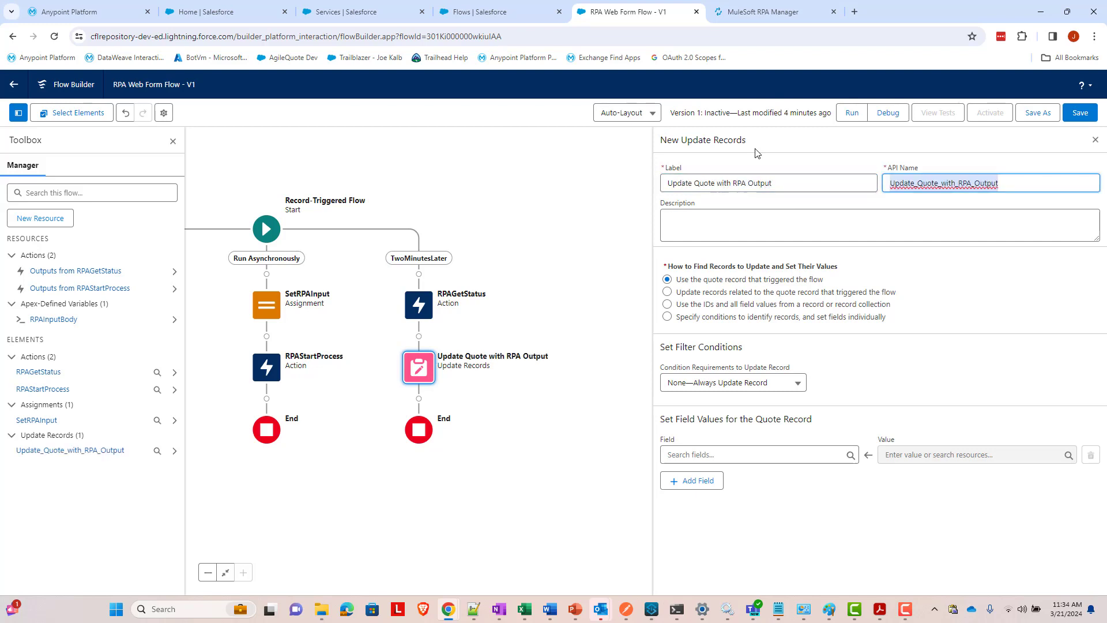
key("Tab")
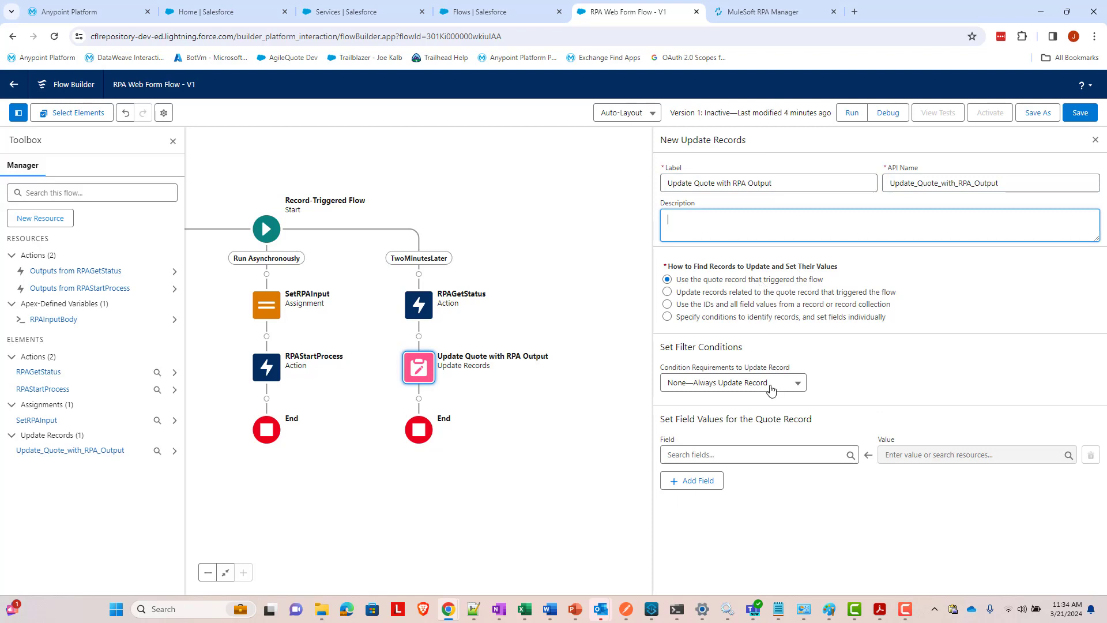
- Map agiliqt__customerNotes__c to RPAGetStatus > 200 > result > oneOfOutputArguments > outputFormResponse
left_click(754, 457)
type("custome")
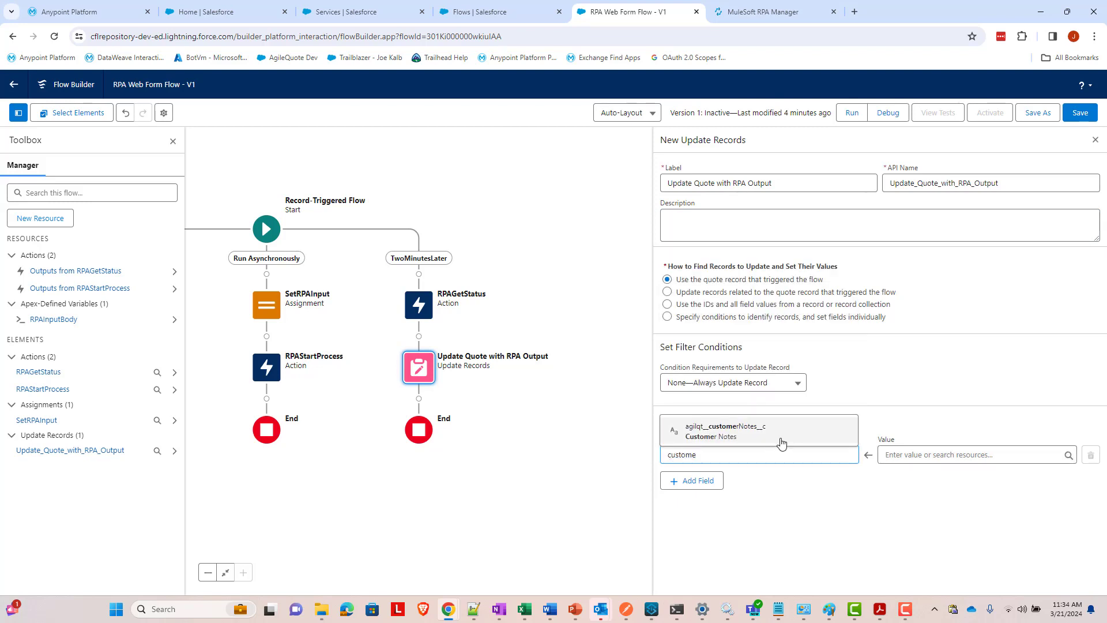
left_click(782, 445)
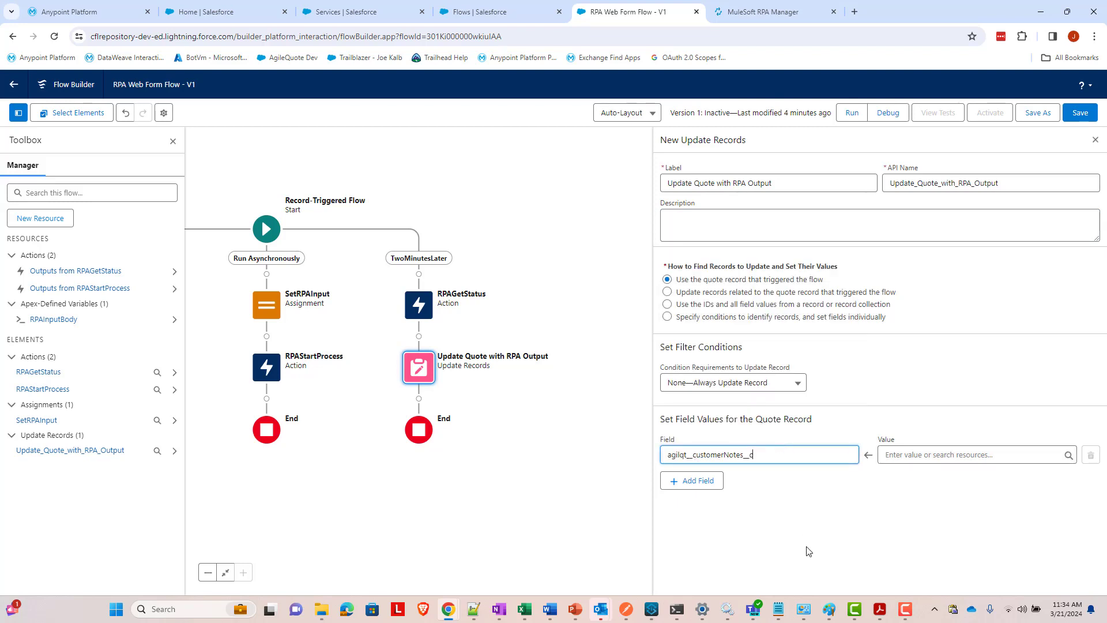
left_click(925, 454)
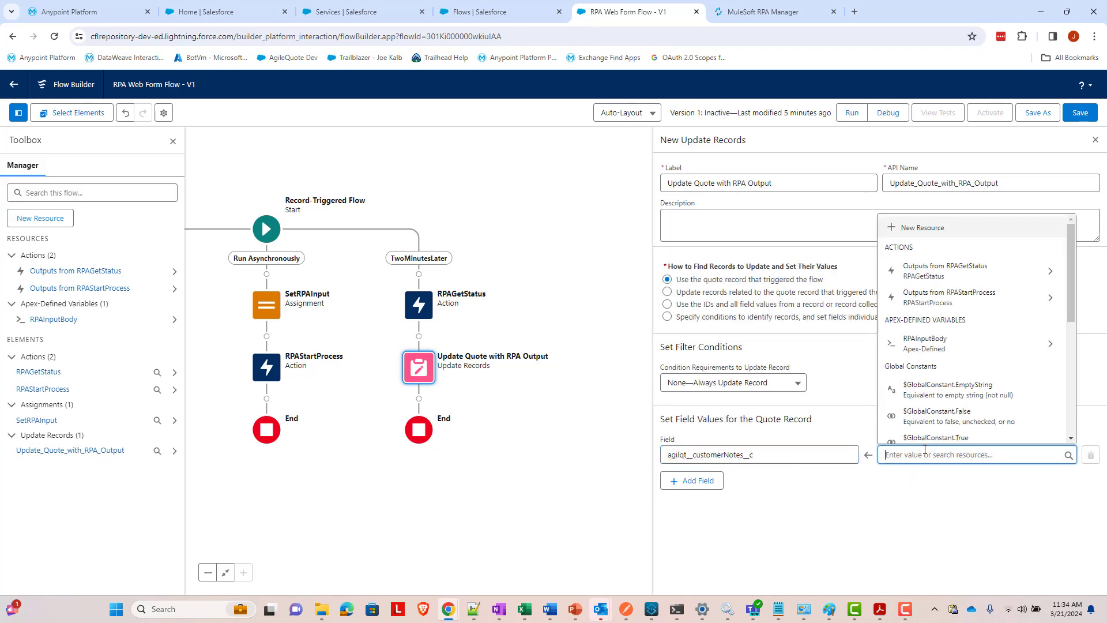
left_click(971, 279)
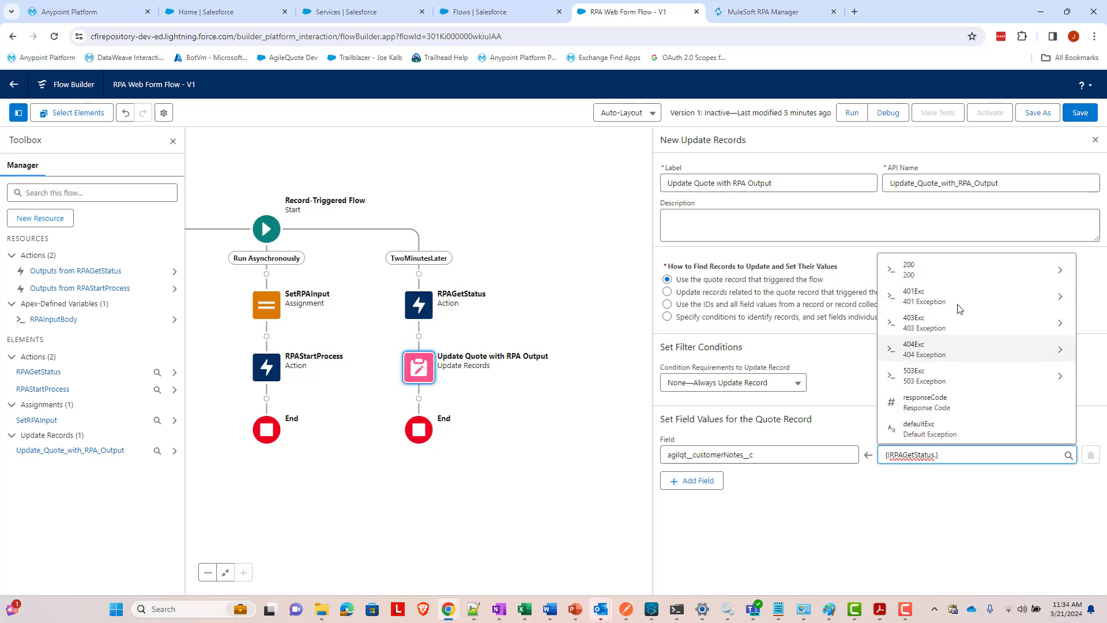
left_click(921, 269)
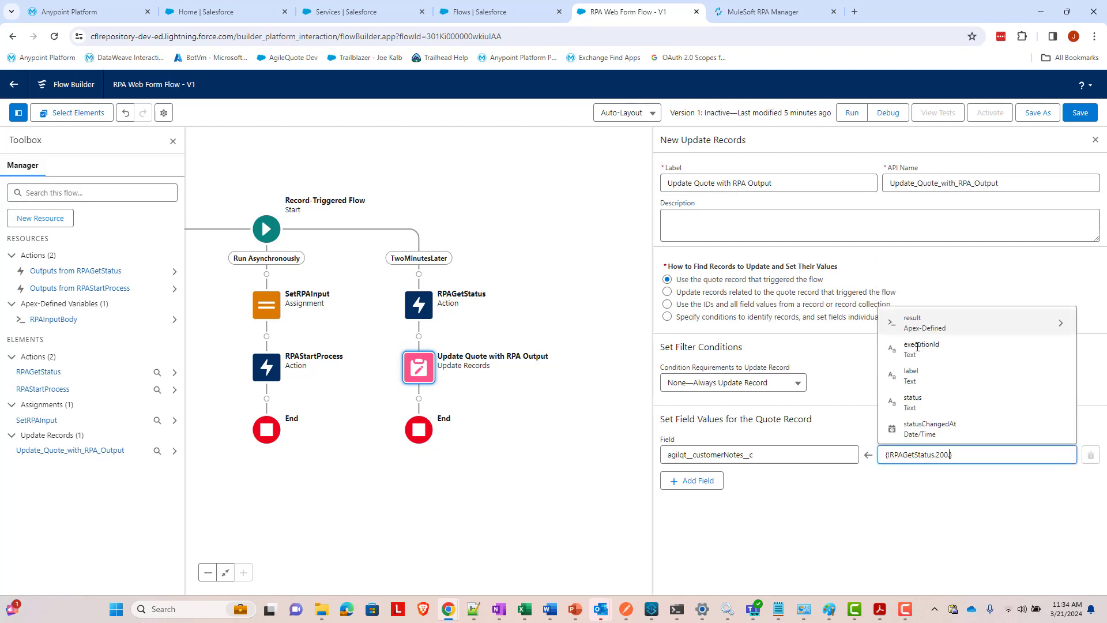
left_click(941, 324)
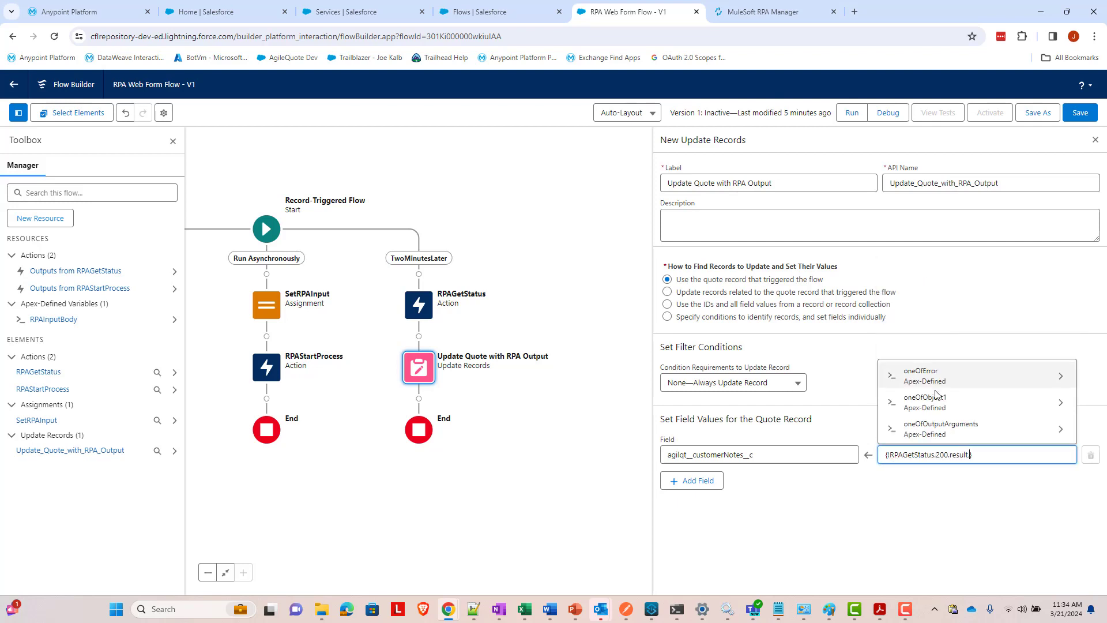
left_click(959, 433)
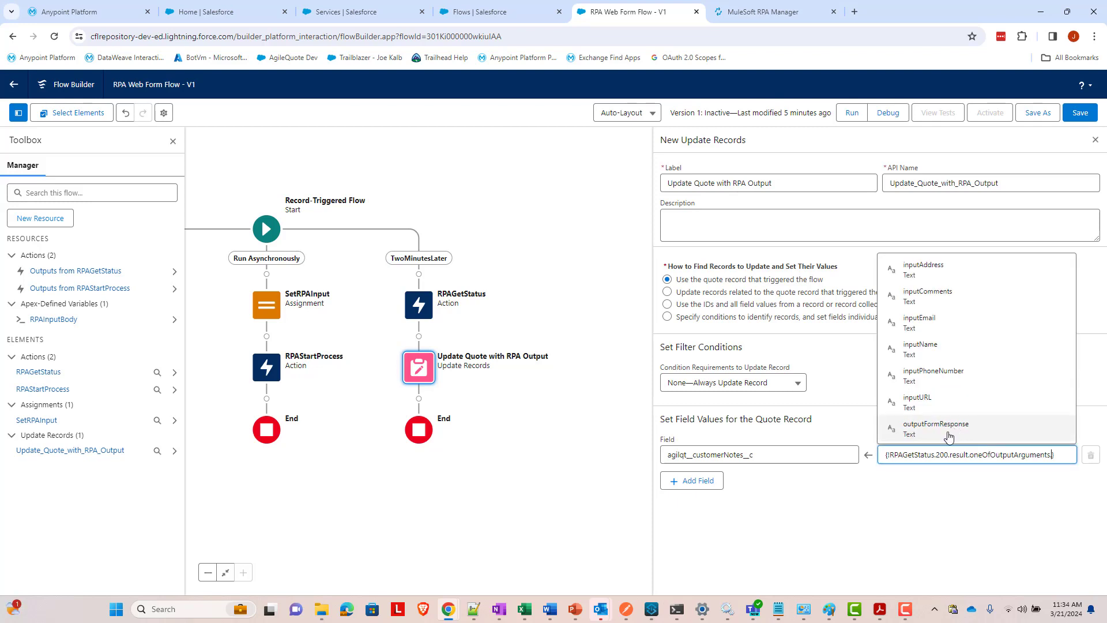
left_click(949, 436)
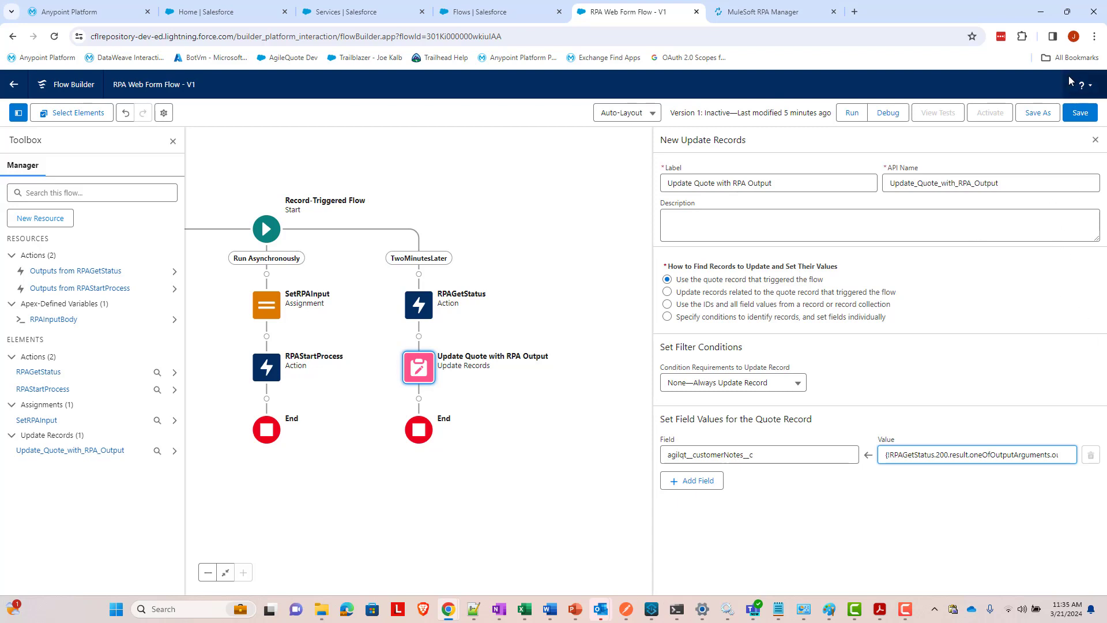
- Save the flow, then activate it from the toolbar
left_click(1087, 113)
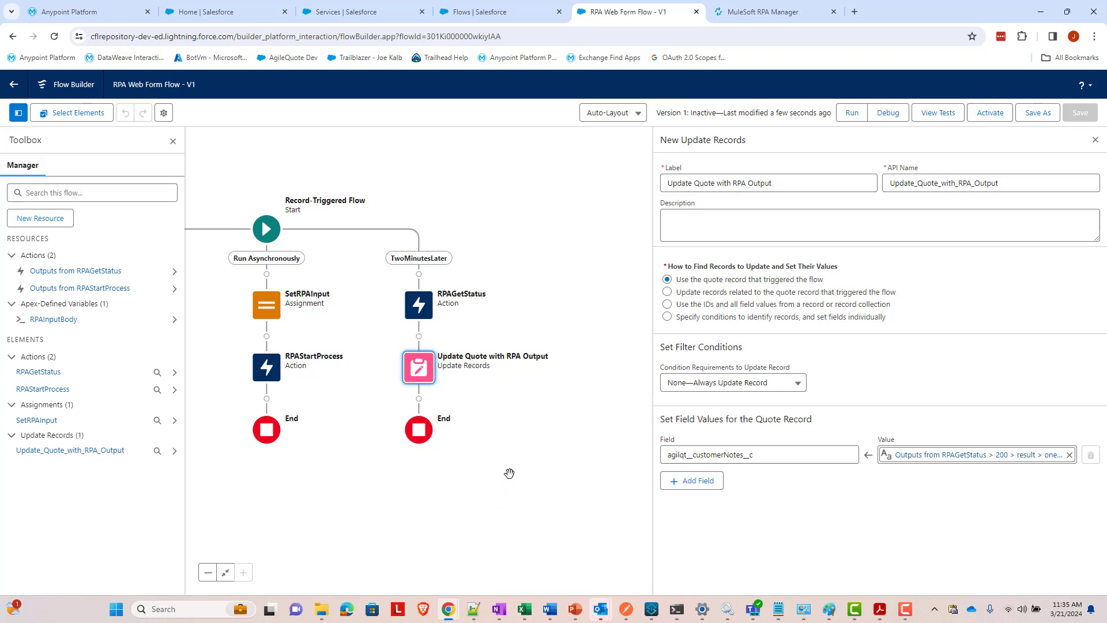
left_click(983, 114)
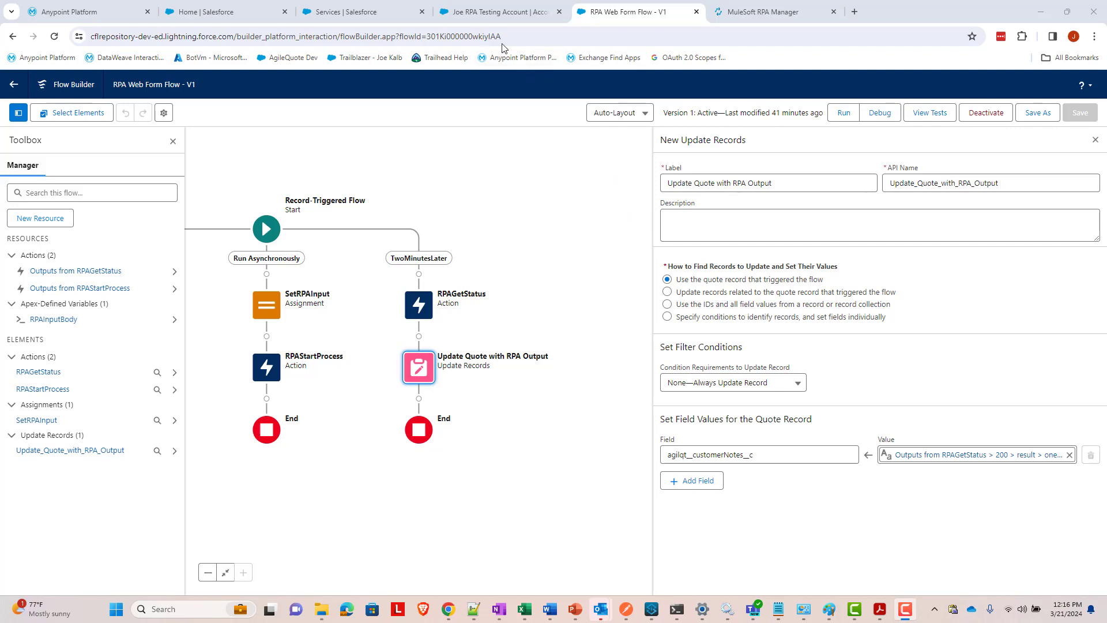
- Switch to the RPA testing account and review its Details tab fields
left_click(483, 12)
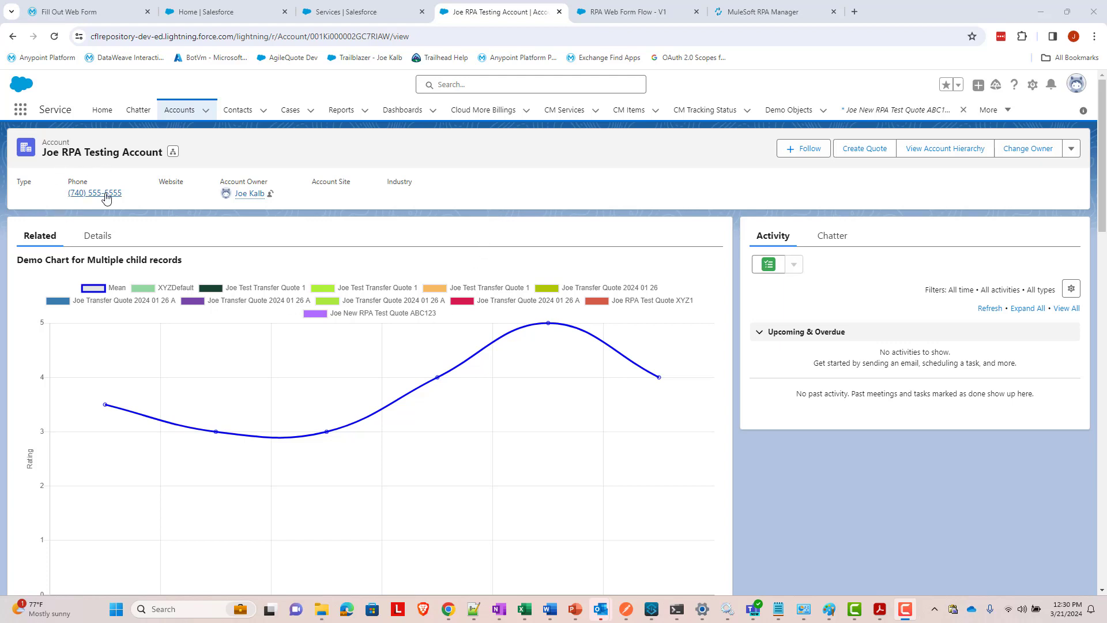
left_click(102, 235)
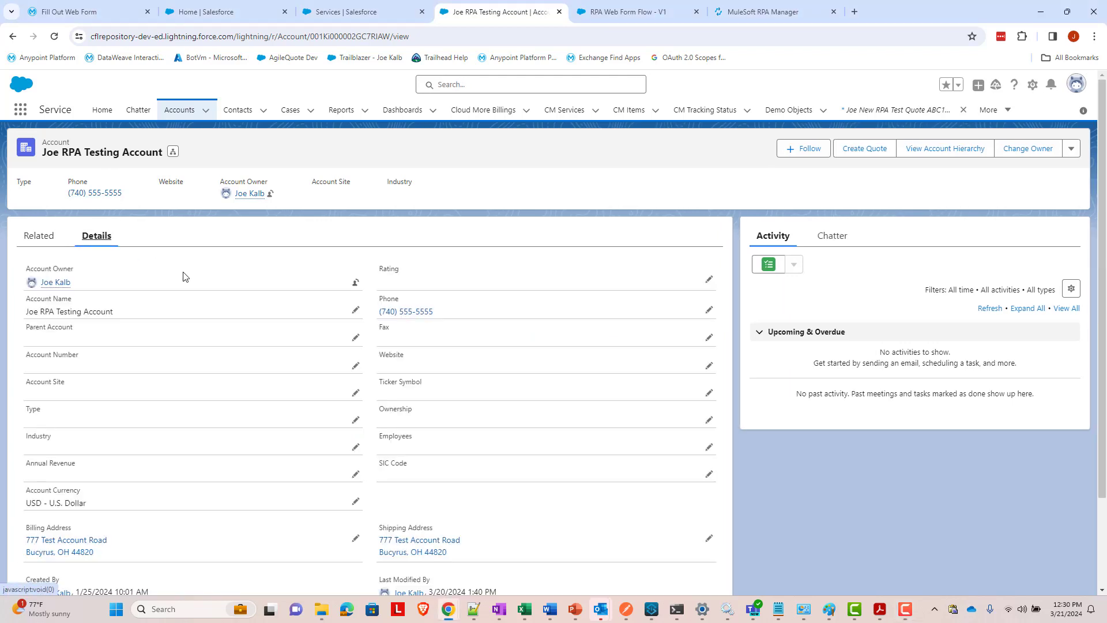
scroll(416, 397, "down", 1)
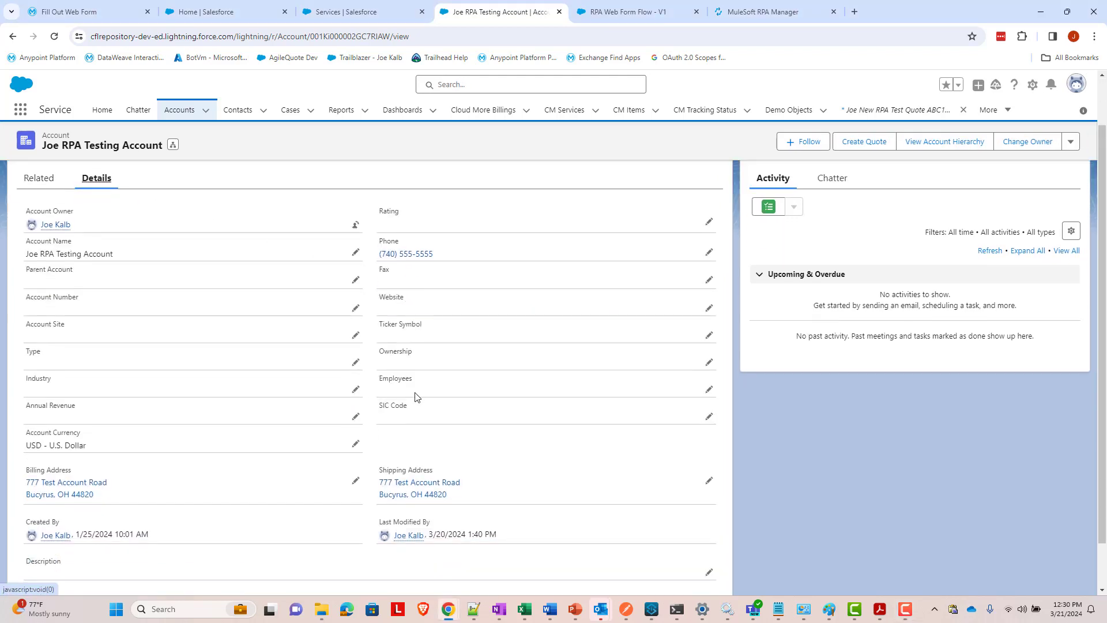
scroll(363, 496, "down", 1)
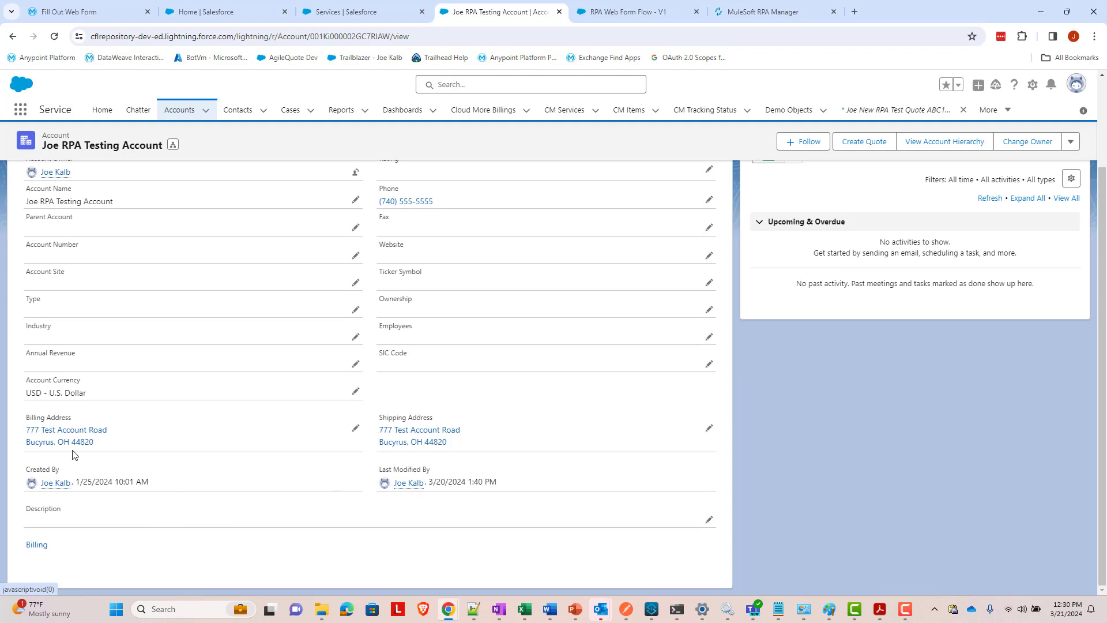
scroll(119, 433, "up", 1)
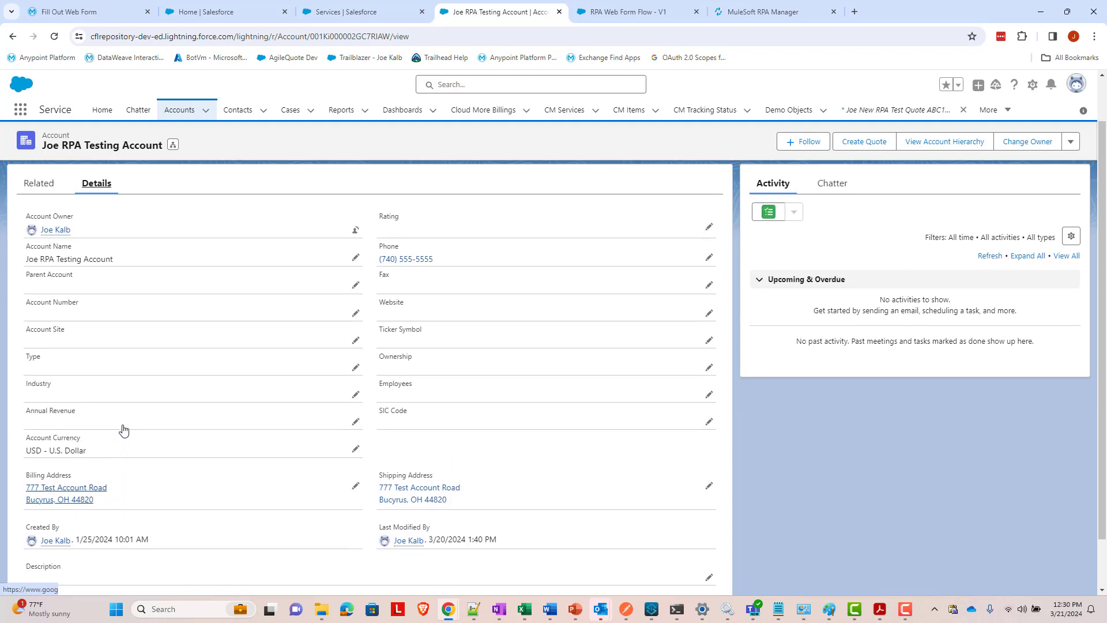
scroll(123, 430, "up", 1)
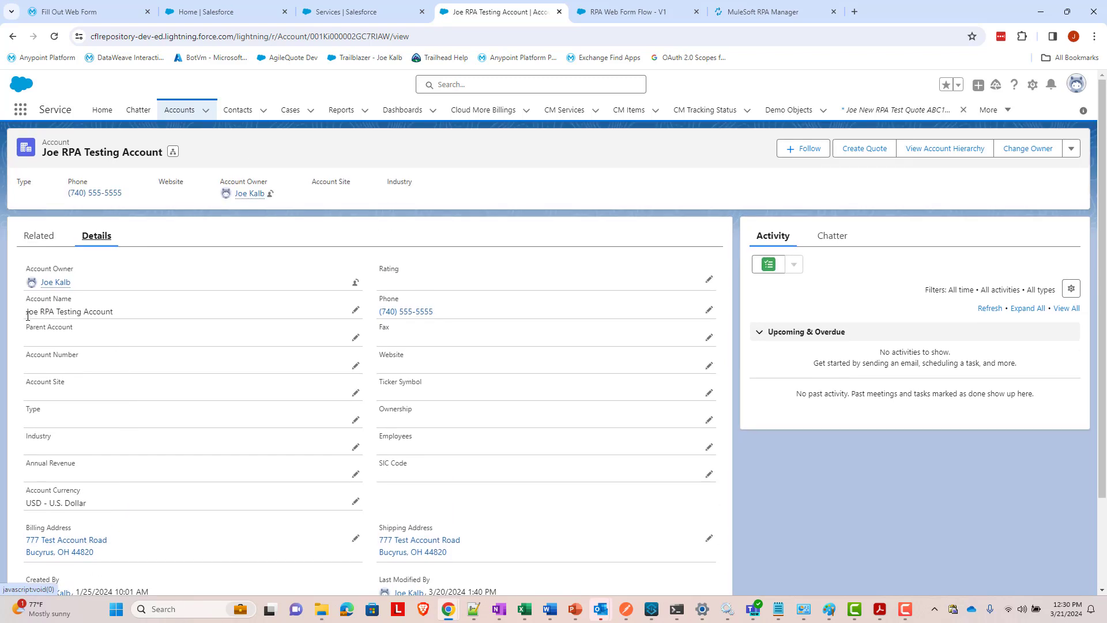
left_click_drag(28, 315, 123, 314)
left_click(128, 316)
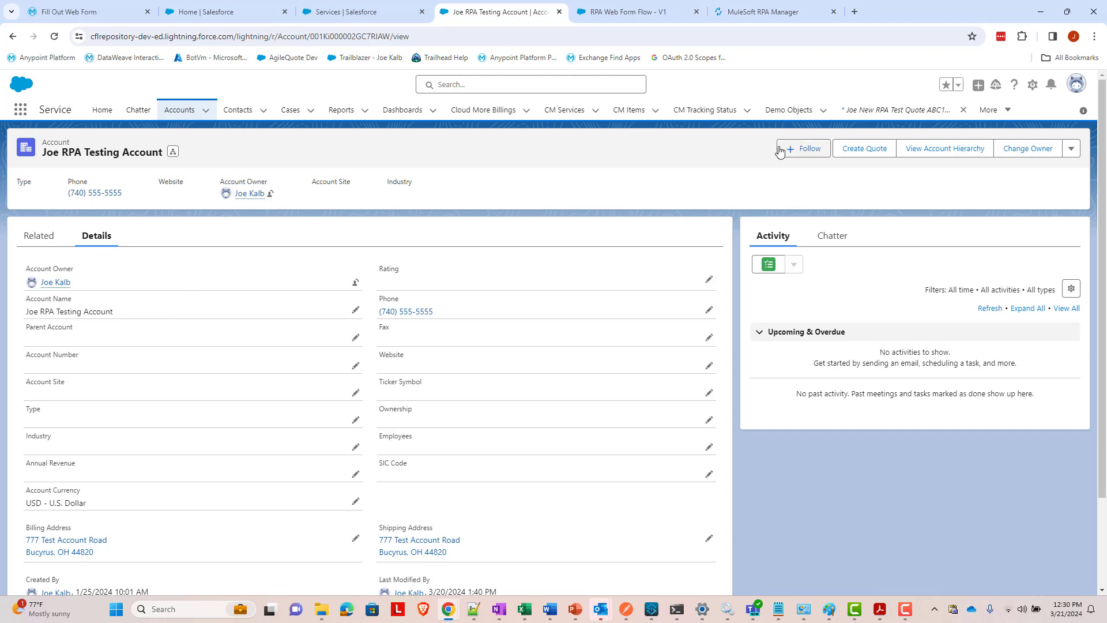
- Create a new RPA Test Quote for the account with close date March 21, 2024
left_click(852, 159)
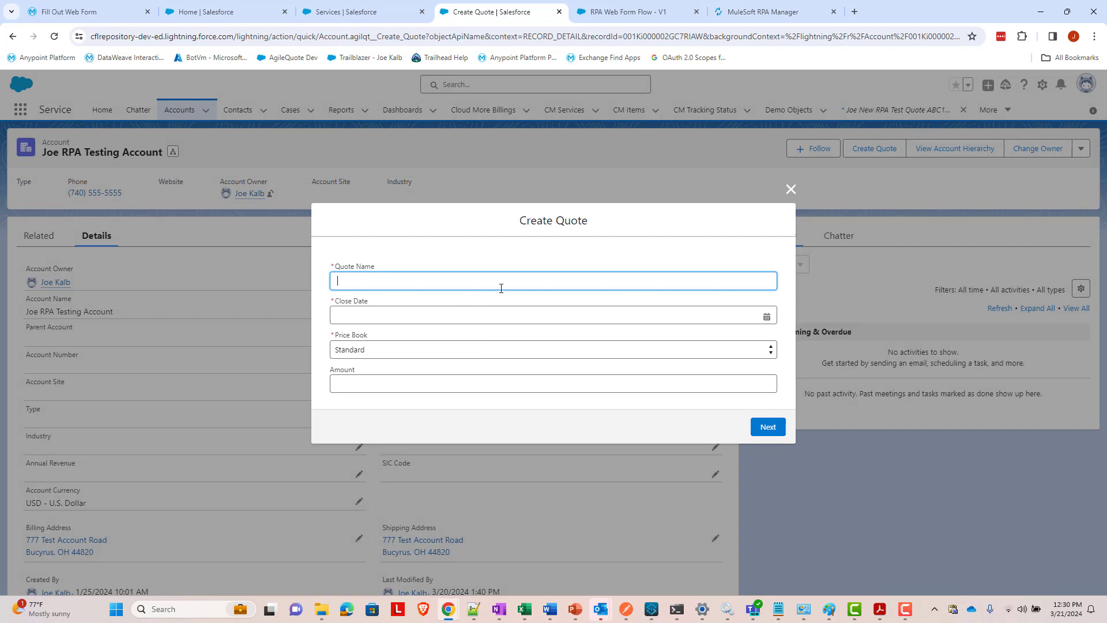
left_click(501, 288)
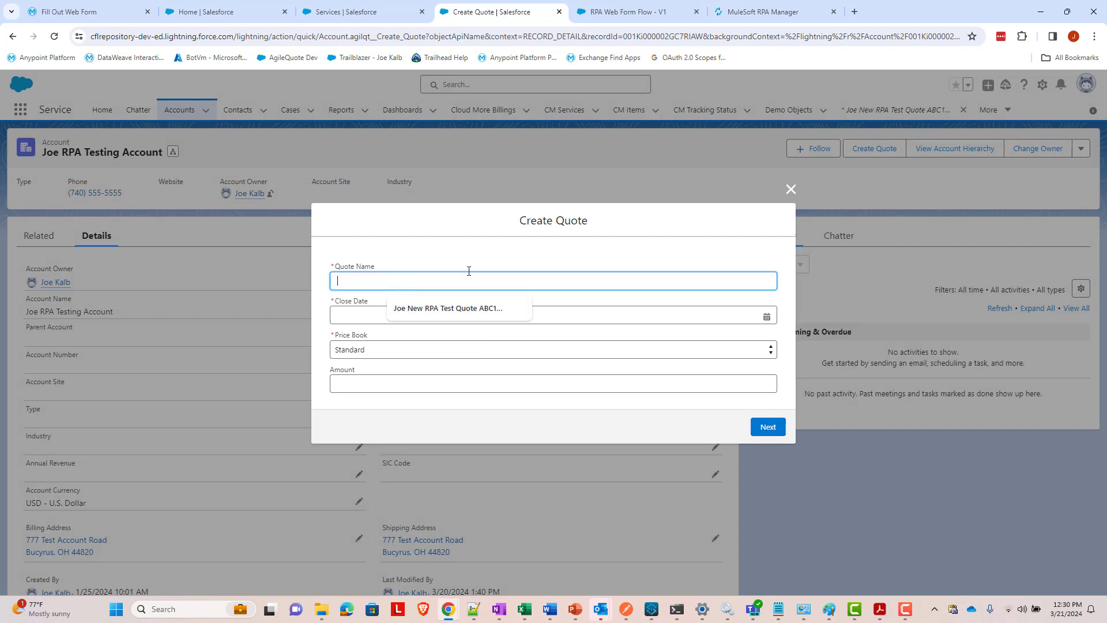
type("Joe RPA Test Quote")
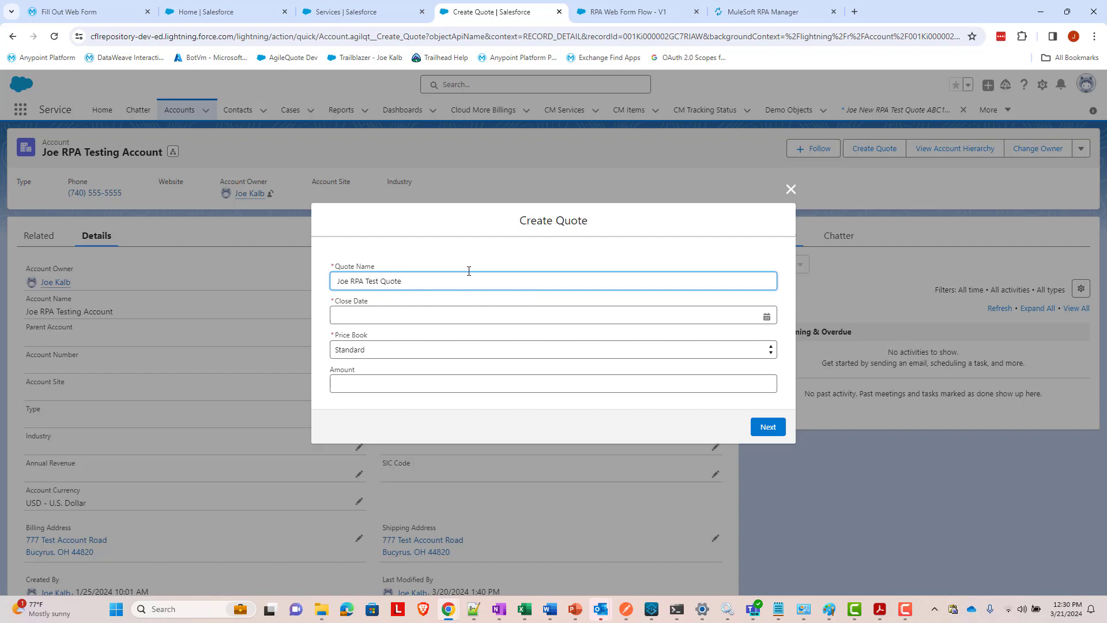
type(" ABCDEF123")
left_click(476, 312)
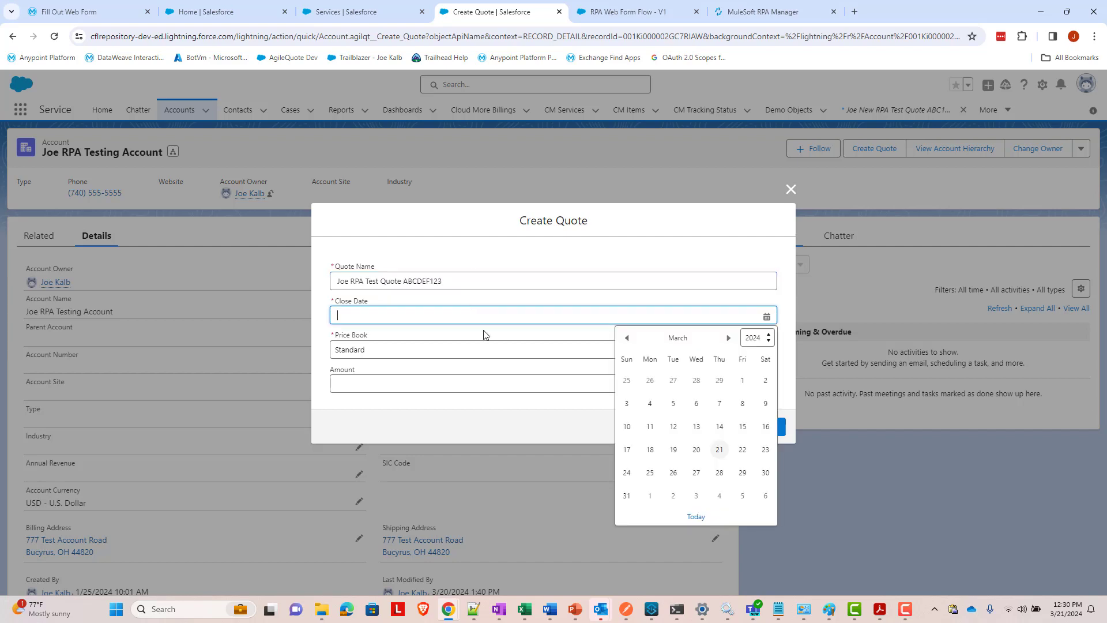
left_click(720, 450)
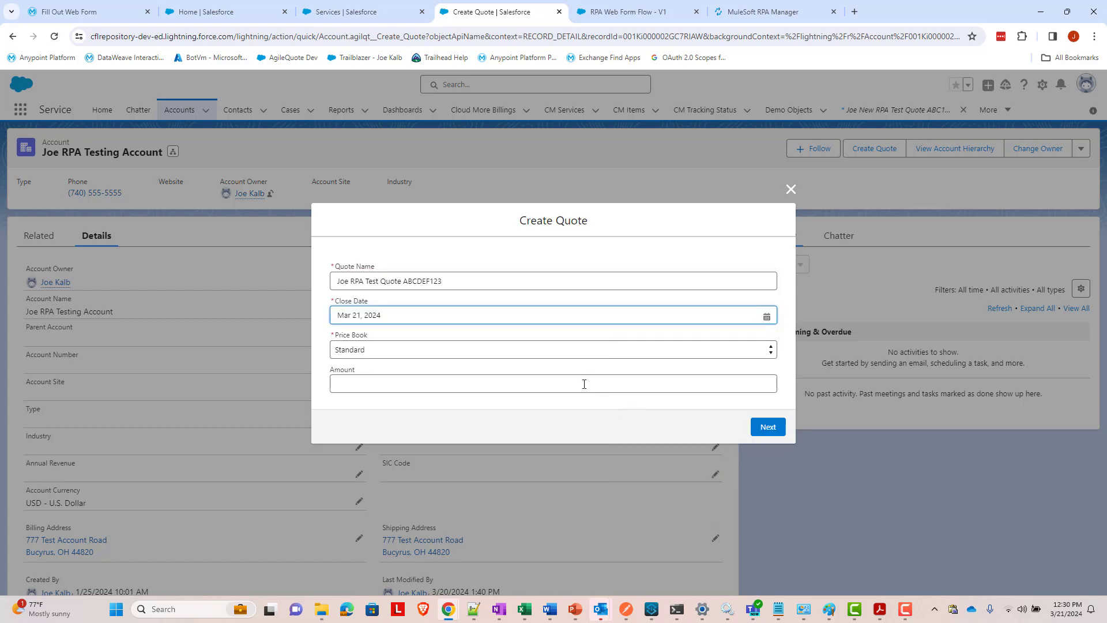
left_click(766, 426)
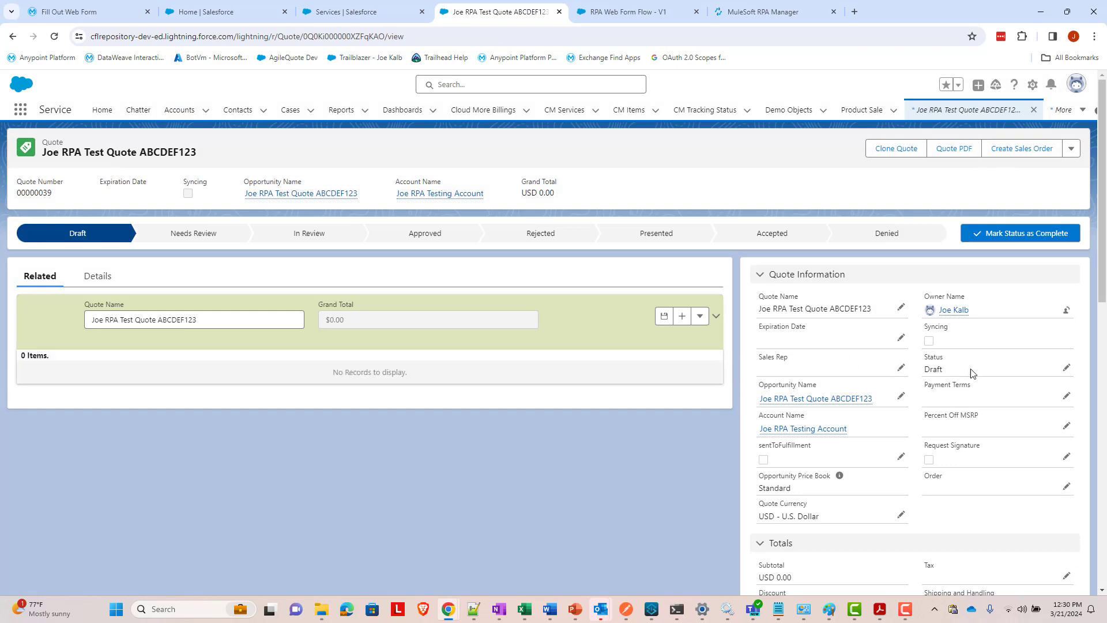
- Set the quote's Description to 'This is my description328u98wur98u' and save it
scroll(963, 367, "down", 4)
scroll(957, 358, "down", 6)
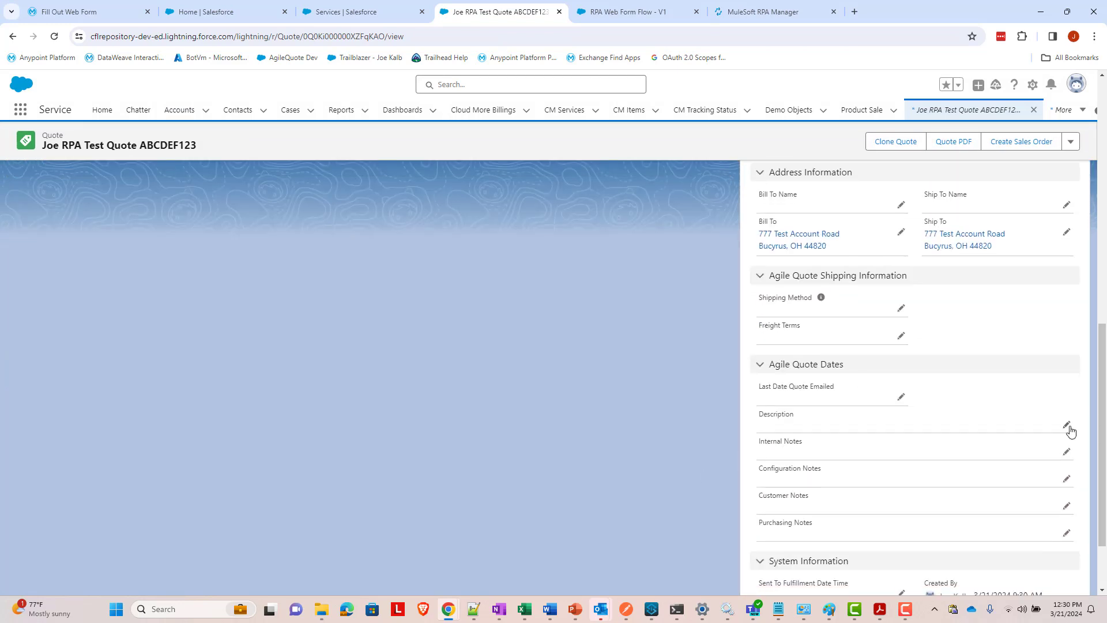
left_click(1067, 426)
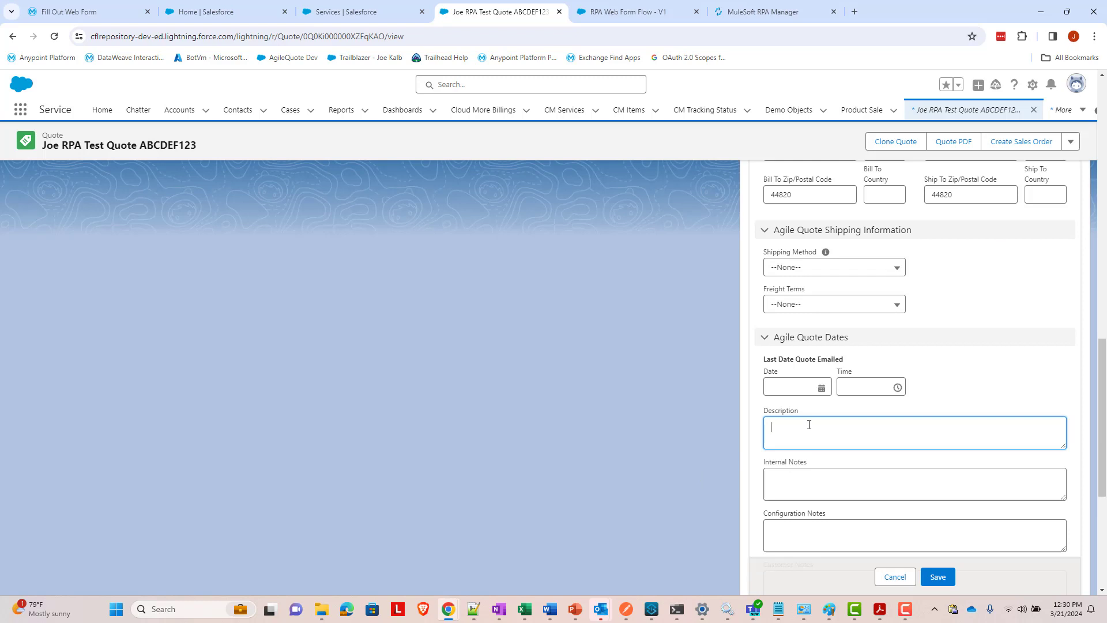
type("This is my ")
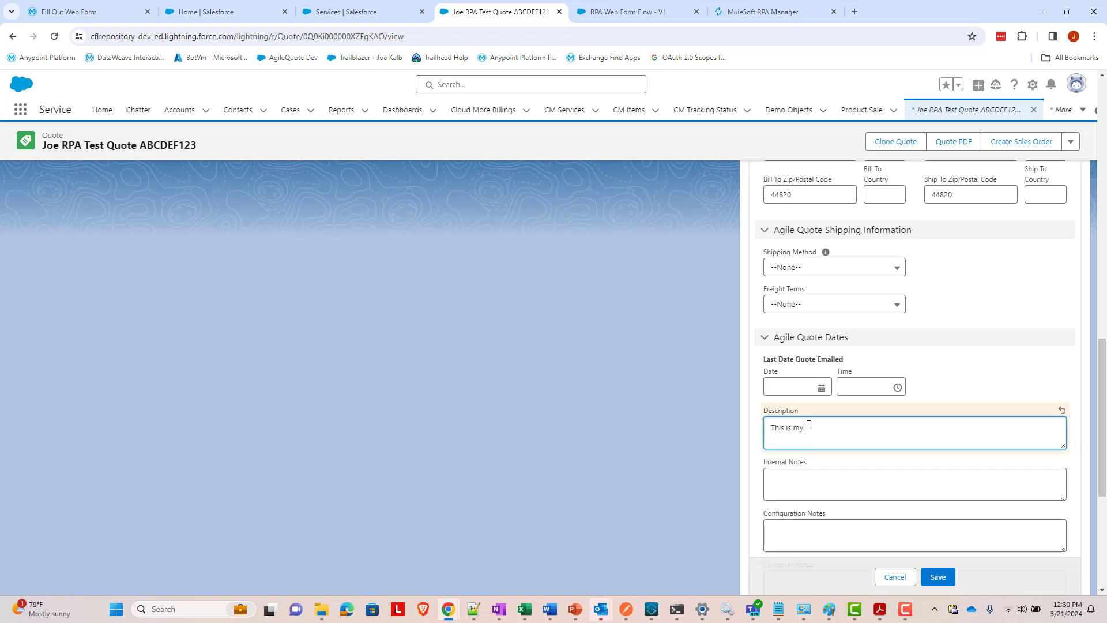
type("description328u98wur98u")
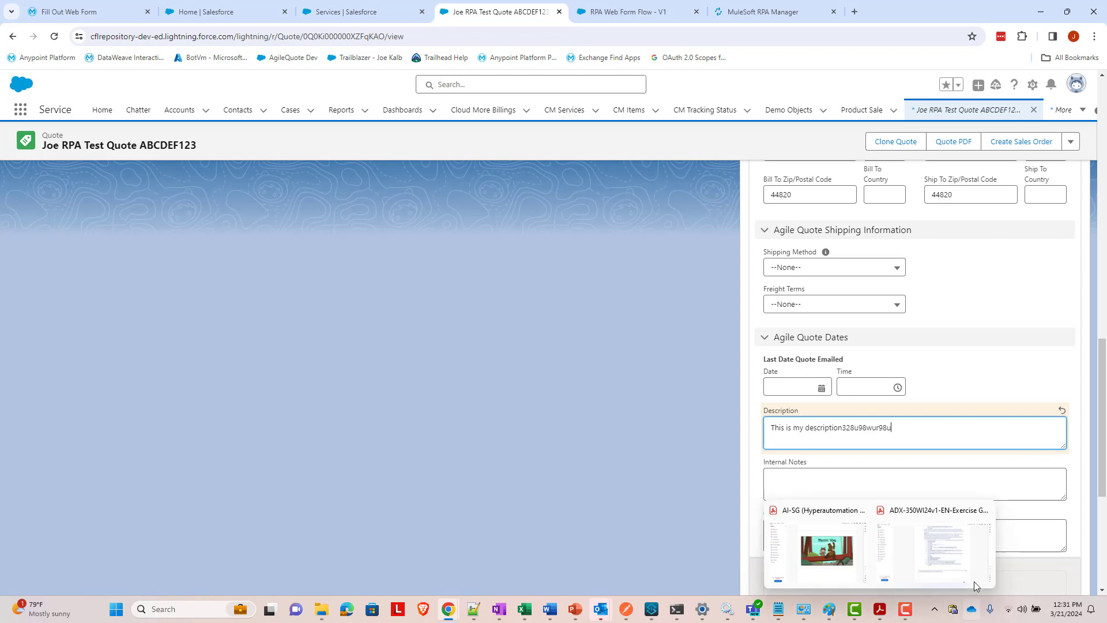
left_click(938, 577)
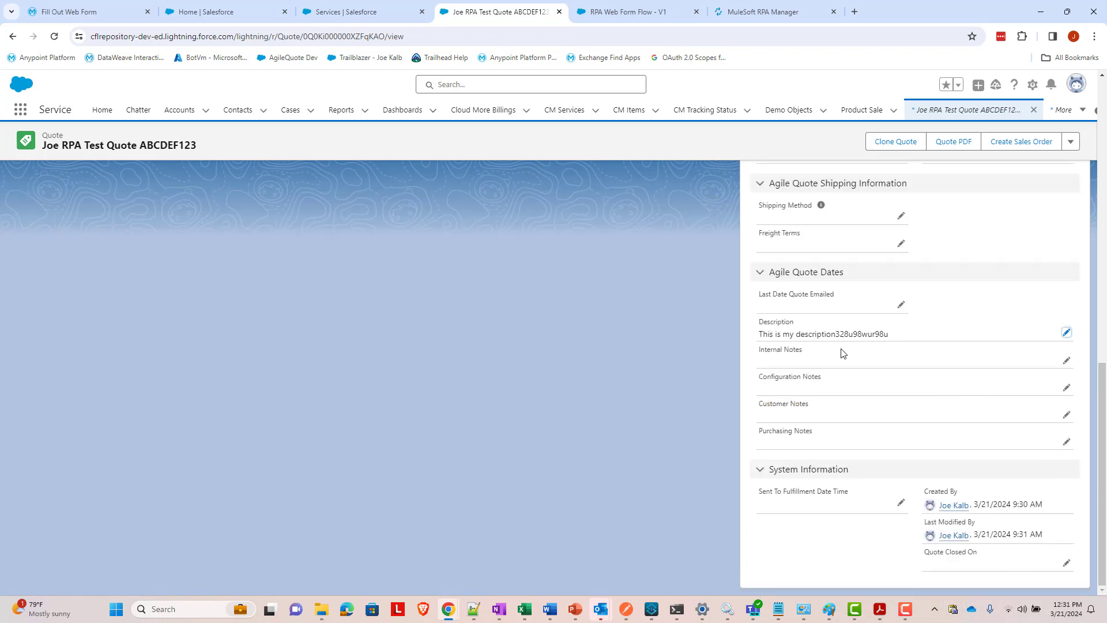
scroll(802, 386, "up", 10)
scroll(809, 370, "up", 3)
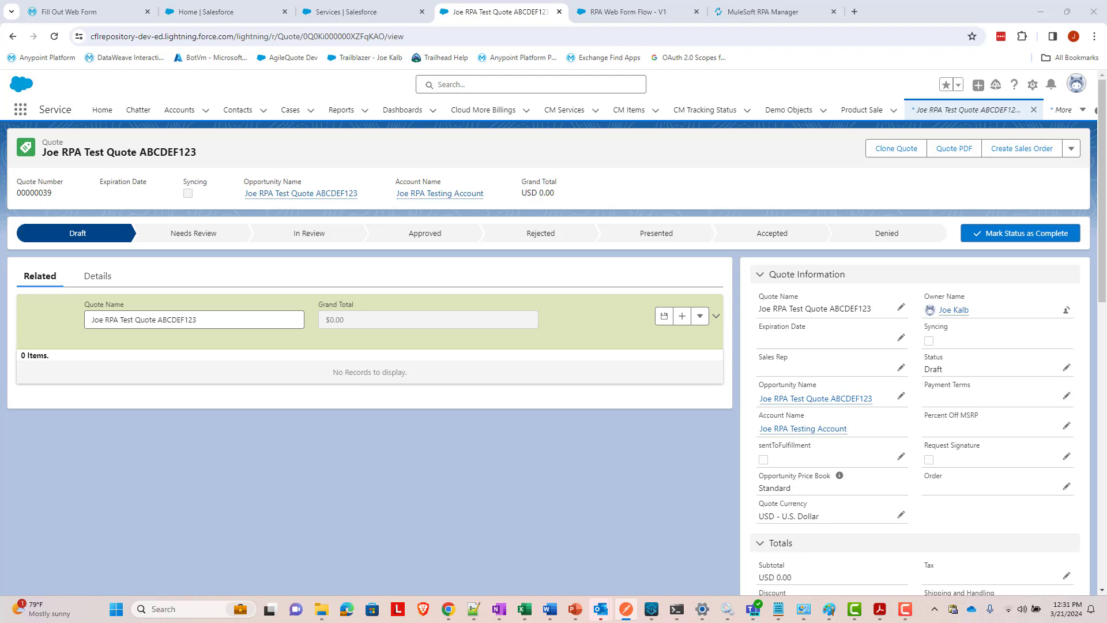
- Copy quote number 00000039 and re-send Postman's execution lookup, which returns 404, then minimize Postman
double_click(35, 193)
left_click_drag(1106, 383, 1106, 215)
left_click_drag(1106, 418, 517, 280)
double_click(516, 280)
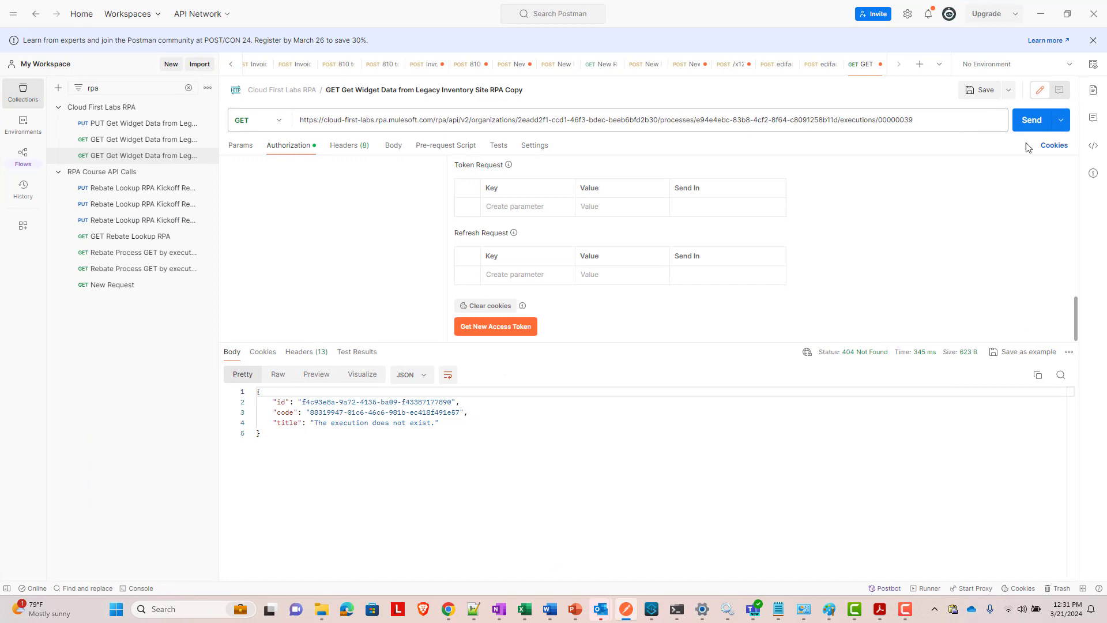
left_click(1032, 123)
left_click(463, 441)
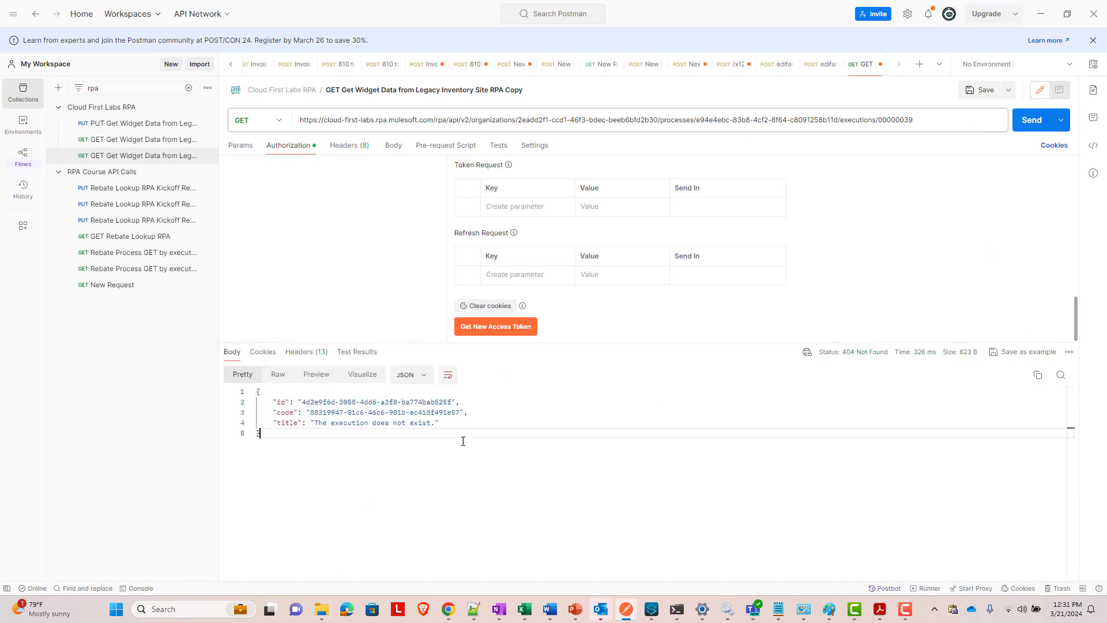
left_click(1041, 13)
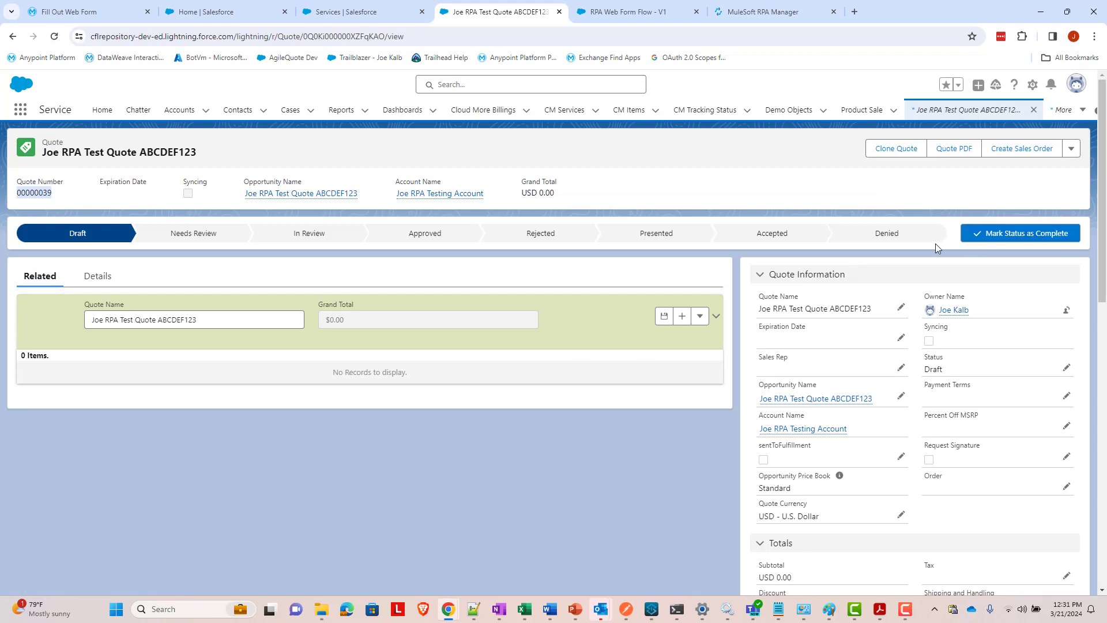
- Set quote 00000039's status to Presented, then bring the Postman execution request forward
left_click(671, 240)
left_click(1064, 241)
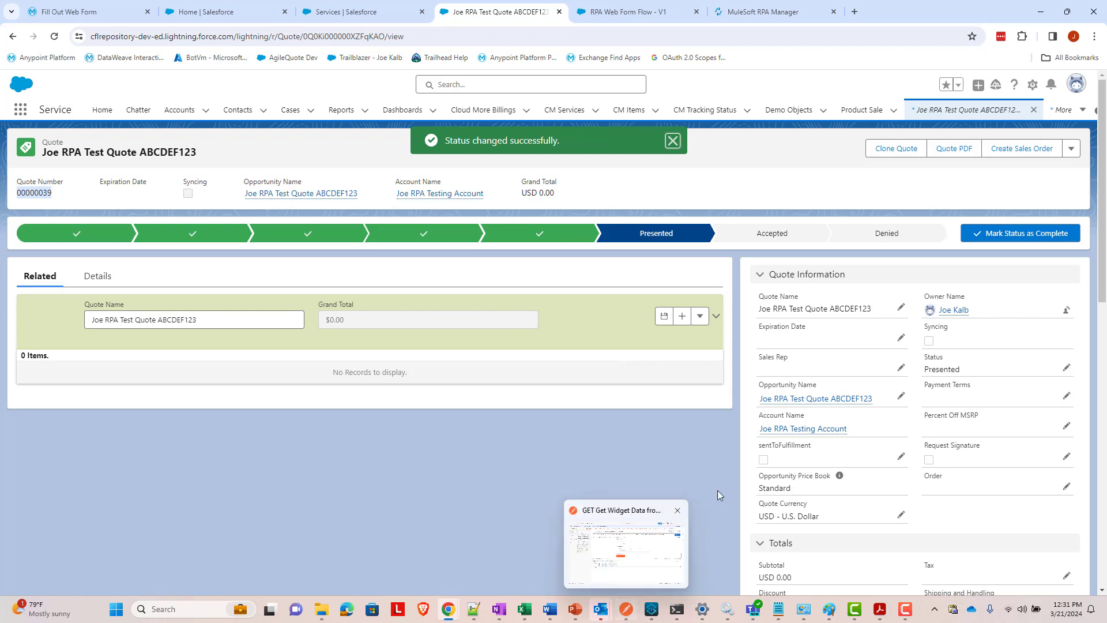
left_click(627, 617)
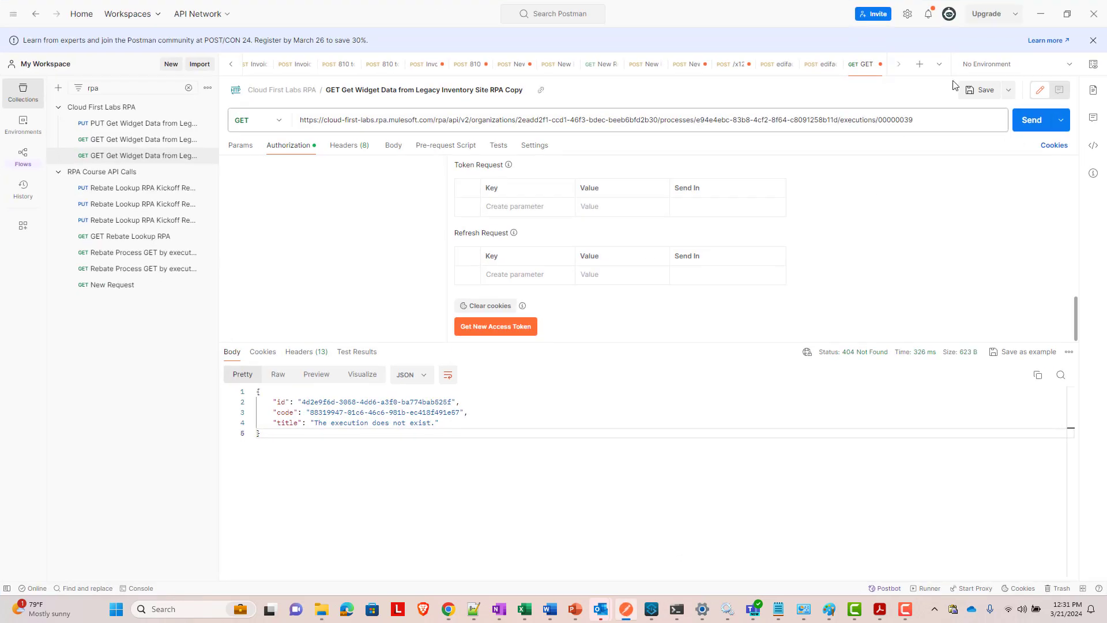
- Re-send the execution 00000039 request and see it report notStarted
left_click(1032, 120)
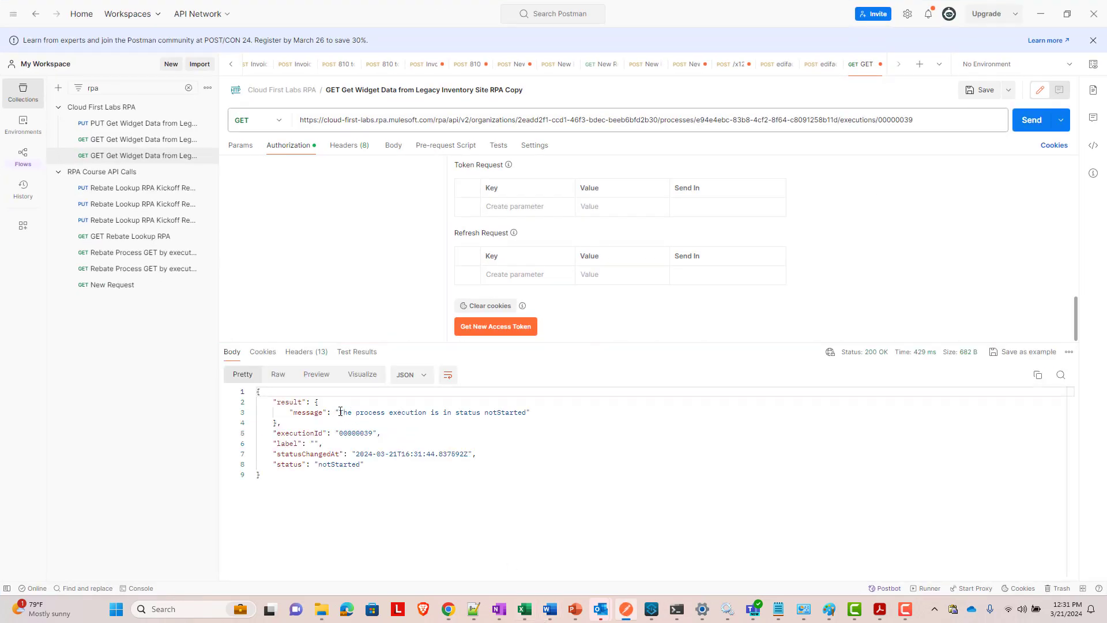
left_click_drag(337, 411, 532, 418)
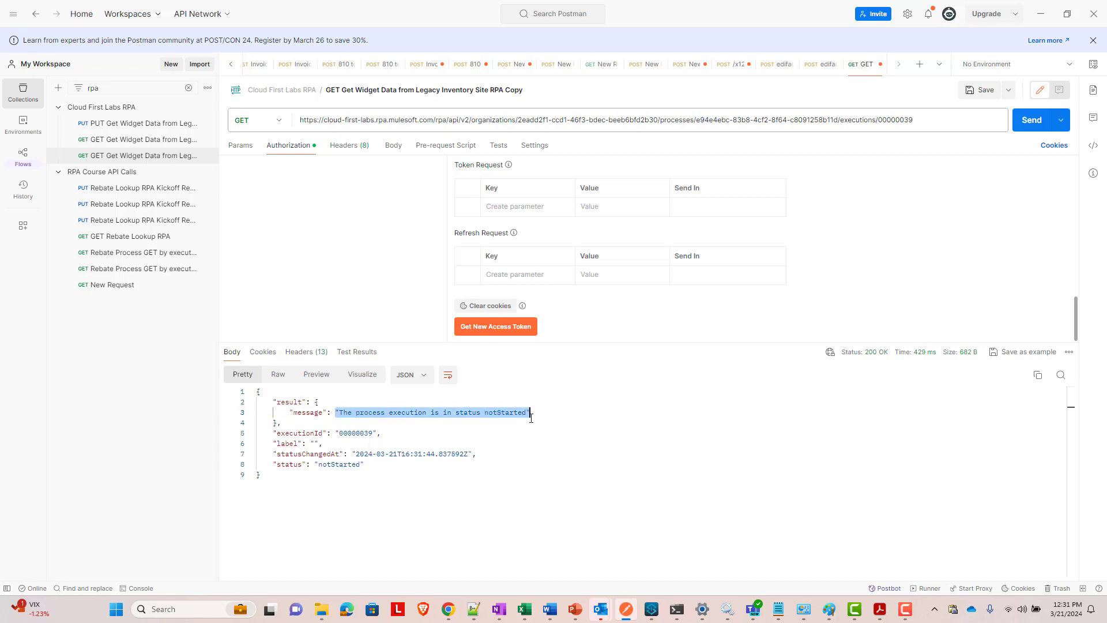
left_click(556, 421)
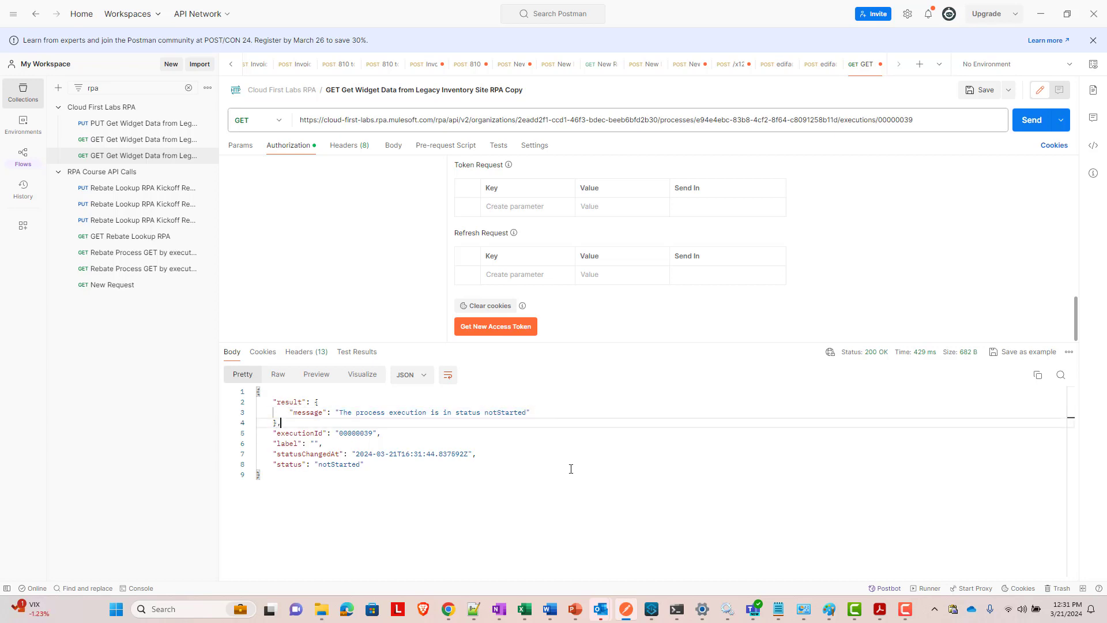
left_click(629, 607)
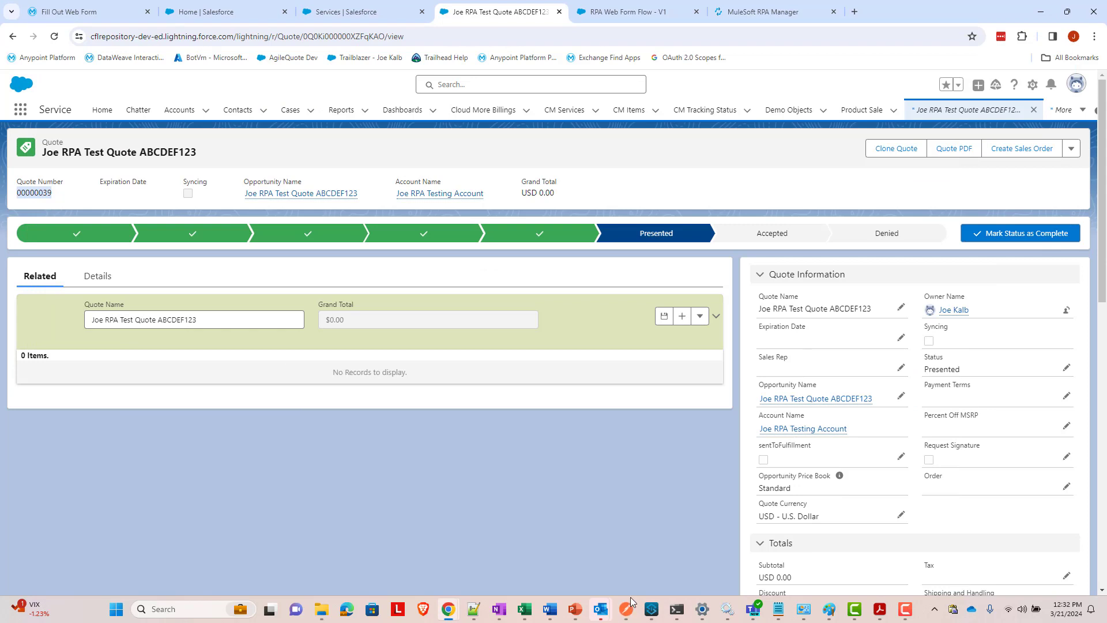
key("alt+Tab")
- Keep re-sending until the execution reports success with 'Your response has been recorded.'
left_click(1029, 118)
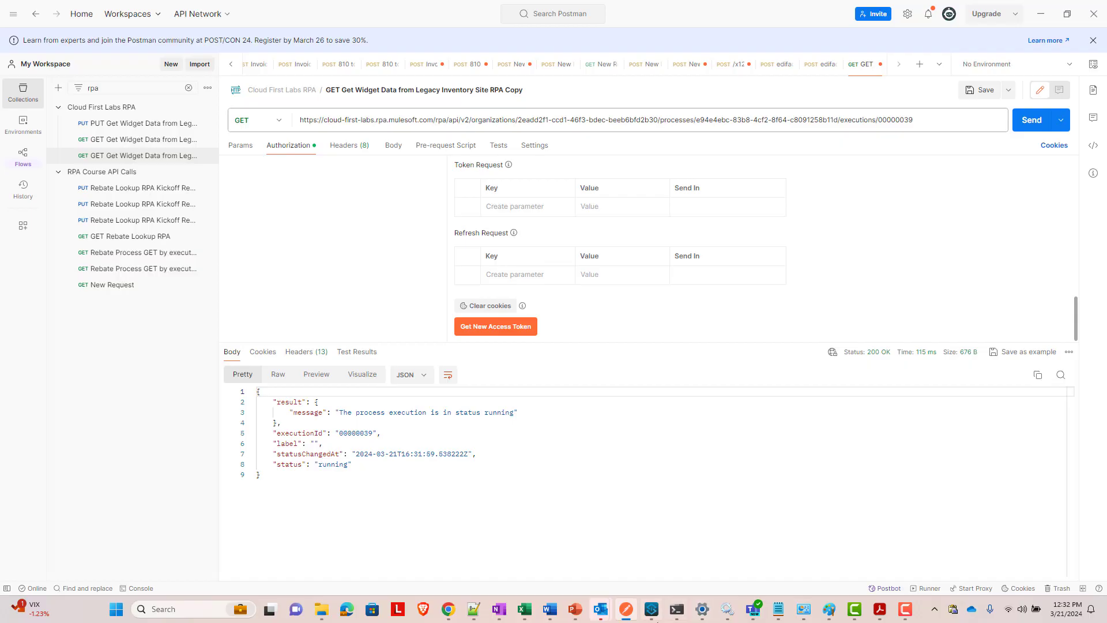
left_click(1018, 124)
left_click(1020, 125)
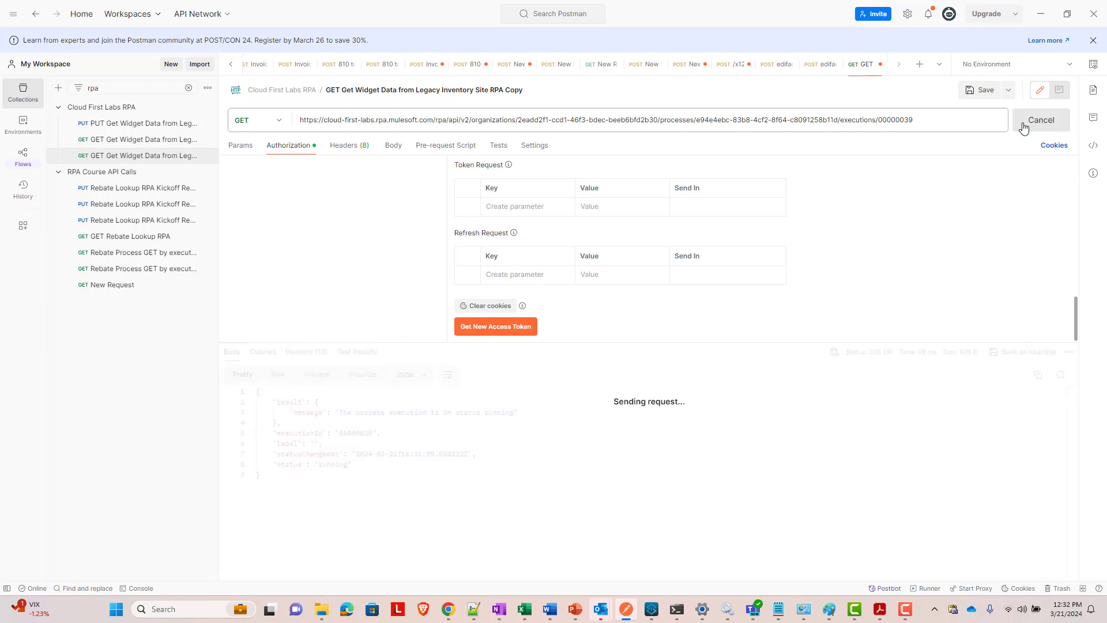
left_click(1024, 126)
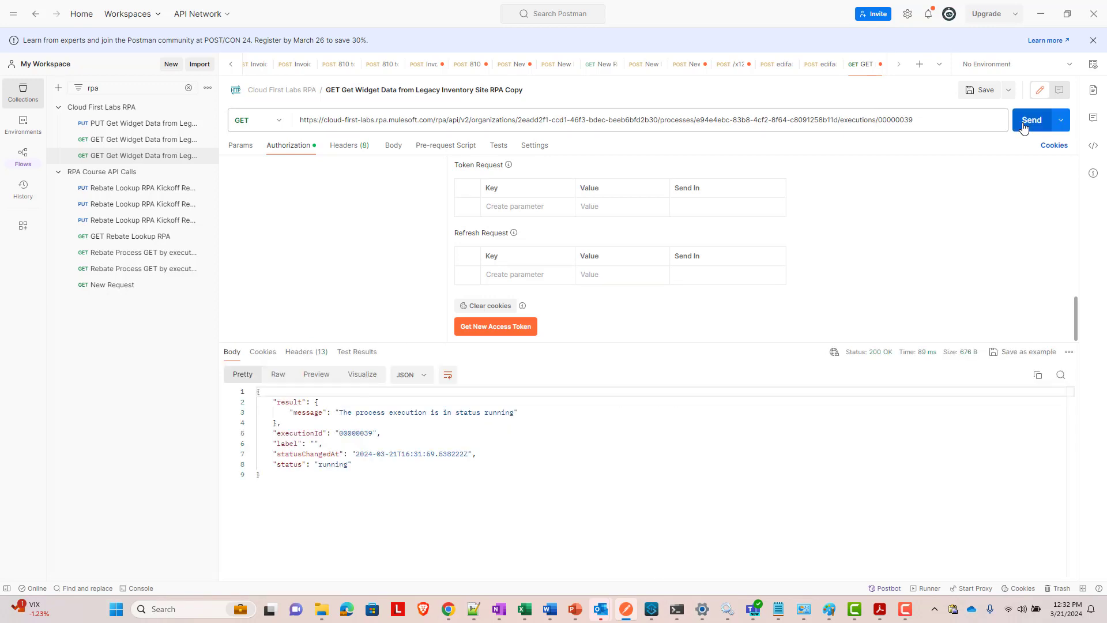
left_click(1024, 126)
left_click(1023, 126)
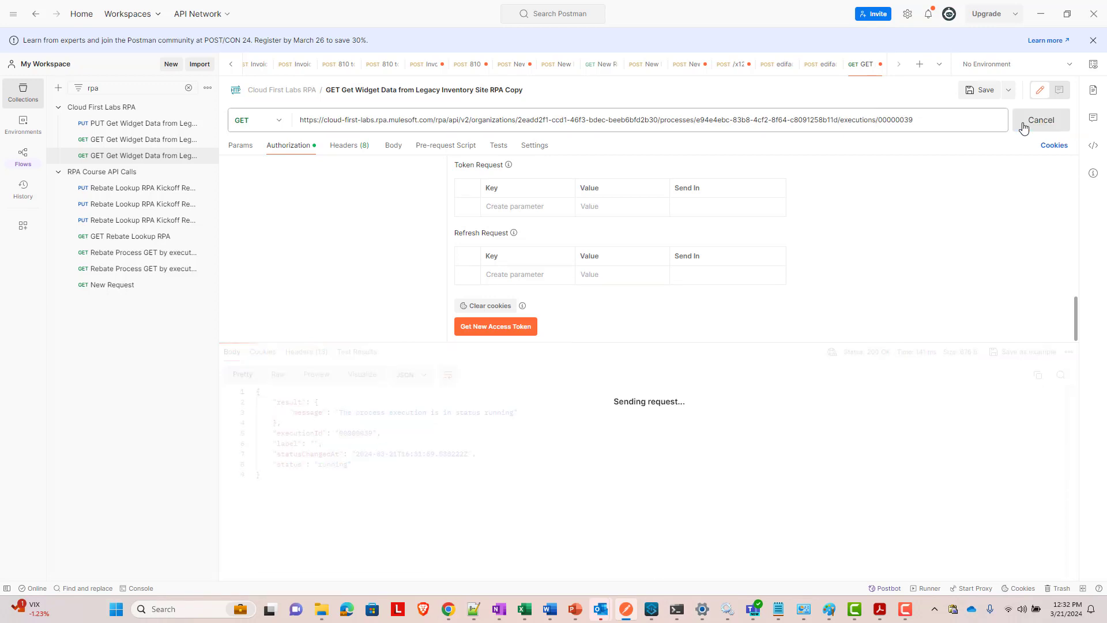
left_click(1024, 126)
left_click(1023, 126)
left_click(1024, 126)
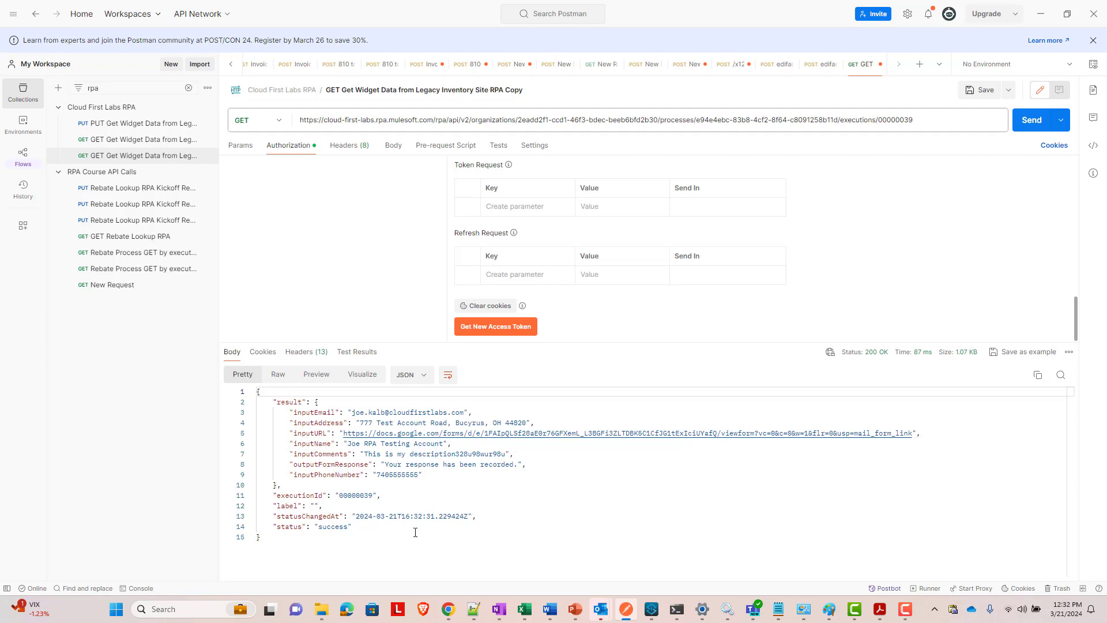
left_click(1041, 13)
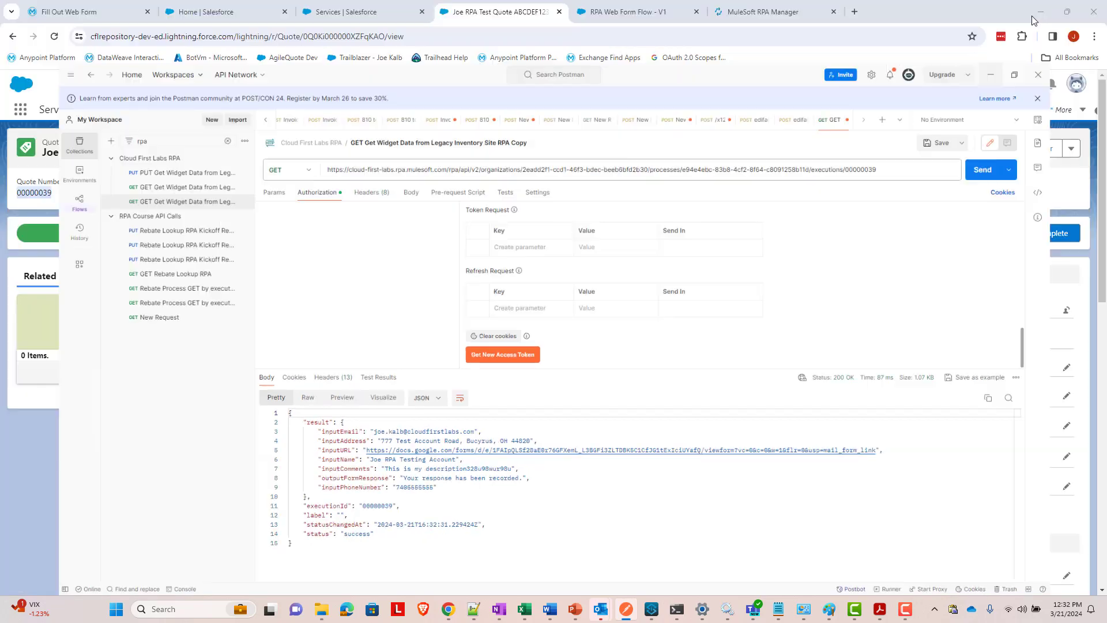
scroll(894, 462, "down", 5)
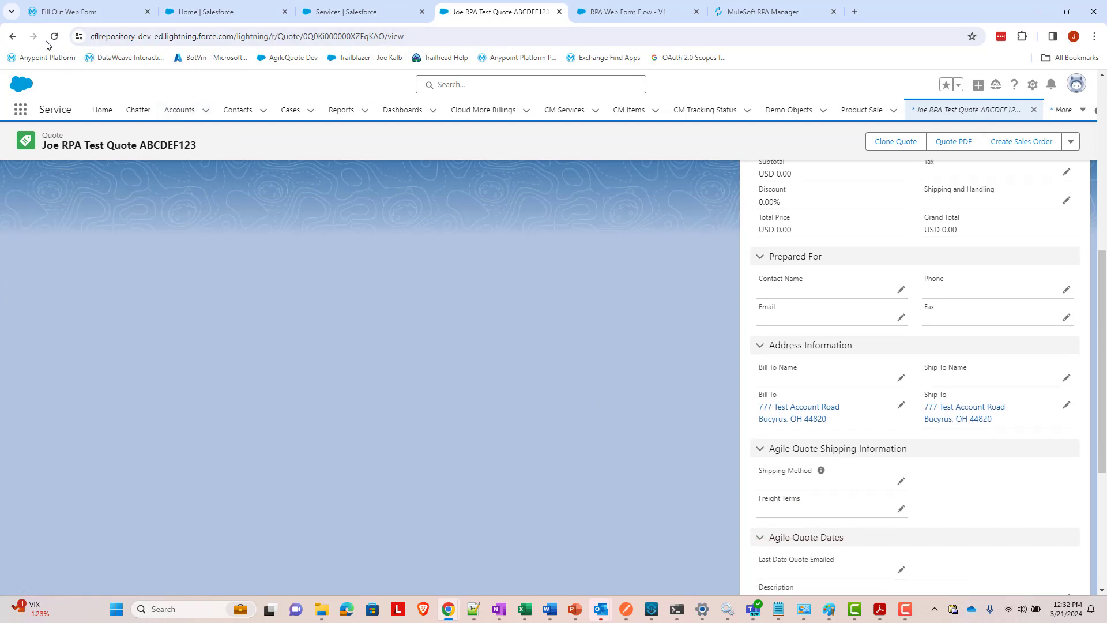
scroll(898, 460, "down", 3)
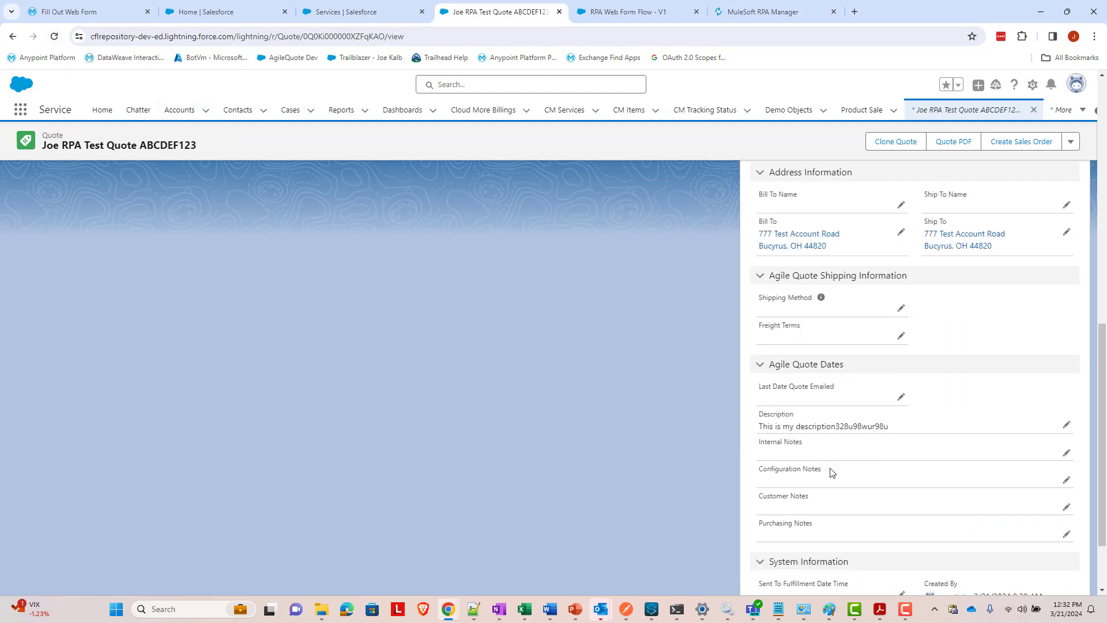
scroll(807, 457, "down", 1)
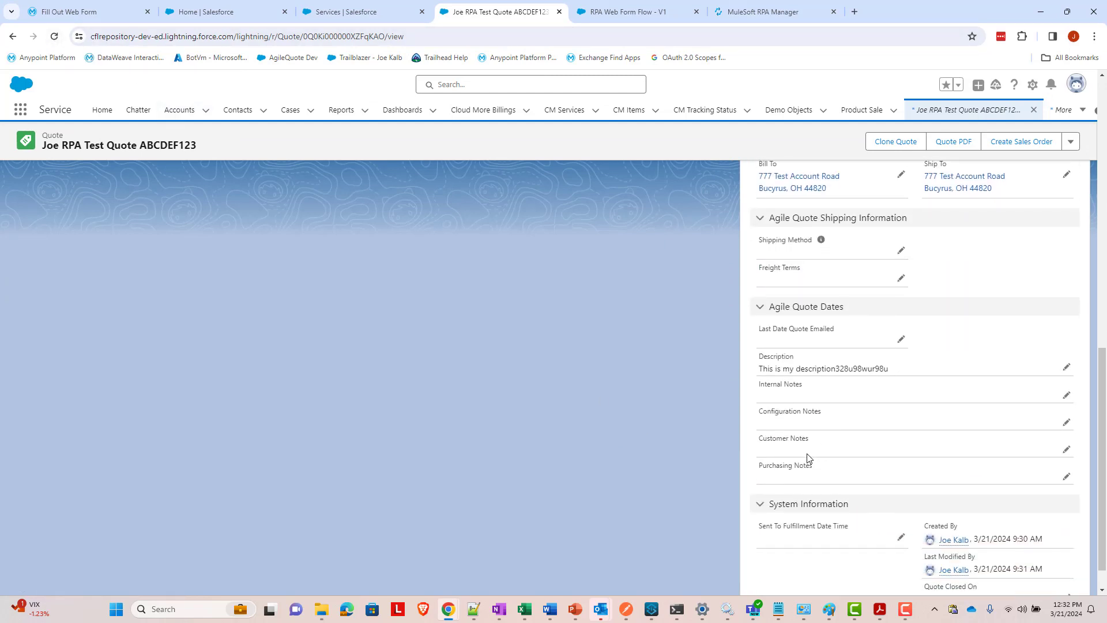
left_click(54, 36)
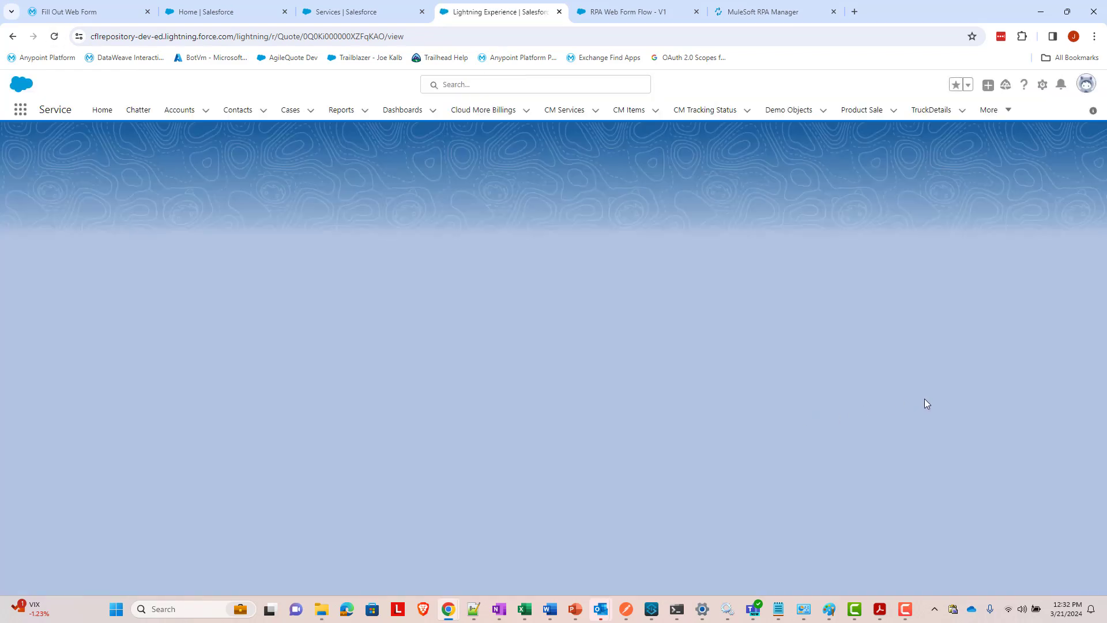
scroll(936, 416, "down", 5)
scroll(936, 416, "down", 3)
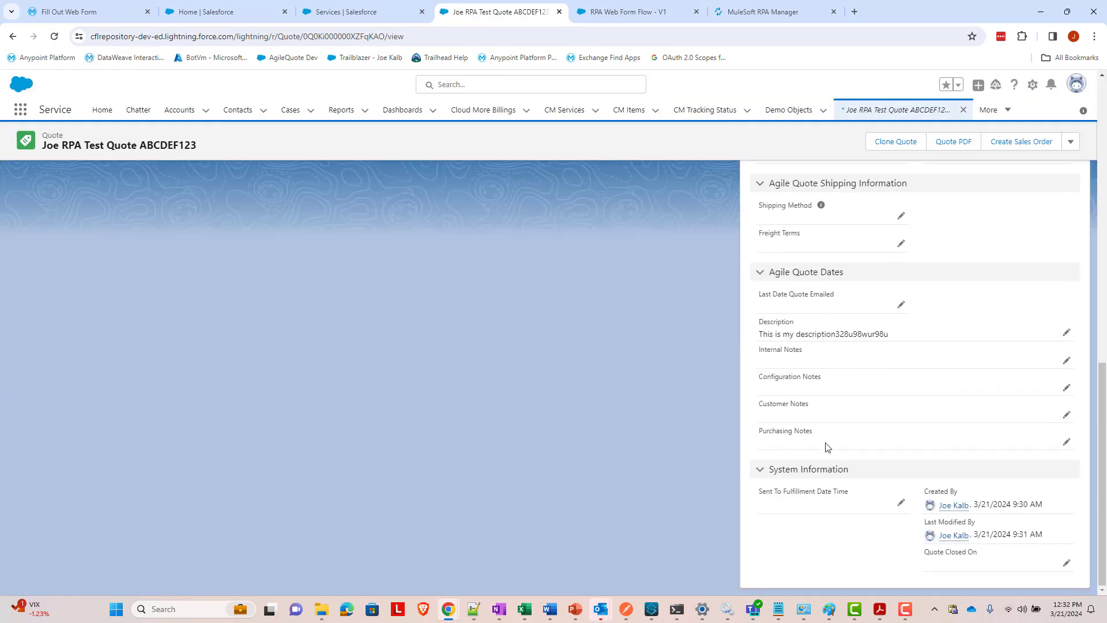
left_click(623, 608)
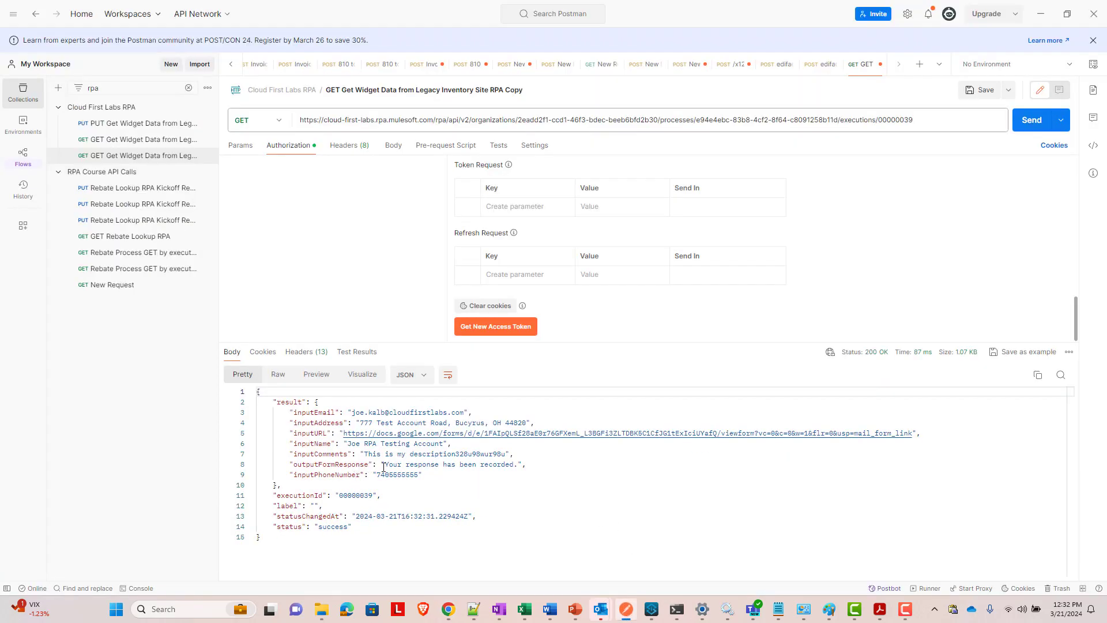
left_click_drag(384, 465, 518, 465)
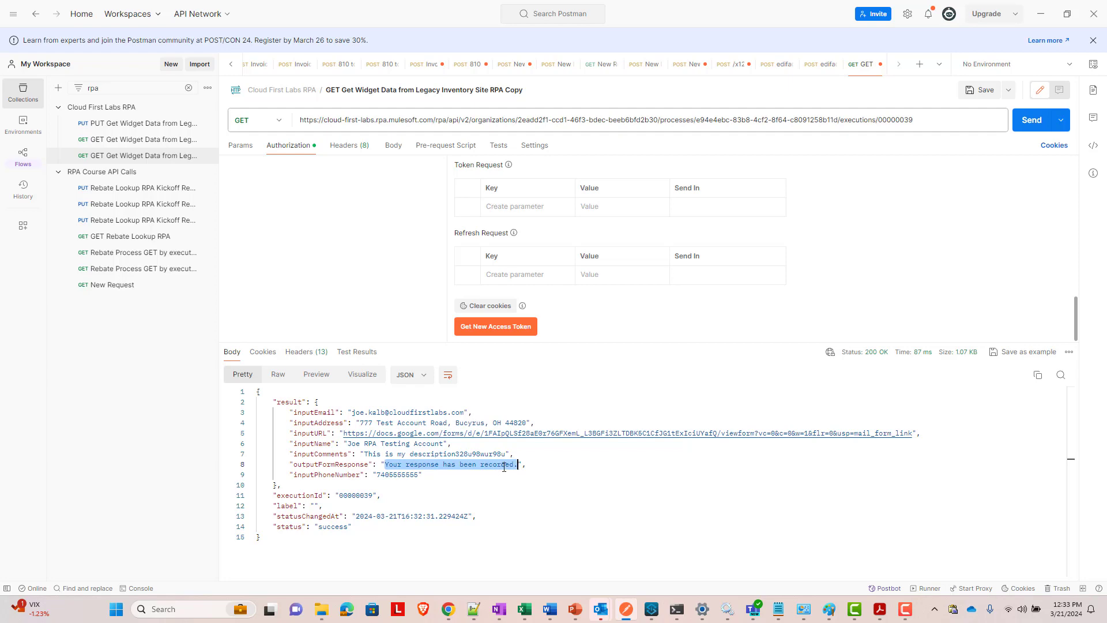
left_click(626, 611)
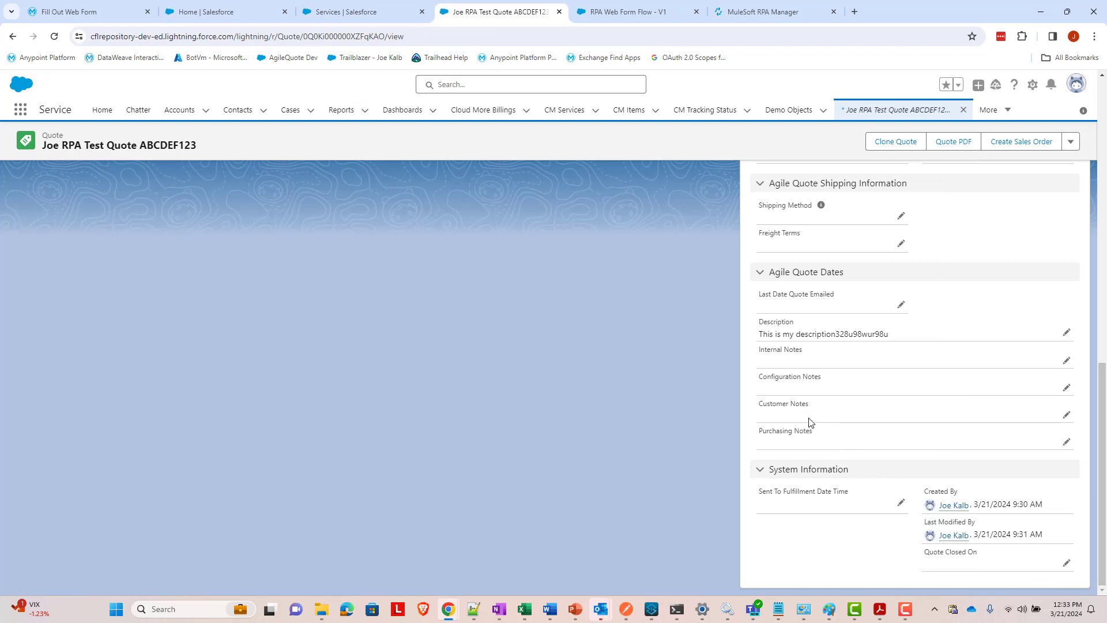
left_click(60, 40)
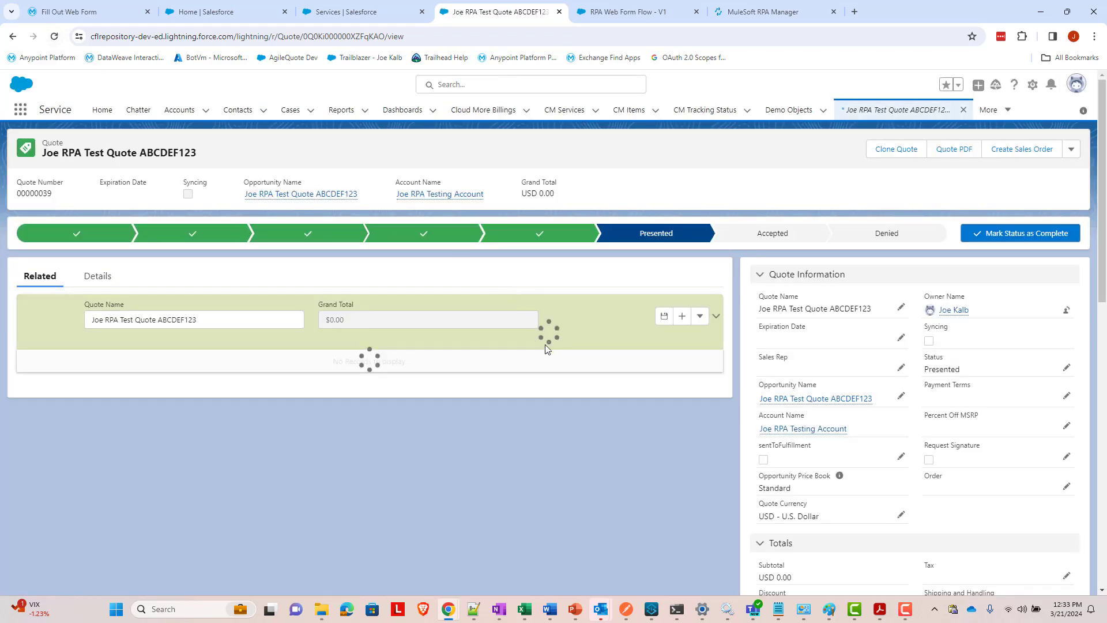
scroll(573, 356, "down", 12)
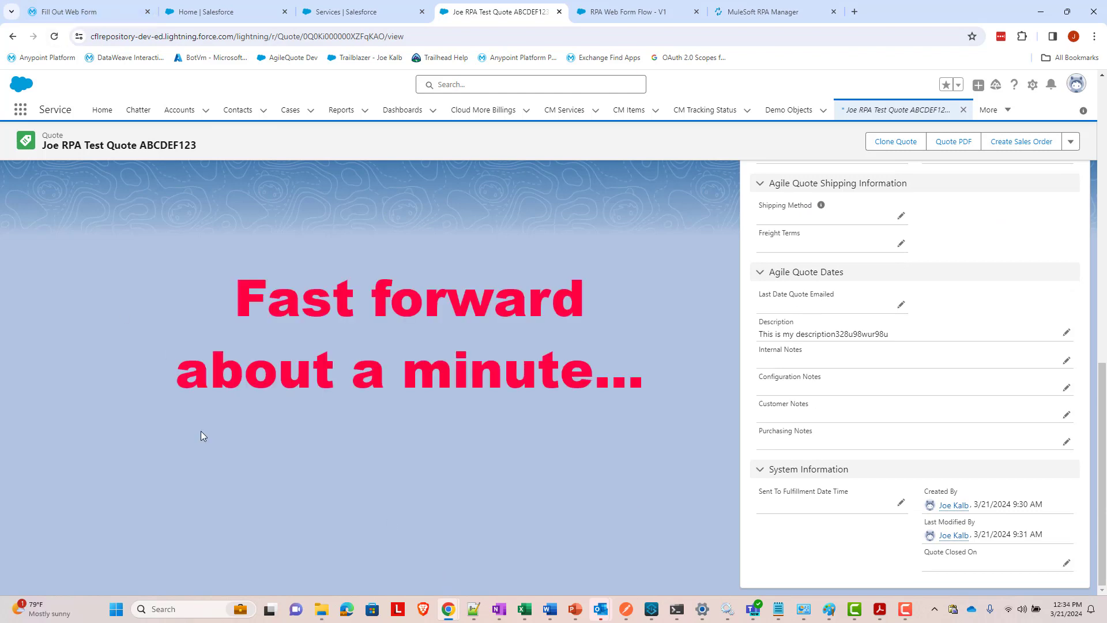
- Reload the quote and confirm Customer Notes reads 'Your response has been recorded.'
left_click(54, 36)
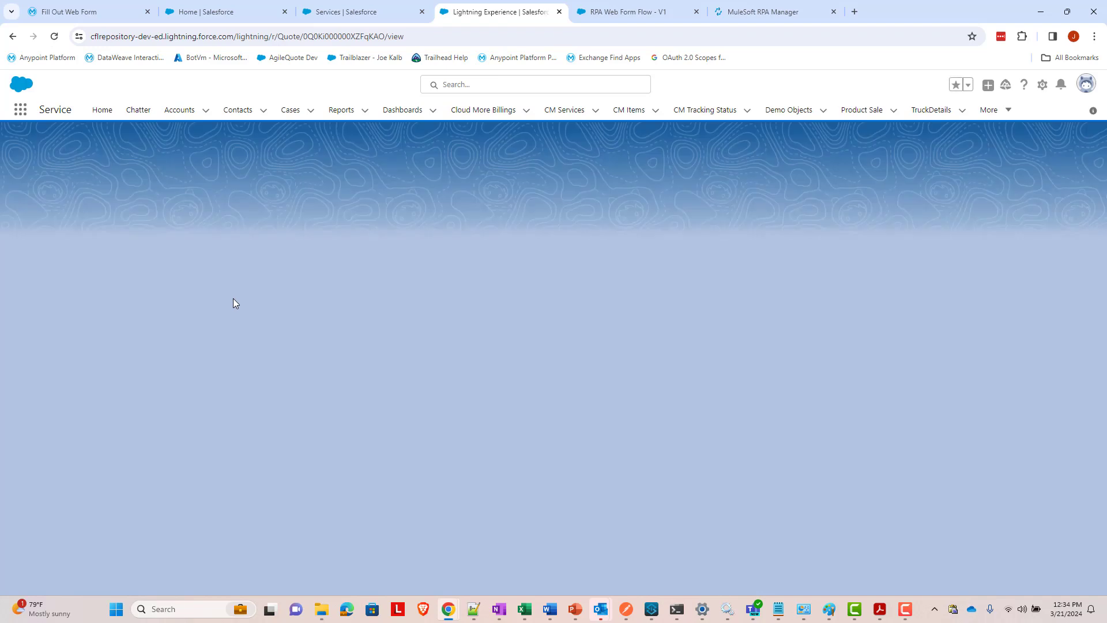
scroll(350, 297, "down", 10)
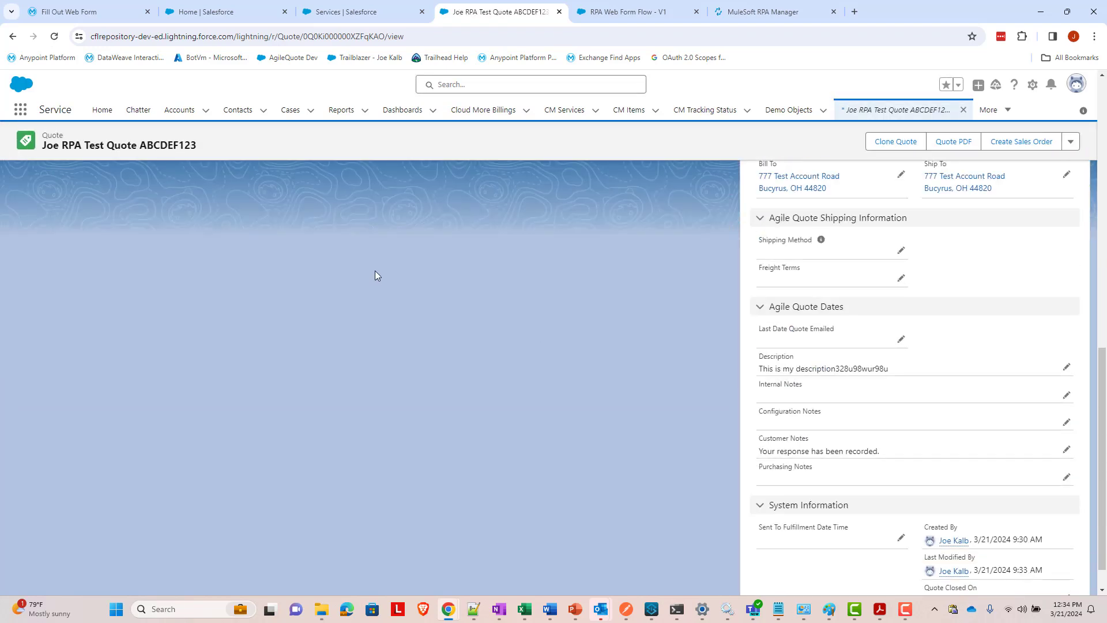
left_click_drag(881, 451, 741, 453)
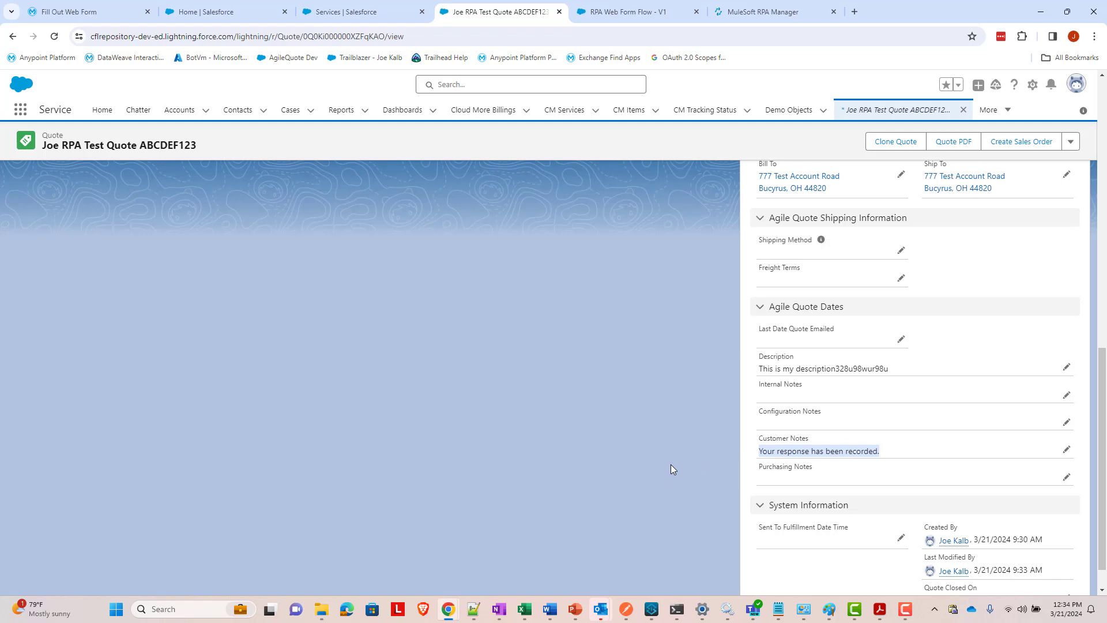